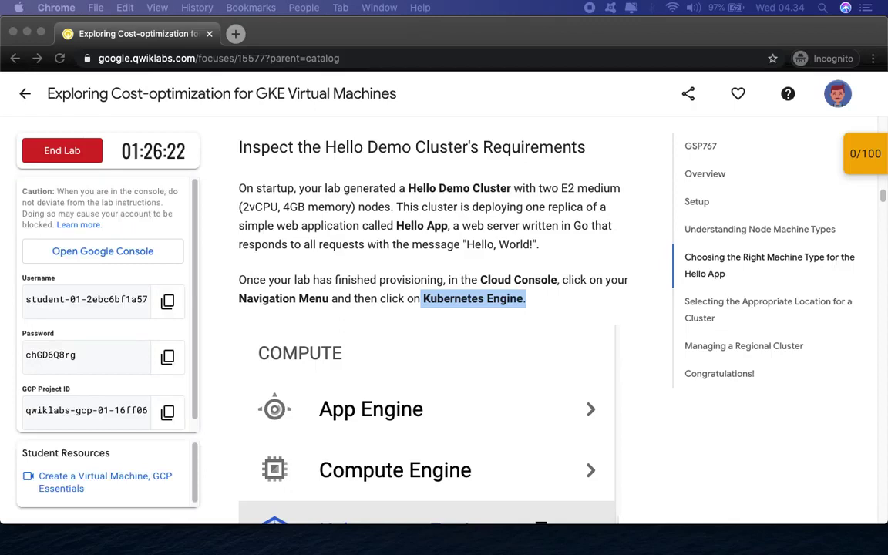
Step: Open the Google Console sign-in page from the lab and submit the lab account's username
left_click(169, 301)
left_click(140, 256)
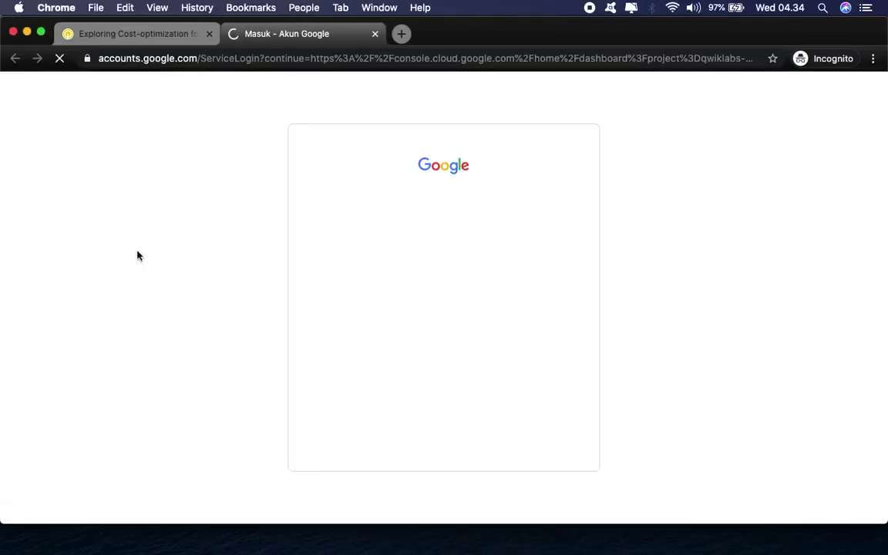
key("super+v")
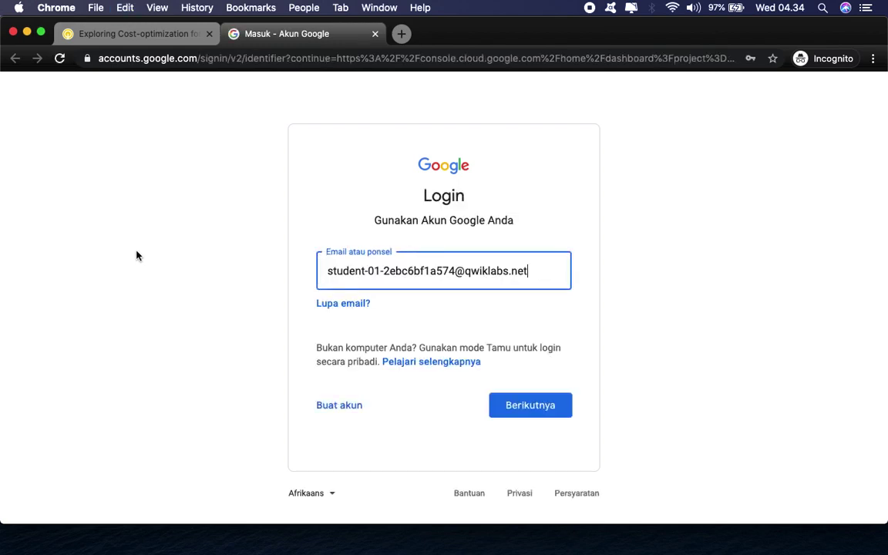
left_click(515, 413)
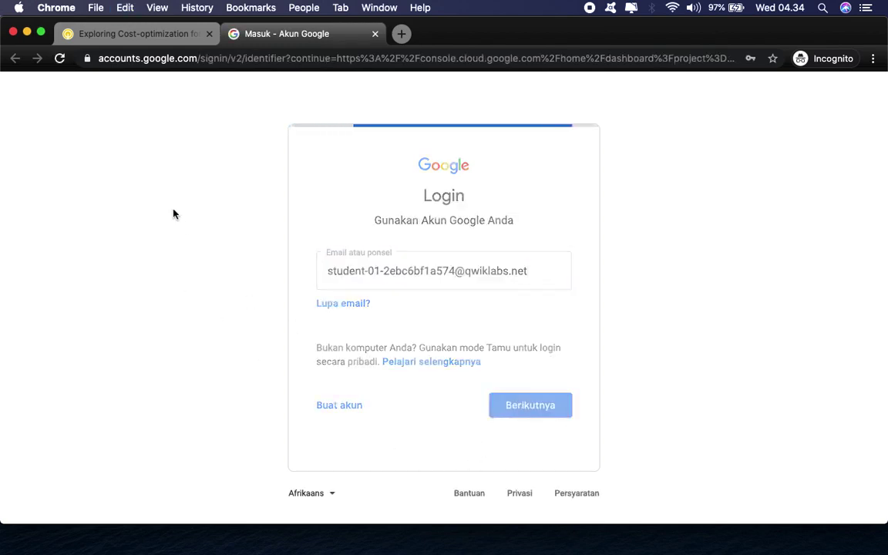
Step: Copy the lab account's password from the lab page and submit it in the sign-in form
left_click(138, 33)
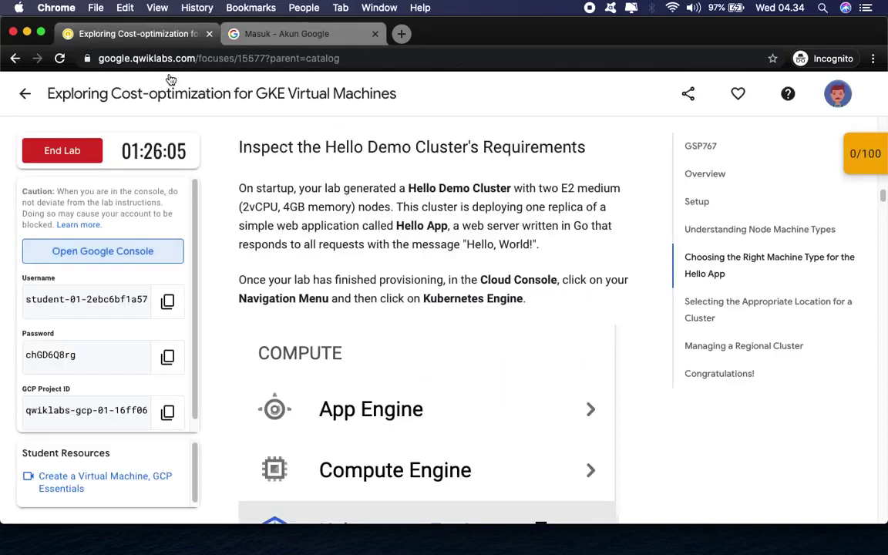
left_click(166, 356)
left_click(271, 34)
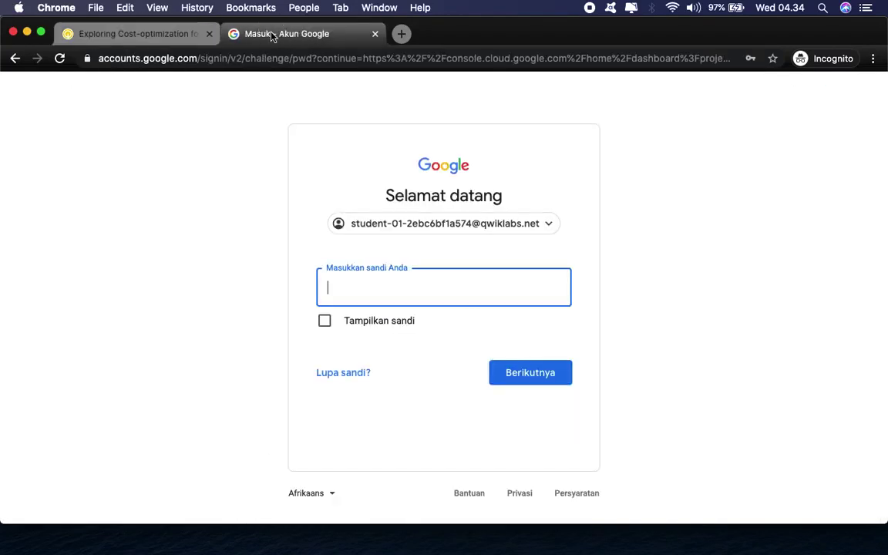
key("super+v")
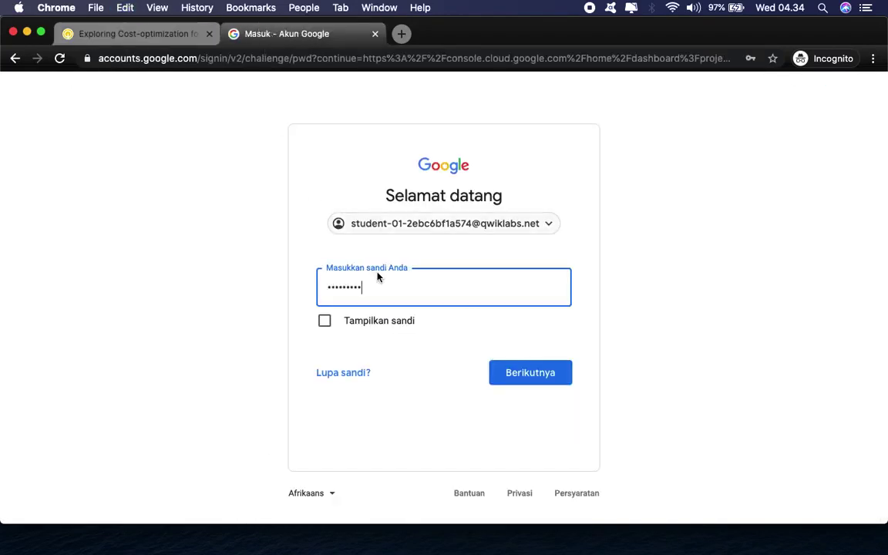
left_click(529, 378)
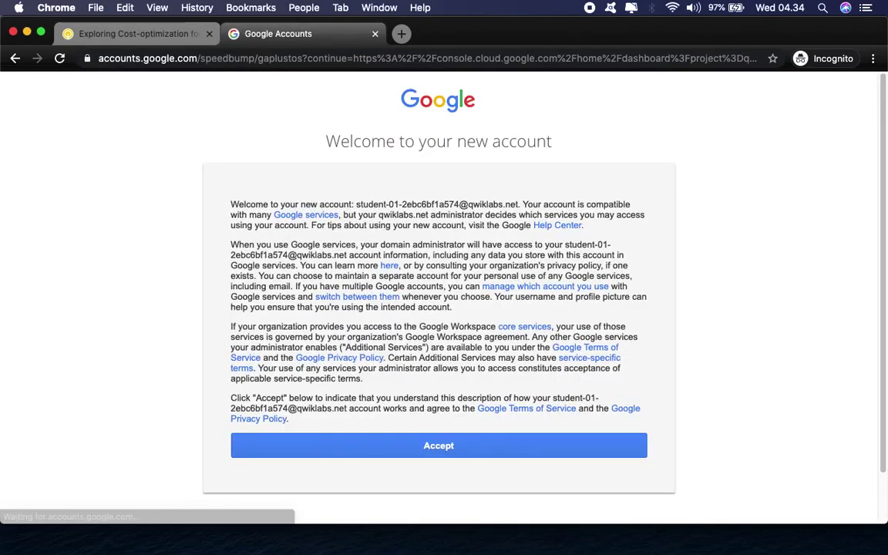
Step: Accept the new account terms and the Google Cloud Platform Terms of Service, keeping the account recovery options as they are
left_click(594, 458)
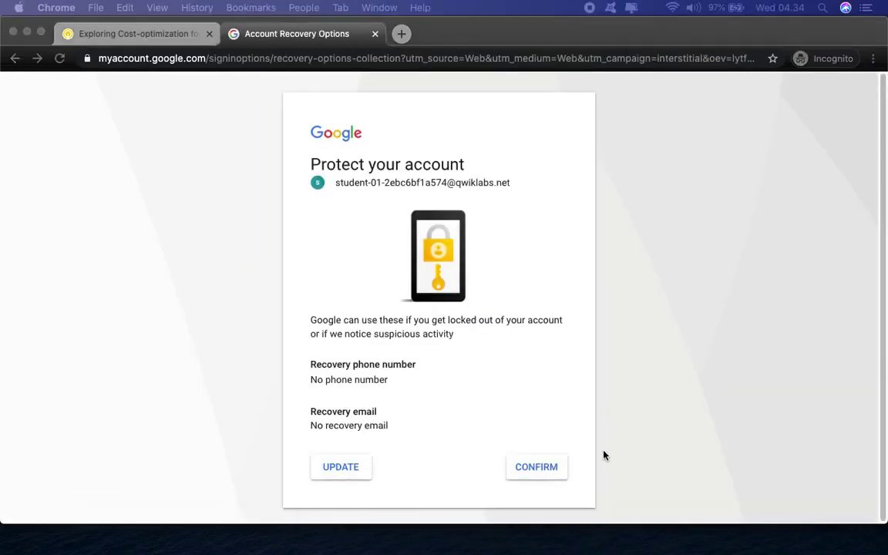
left_click(536, 472)
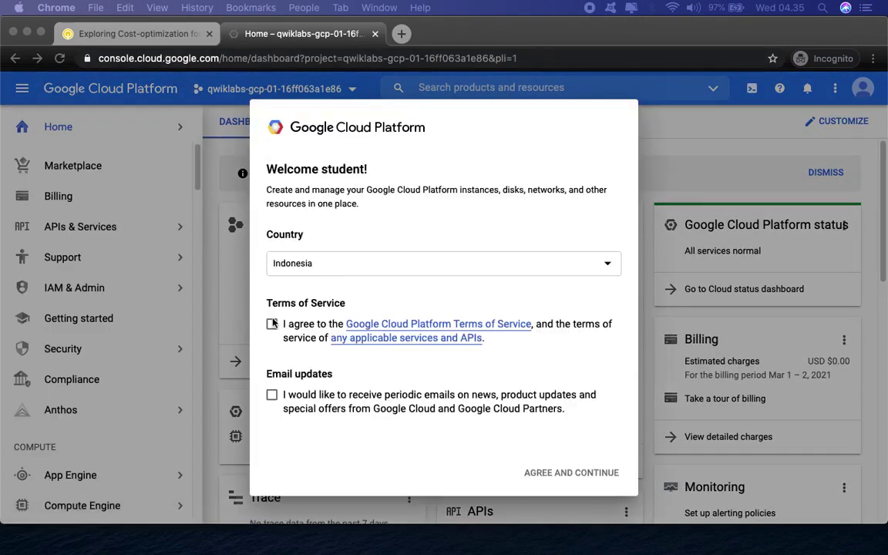
left_click(272, 324)
left_click(570, 478)
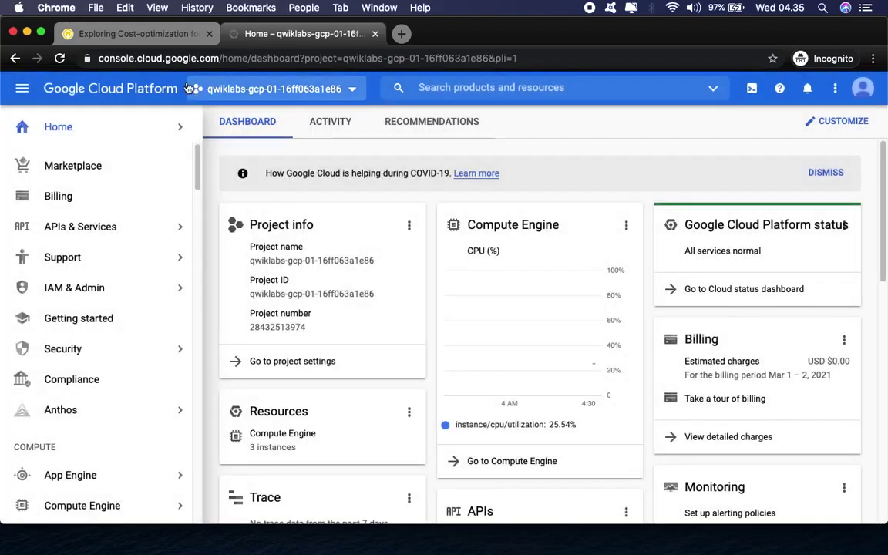
Step: Check the lab's navigation instruction and open the Kubernetes Engine Clusters page in the Cloud Console
left_click(139, 34)
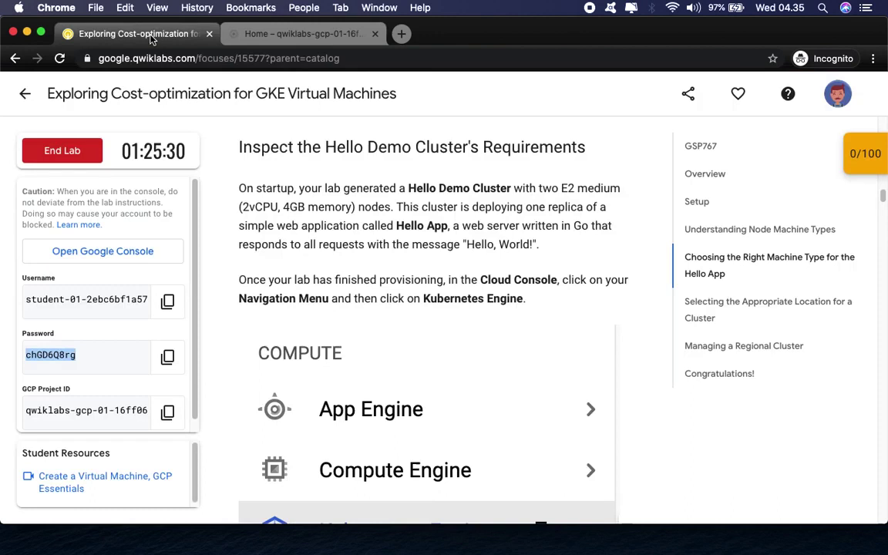
left_click_drag(238, 298, 342, 314)
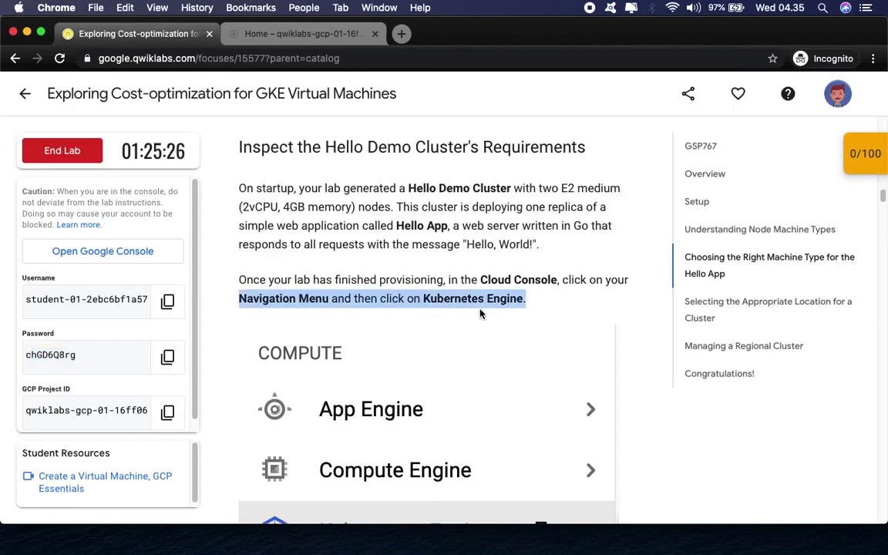
scroll(393, 298, "down", 5)
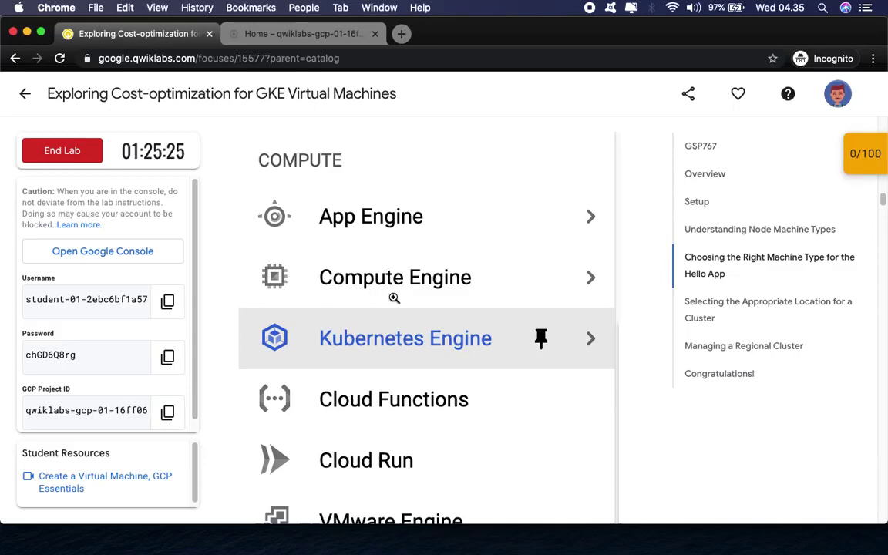
key("ctrl+Tab")
scroll(89, 501, "down", 1)
mouse_move(149, 495)
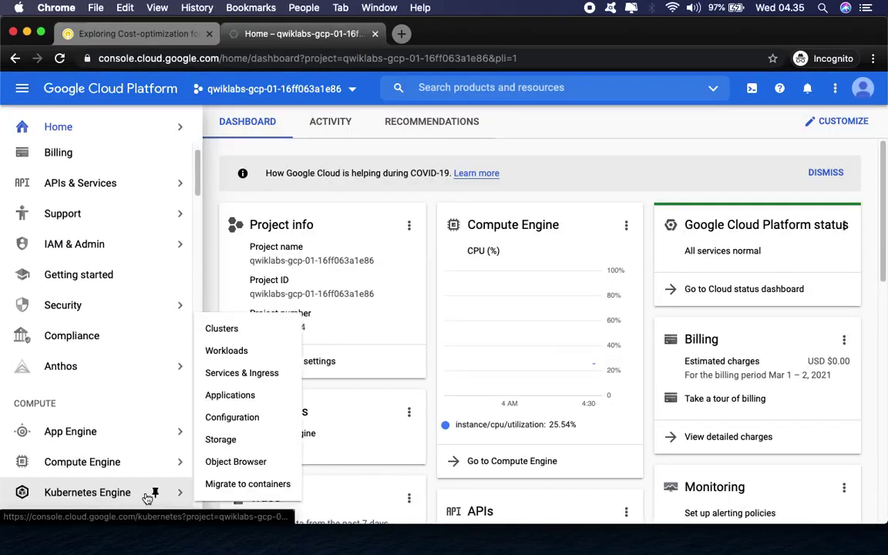
left_click(235, 329)
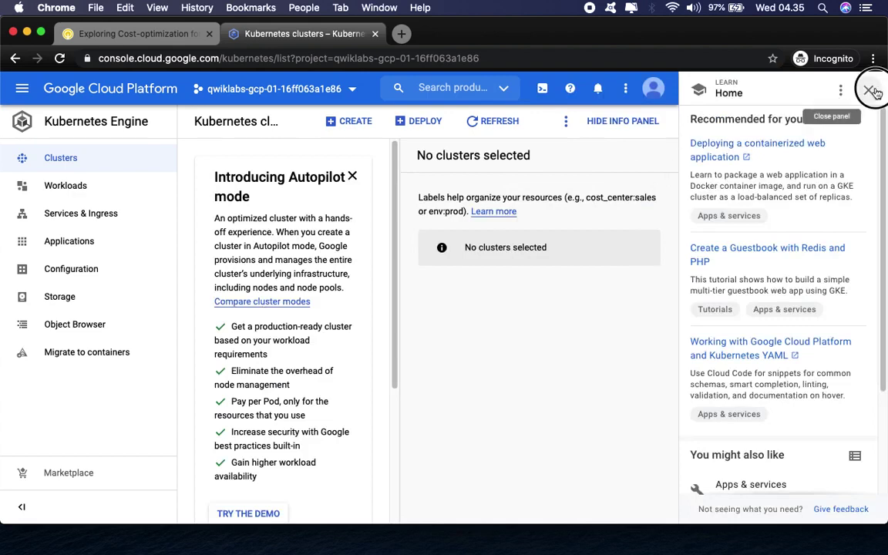
Step: Close the Learn and info panels and dismiss the Autopilot mode introduction on the clusters page
left_click(869, 90)
left_click(768, 121)
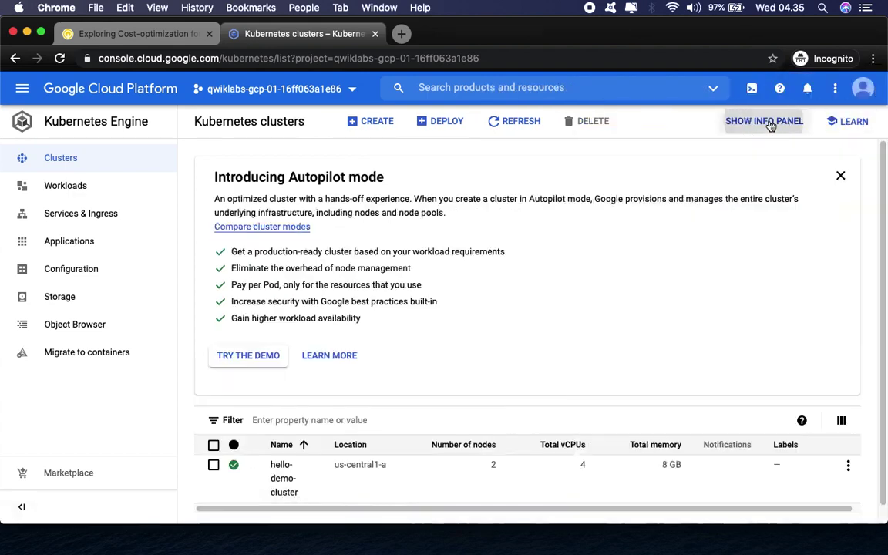
left_click(841, 177)
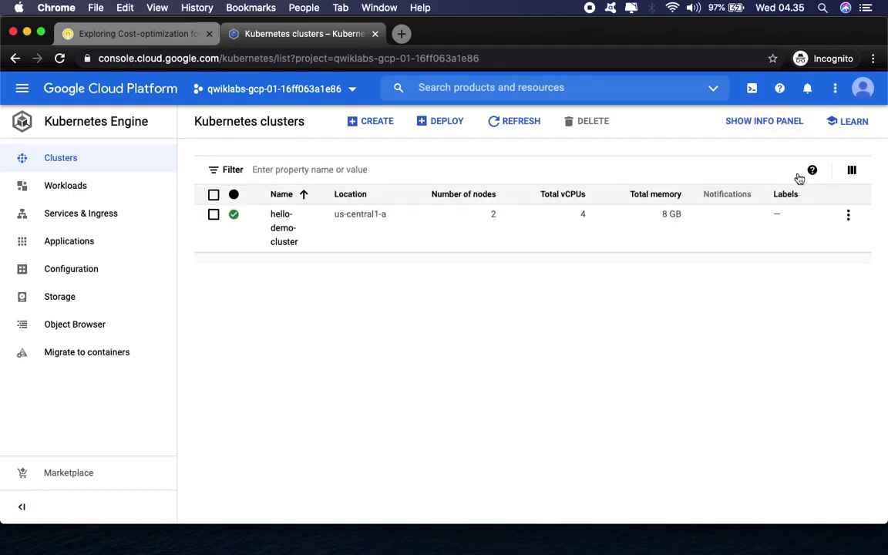
Step: Open hello-demo-cluster as the lab instructs and display its list of nodes
left_click(143, 38)
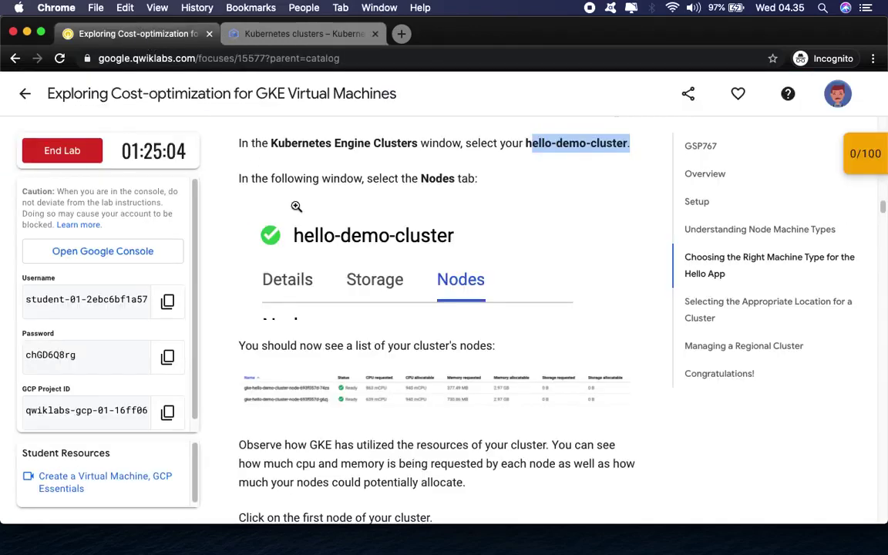
left_click(280, 34)
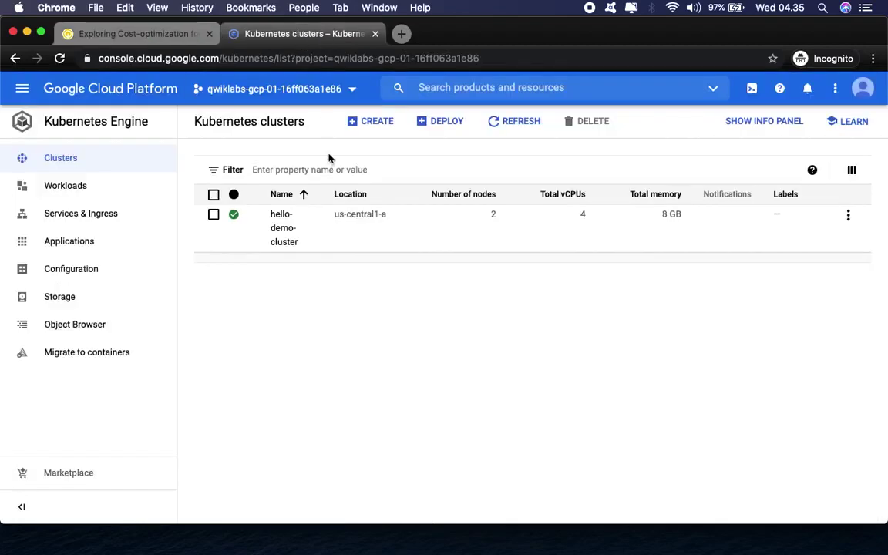
left_click(284, 227)
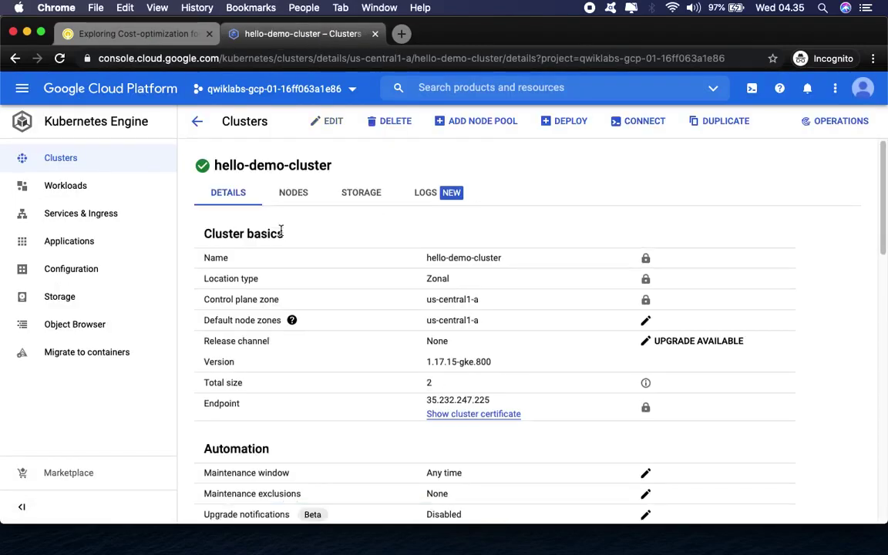
left_click(293, 194)
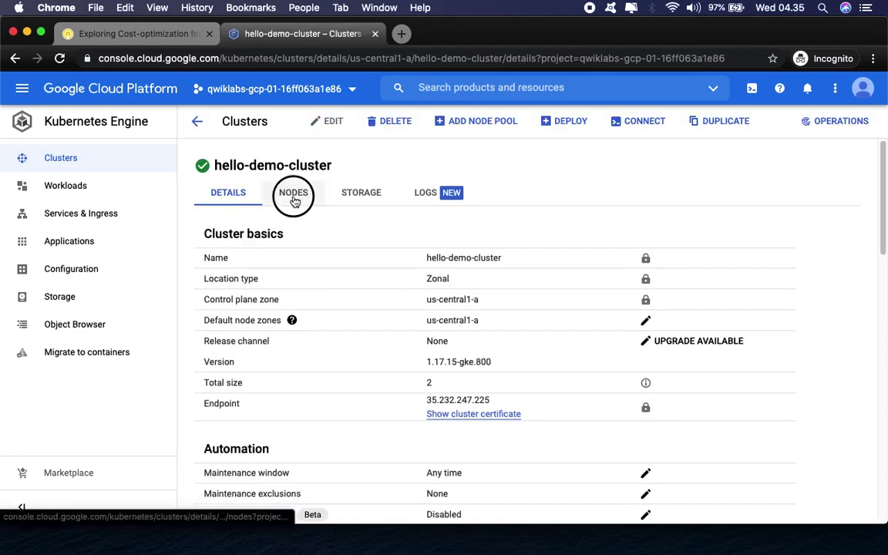
scroll(232, 396, "down", 3)
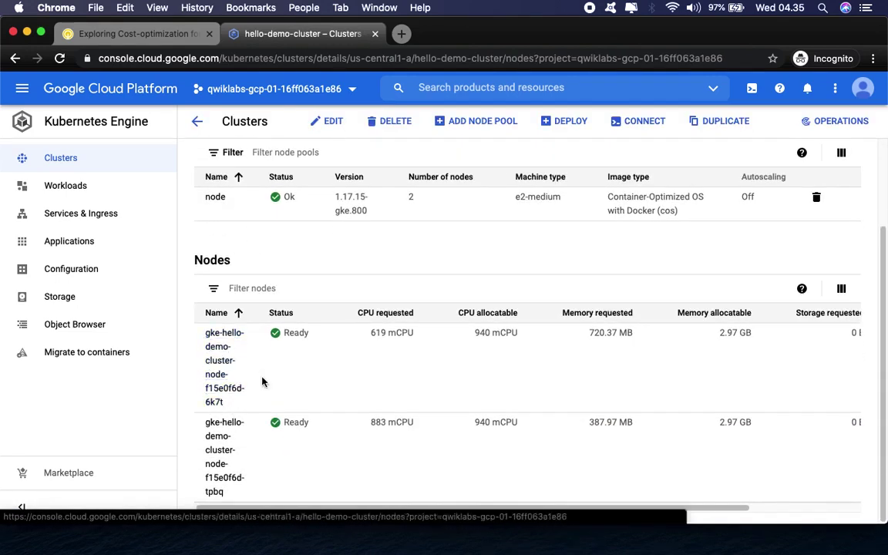
Step: Read the lab instructions on node resources and pods, and open the details of hello-demo-cluster's first node
left_click(135, 34)
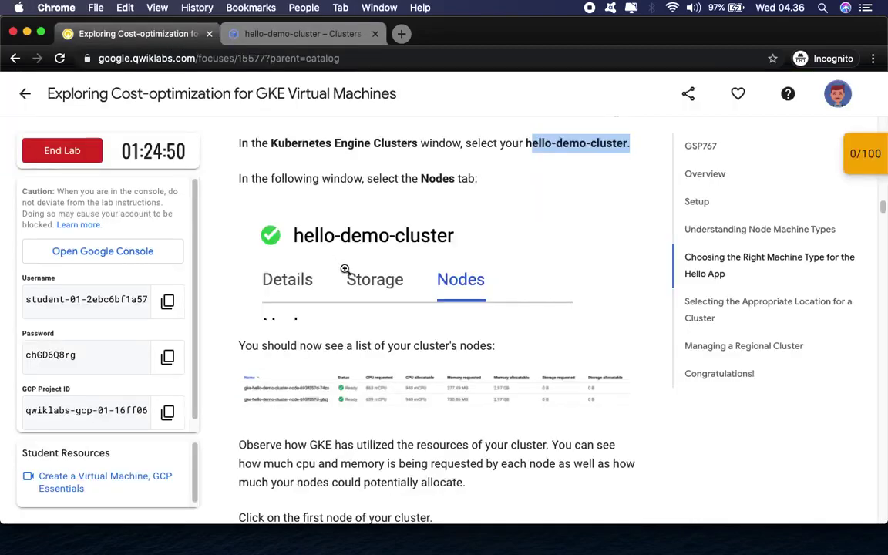
scroll(410, 420, "down", 4)
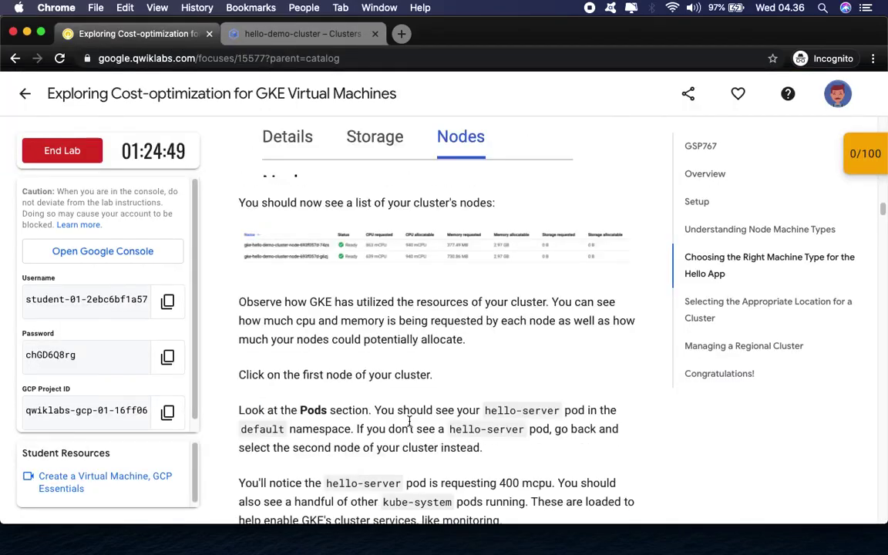
scroll(409, 420, "down", 1)
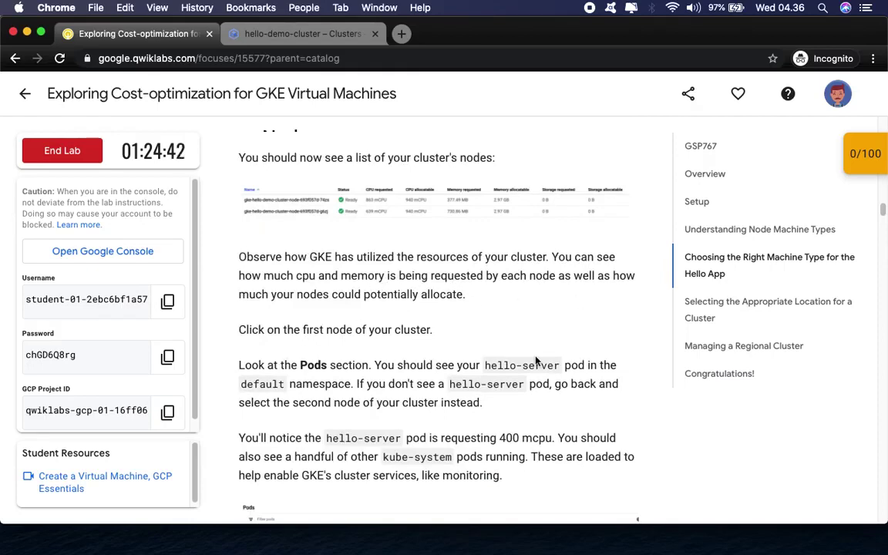
scroll(537, 361, "down", 4)
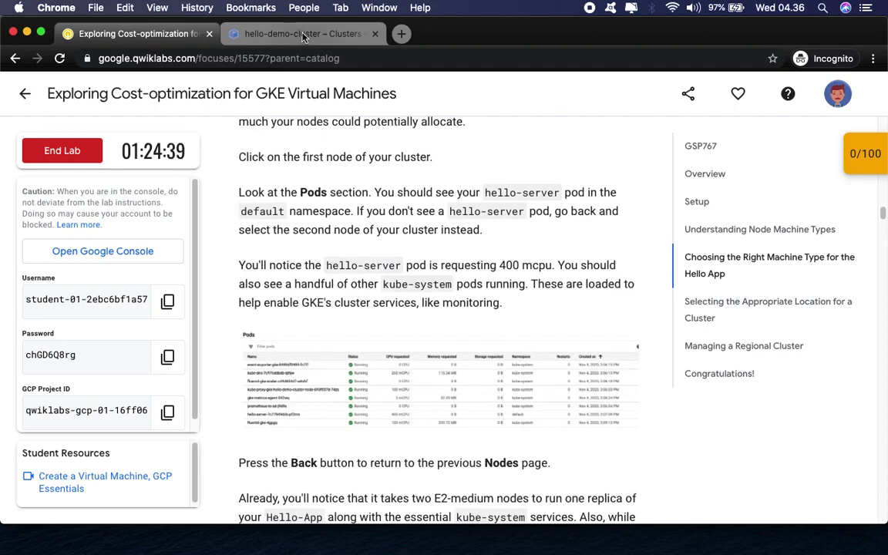
left_click(273, 33)
left_click(220, 347)
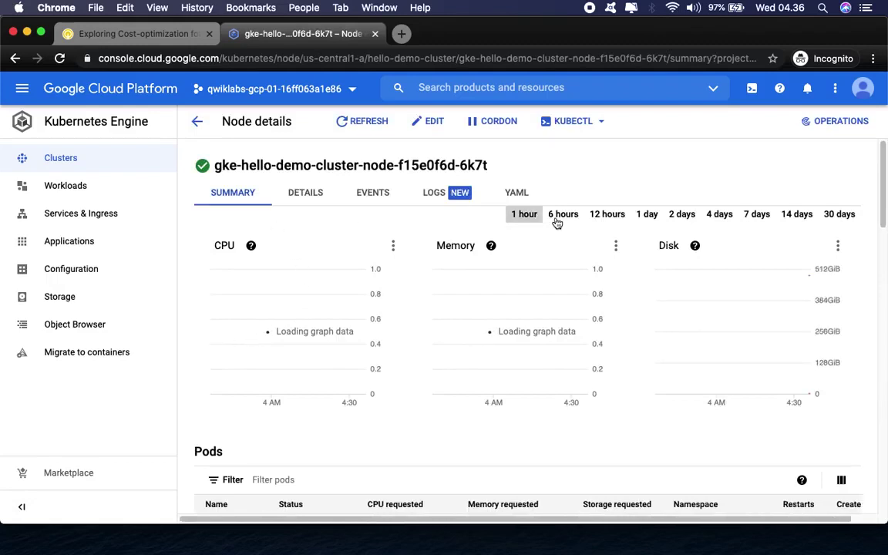
Step: Examine the first node's Pods section for the hello-server pod, comparing it with the lab instructions
scroll(401, 374, "down", 4)
scroll(390, 376, "down", 4)
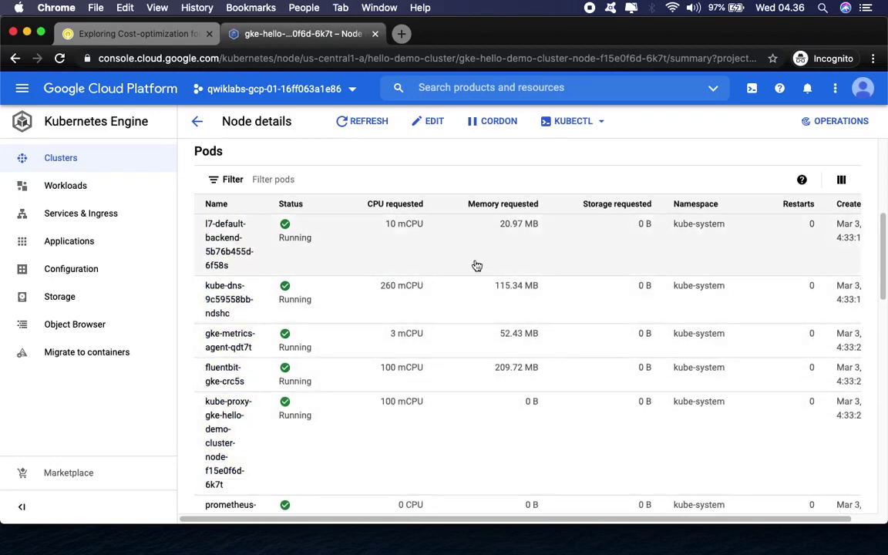
scroll(506, 462, "down", 4)
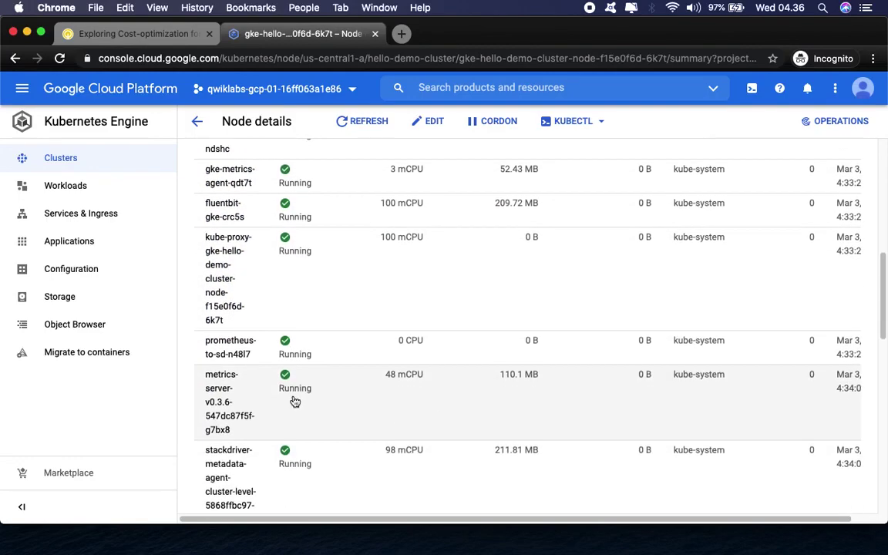
scroll(276, 395, "down", 4)
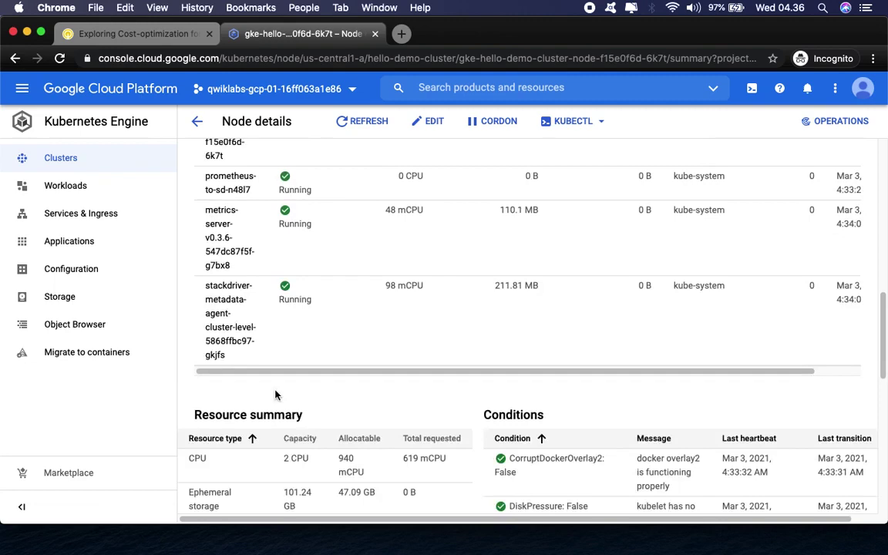
left_click(160, 36)
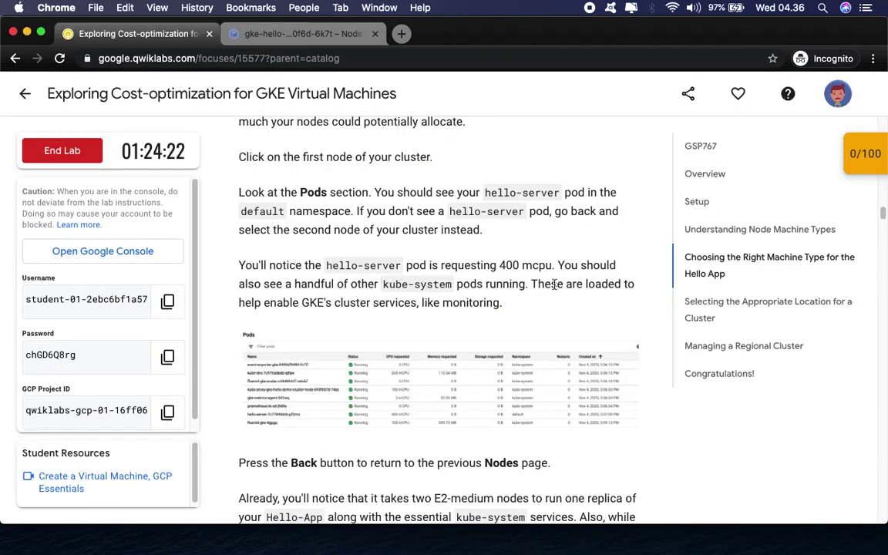
left_click(285, 34)
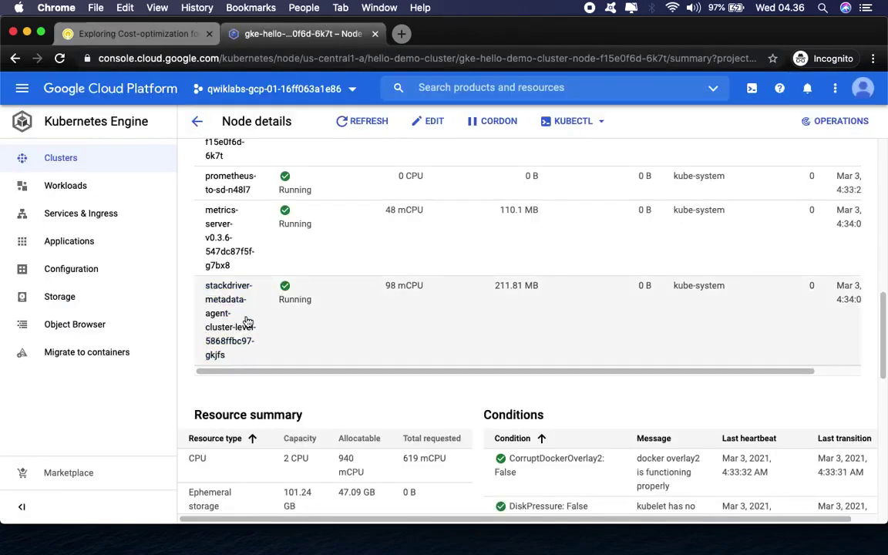
scroll(247, 320, "up", 8)
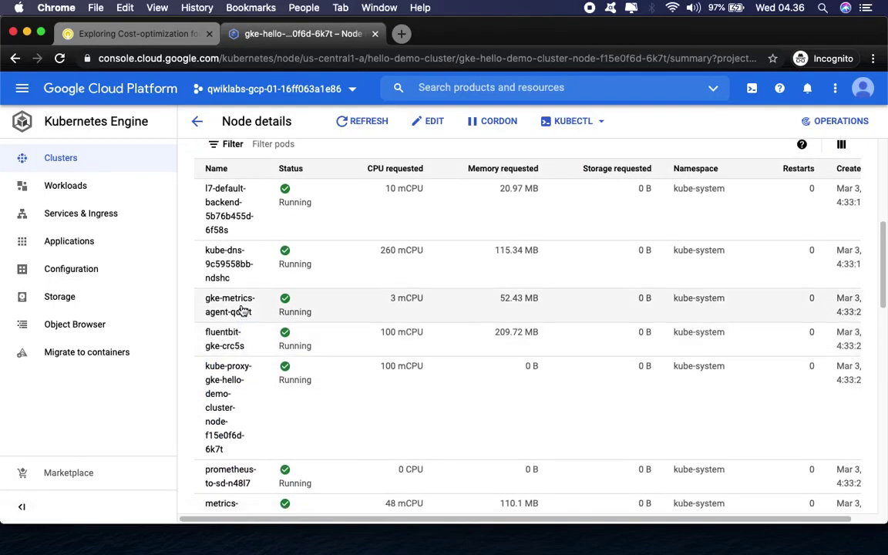
scroll(240, 308, "up", 2)
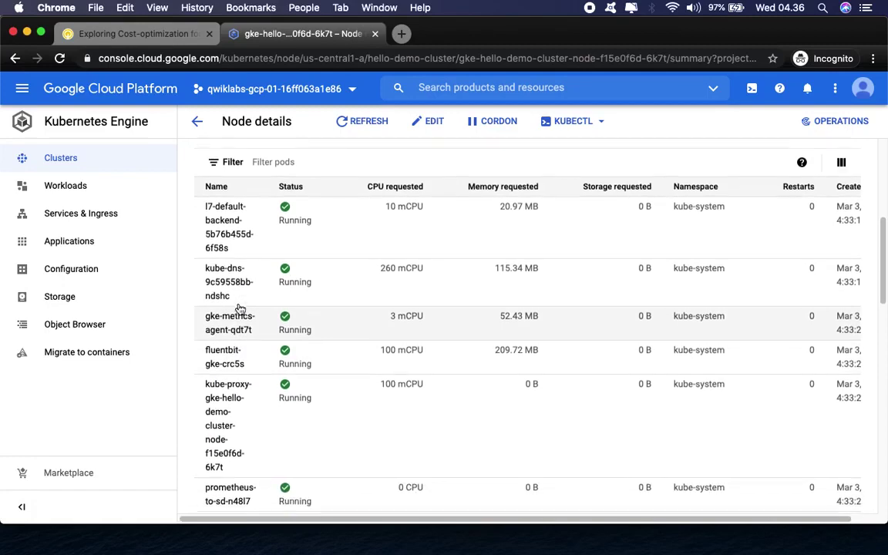
scroll(262, 313, "down", 4)
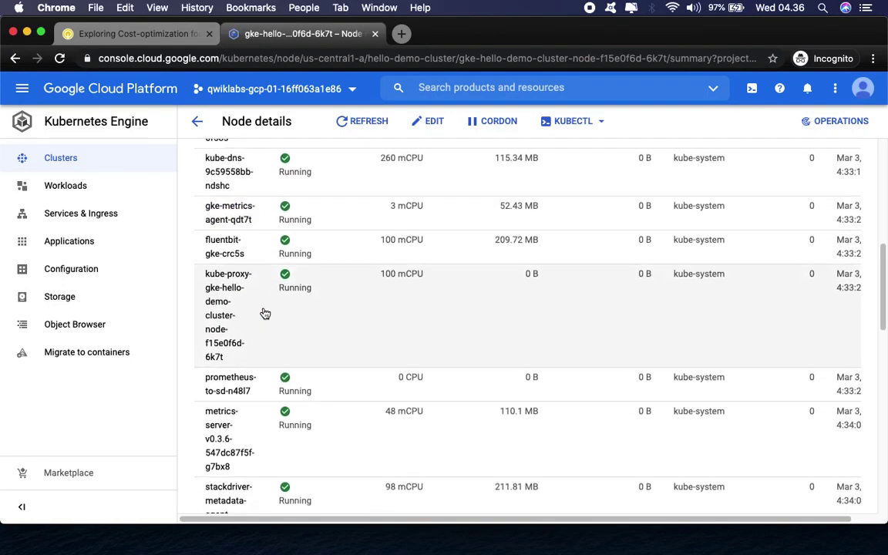
Step: Compare the kube-system pods in the node's Pods list with the lab's enlarged example of the Pods section
scroll(265, 313, "down", 2)
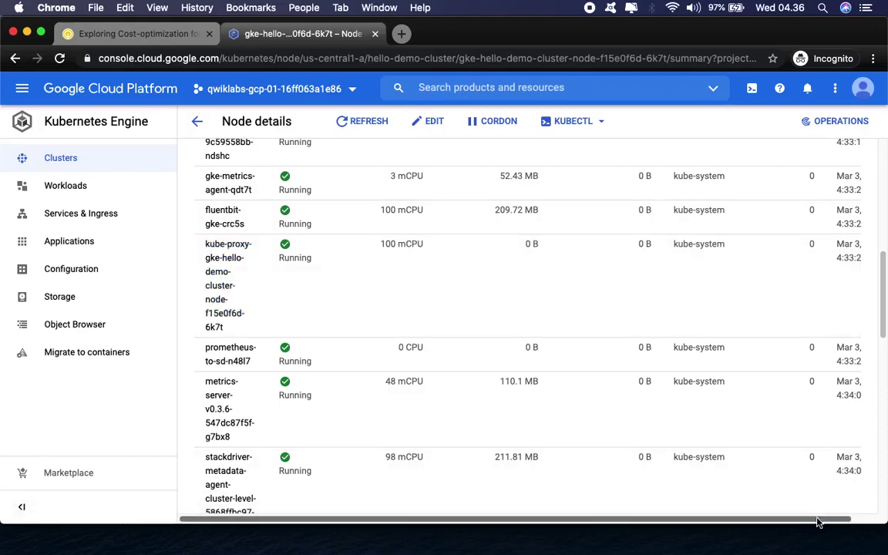
scroll(442, 426, "down", 4)
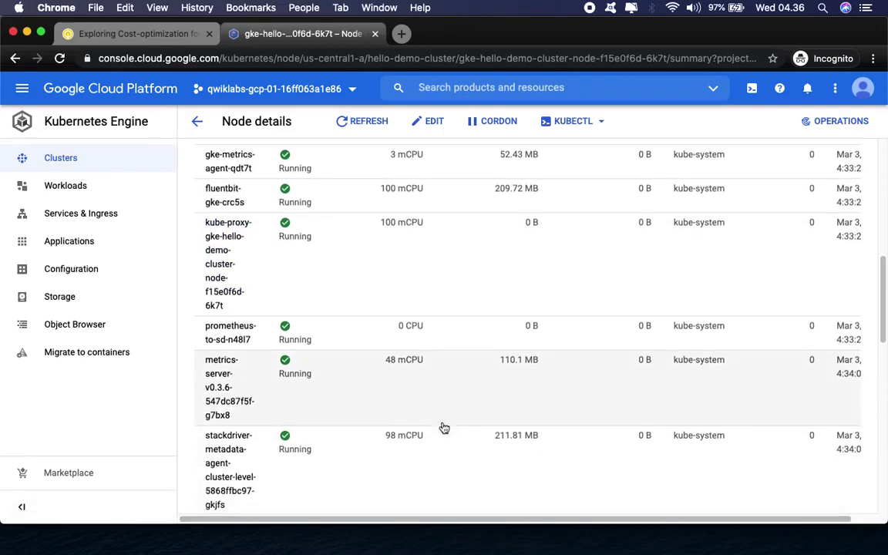
left_click(141, 36)
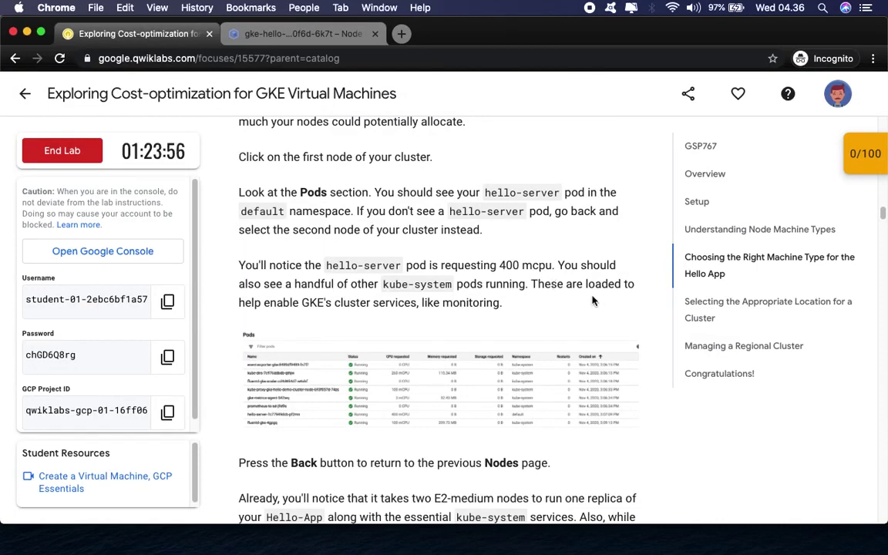
left_click(367, 344)
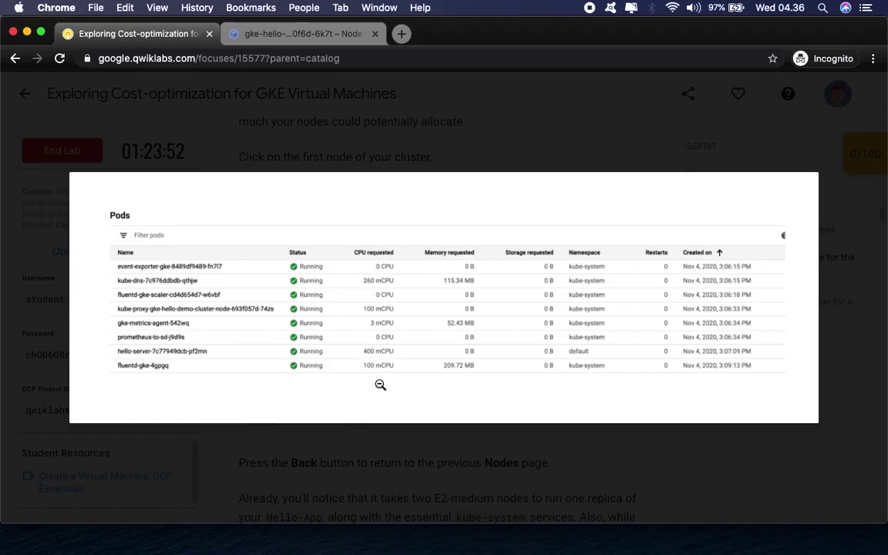
left_click(384, 434)
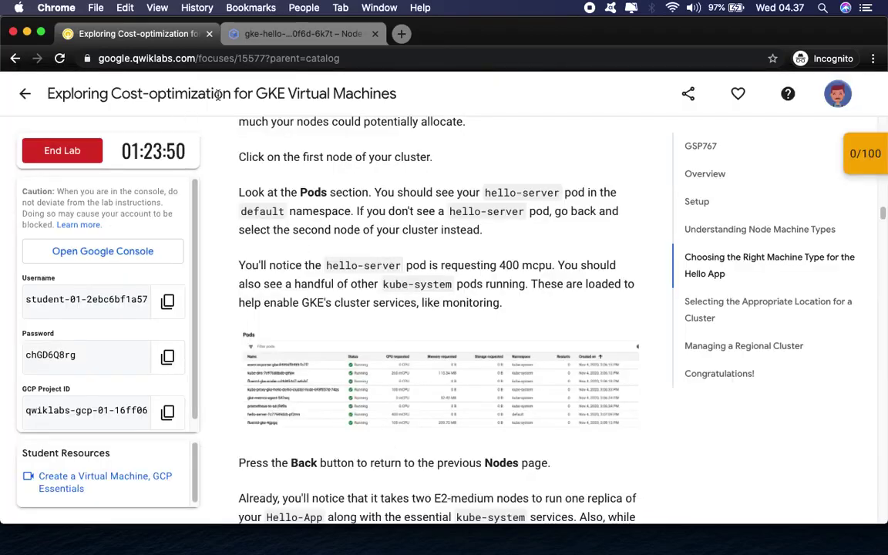
left_click(290, 42)
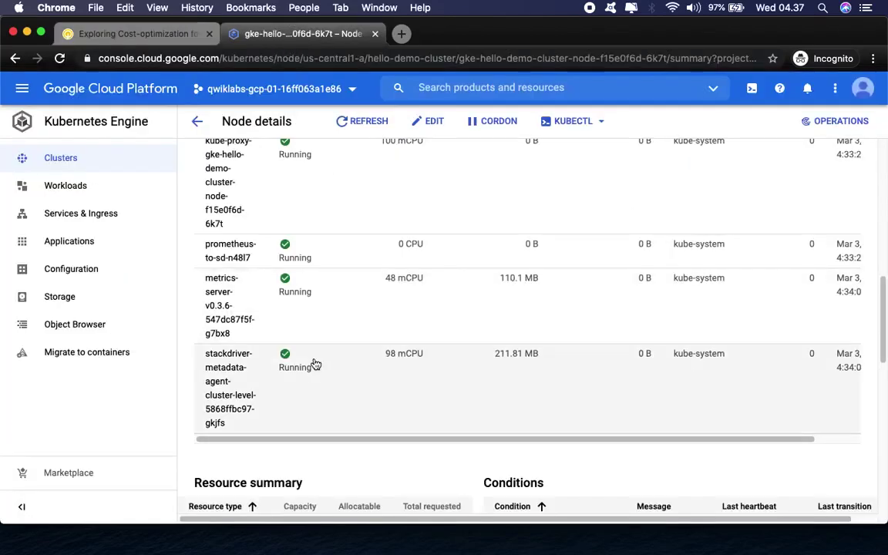
scroll(315, 364, "down", 3)
scroll(315, 364, "up", 2)
scroll(315, 364, "up", 3)
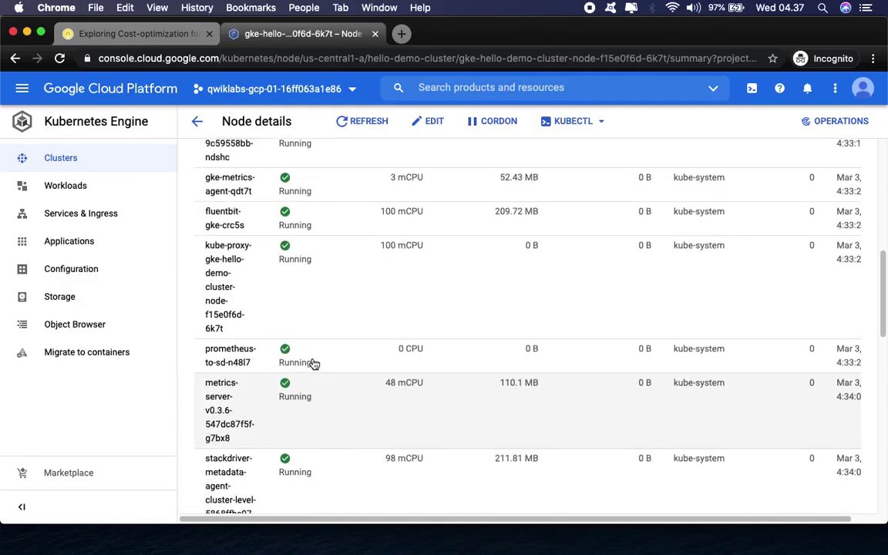
scroll(314, 364, "up", 4)
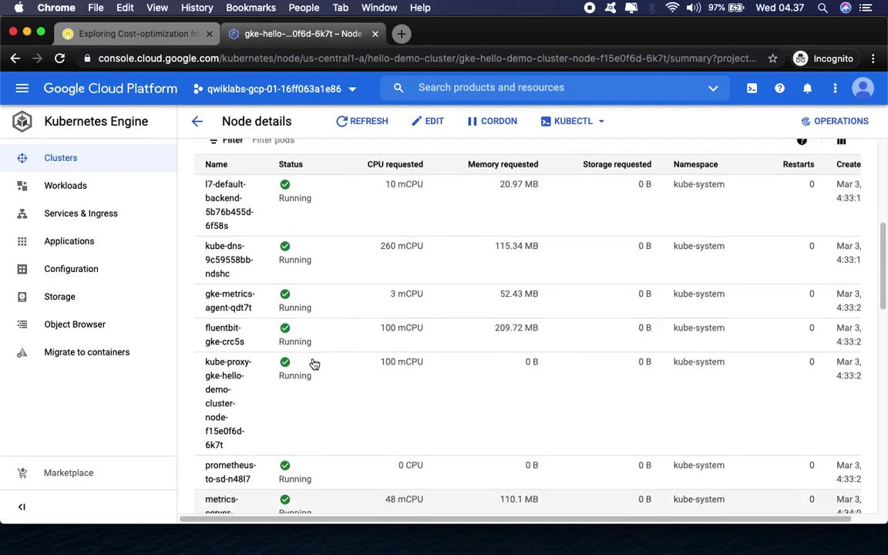
scroll(313, 364, "down", 1)
scroll(313, 364, "up", 1)
scroll(314, 364, "down", 3)
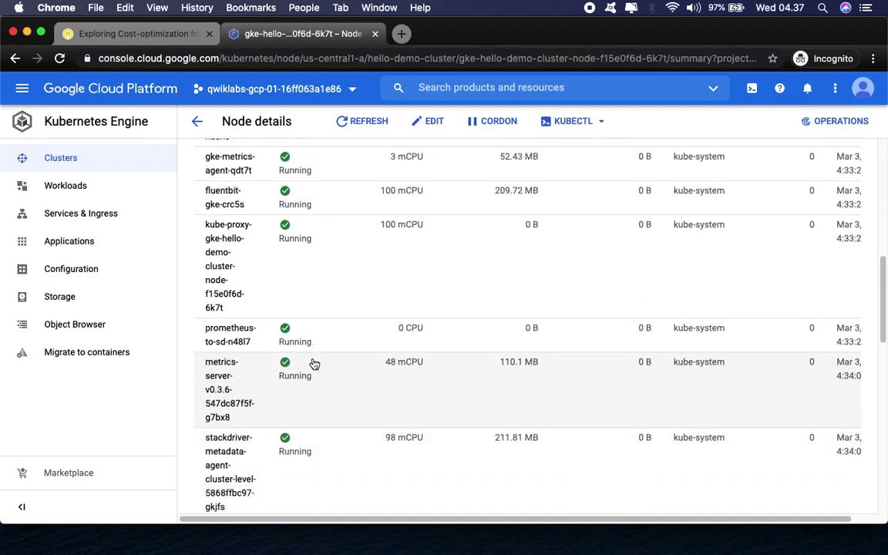
scroll(314, 363, "down", 1)
Step: Read the lab's next instructions, return from the node details to hello-demo-cluster's Nodes page, and review both nodes' requested resources
left_click(127, 34)
scroll(464, 299, "down", 5)
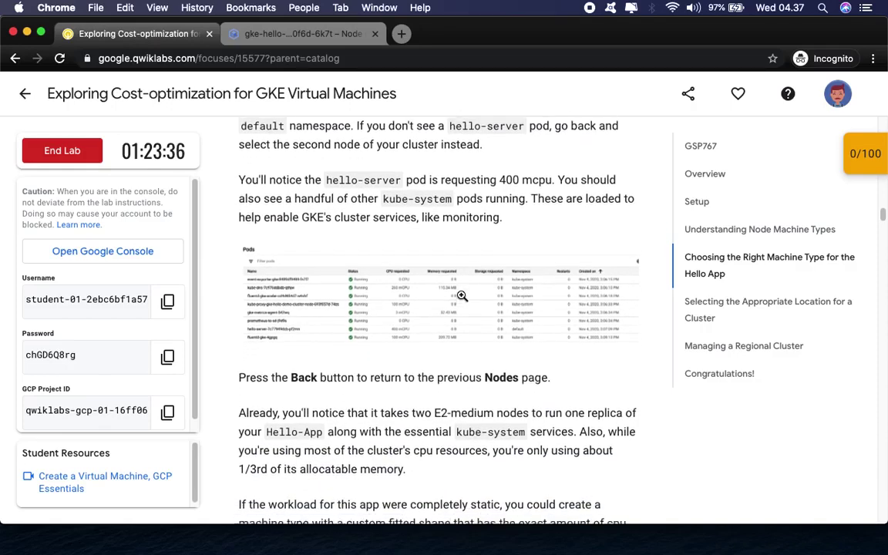
scroll(459, 294, "down", 7)
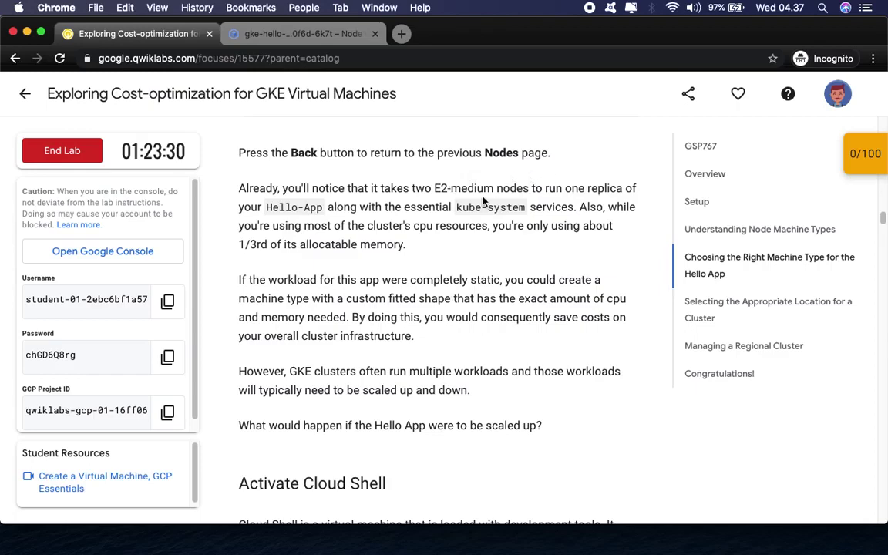
left_click(267, 34)
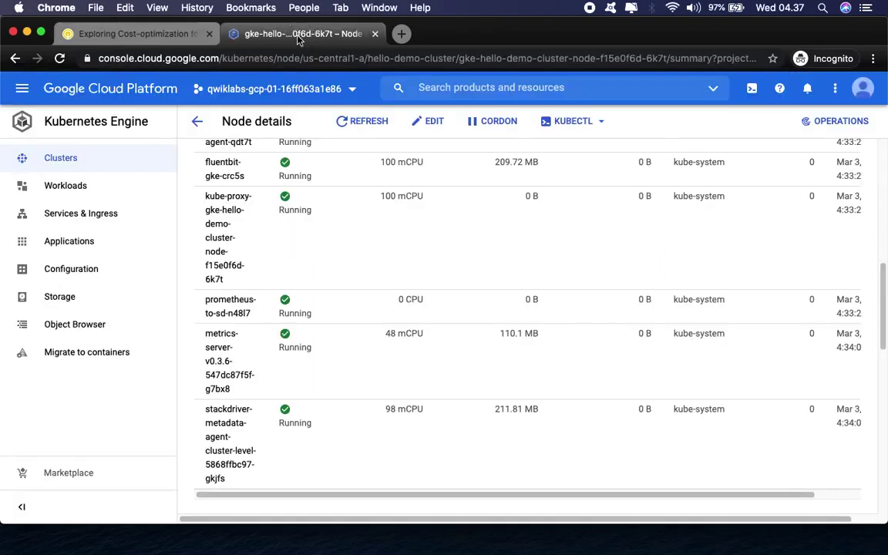
left_click(202, 121)
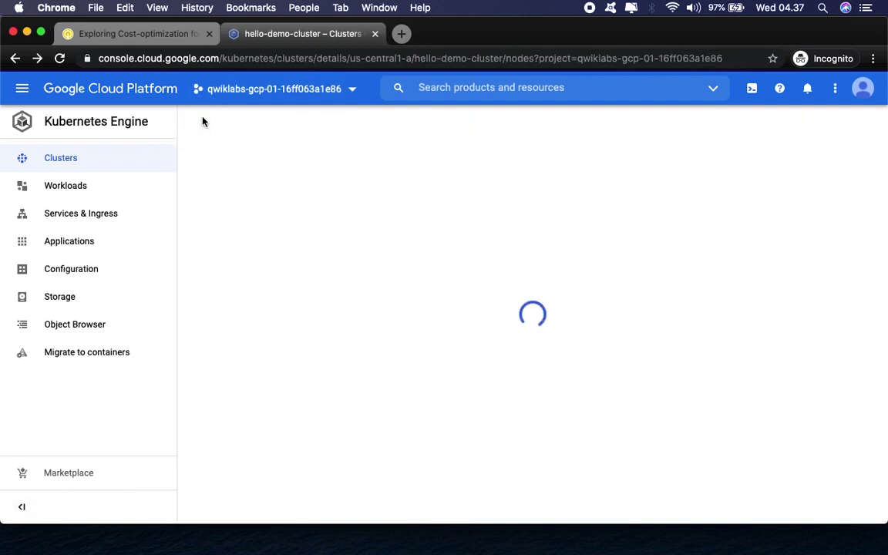
left_click(33, 206)
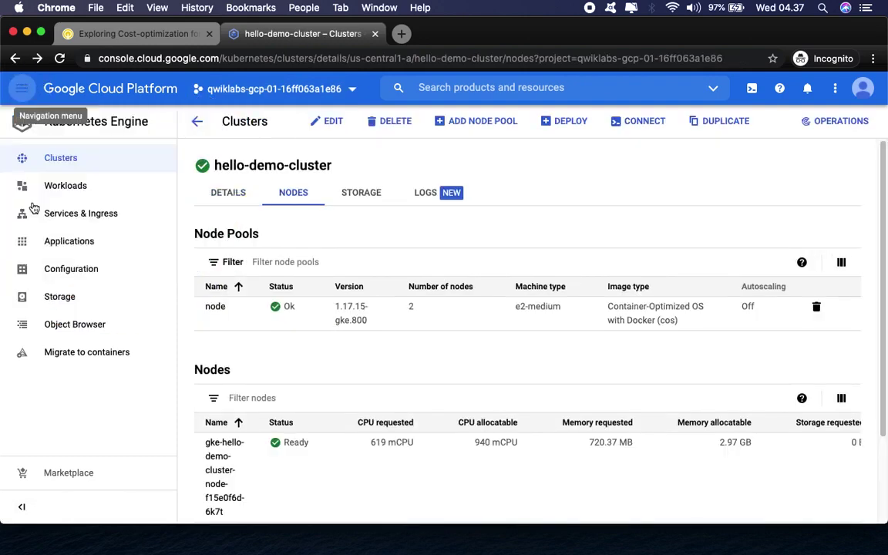
scroll(500, 334, "down", 3)
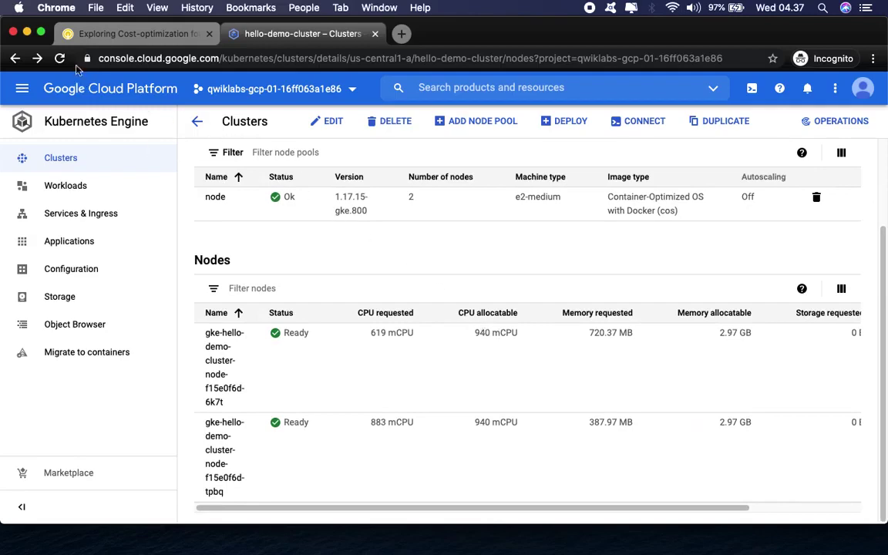
Step: Read the lab instructions through the Activate Cloud Shell section and start Cloud Shell in the Google Cloud console
left_click(112, 36)
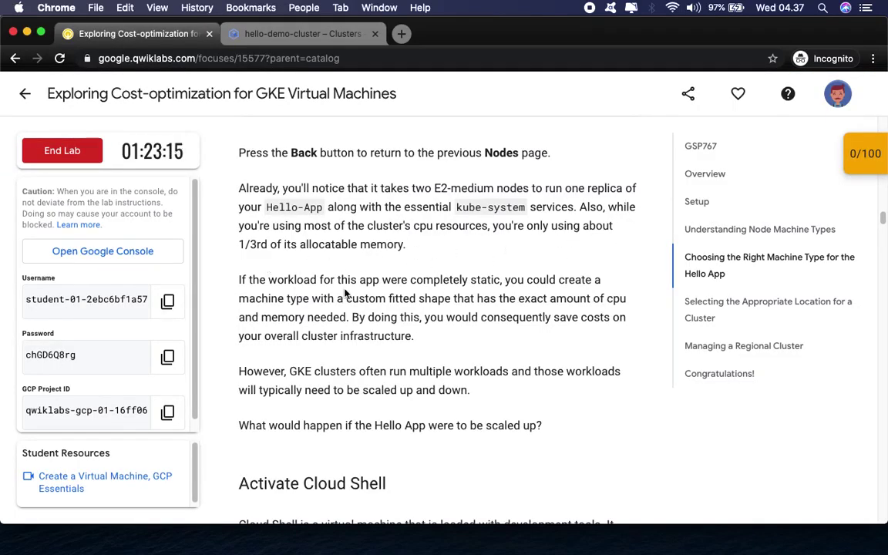
scroll(297, 290, "down", 3)
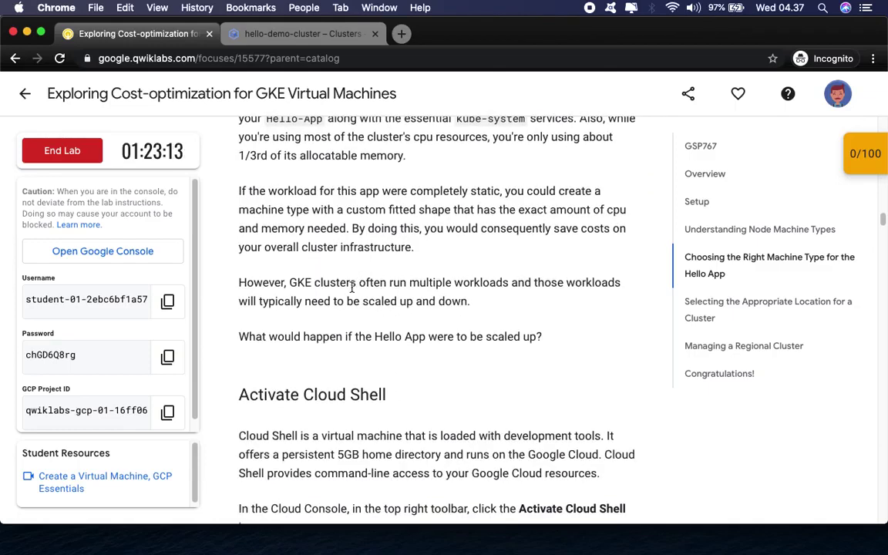
scroll(324, 290, "down", 2)
scroll(380, 266, "down", 6)
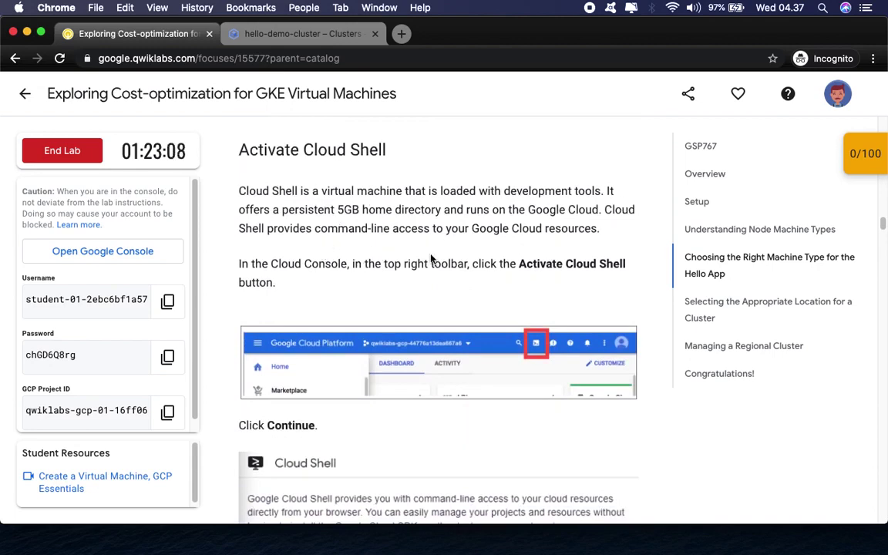
scroll(519, 269, "down", 3)
scroll(518, 269, "down", 2)
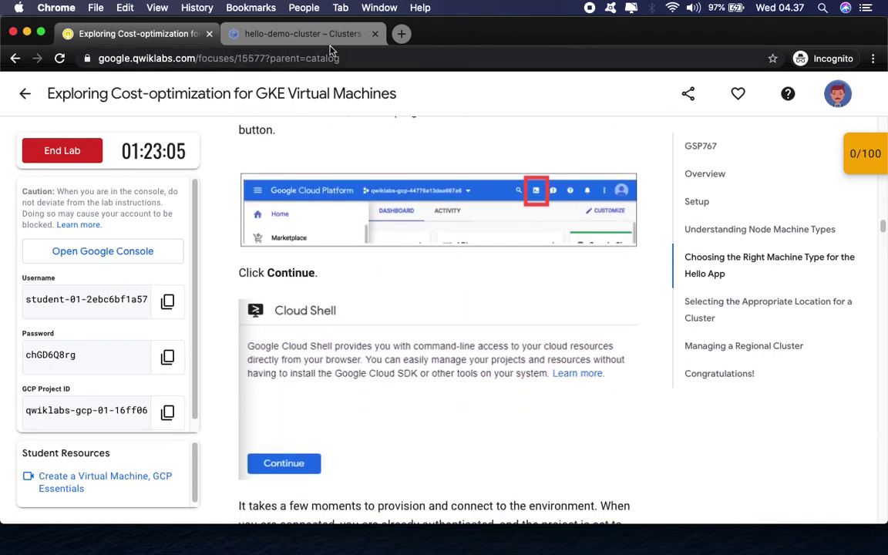
left_click(300, 35)
left_click(753, 90)
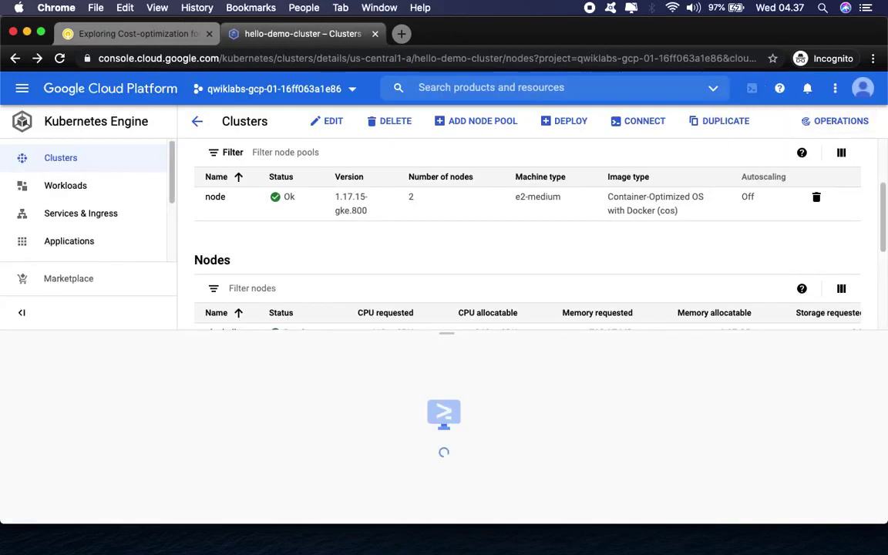
left_click(268, 493)
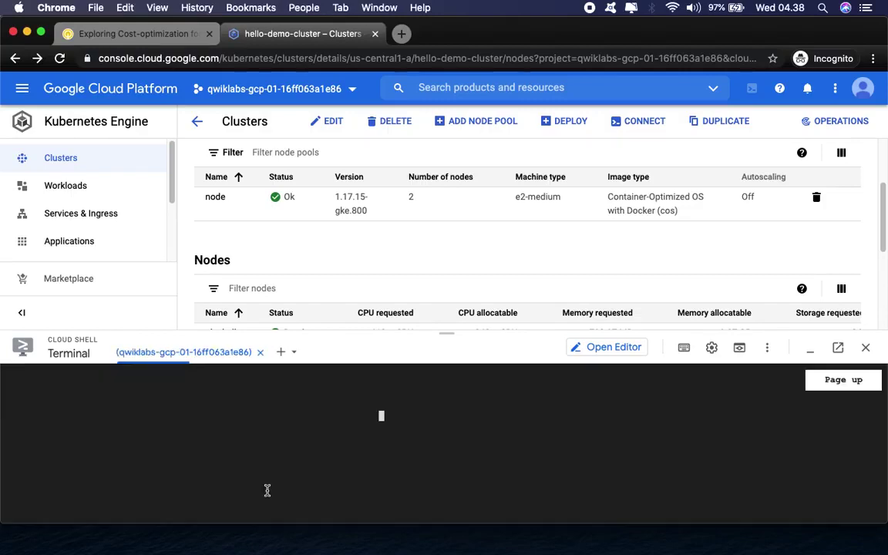
Step: Set the Cloud Shell terminal's text size to Medium
left_click(711, 346)
mouse_move(574, 402)
mouse_move(431, 411)
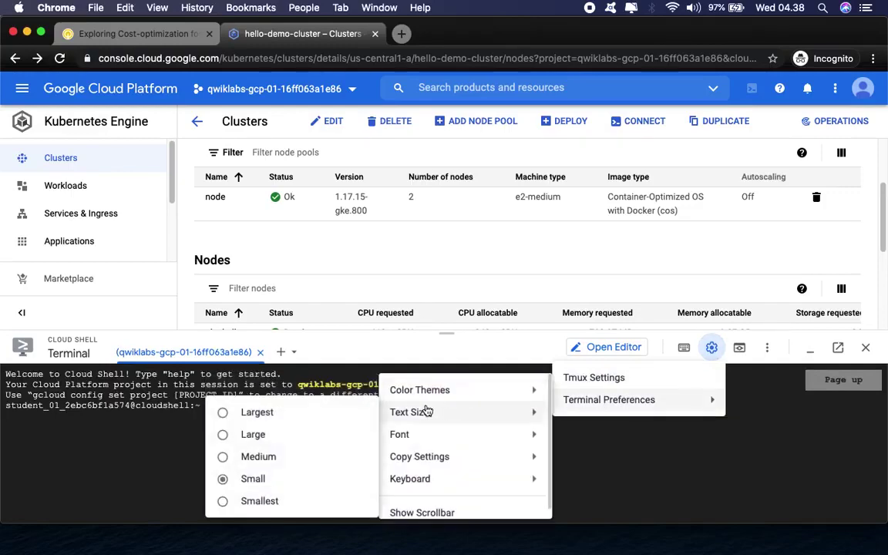
left_click(256, 455)
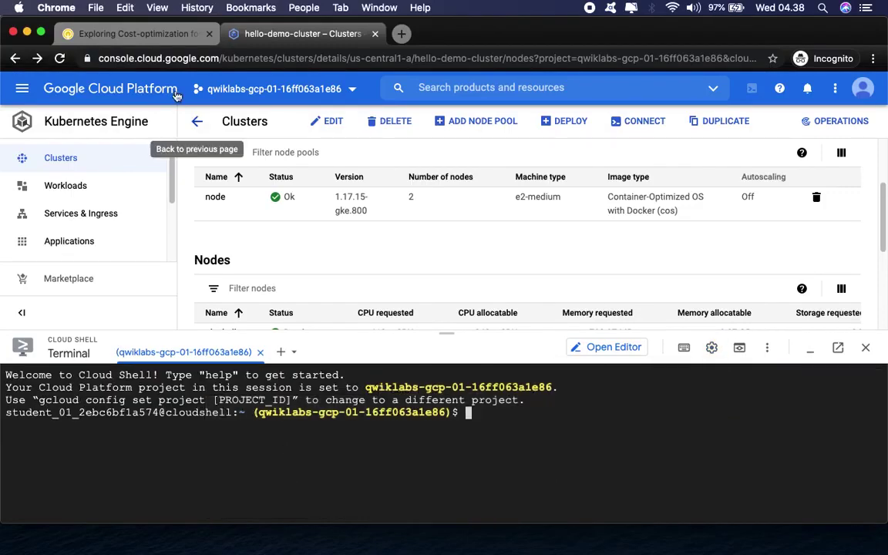
Step: Copy the "gcloud auth list" command from the lab instructions and run it in Cloud Shell to list the active account
left_click(143, 33)
scroll(375, 355, "down", 5)
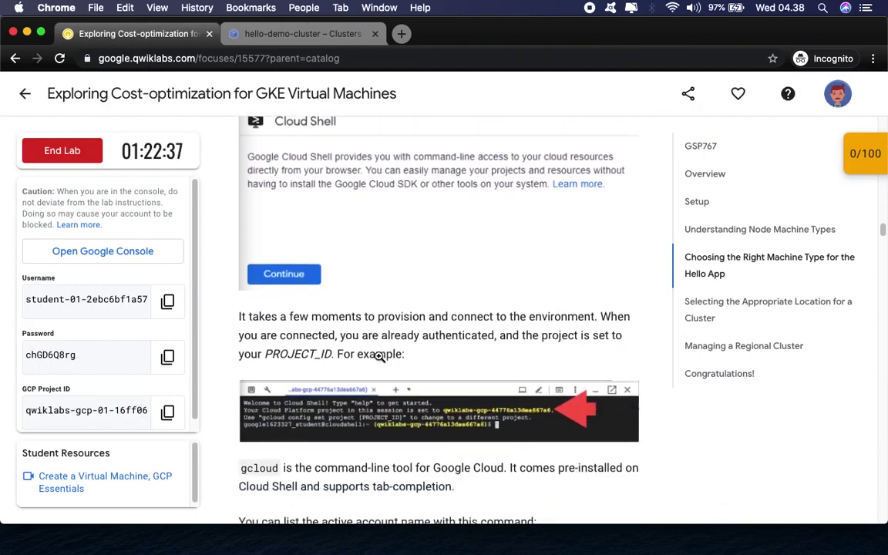
scroll(372, 354, "down", 6)
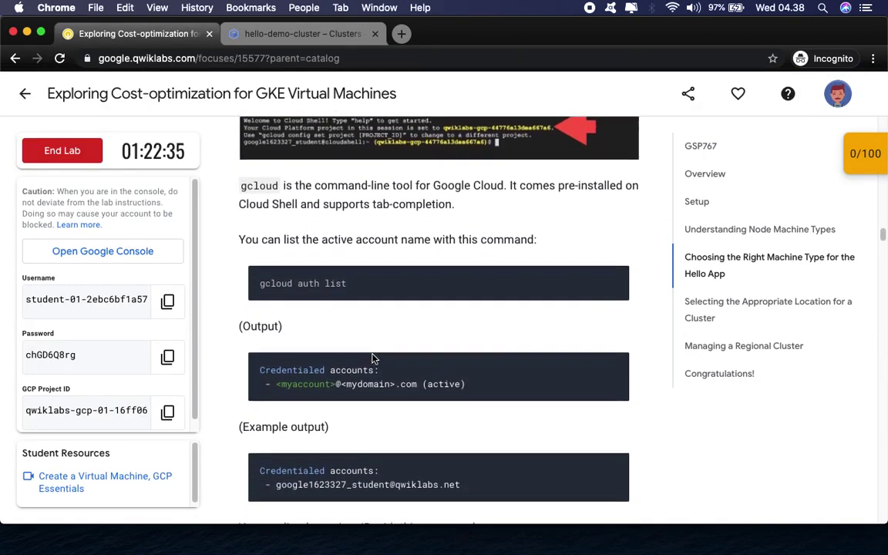
left_click(615, 206)
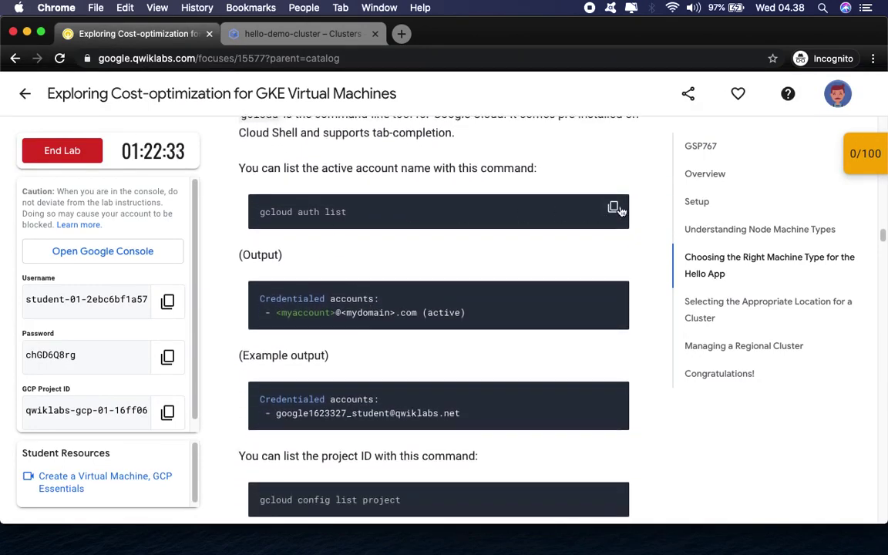
left_click(341, 42)
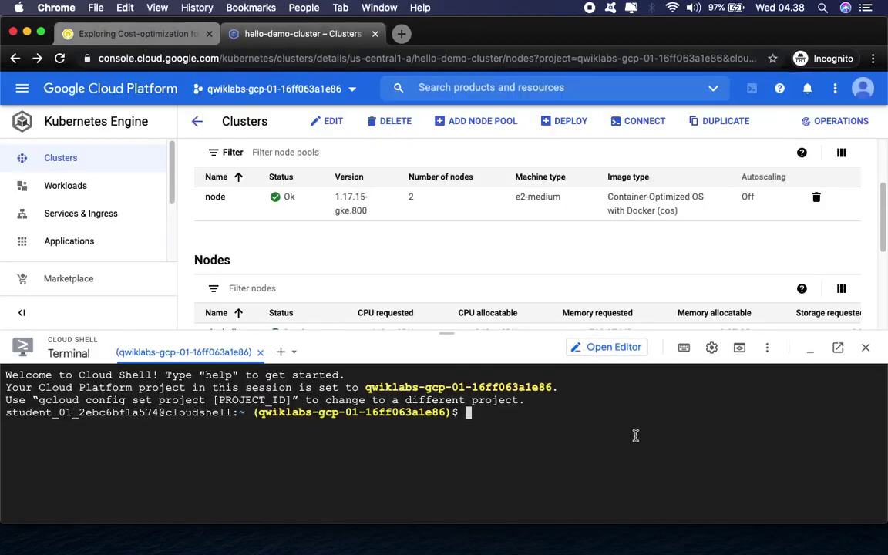
key("super+v")
key("Return")
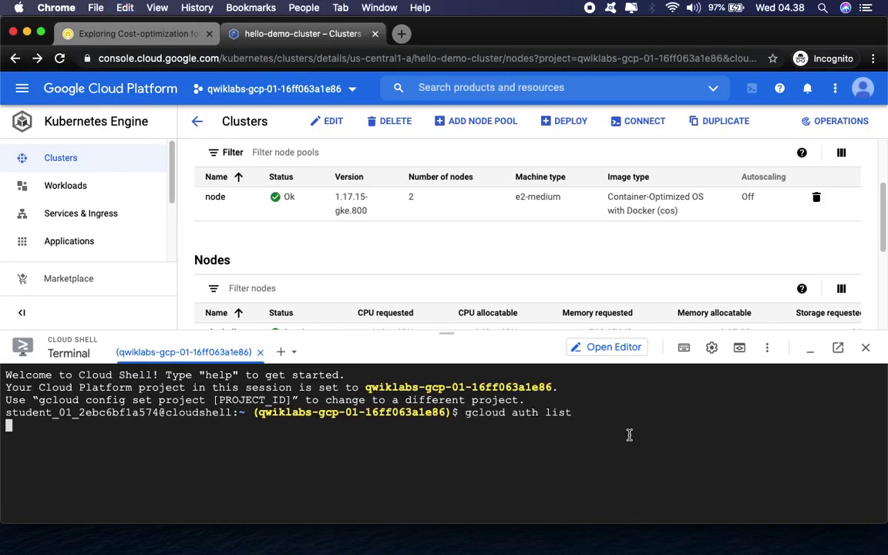
left_click(239, 483)
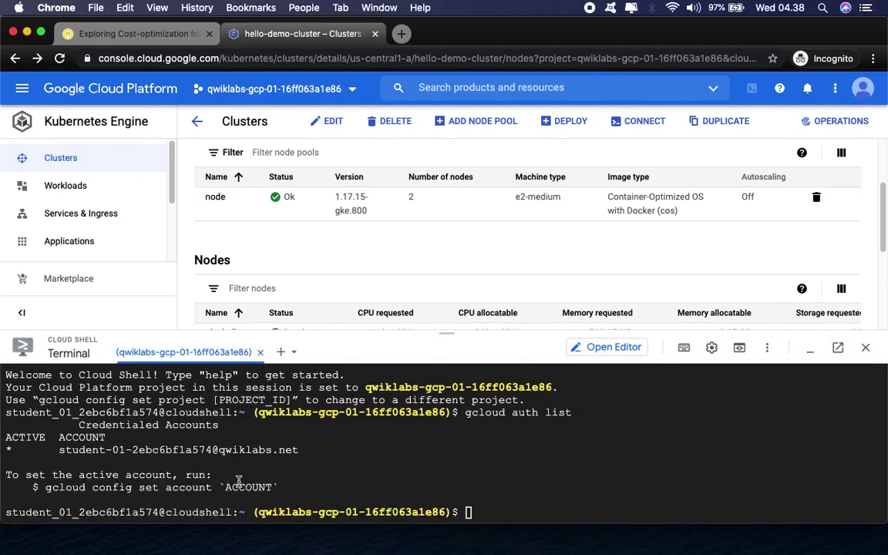
Step: Copy the "gcloud config list project" command from the lab instructions and run it in Cloud Shell to list the project ID
left_click(123, 33)
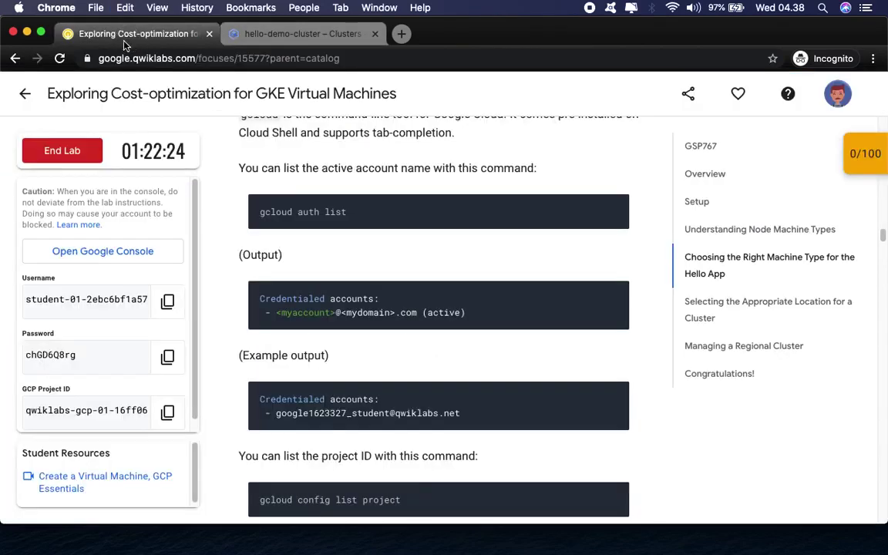
scroll(519, 393, "down", 3)
scroll(519, 398, "down", 5)
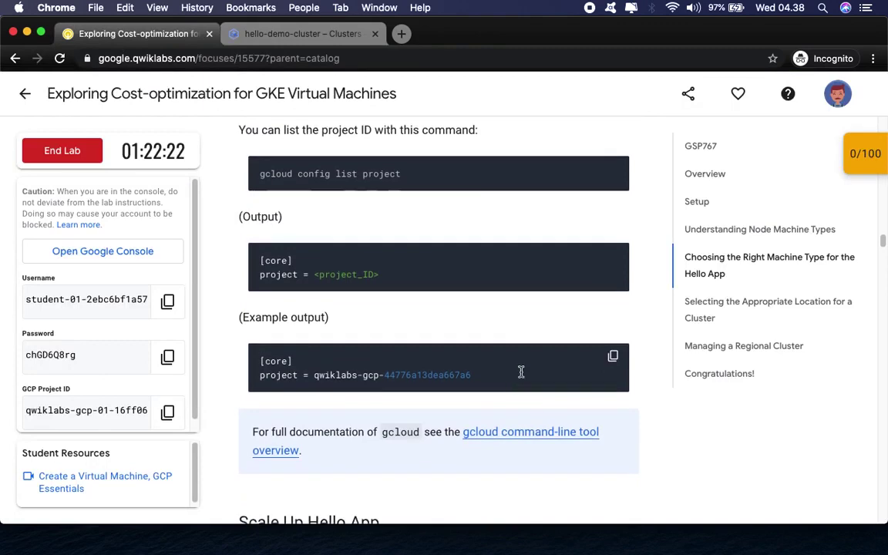
left_click(613, 169)
left_click(307, 34)
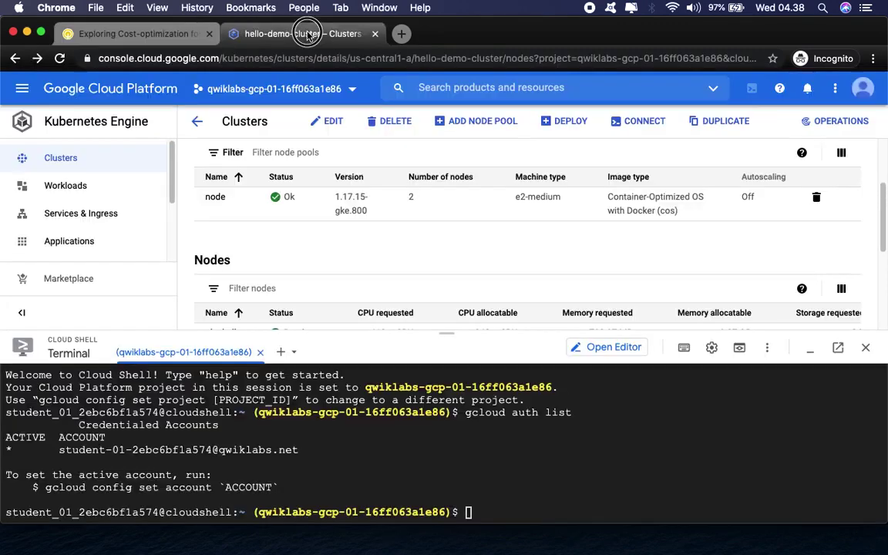
key("super+v")
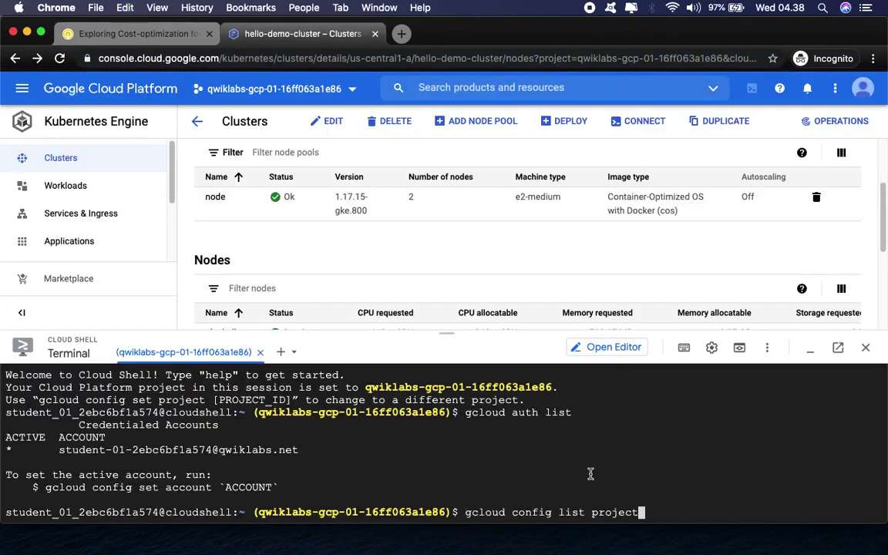
key("Return")
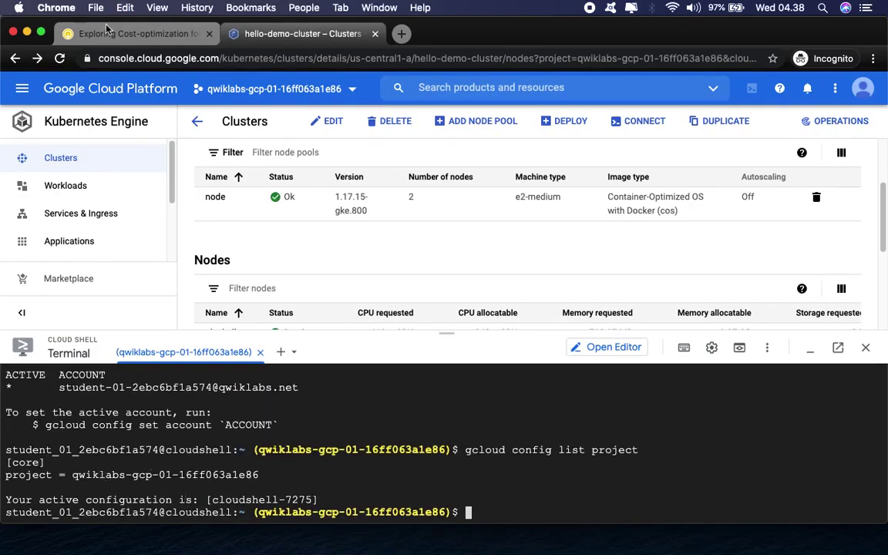
Step: Copy the "gcloud container clusters get-credentials hello-demo-cluster --zone us-central1-a" command from the lab instructions and run it in Cloud Shell
left_click(106, 31)
scroll(523, 341, "down", 5)
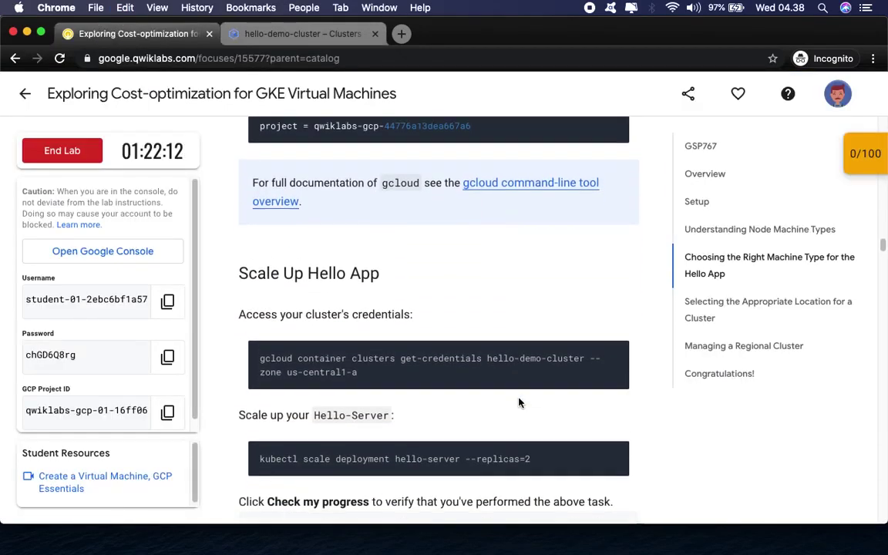
scroll(519, 402, "down", 3)
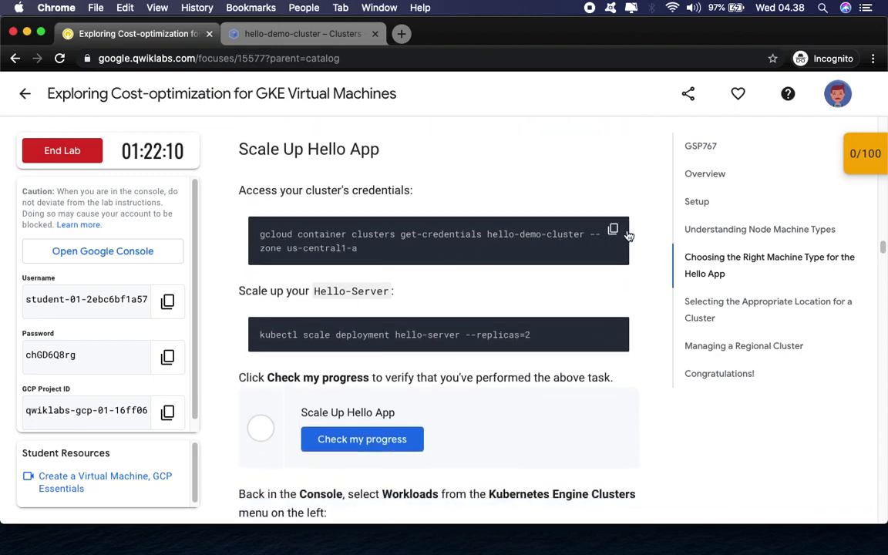
left_click(609, 230)
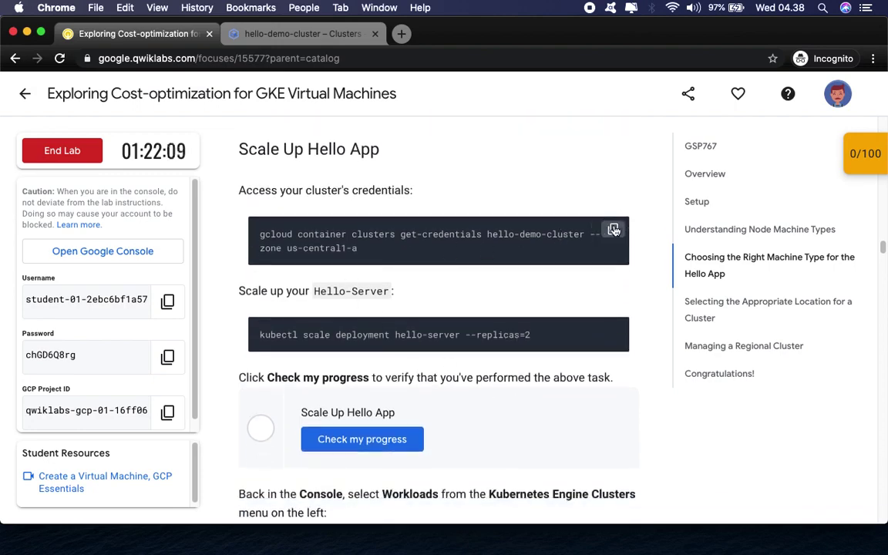
left_click(293, 33)
key("super+v")
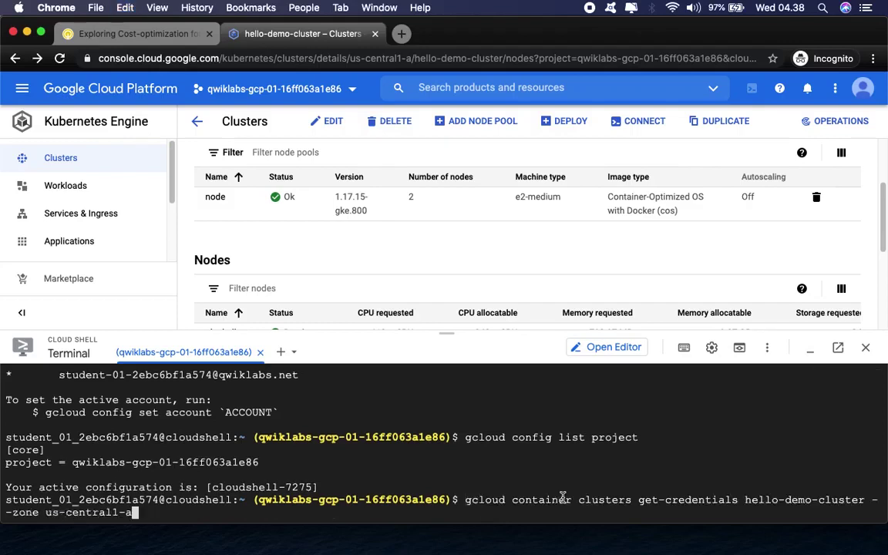
key("Return")
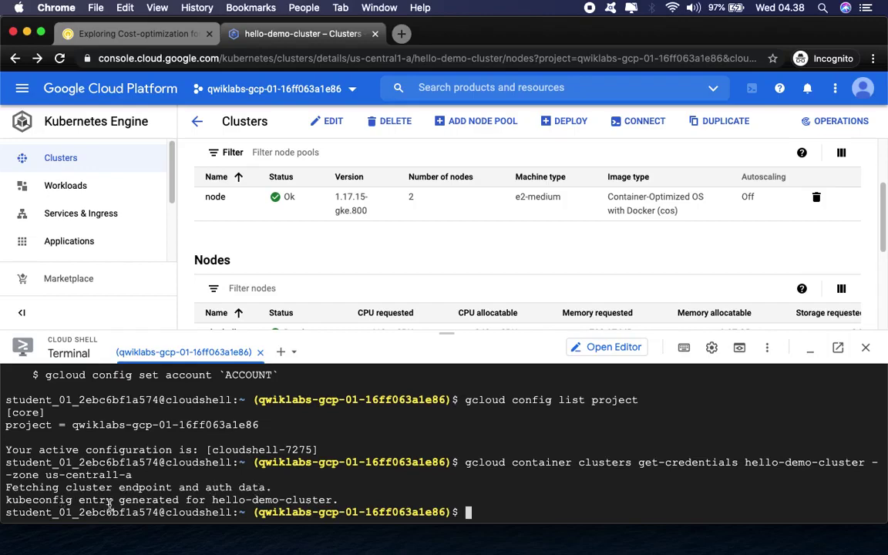
Step: Copy the "kubectl scale deployment hello-server --replicas=2" command from the lab instructions and run it in Cloud Shell
left_click(147, 34)
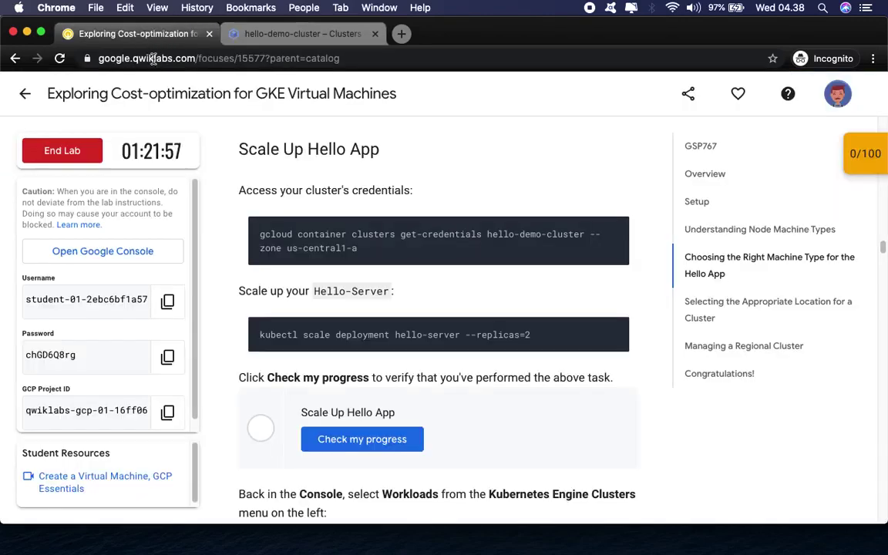
left_click(615, 329)
left_click(289, 35)
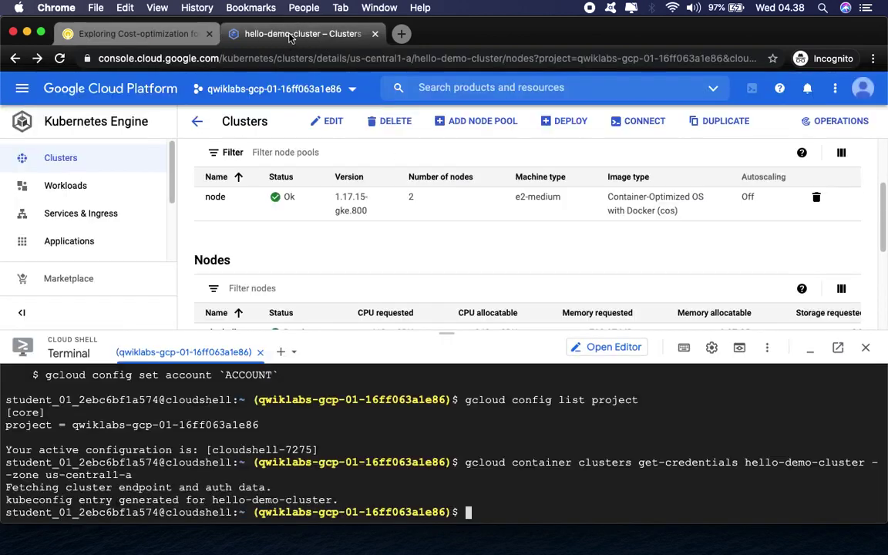
key("super+v")
key("Return")
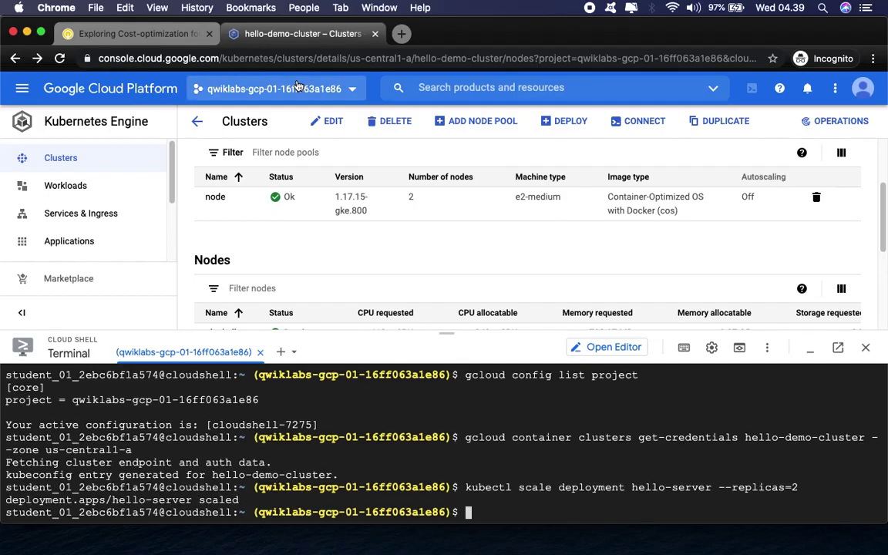
Step: Try to verify the Scale Up Hello App task with two progress checks in the lab instructions
left_click(119, 33)
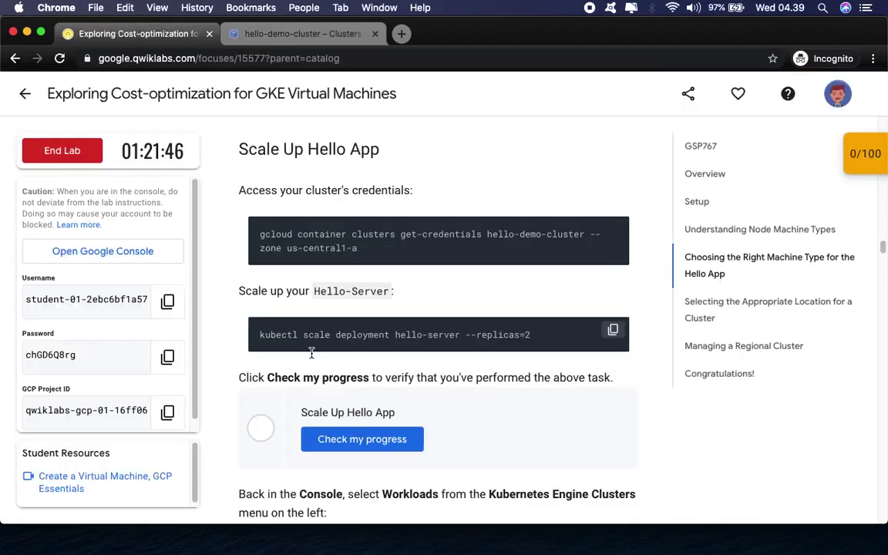
left_click(377, 437)
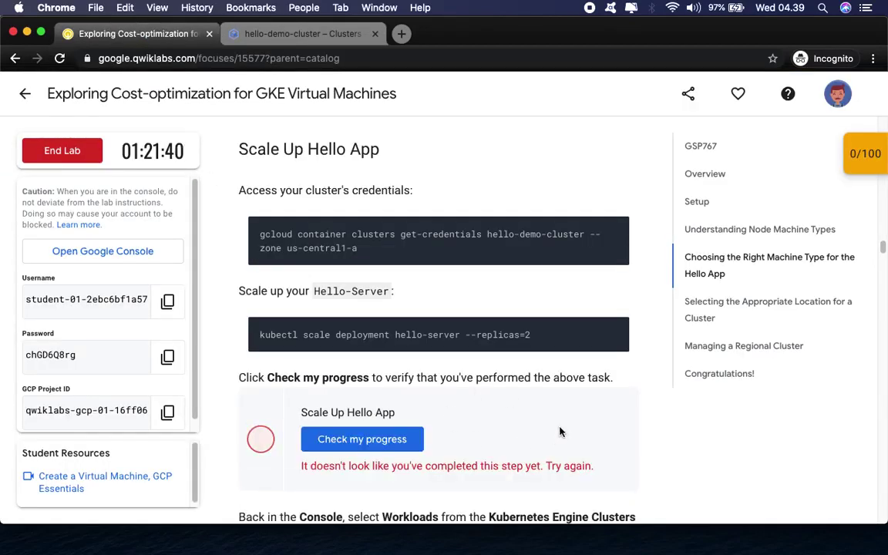
scroll(561, 432, "down", 5)
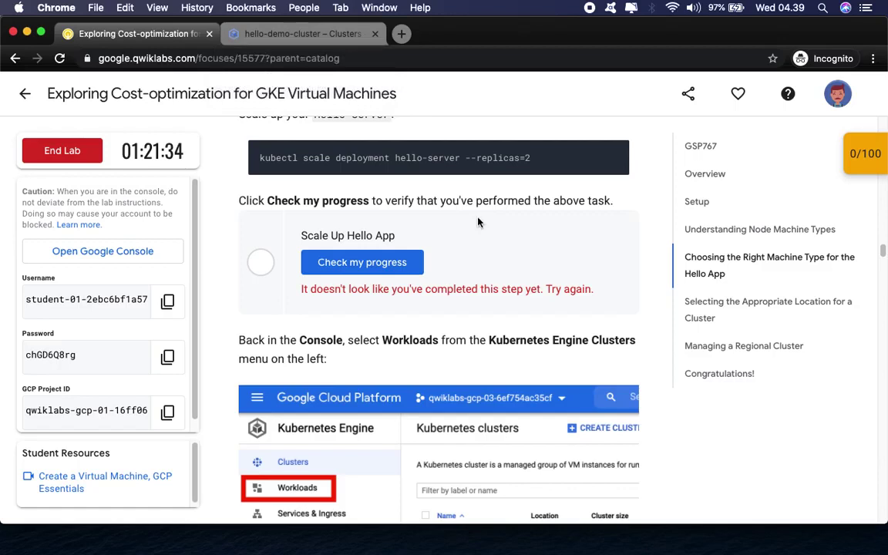
left_click(391, 267)
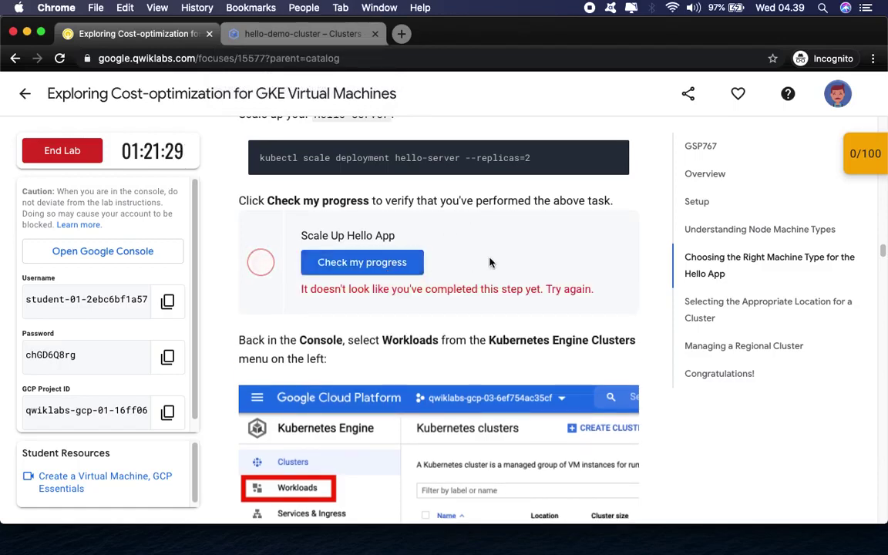
scroll(439, 232, "up", 1)
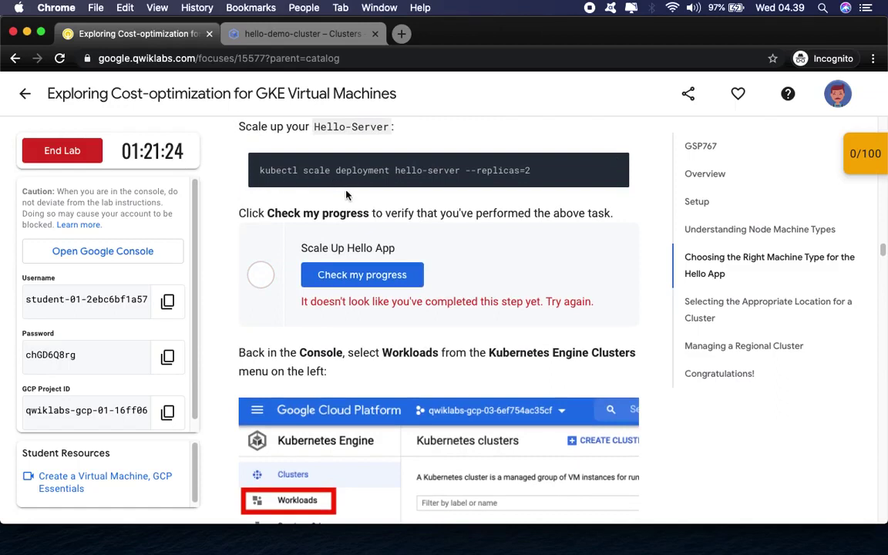
Step: Open the Kubernetes Engine Workloads page in the Google Cloud console
left_click(274, 37)
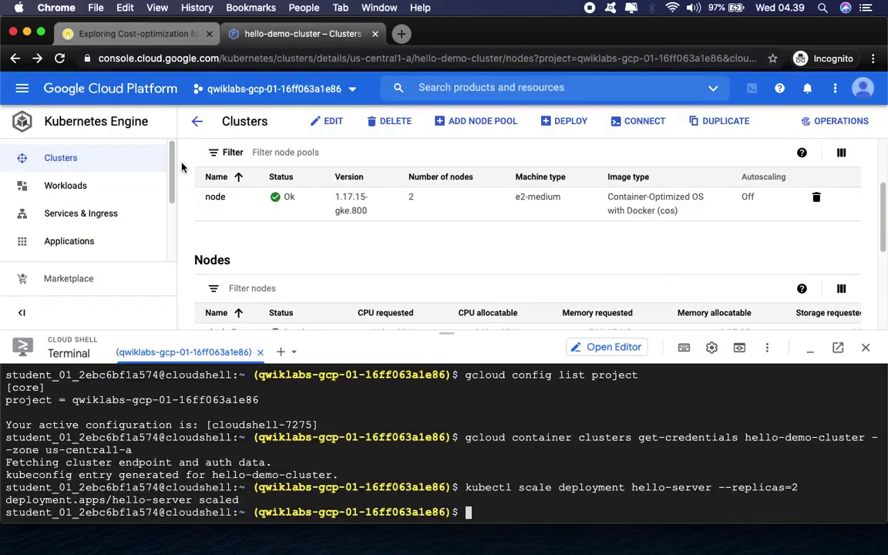
scroll(170, 169, "down", 1)
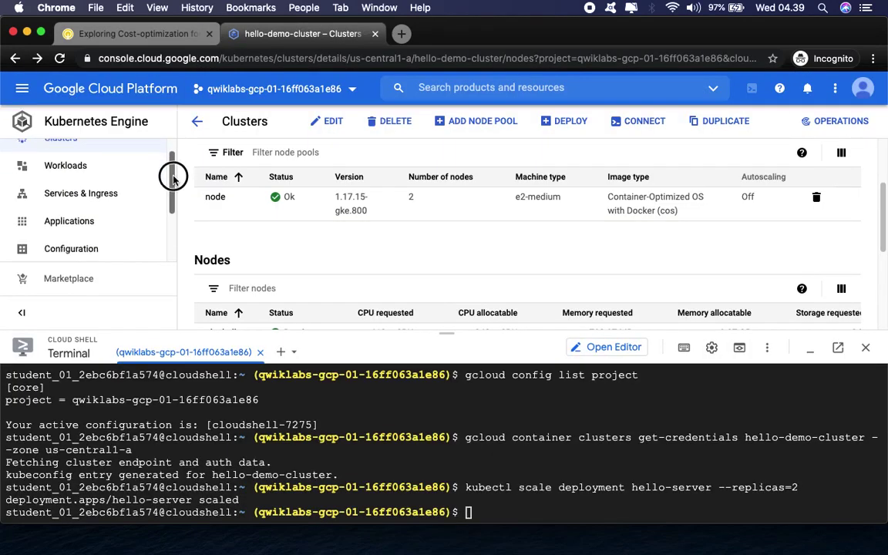
left_click(68, 167)
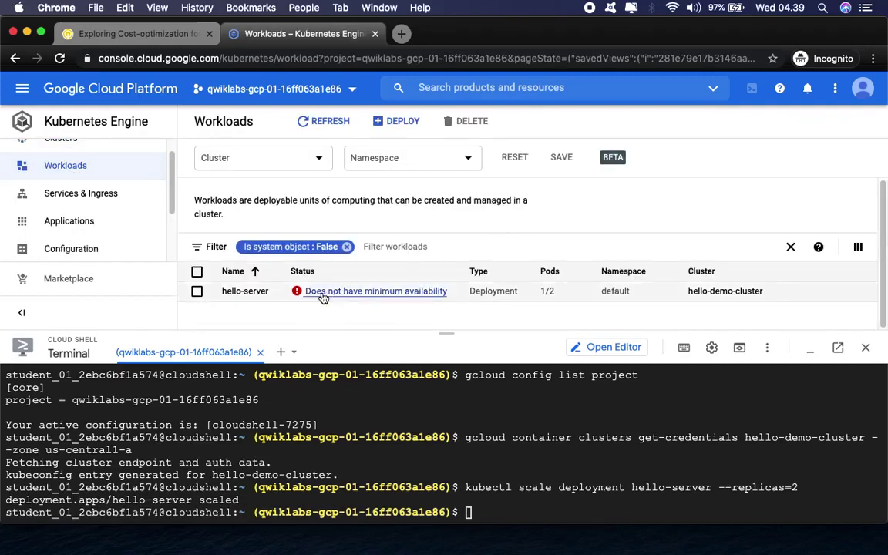
Step: Recheck the progress of the Scale Up Hello App task in the lab and review the checkpoint scores
left_click(148, 37)
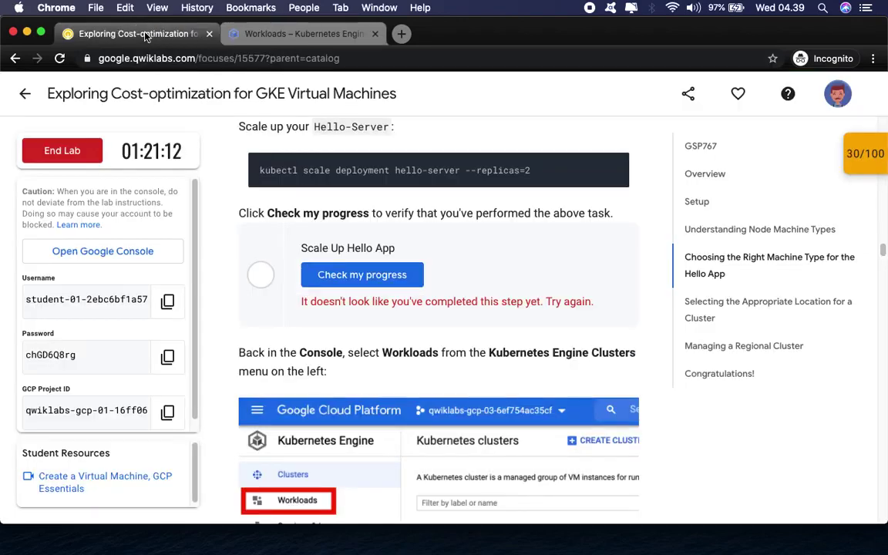
left_click(374, 272)
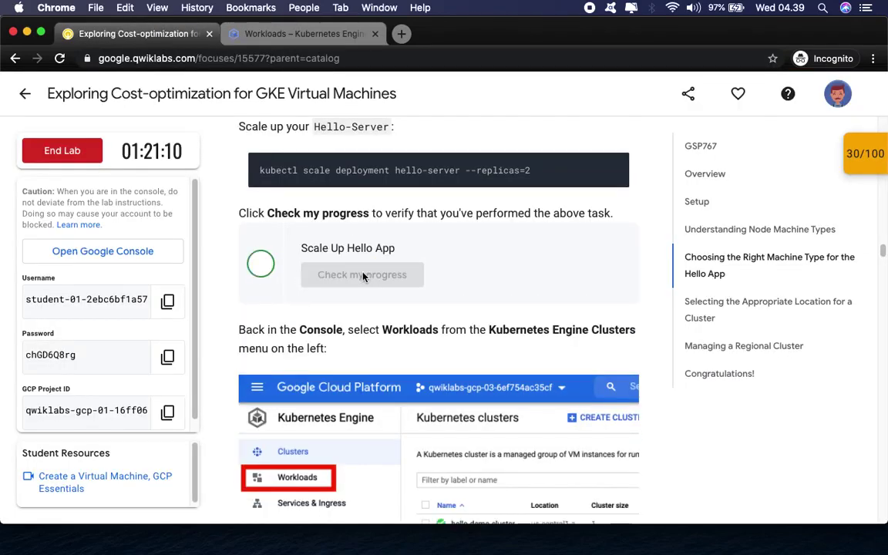
left_click(861, 153)
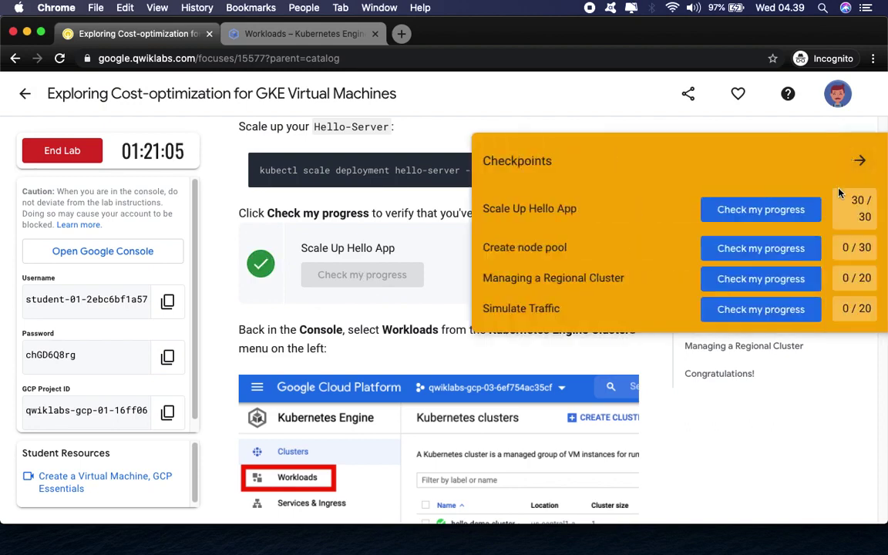
left_click(859, 158)
Step: Read the lab's note on the expected Hello Server error status and compare it with the hello-server workload in the console
scroll(506, 307, "down", 5)
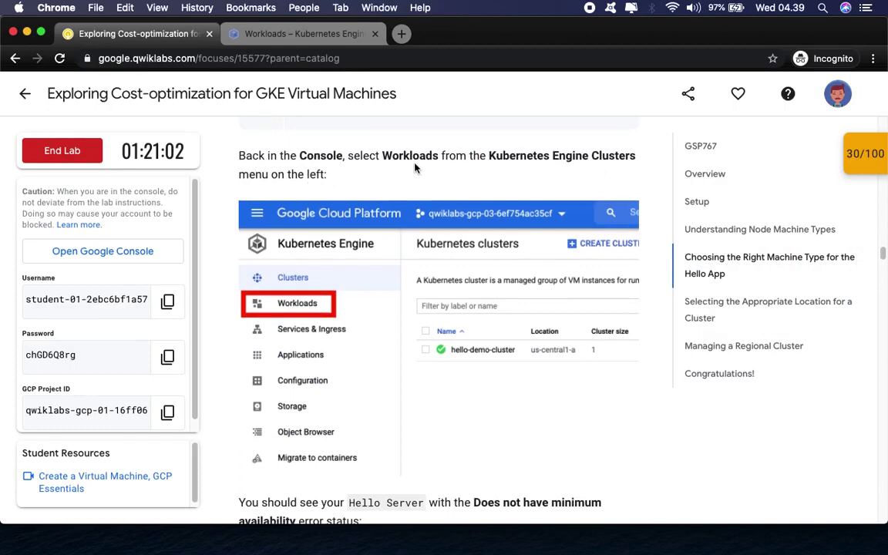
scroll(549, 373, "down", 2)
scroll(548, 374, "down", 2)
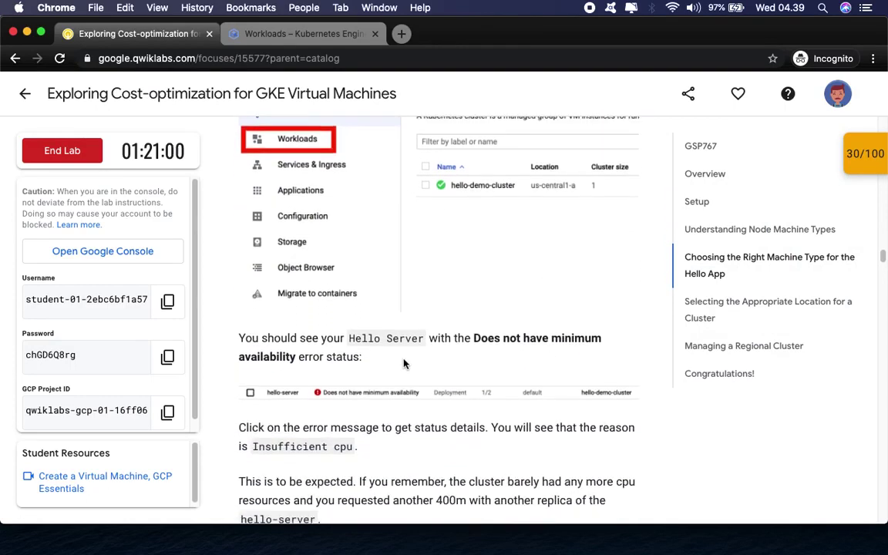
left_click_drag(478, 341, 617, 339)
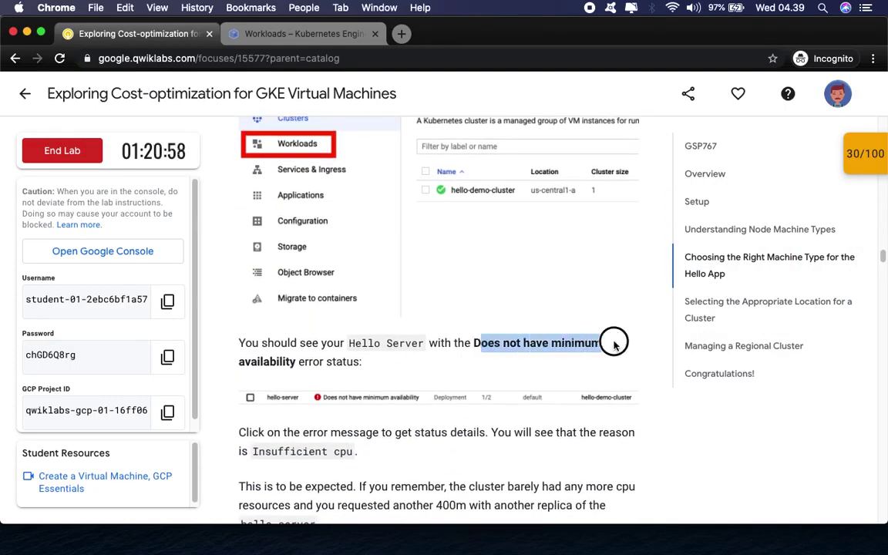
left_click_drag(245, 361, 295, 361)
left_click(262, 33)
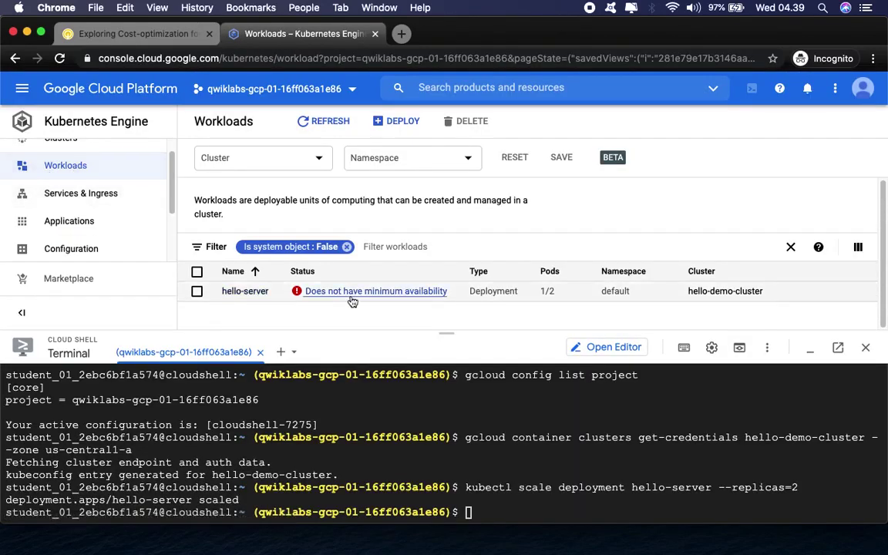
Step: Read the lab's explanation of the error, and examine the reason in the hello-server workload's status details
left_click(119, 34)
scroll(434, 468, "down", 1)
scroll(434, 468, "down", 7)
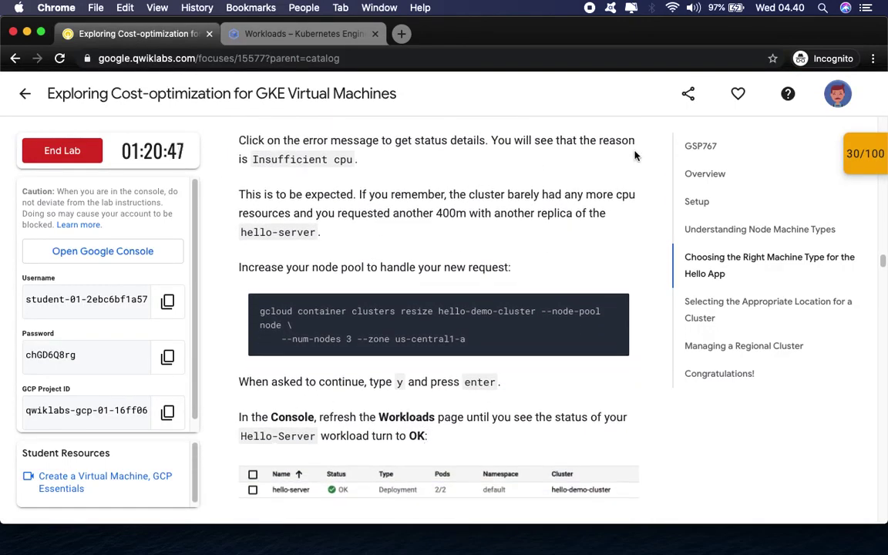
left_click_drag(235, 159, 354, 158)
left_click(281, 37)
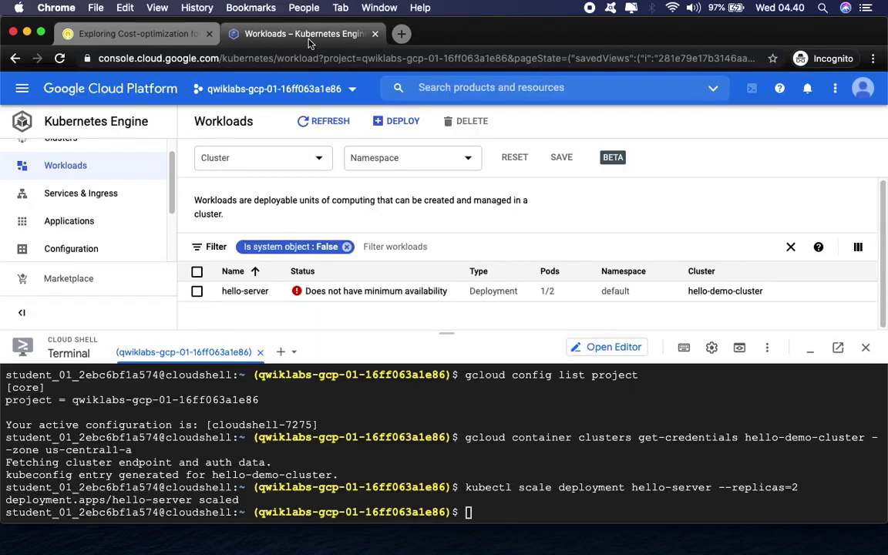
left_click(352, 291)
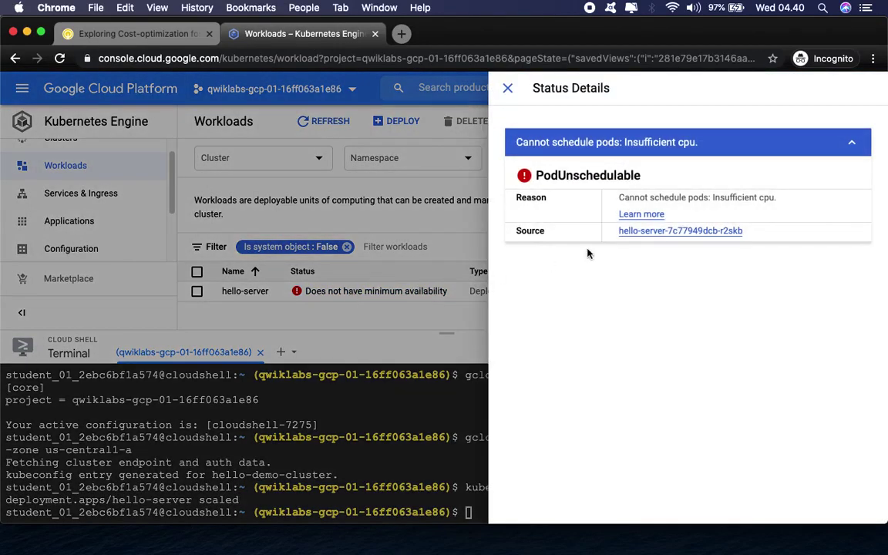
left_click_drag(712, 197, 784, 200)
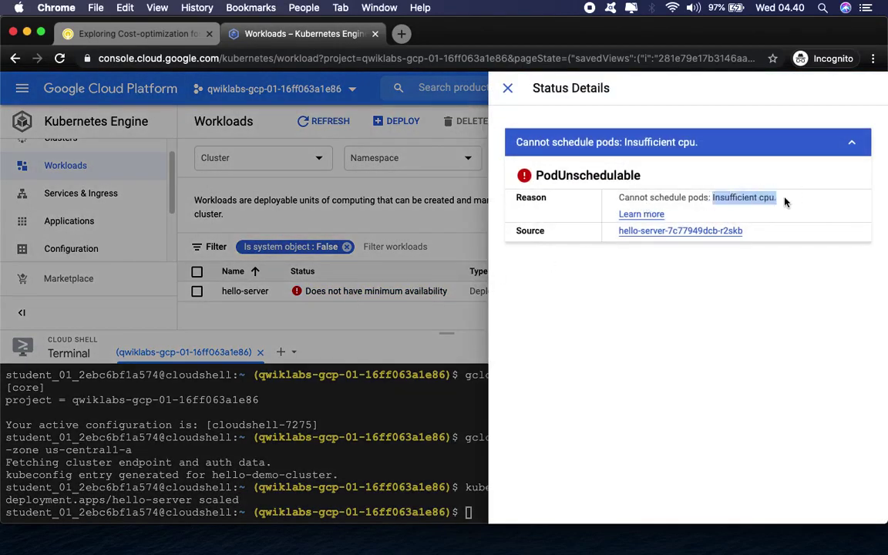
left_click(508, 90)
Step: Copy the lab's resize command and run it in Cloud Shell to resize hello-demo-cluster's node pool to 3 nodes in us-central1-a, confirming with Y
left_click(143, 37)
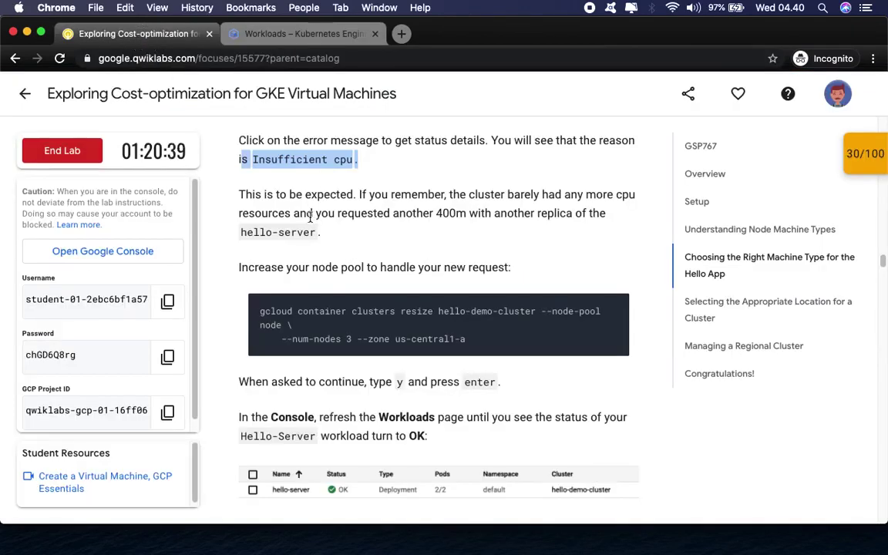
scroll(309, 220, "down", 3)
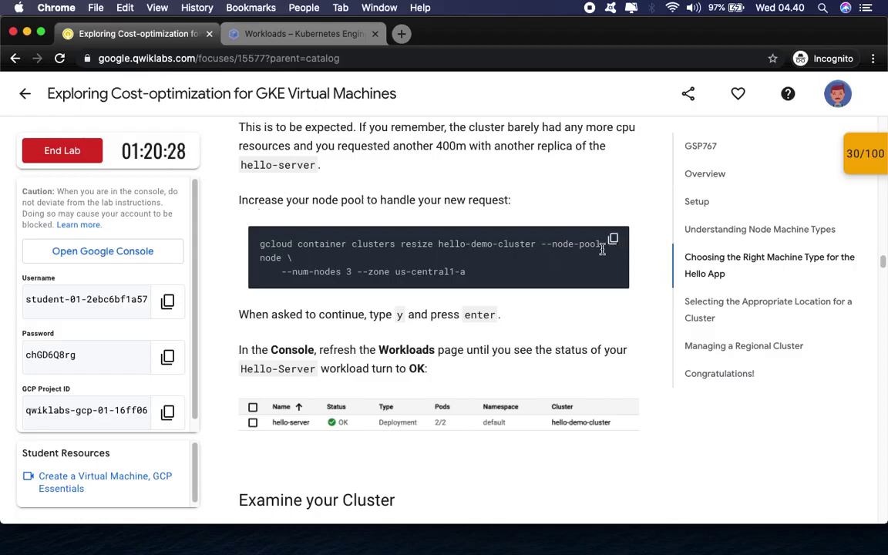
left_click(613, 244)
left_click(291, 38)
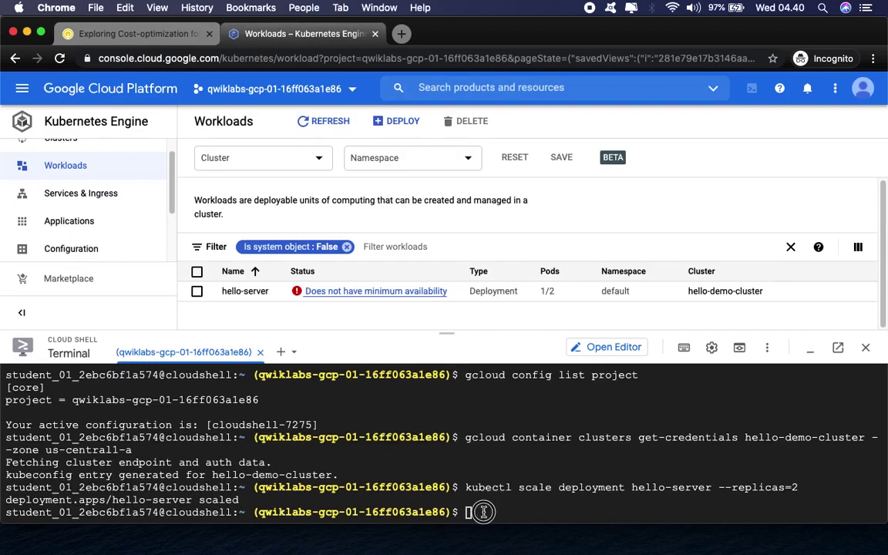
key("super+v")
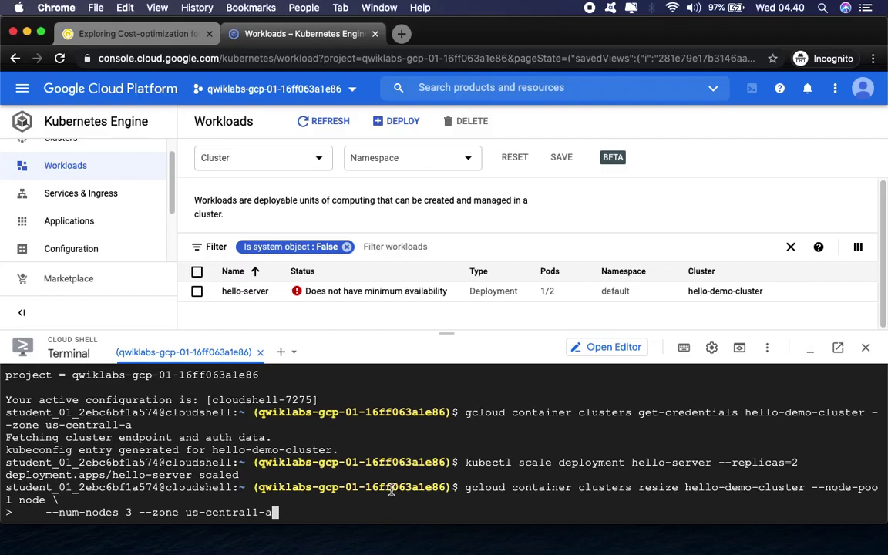
key("Return")
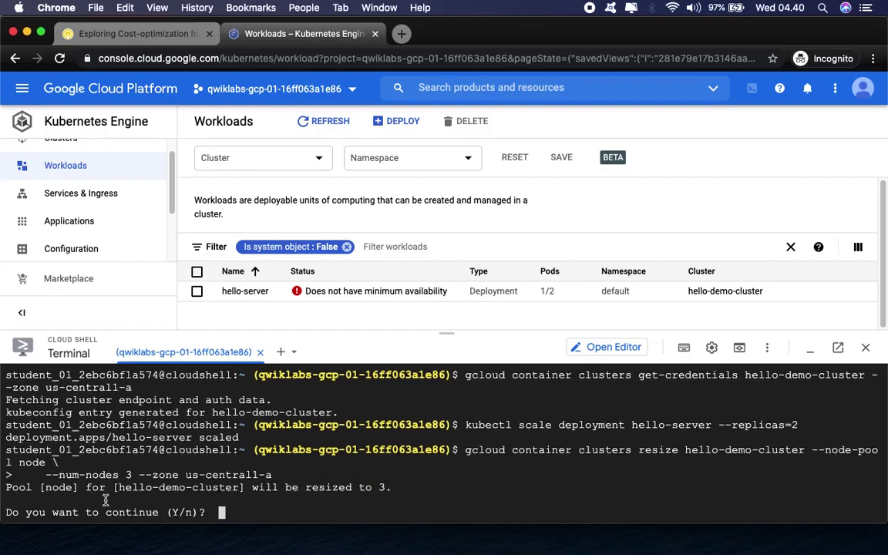
type("Y")
key("Return")
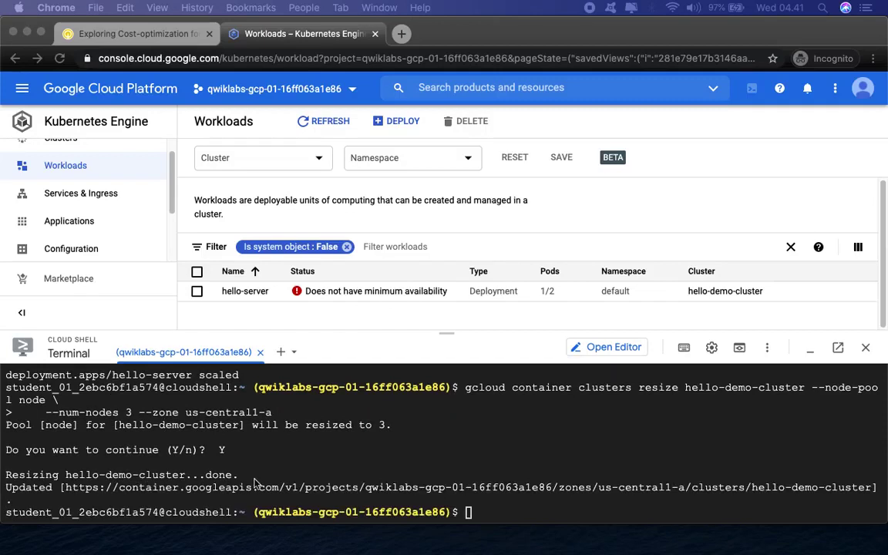
Step: Refresh the Workloads list to check the status of the hello-server deployment
left_click(319, 117)
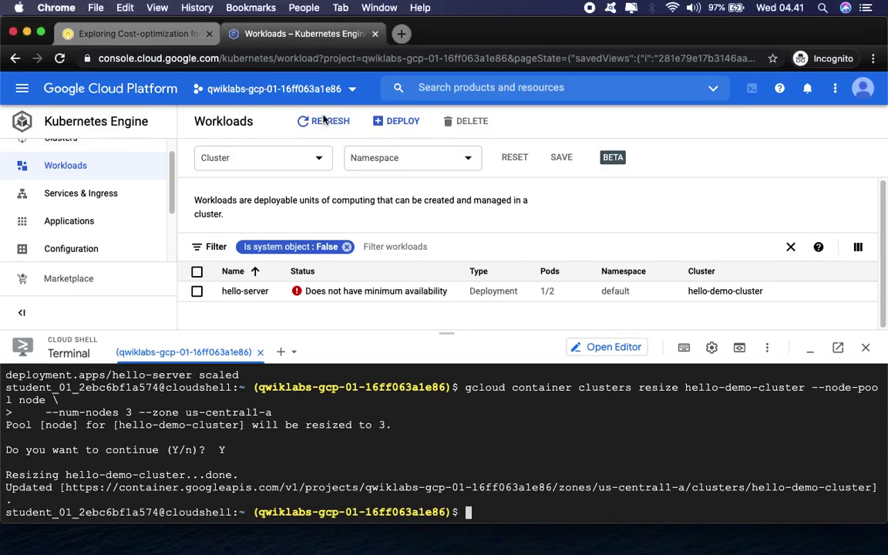
left_click(319, 121)
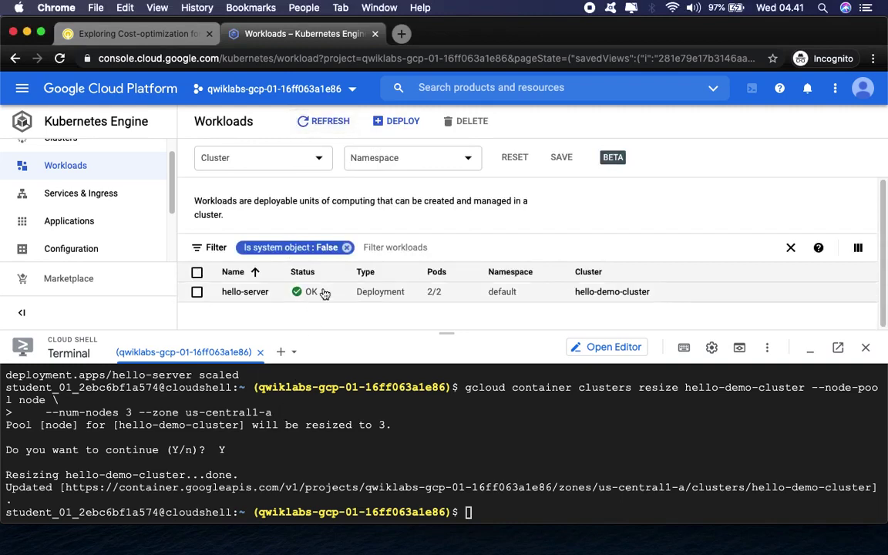
Step: Read the lab's instruction on the expected hello-server status and its Examine your Cluster section
left_click(126, 35)
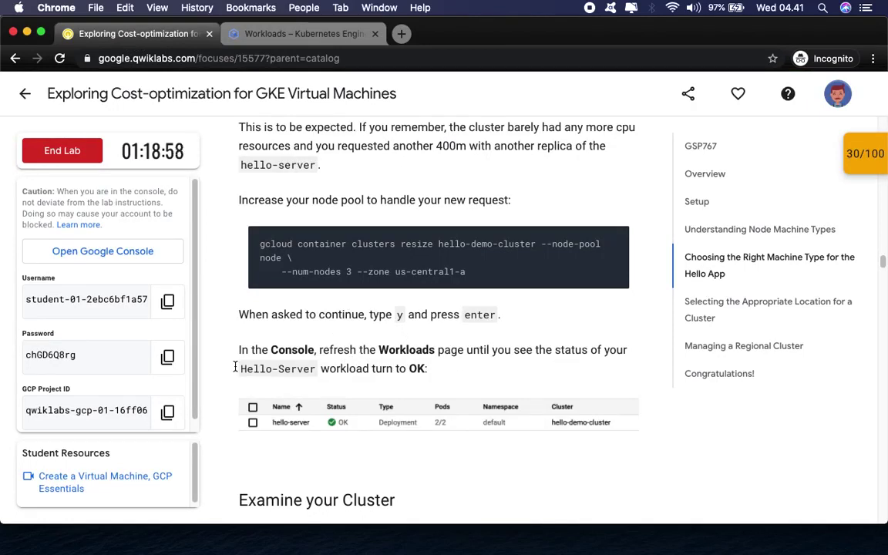
left_click_drag(397, 368, 428, 369)
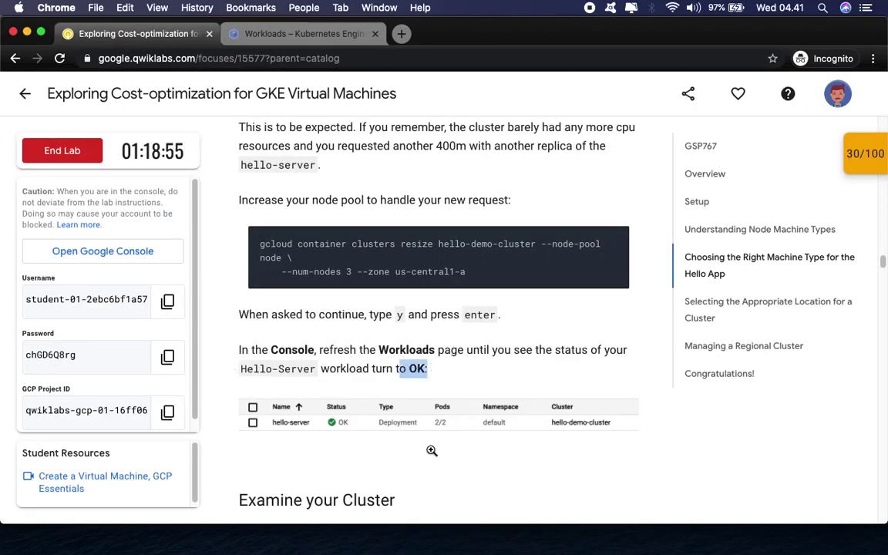
scroll(544, 455, "down", 5)
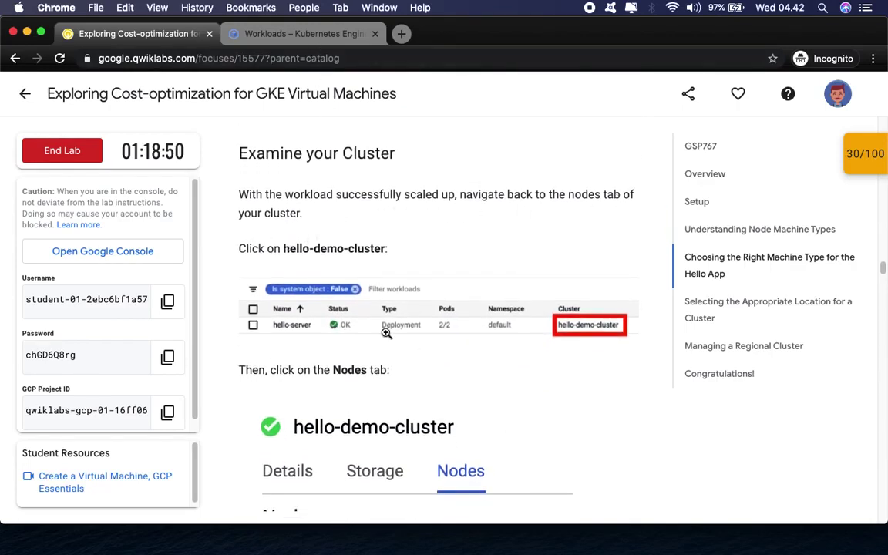
scroll(594, 391, "down", 3)
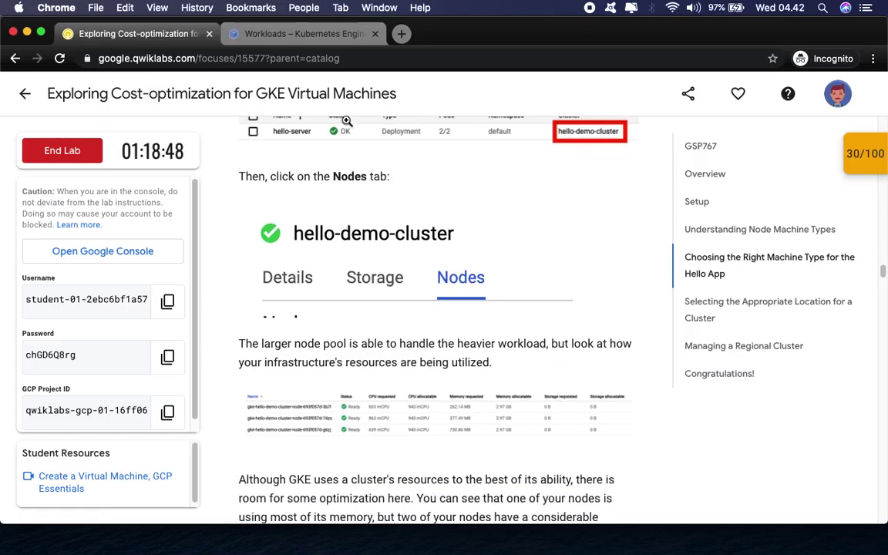
Step: Open hello-demo-cluster's nodes view in the console and examine each node's requested and allocatable CPU and memory
left_click(301, 34)
left_click(616, 295)
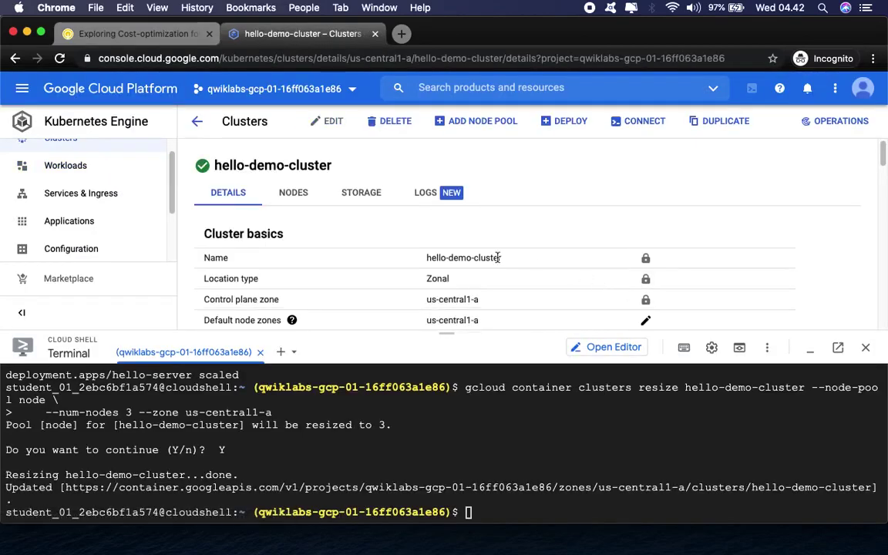
left_click(294, 194)
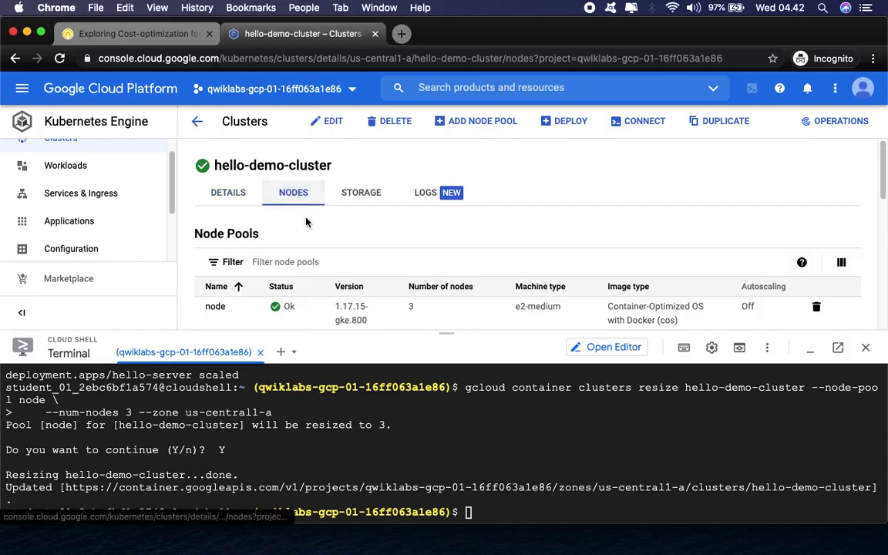
left_click_drag(447, 340, 451, 493)
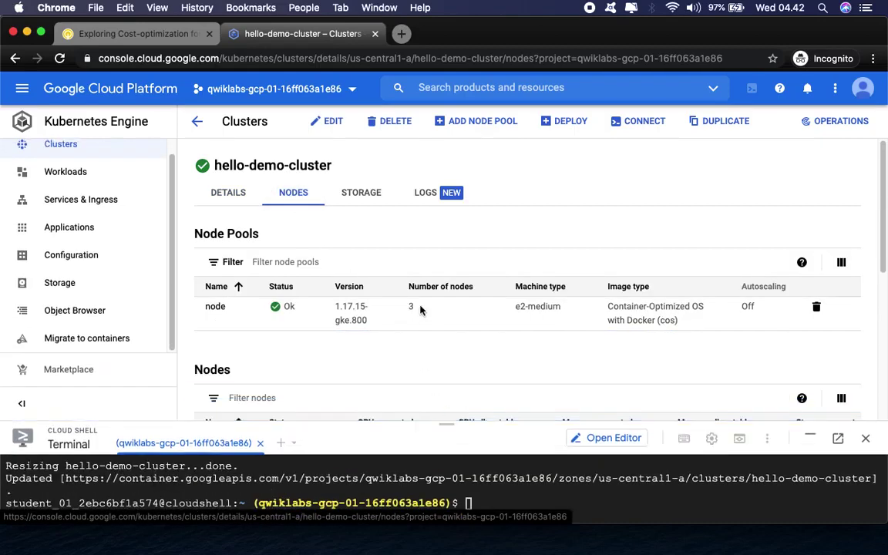
scroll(438, 368, "down", 5)
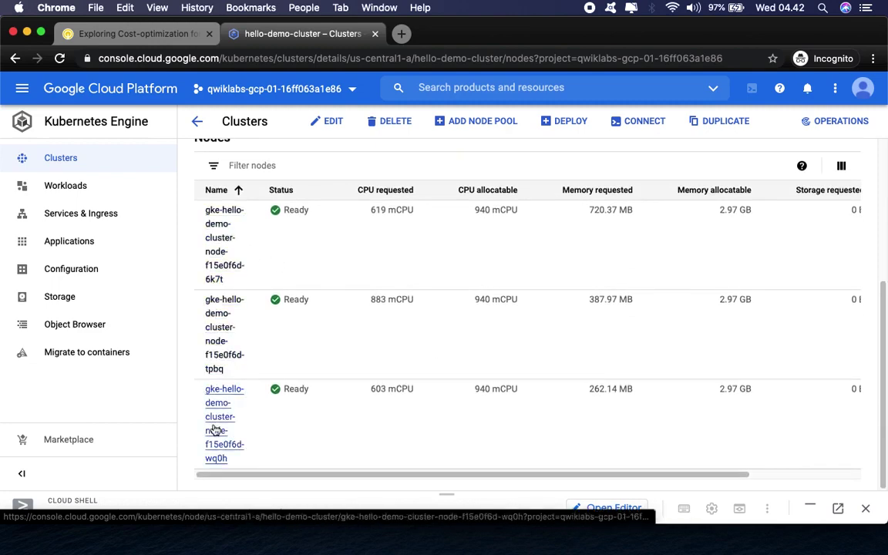
Step: Read the lab's explanation of node resource utilization, the binpacking problem, and the note on using multiple node pools
left_click(119, 36)
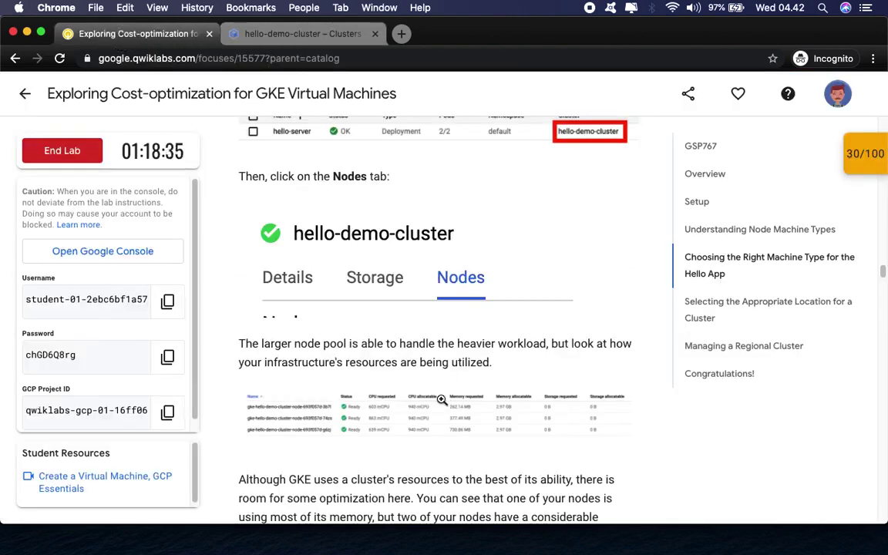
scroll(418, 398, "down", 5)
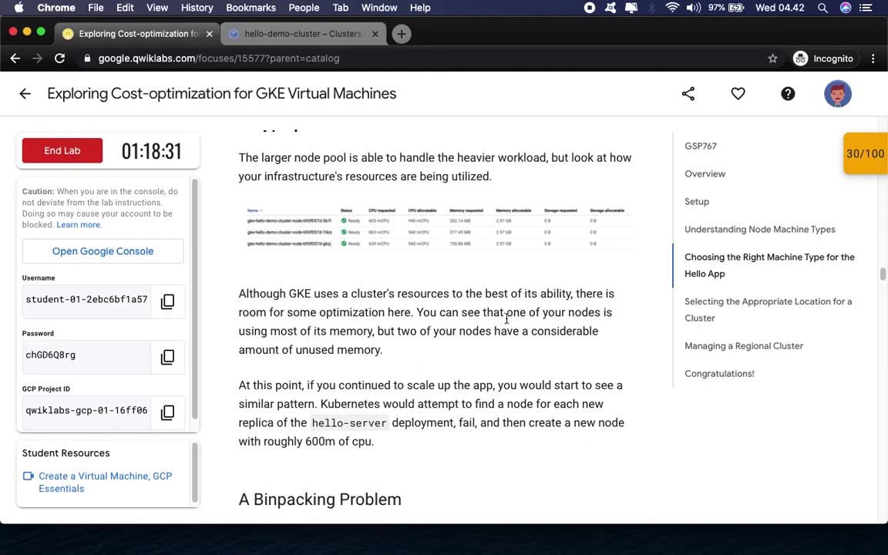
scroll(329, 409, "down", 4)
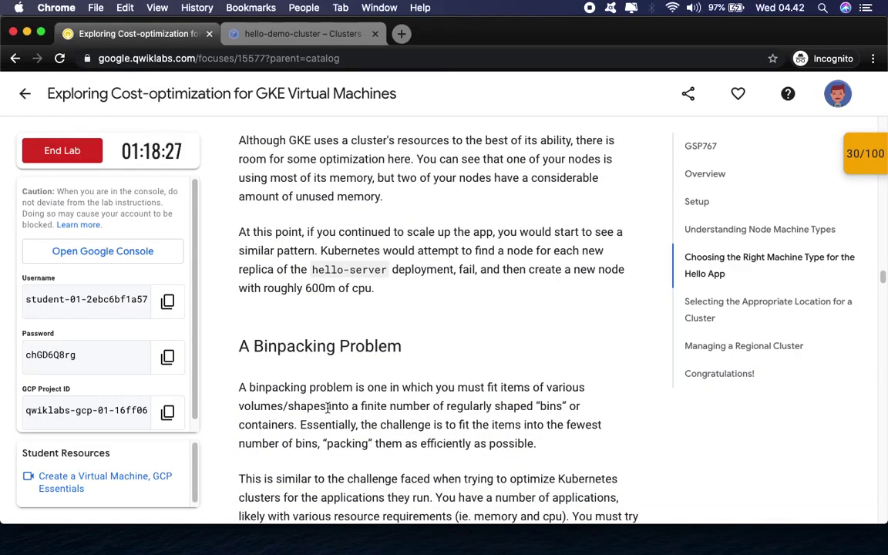
scroll(324, 409, "down", 1)
scroll(323, 409, "down", 3)
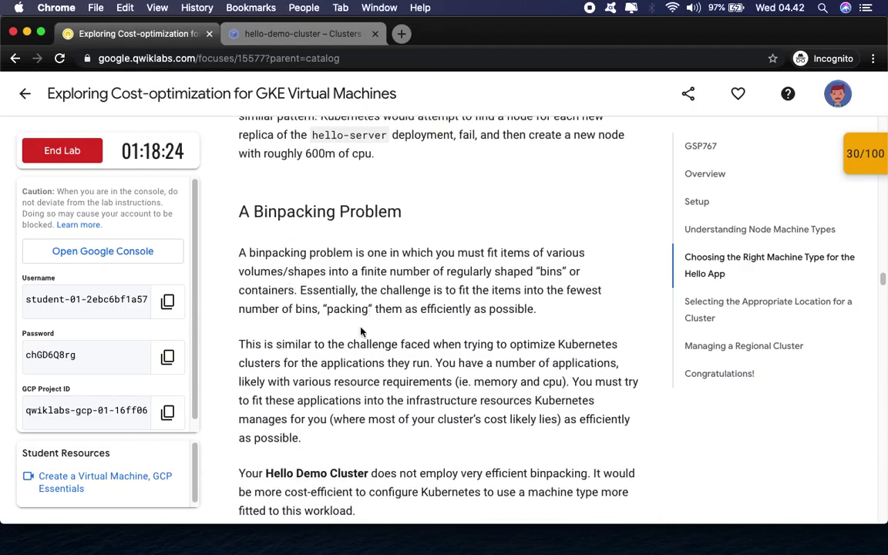
scroll(301, 374, "down", 3)
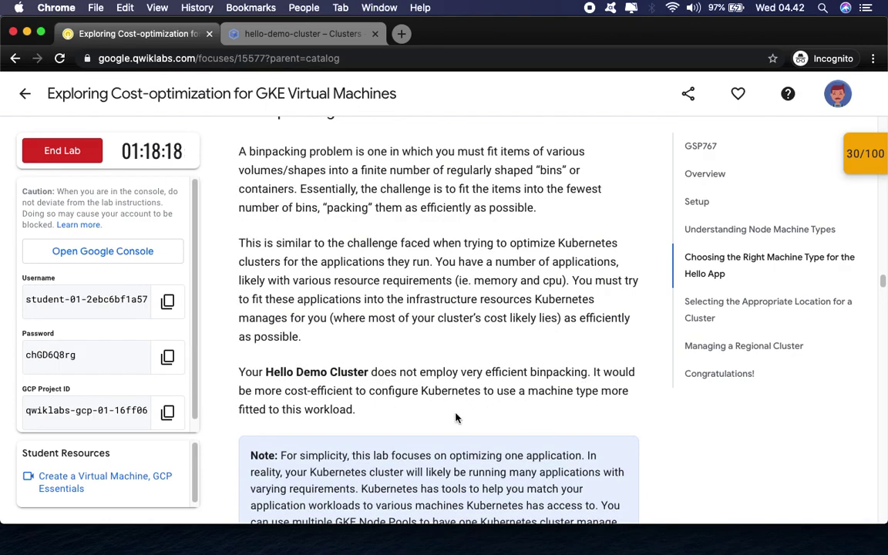
scroll(304, 433, "down", 3)
scroll(304, 433, "down", 1)
scroll(307, 447, "down", 4)
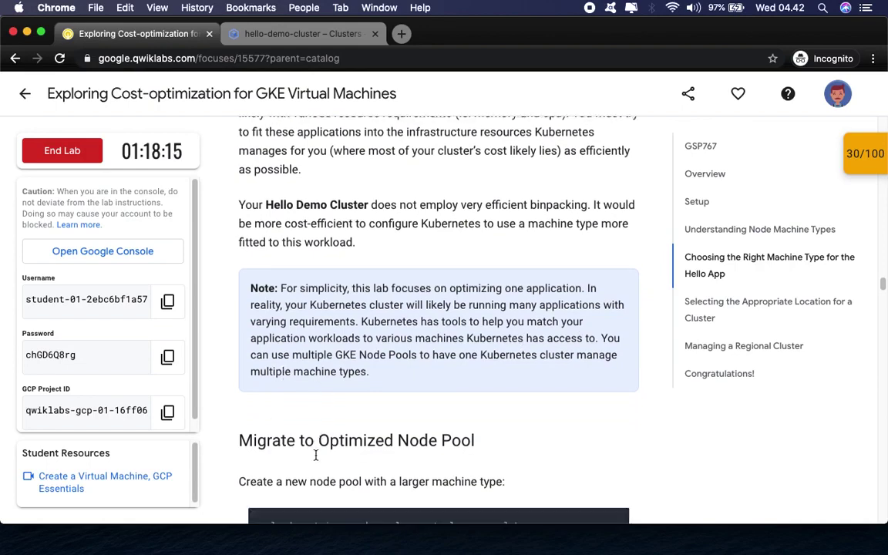
Step: Copy the lab's command and run it in Cloud Shell to create larger-pool in hello-demo-cluster with one e2-standard-2 node in us-central1-a
scroll(376, 417, "down", 4)
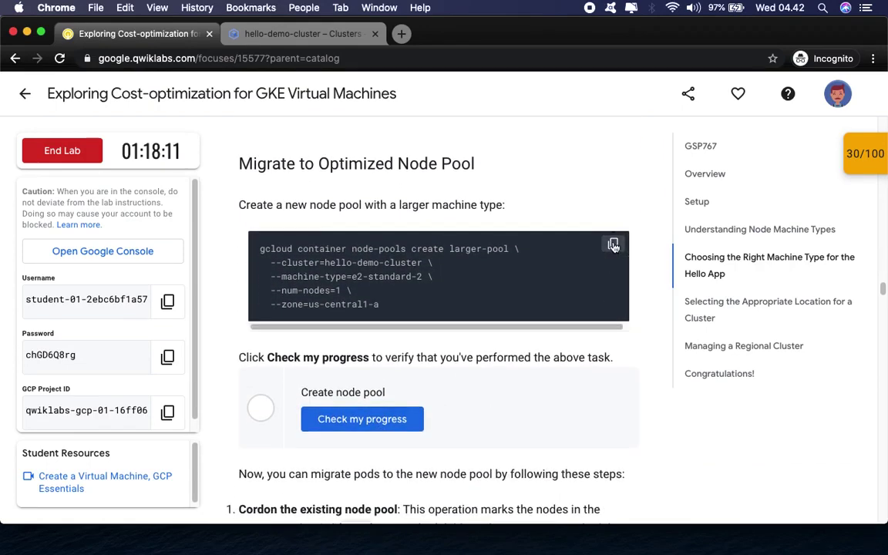
left_click(293, 33)
left_click_drag(446, 494, 452, 293)
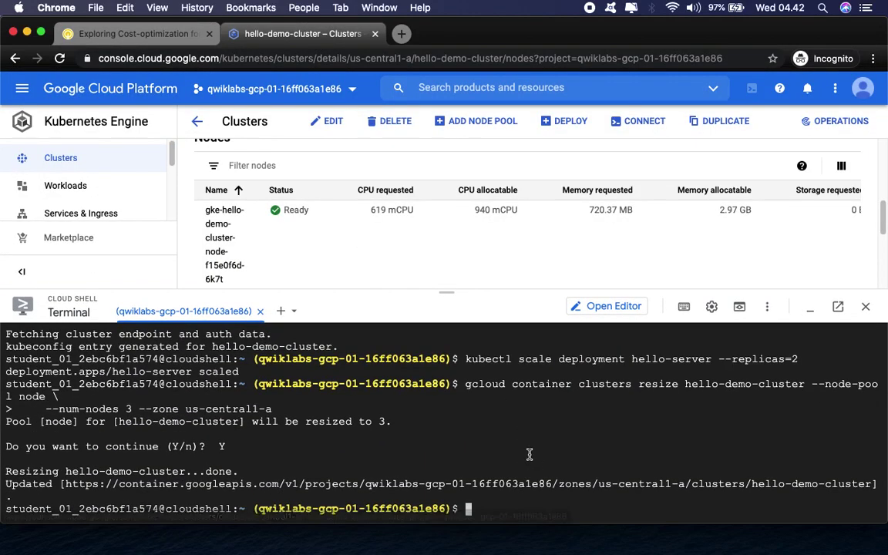
type("gcloud container node-pools create larger-pool \\   --cluster=hello-demo-cluster \\   --machine-type=e2-standard-2 \\   --num-nodes=1 \\   --zone=us-central1-a")
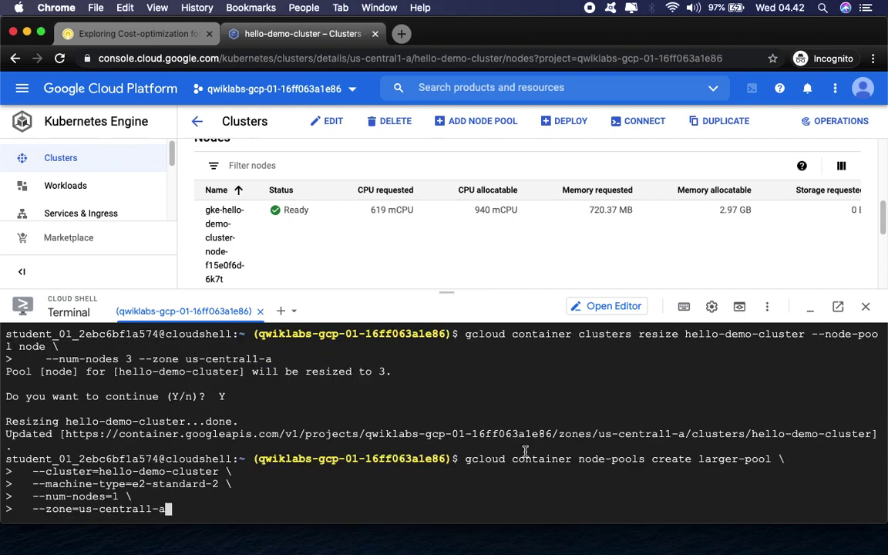
key("Return")
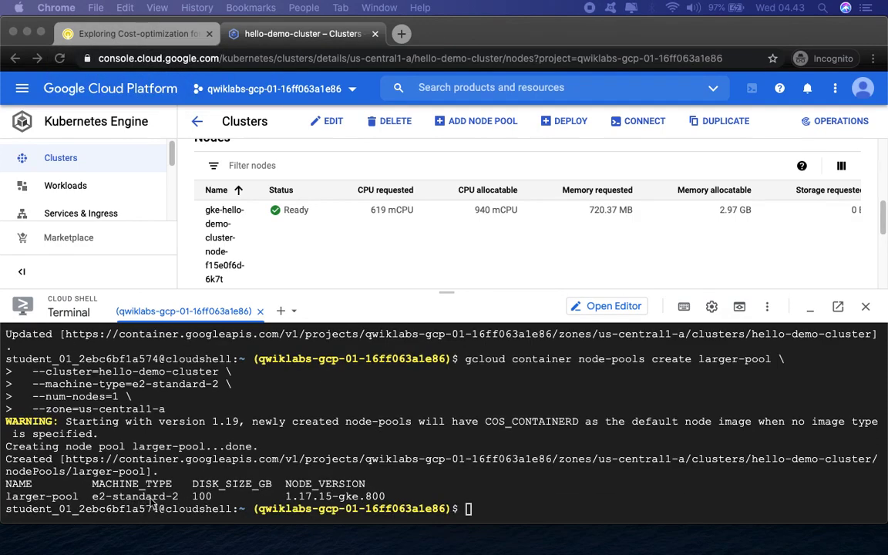
Step: Check progress on the lab's Create node pool task and view the lab score
left_click(123, 33)
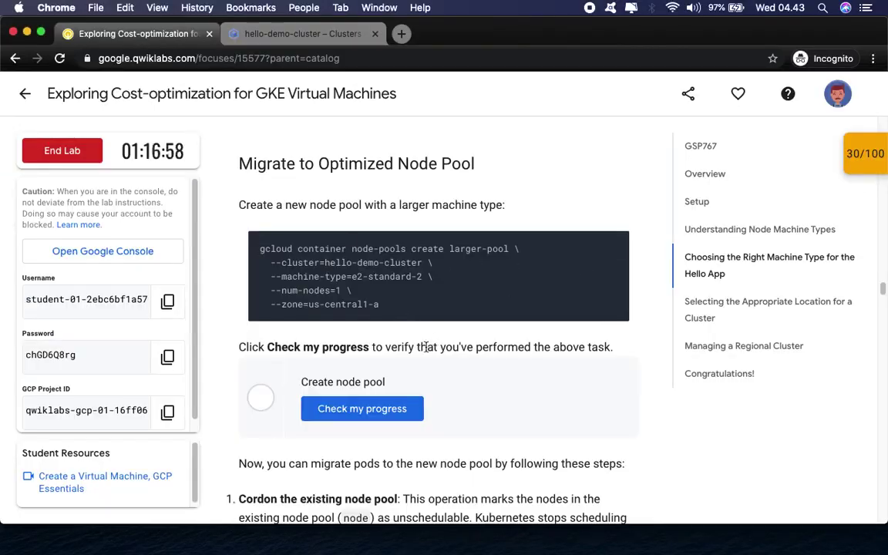
left_click(362, 408)
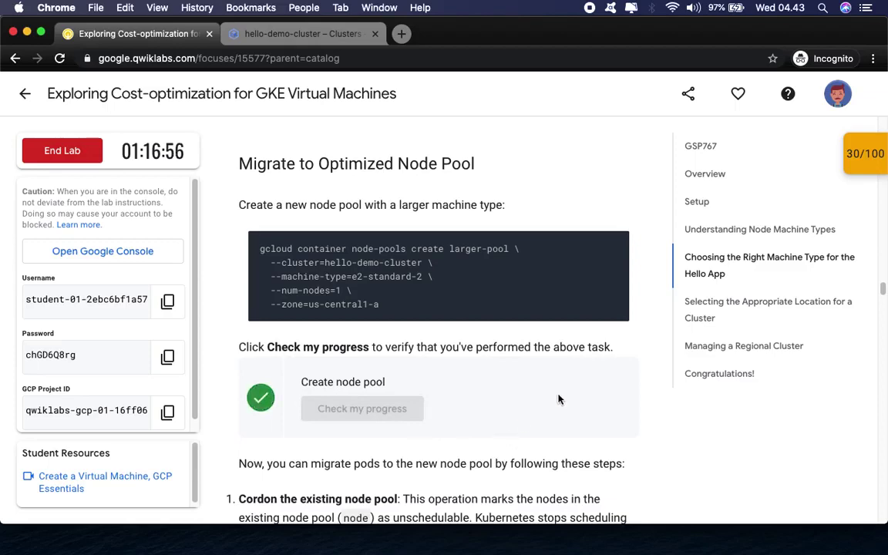
left_click(863, 164)
left_click(861, 160)
Step: Copy the lab's kubectl cordon loop and run it in Cloud Shell to cordon every node in the original node pool
scroll(533, 413, "down", 5)
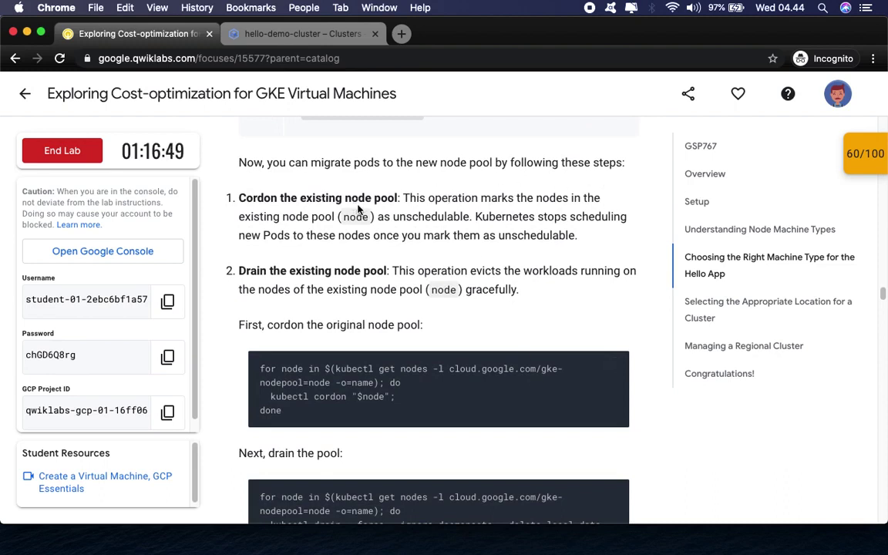
scroll(531, 249, "down", 3)
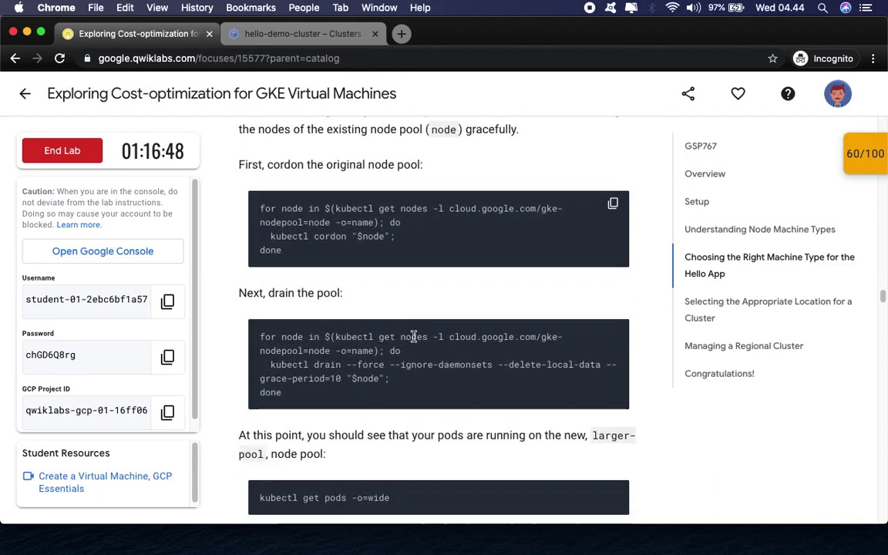
left_click(614, 176)
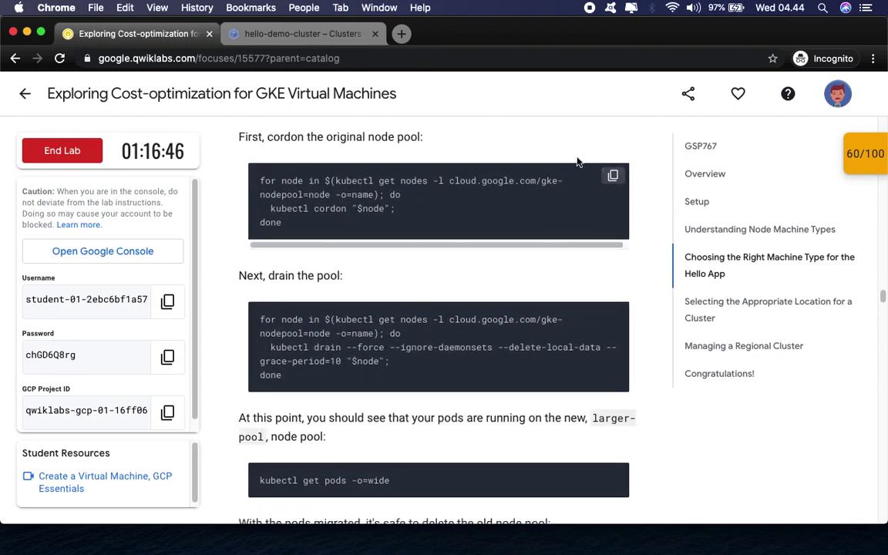
left_click(294, 34)
key("super+v")
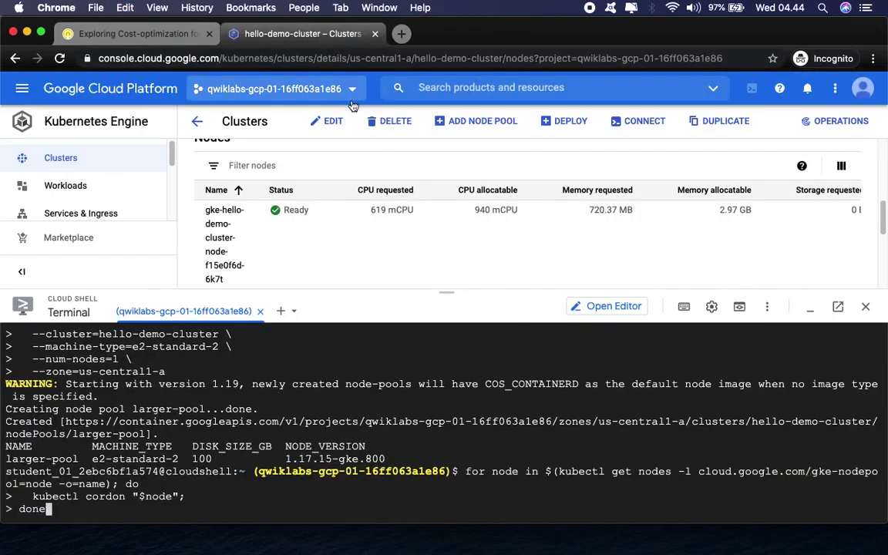
key("Return")
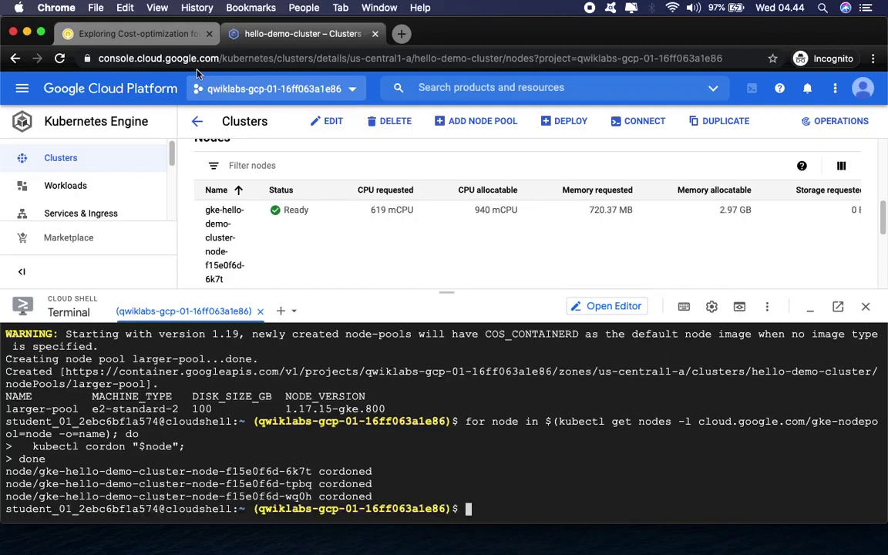
Step: Copy the lab's kubectl drain loop and run it in Cloud Shell to drain the original node pool with a grace period of 10
left_click(147, 33)
left_click(622, 304)
left_click(301, 33)
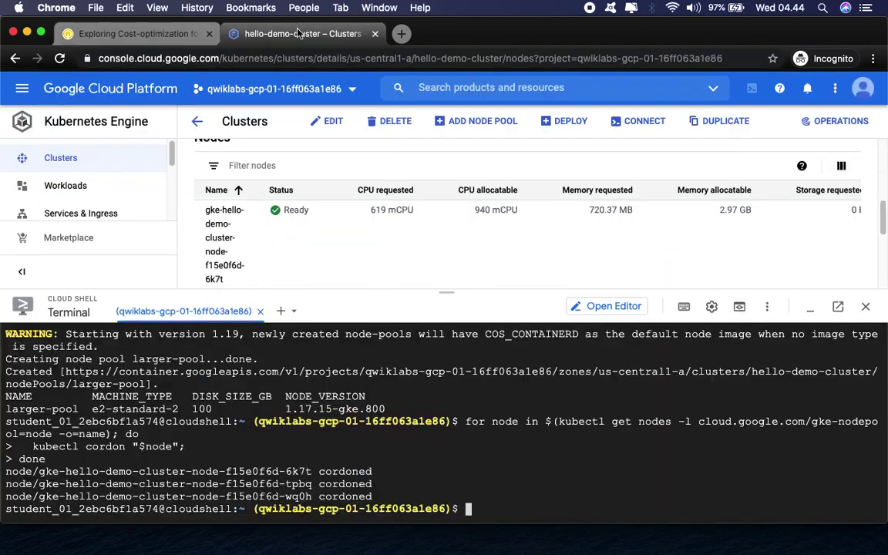
key("super+v")
key("Return")
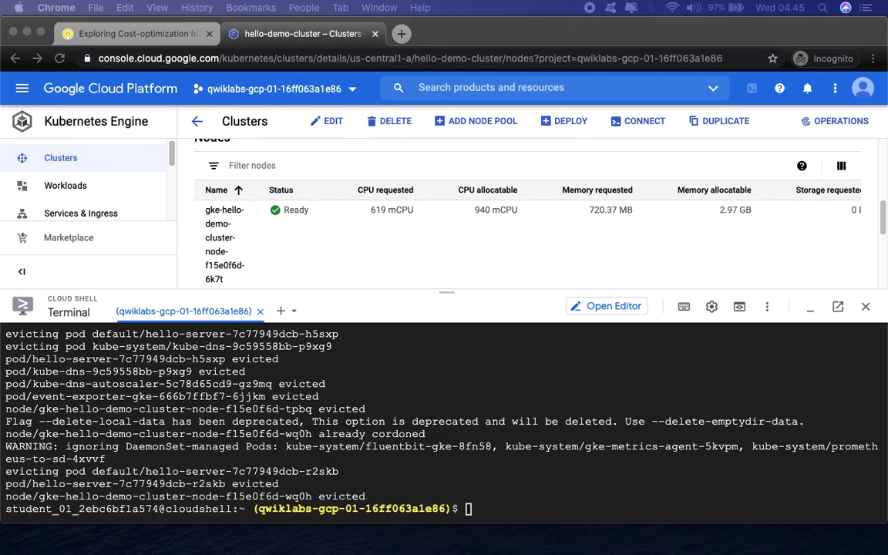
Step: Copy kubectl get pods -o=wide from the lab and run it in Cloud Shell to see which nodes host the pods
left_click(135, 34)
scroll(544, 333, "down", 5)
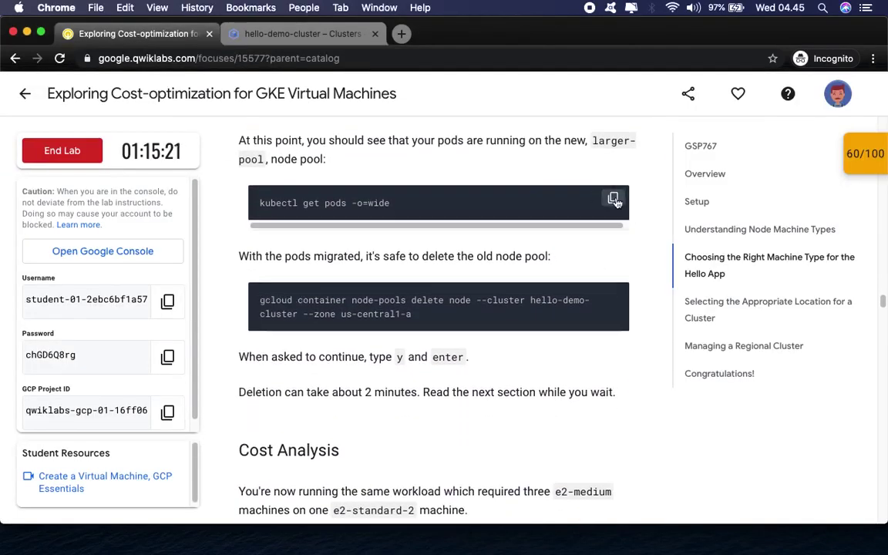
left_click(306, 38)
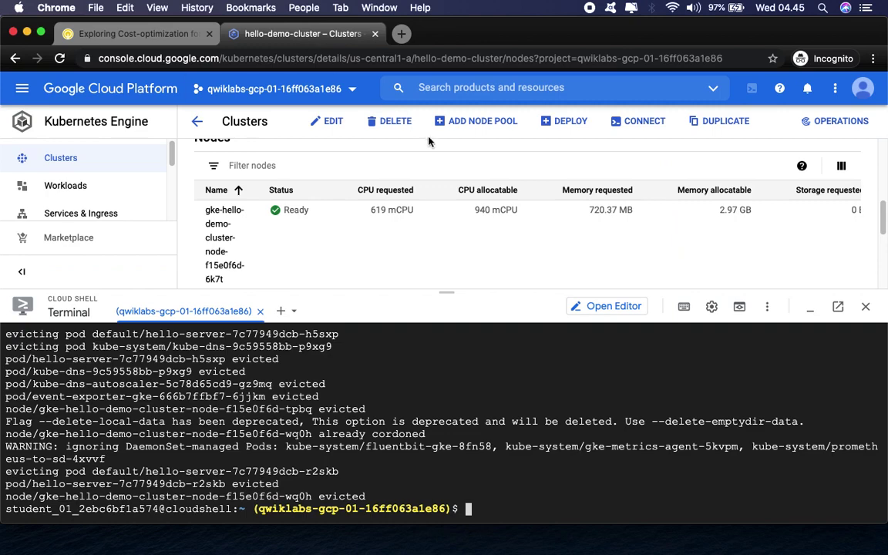
key("super+v")
key("Return")
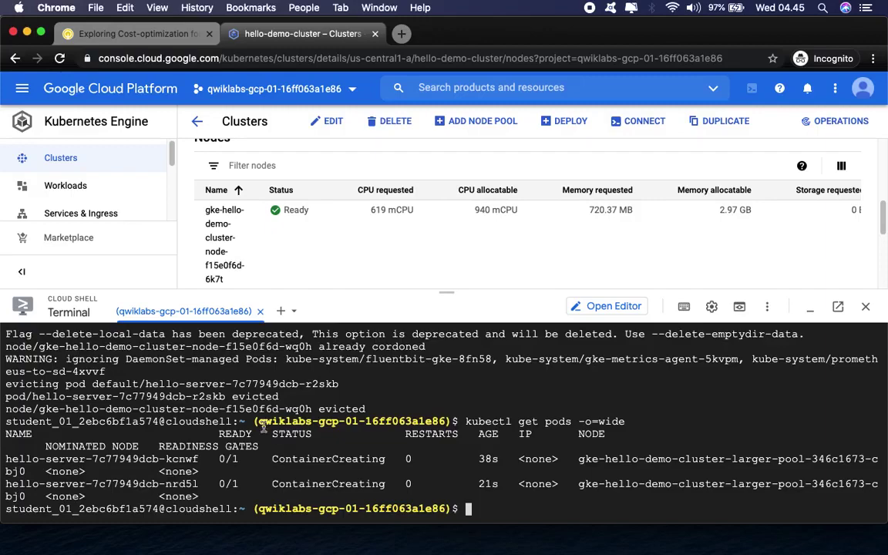
Step: Rerun kubectl get pods -o=wide in Cloud Shell to recheck the hello-server pods' status
left_click(90, 33)
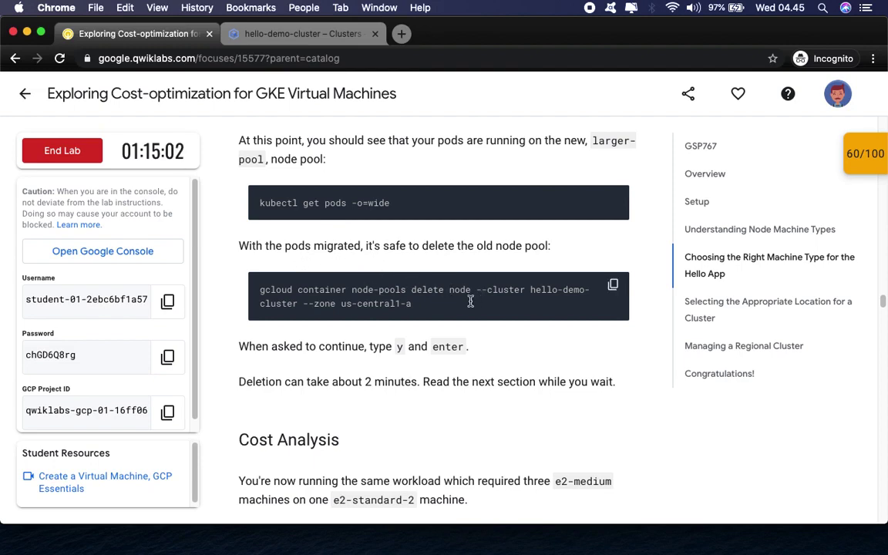
left_click(614, 287)
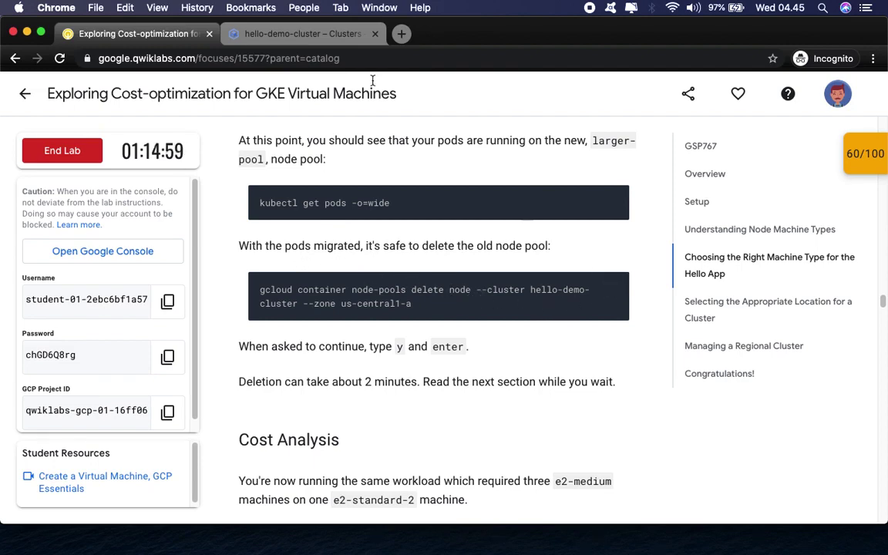
left_click(303, 34)
key("super+v")
key("Return")
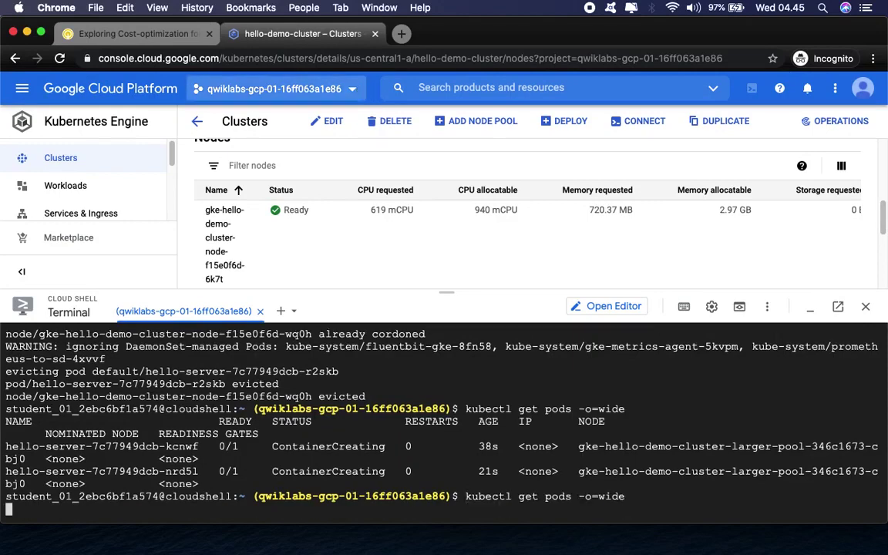
Step: Copy the lab's gcloud container node-pools delete command, run it in Cloud Shell for pool node in hello-demo-cluster, zone us-central1-a, and confirm with y
left_click(136, 39)
left_click(613, 287)
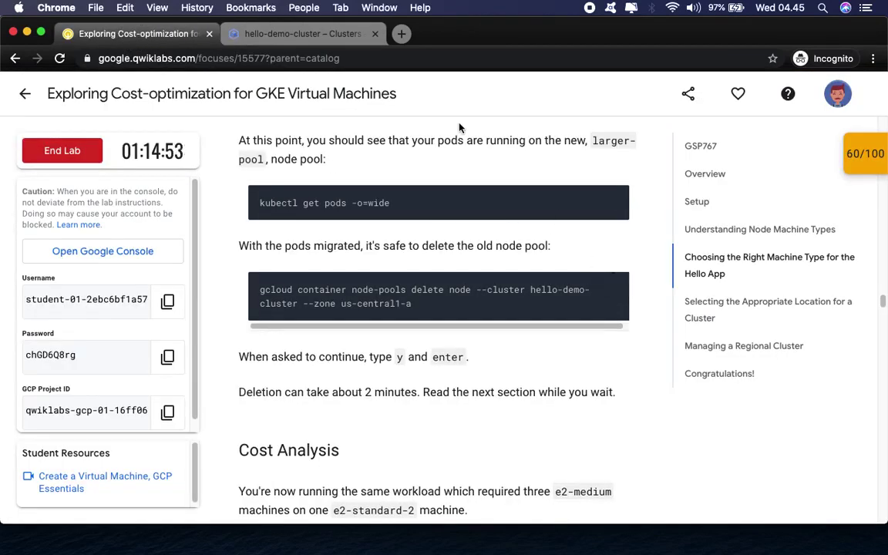
left_click(340, 42)
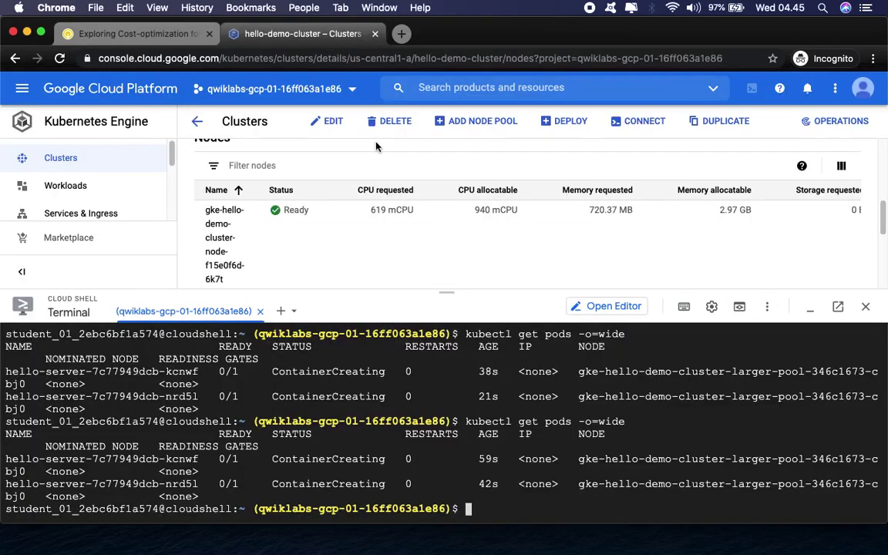
key("super+v")
key("Return")
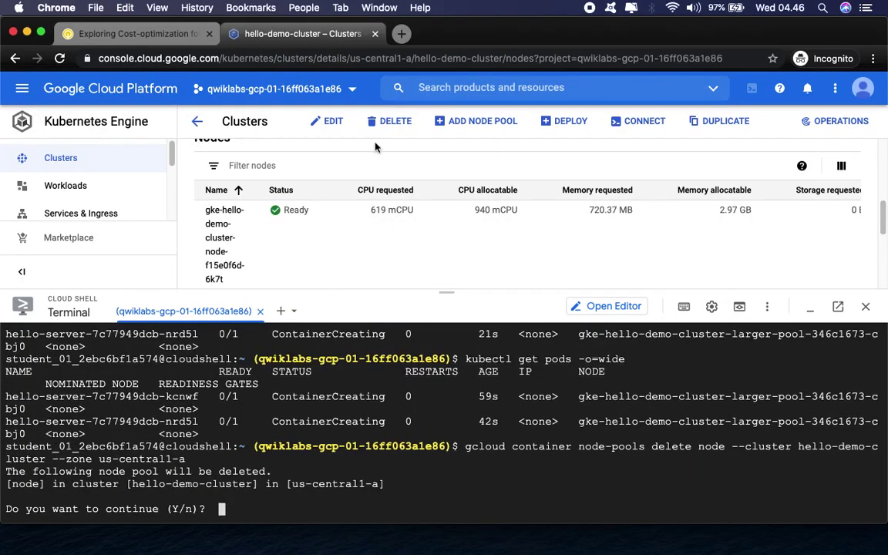
type("y")
key("Return")
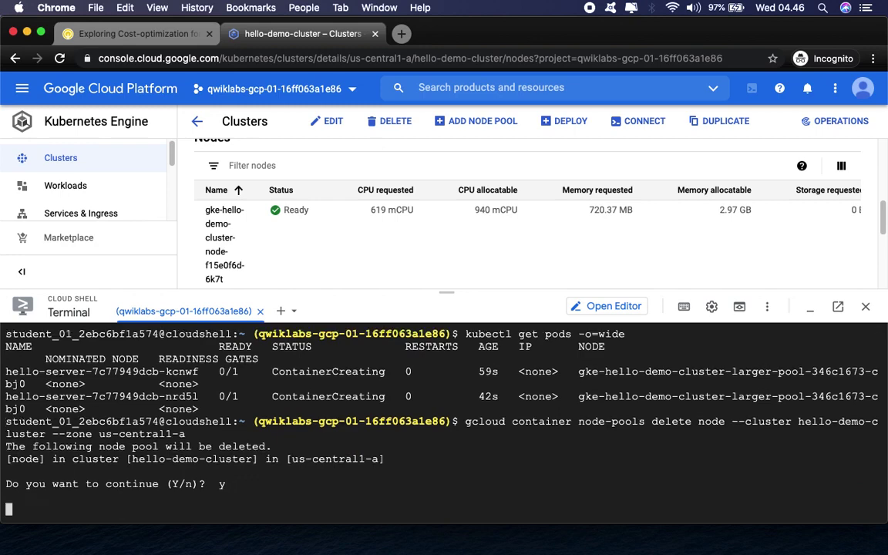
Step: Read the lab's Cost Analysis section, enlarging the Standard and Shared Core machine price tables
left_click(136, 34)
left_click_drag(247, 382, 413, 397)
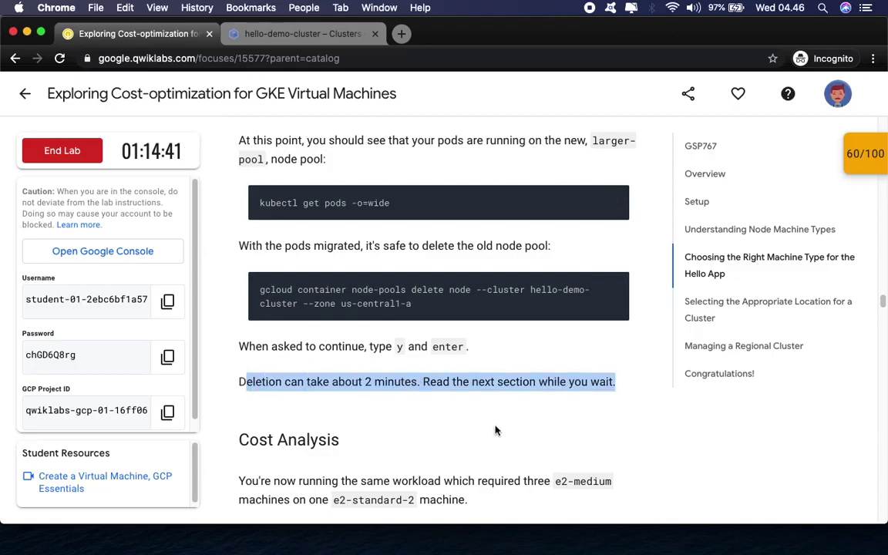
scroll(493, 429, "down", 5)
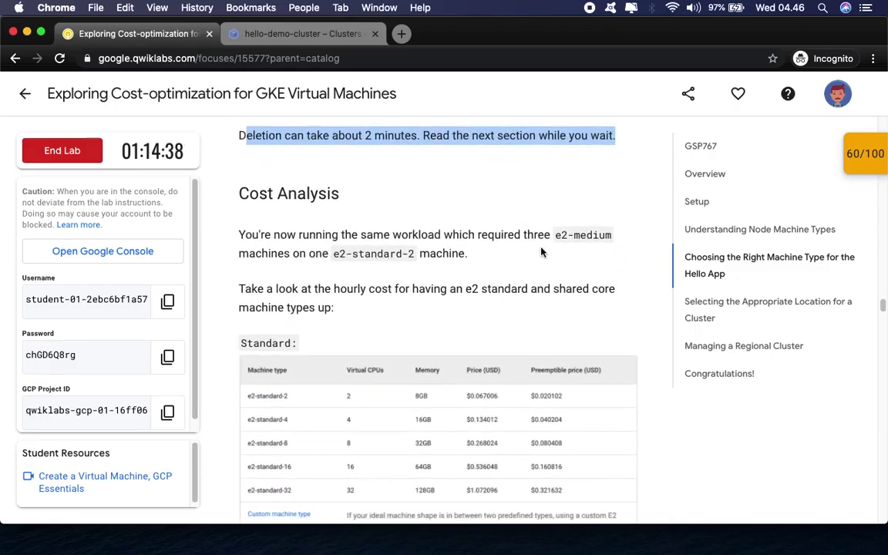
scroll(293, 322, "down", 3)
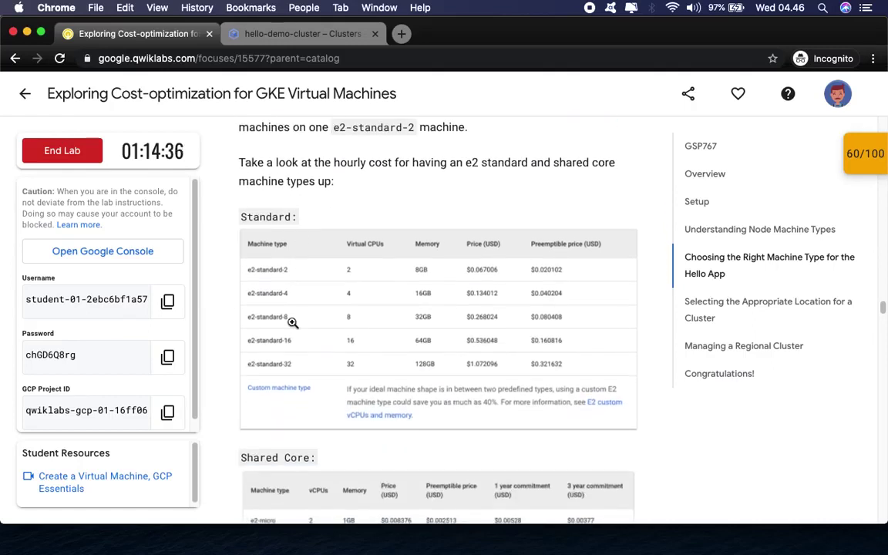
left_click(359, 275)
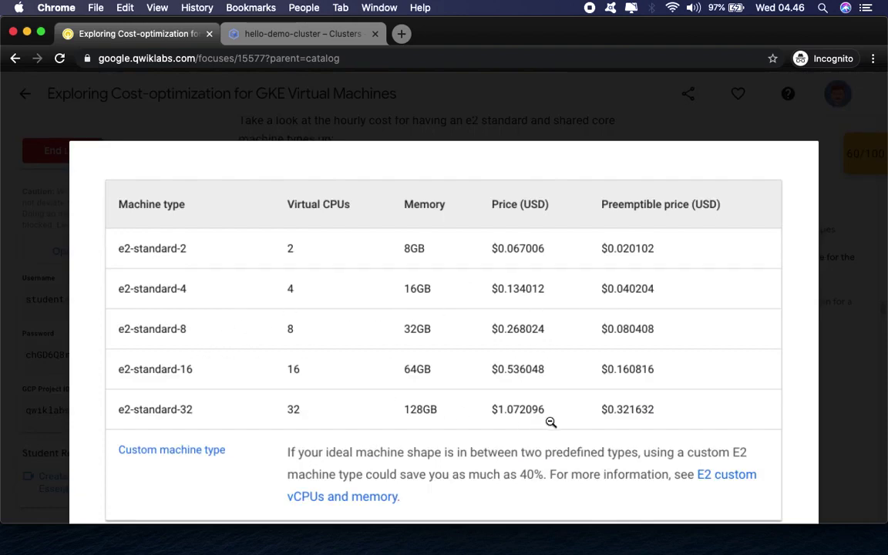
left_click(432, 440)
scroll(433, 440, "down", 3)
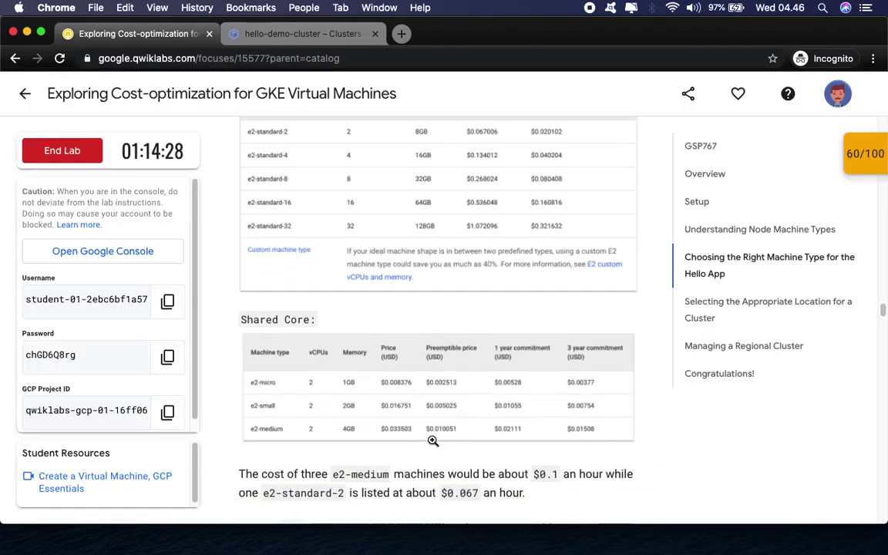
scroll(433, 440, "down", 3)
left_click(386, 284)
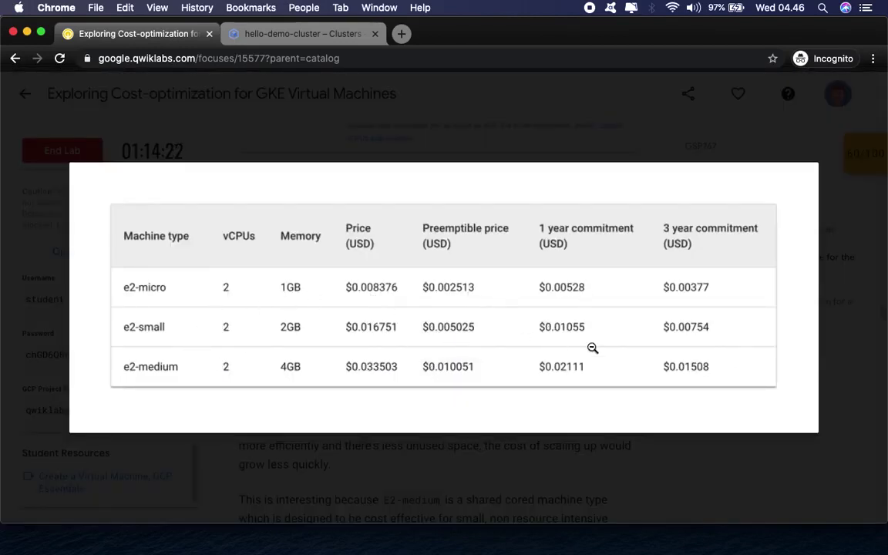
left_click(595, 420)
scroll(560, 424, "down", 3)
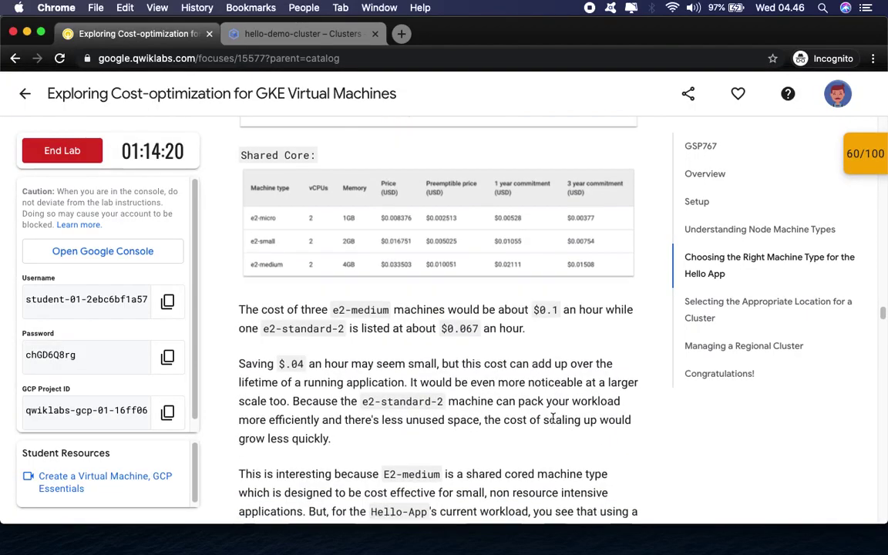
scroll(552, 419, "down", 1)
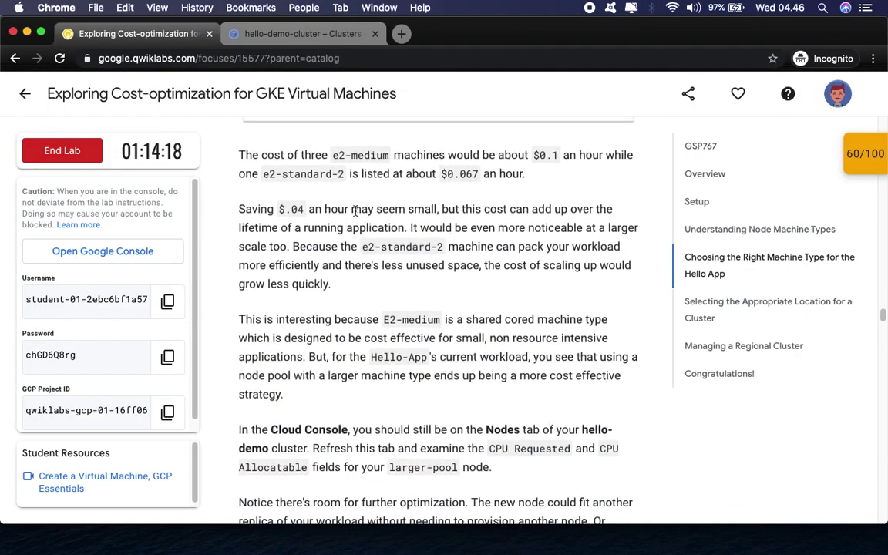
scroll(540, 254, "down", 1)
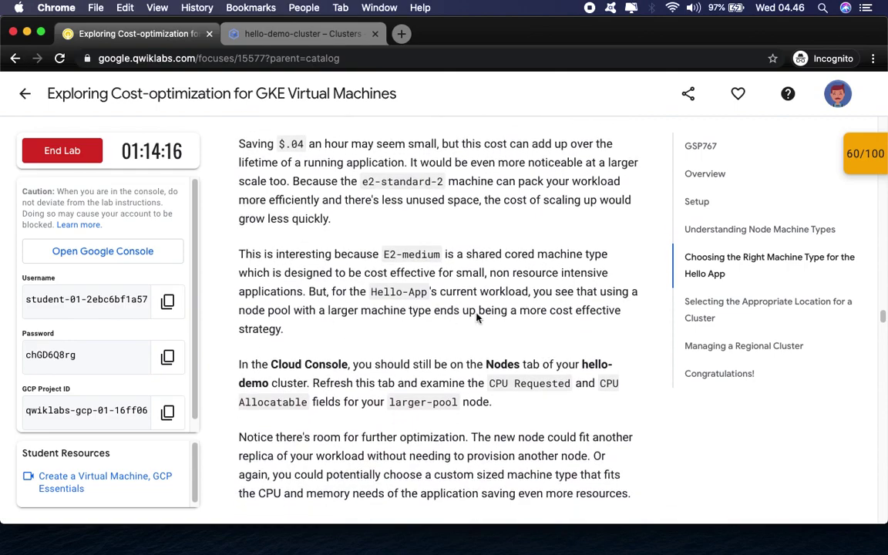
scroll(570, 269, "down", 1)
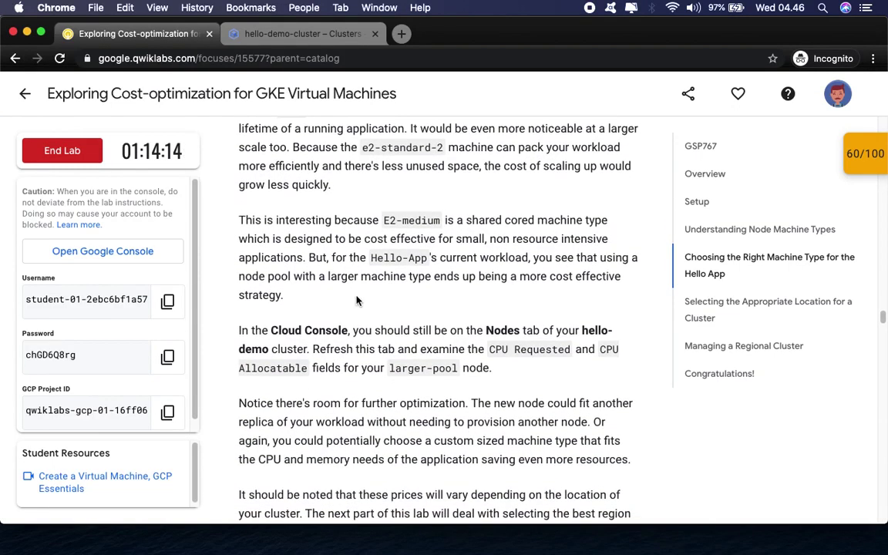
scroll(594, 267, "down", 3)
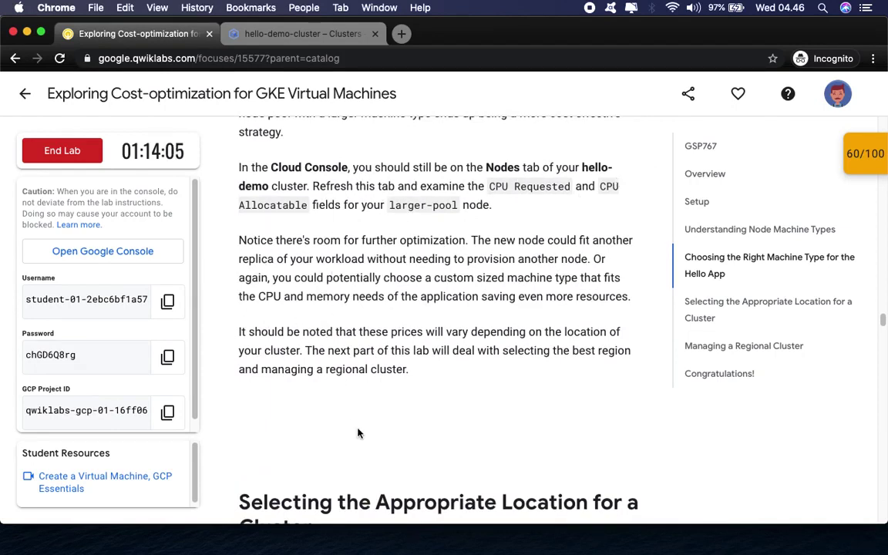
Step: Read the lab's section on selecting the appropriate location for a cluster, checking the node pool deletion in Cloud Shell midway
scroll(356, 430, "down", 3)
scroll(357, 426, "down", 3)
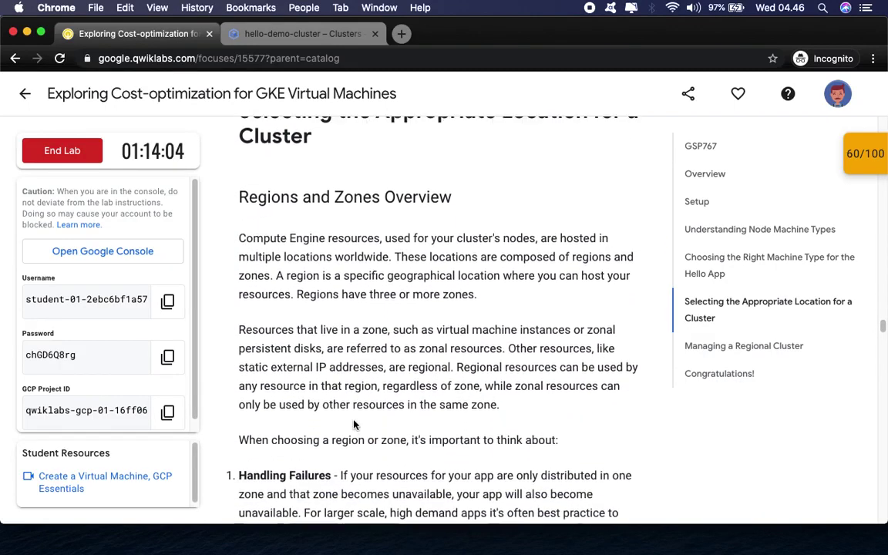
scroll(344, 395, "down", 1)
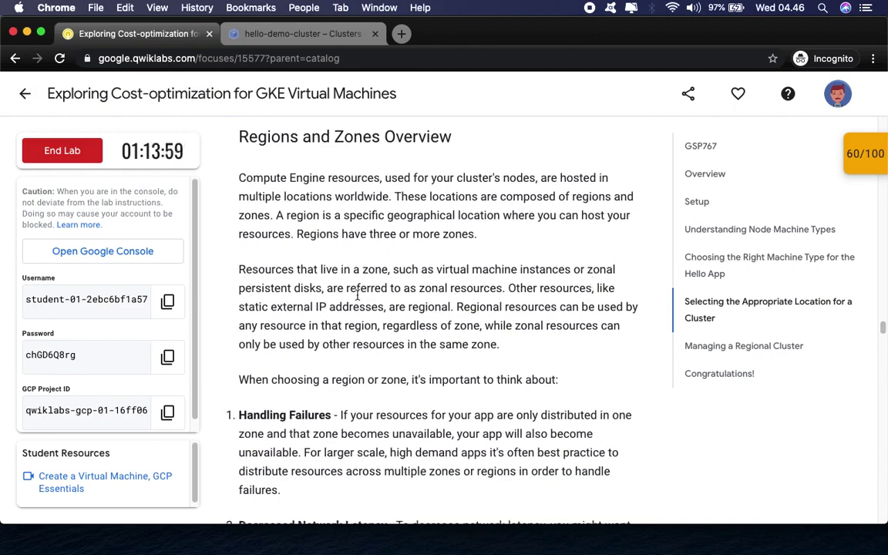
scroll(347, 370, "down", 3)
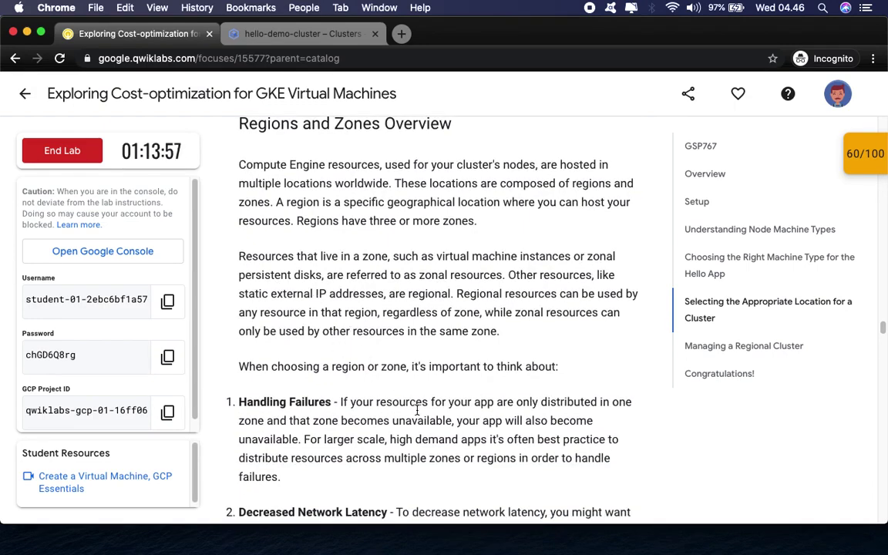
scroll(415, 414, "down", 1)
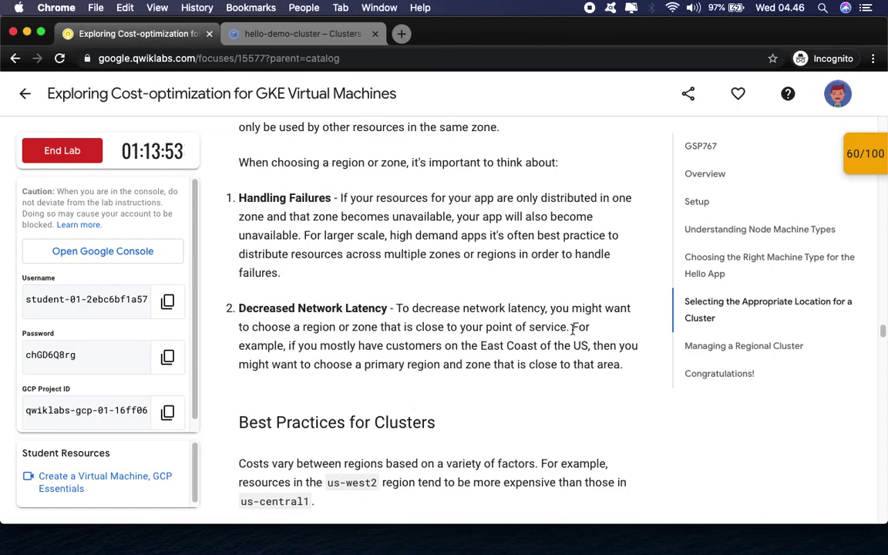
scroll(437, 416, "down", 5)
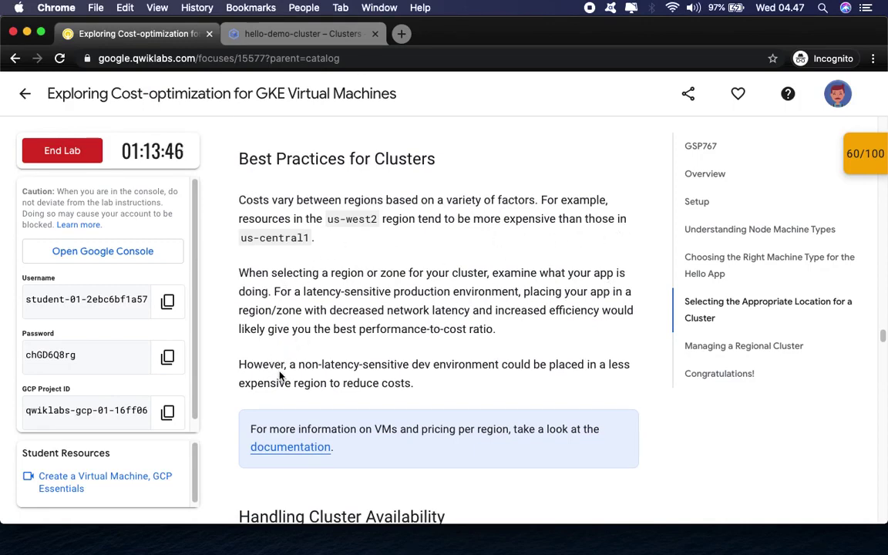
scroll(385, 347, "down", 5)
scroll(526, 352, "down", 3)
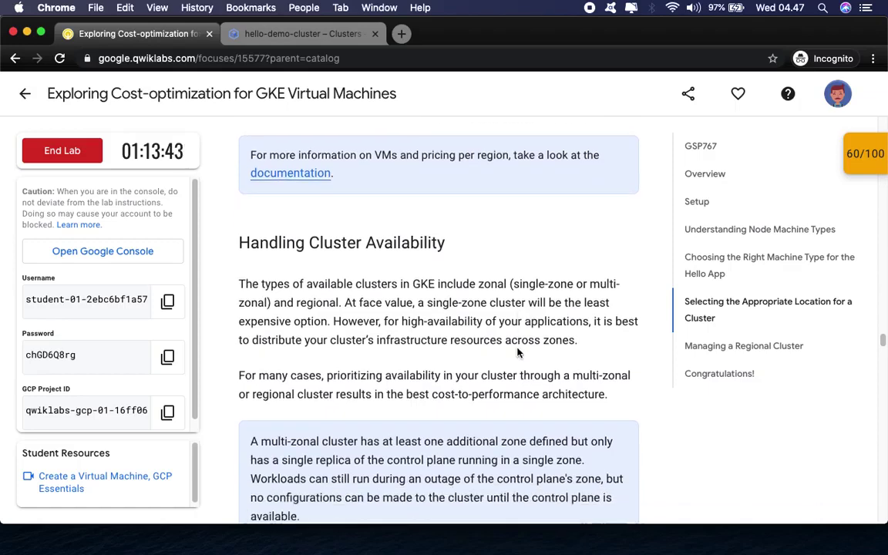
left_click(302, 33)
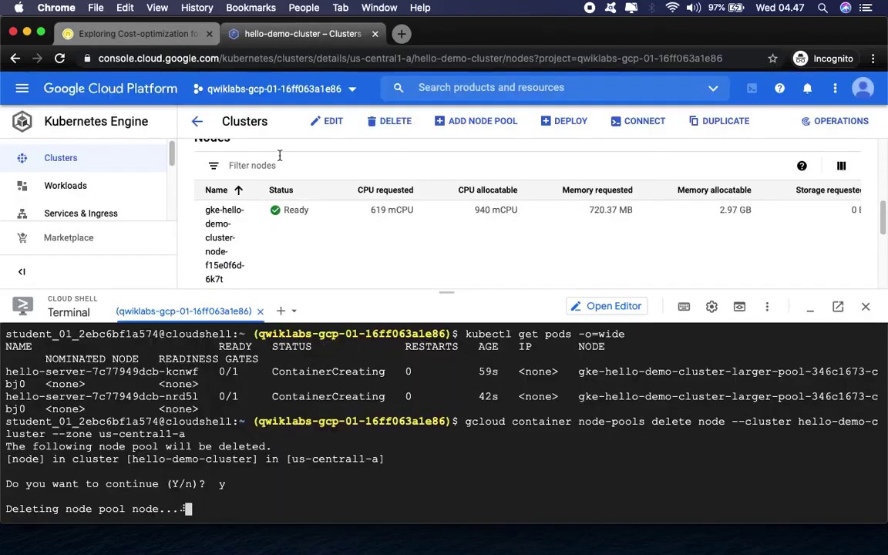
left_click(140, 34)
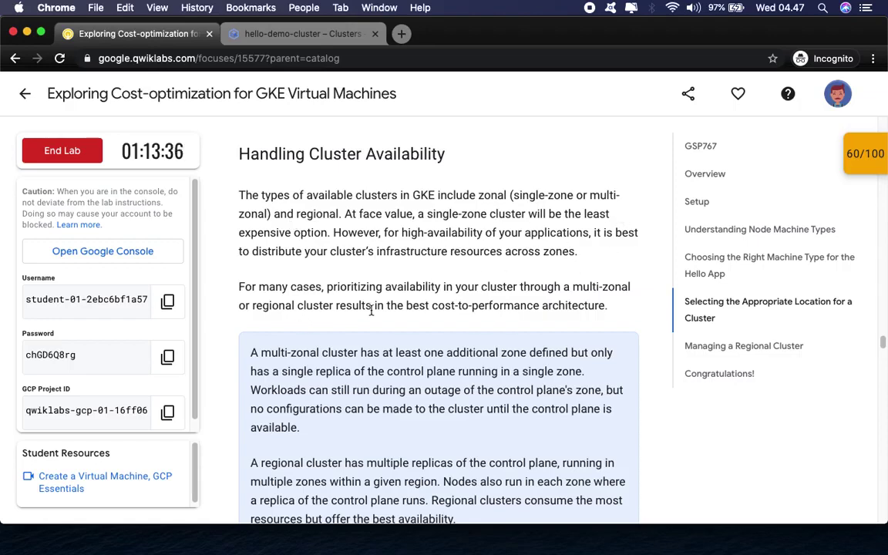
scroll(531, 320, "down", 5)
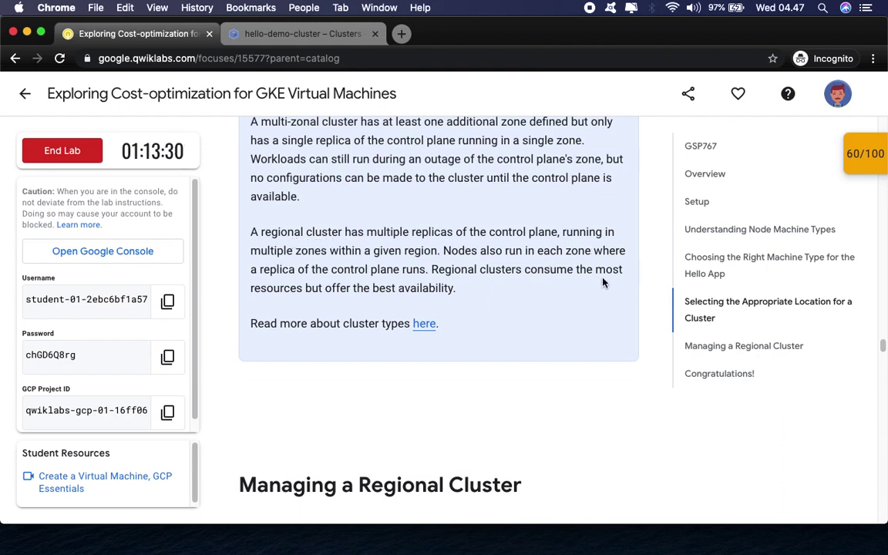
Step: Read the setup instructions for Managing a Regional Cluster, and check in Cloud Shell whether the node pool deletion has finished
scroll(305, 344, "down", 6)
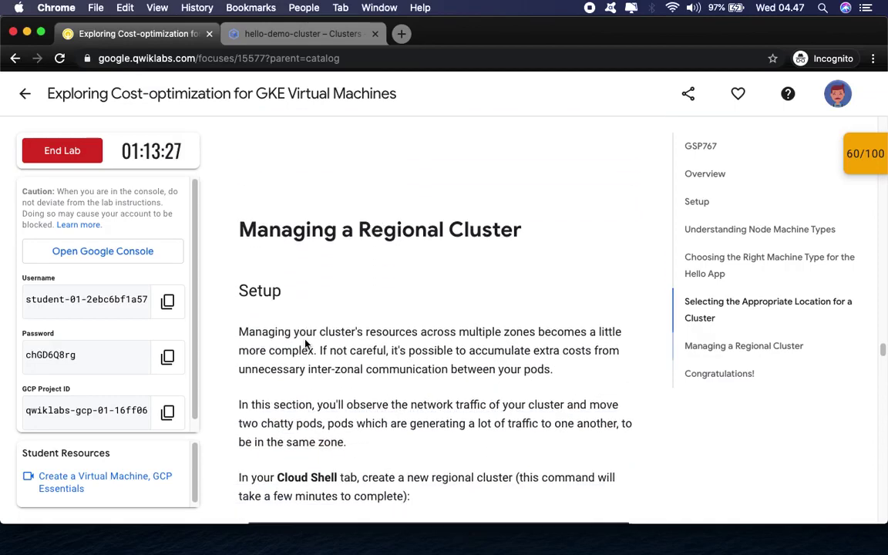
scroll(305, 344, "down", 2)
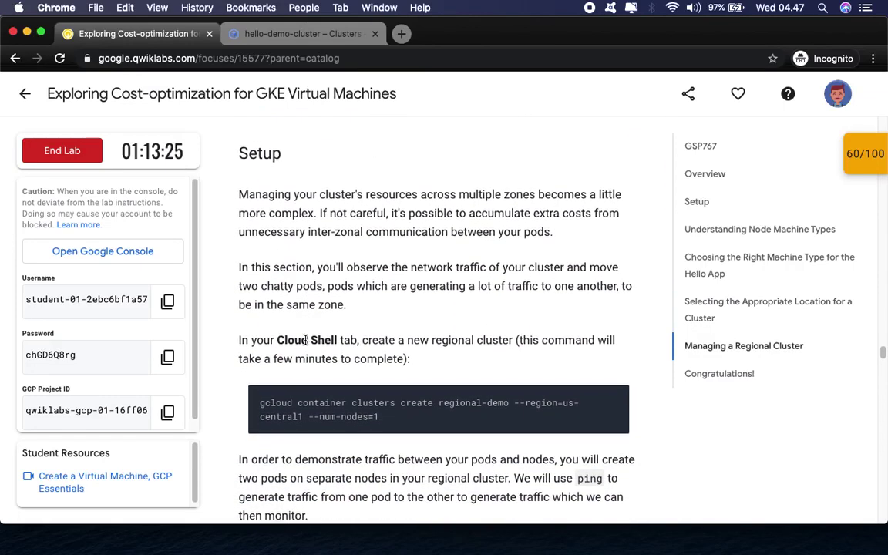
scroll(306, 342, "up", 2)
scroll(368, 317, "down", 2)
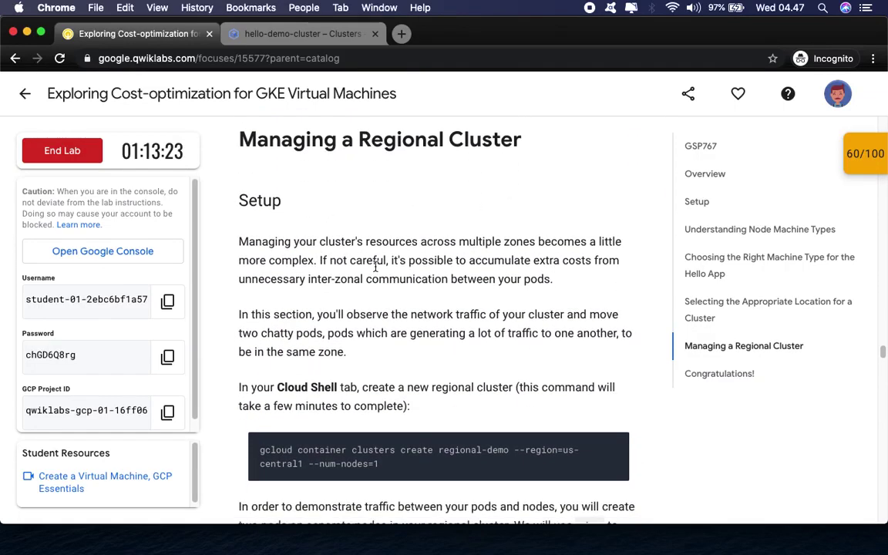
scroll(389, 289, "down", 2)
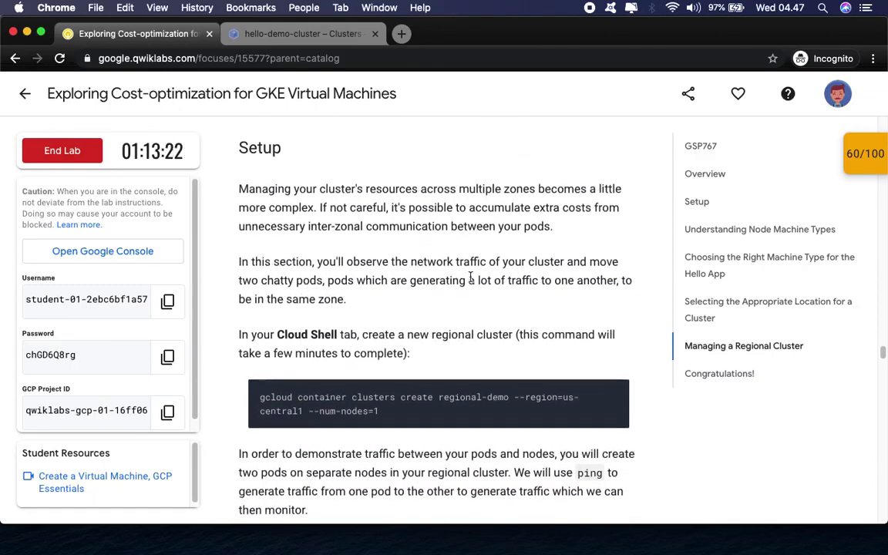
scroll(388, 289, "down", 5)
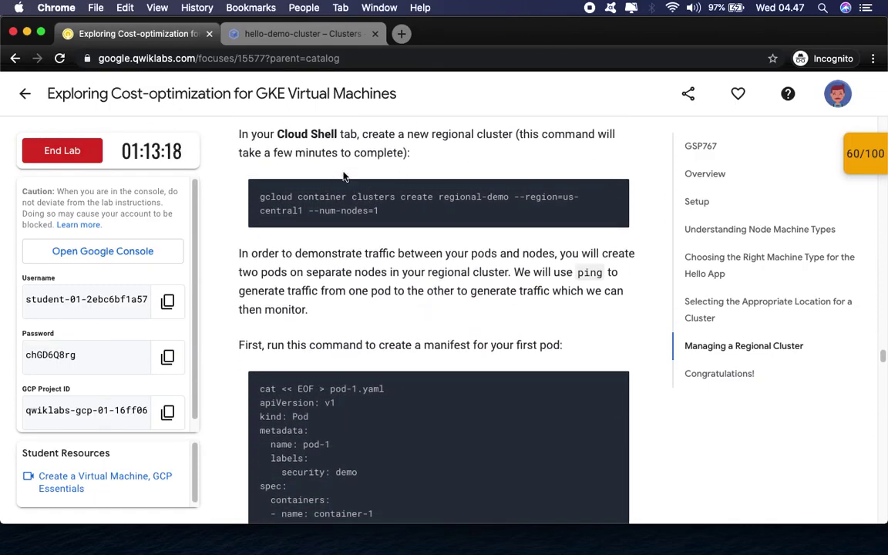
left_click(292, 35)
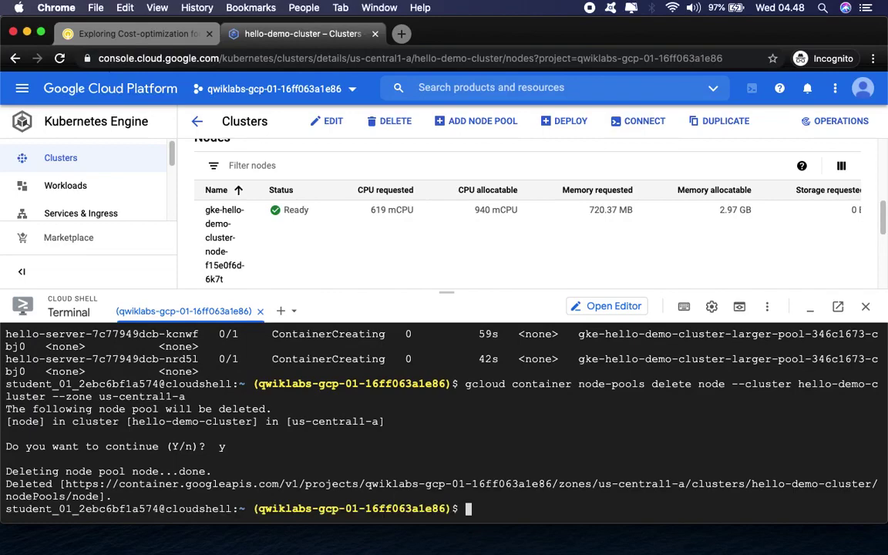
Step: Copy the lab's gcloud cluster creation command and run it in Cloud Shell to create regional-demo in region us-central1 with num-nodes=1
left_click(100, 38)
left_click(615, 193)
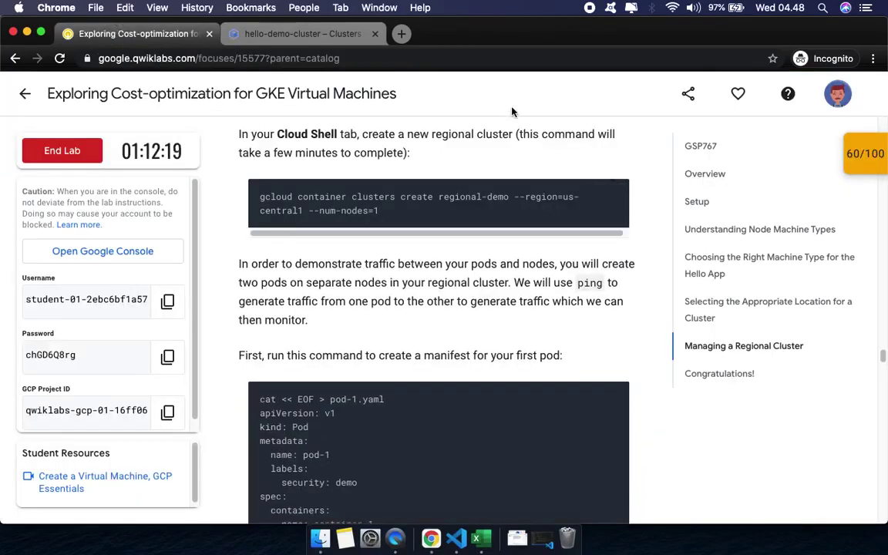
left_click(296, 33)
key("super+v")
key("Return")
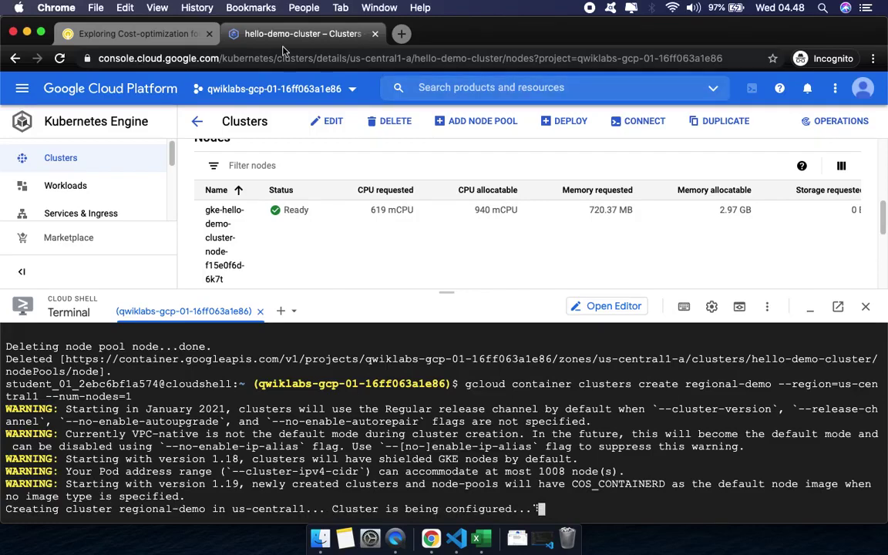
Step: Review the lab's note about the cluster creation time and return to Cloud Shell to monitor the regional-demo creation
left_click(123, 33)
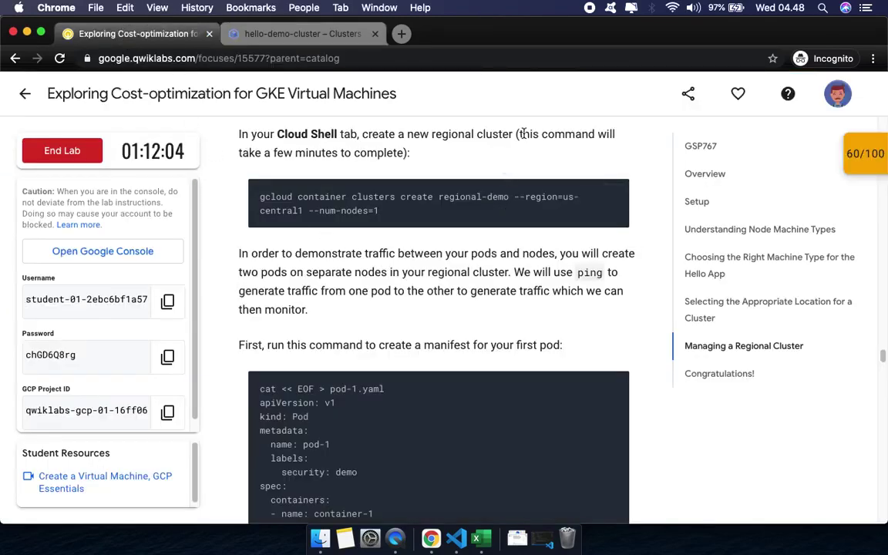
left_click_drag(520, 134, 521, 158)
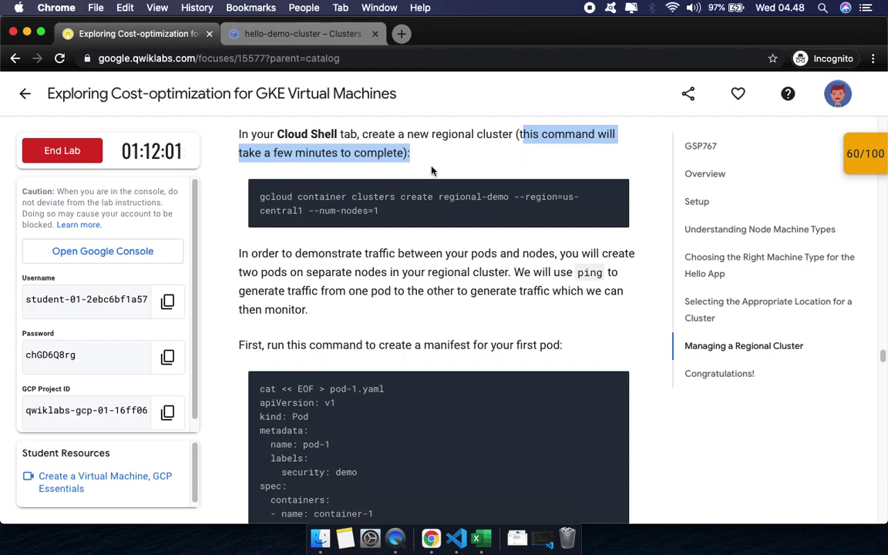
left_click(281, 35)
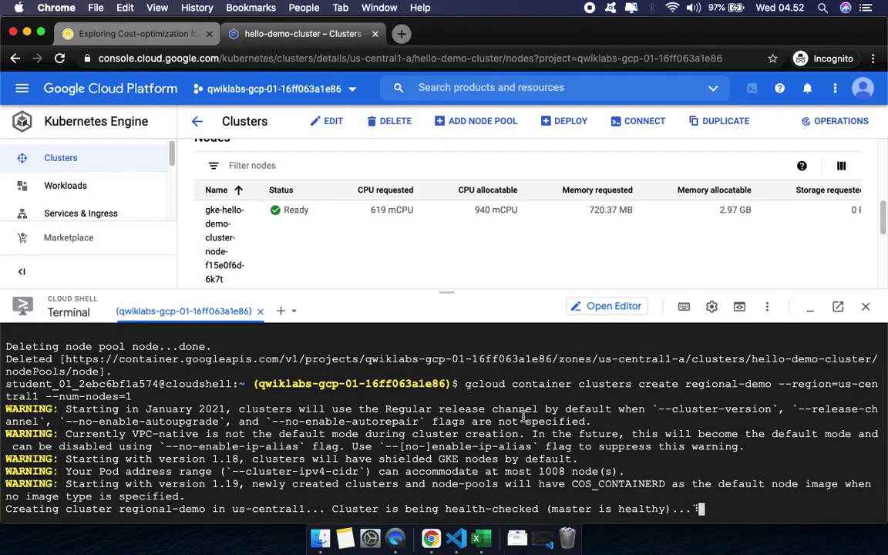
Step: Leave the hello-demo-cluster node details, return to the Workloads page and review its workload list while regional-demo is being created
left_click(198, 125)
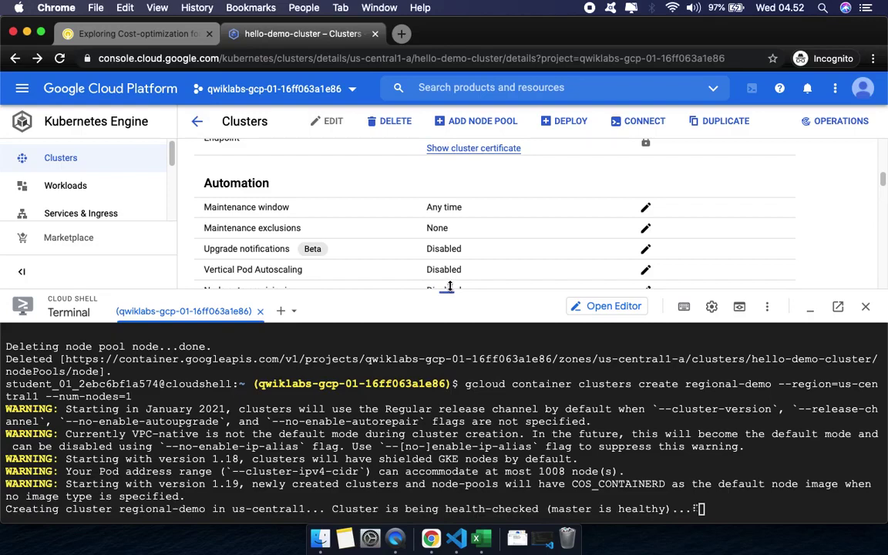
scroll(343, 206, "up", 5)
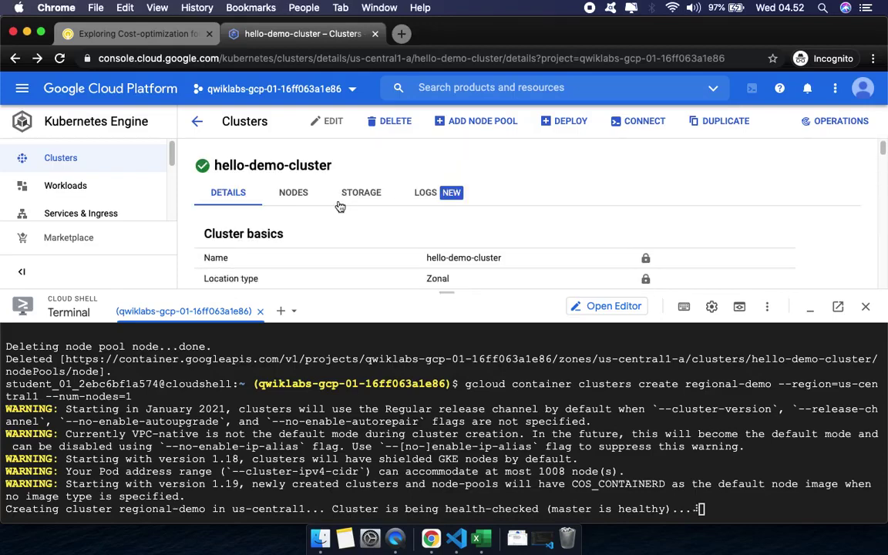
left_click(198, 122)
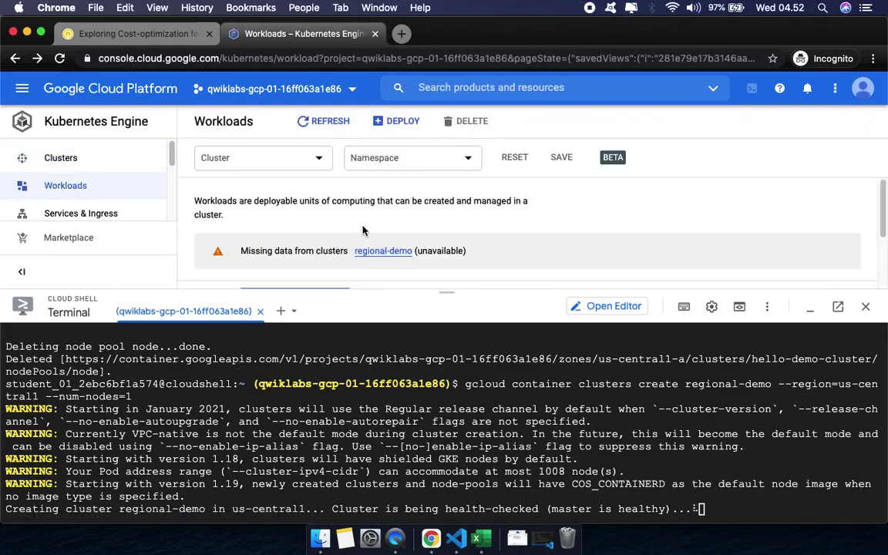
scroll(362, 230, "down", 3)
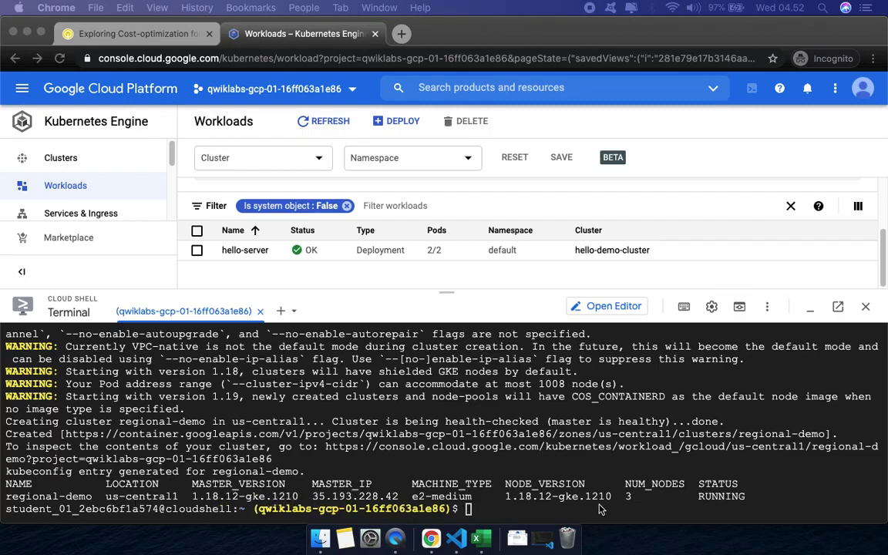
Step: Copy the lab's pod-1.yaml manifest command, run it in Cloud Shell, and refresh the Workloads list
left_click(129, 33)
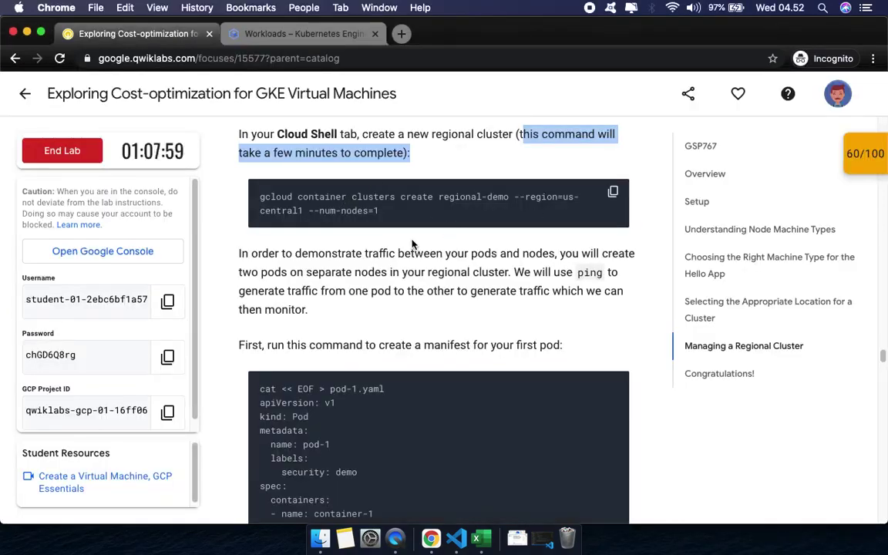
scroll(431, 228, "down", 1)
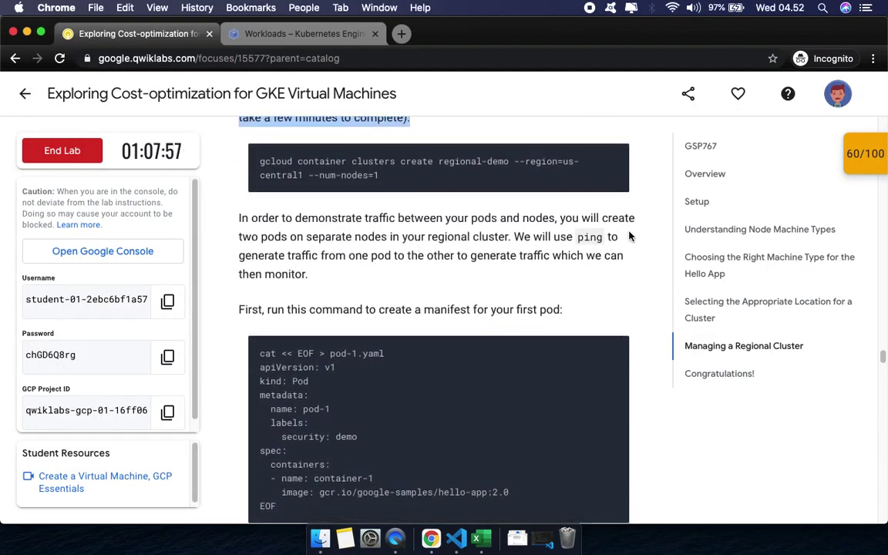
scroll(324, 227, "down", 2)
scroll(294, 268, "down", 3)
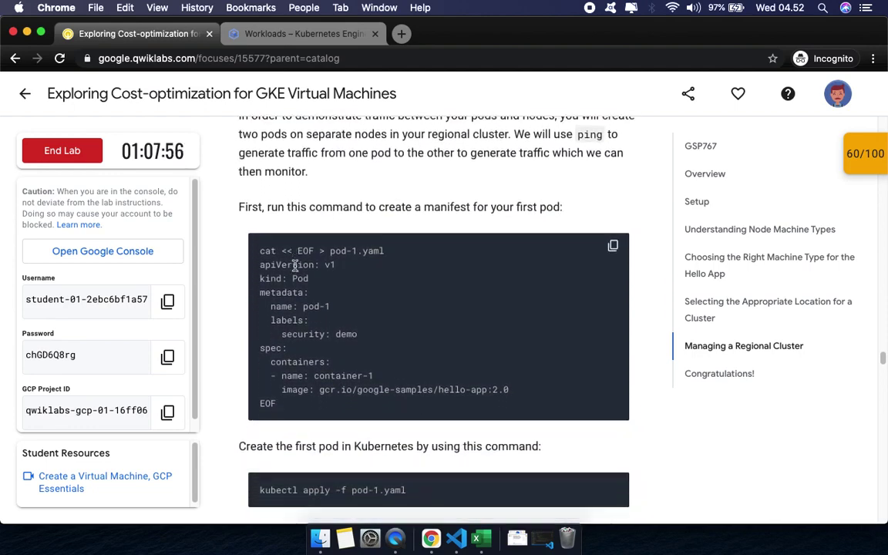
left_click(613, 185)
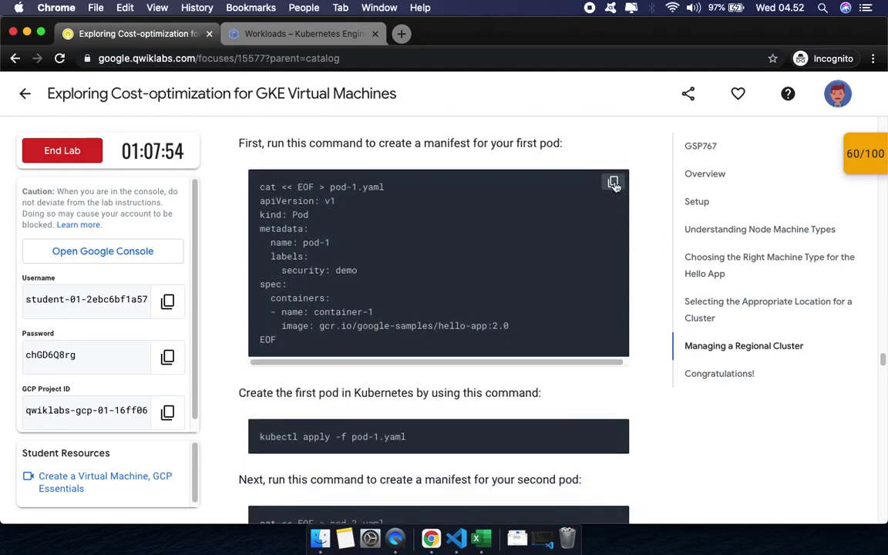
left_click(295, 33)
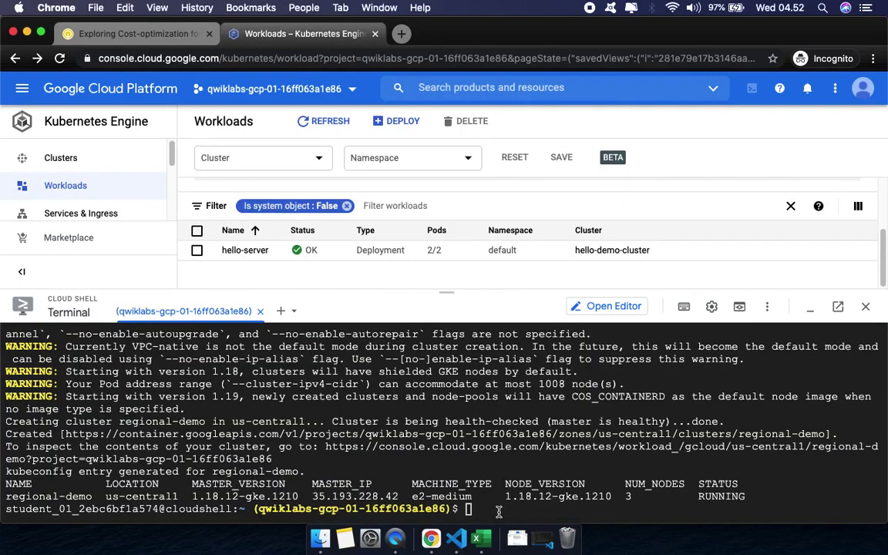
key("super+v")
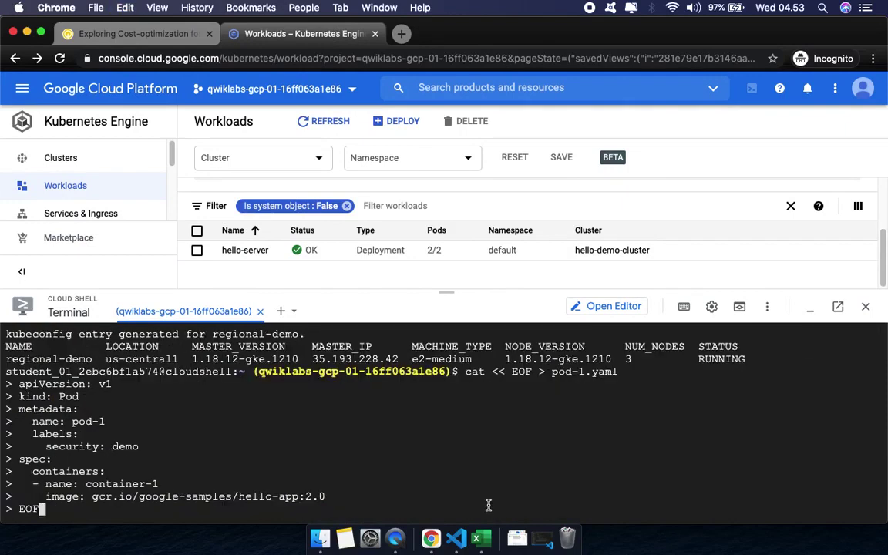
key("Return")
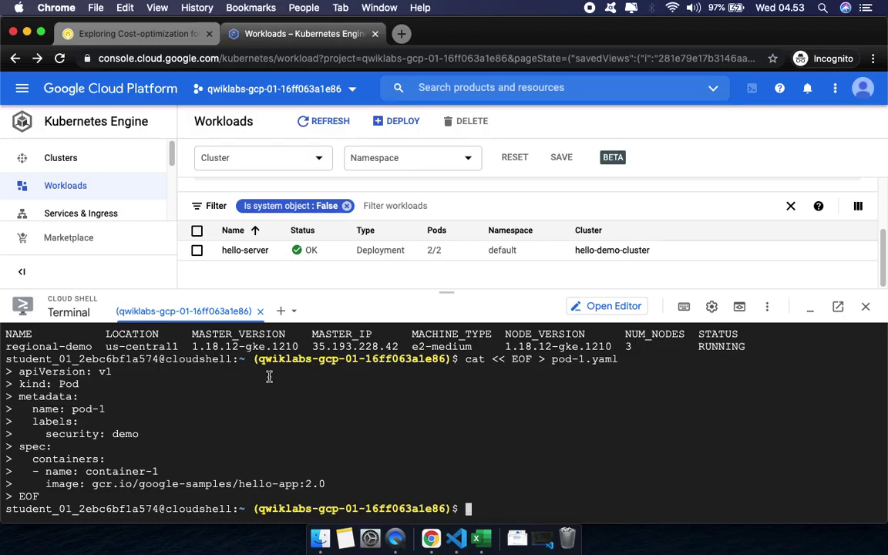
left_click(305, 121)
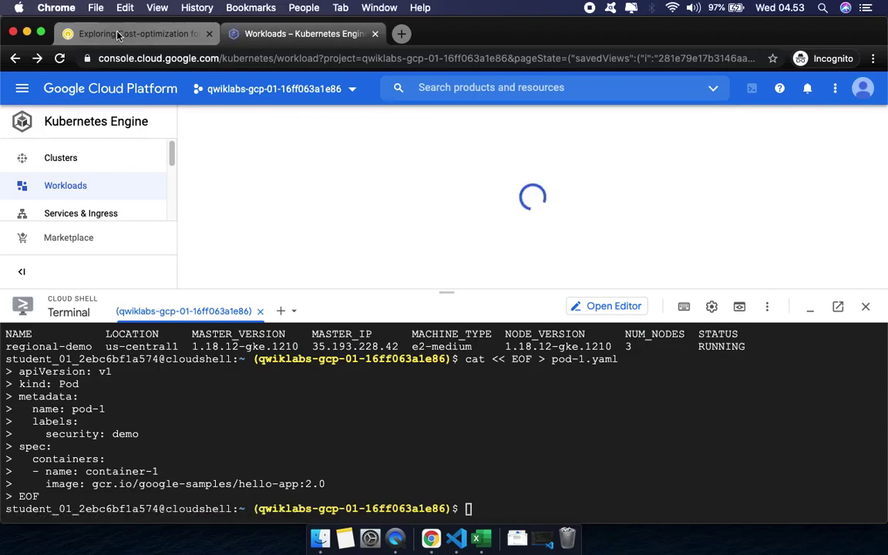
Step: Copy the lab's command for creating the first pod and run kubectl apply -f pod-1.yaml in Cloud Shell
left_click(123, 30)
scroll(461, 392, "down", 1)
scroll(461, 392, "down", 5)
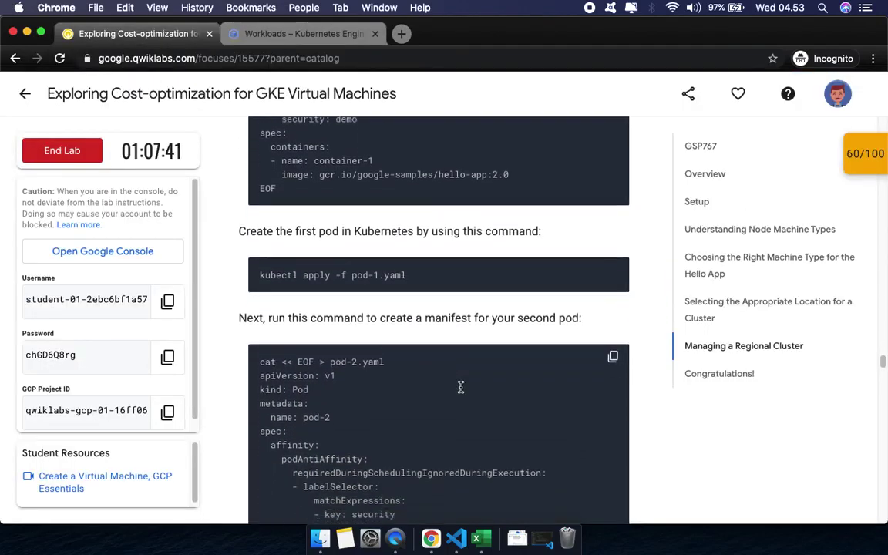
left_click(614, 203)
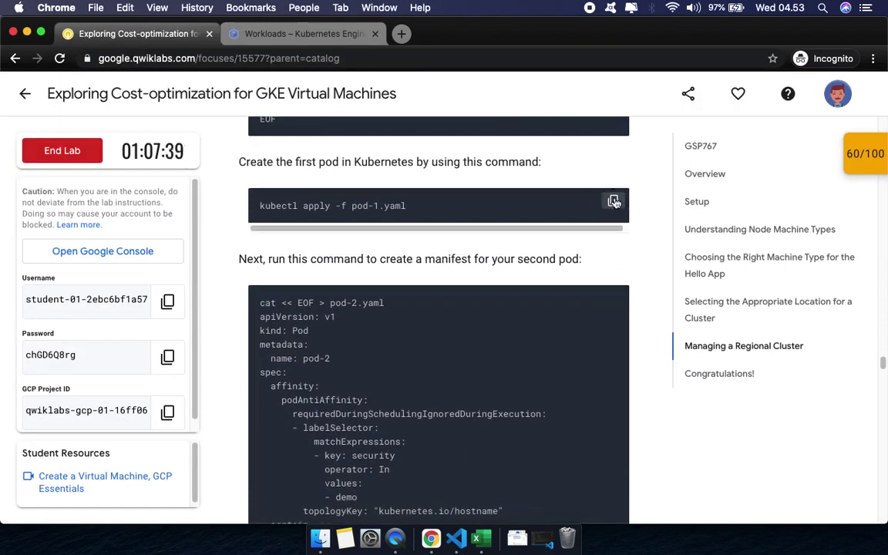
left_click(331, 33)
scroll(425, 214, "down", 1)
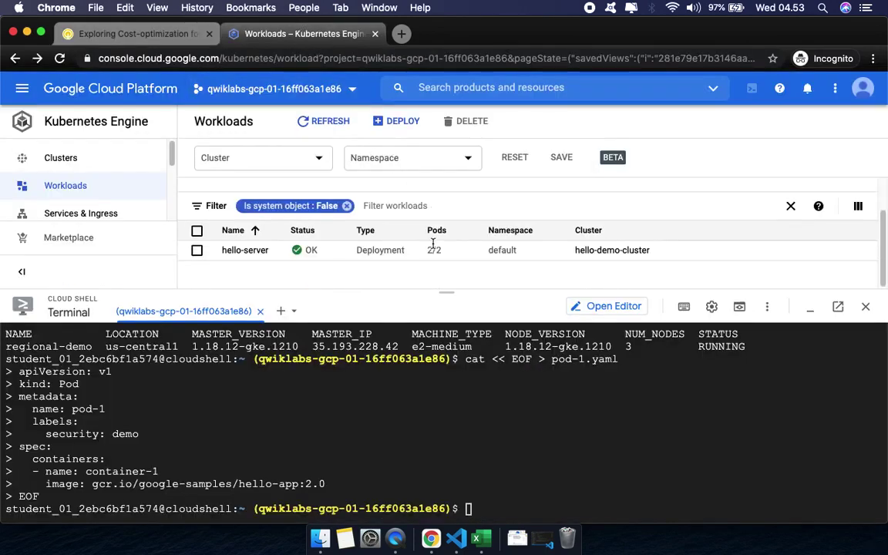
key("super+v")
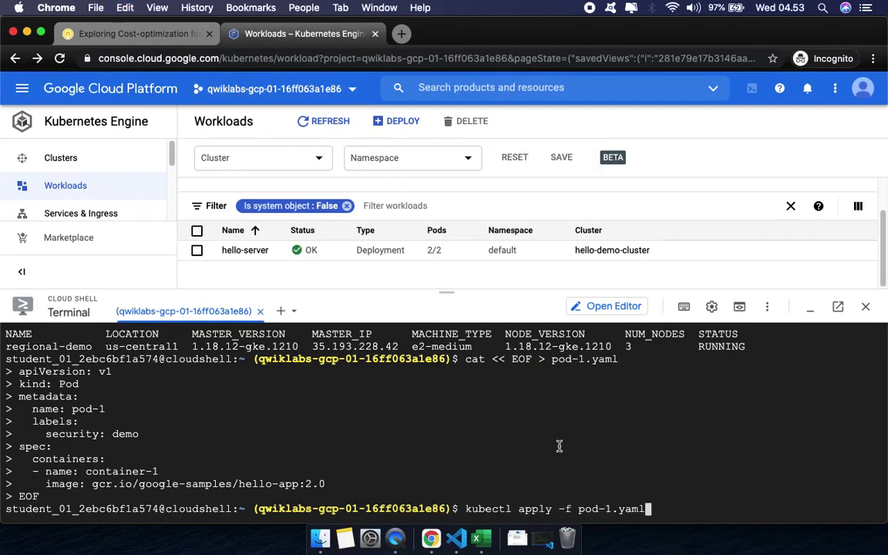
key("Return")
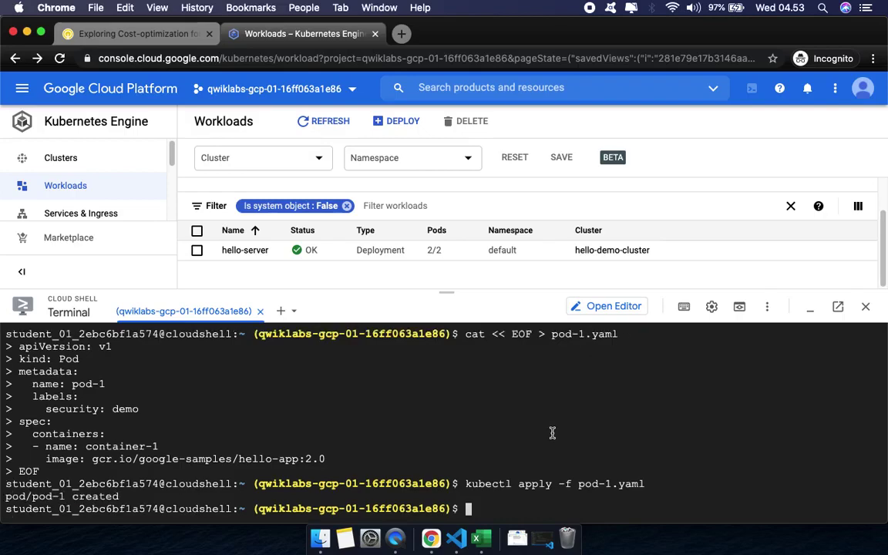
Step: Copy the lab's pod-2.yaml manifest command with the podAntiAffinity rule and run it in Cloud Shell
left_click(154, 33)
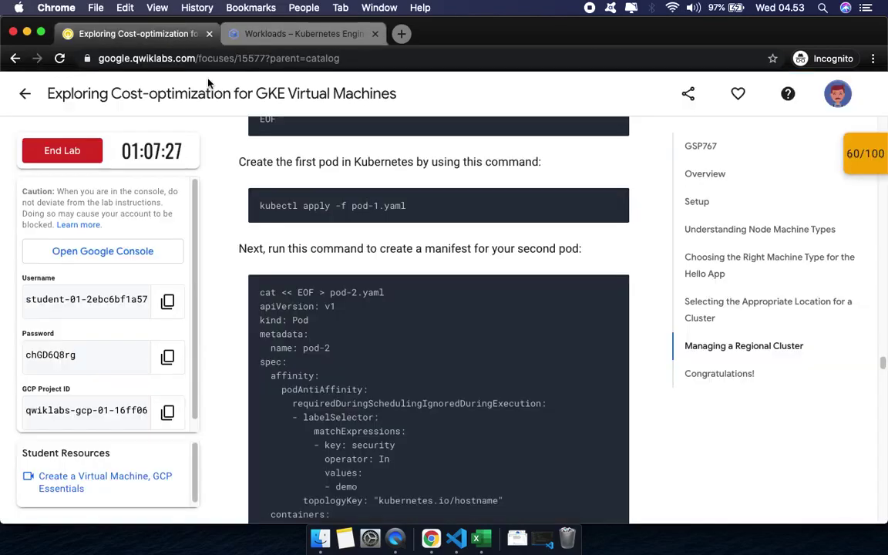
scroll(496, 330, "down", 3)
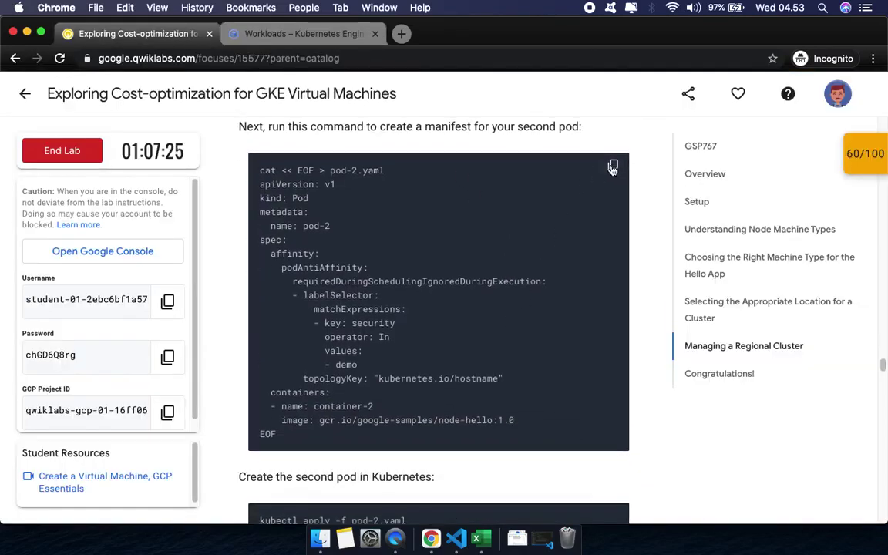
left_click(613, 166)
left_click(297, 34)
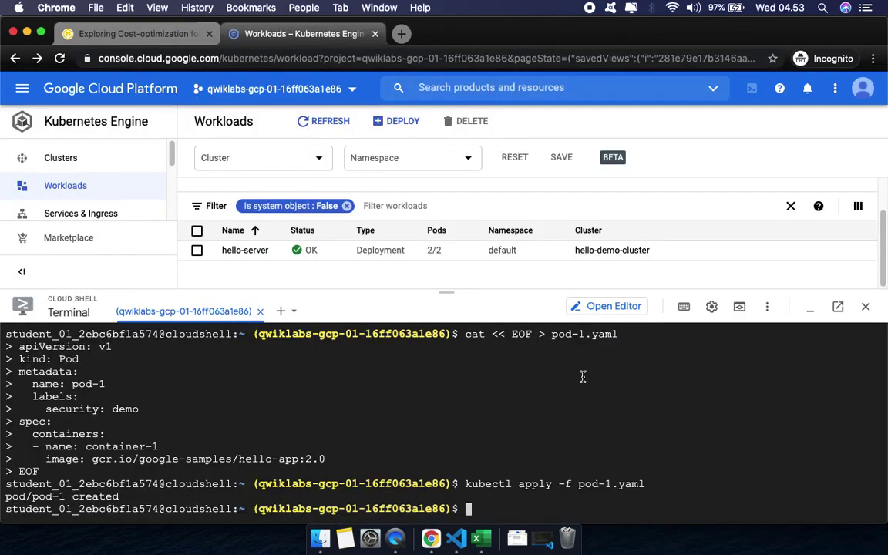
key("super+v")
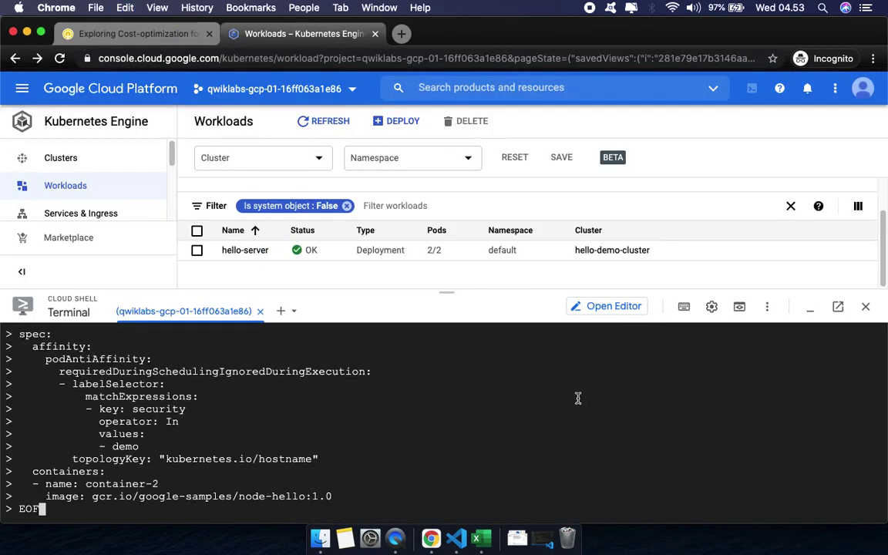
key("Return")
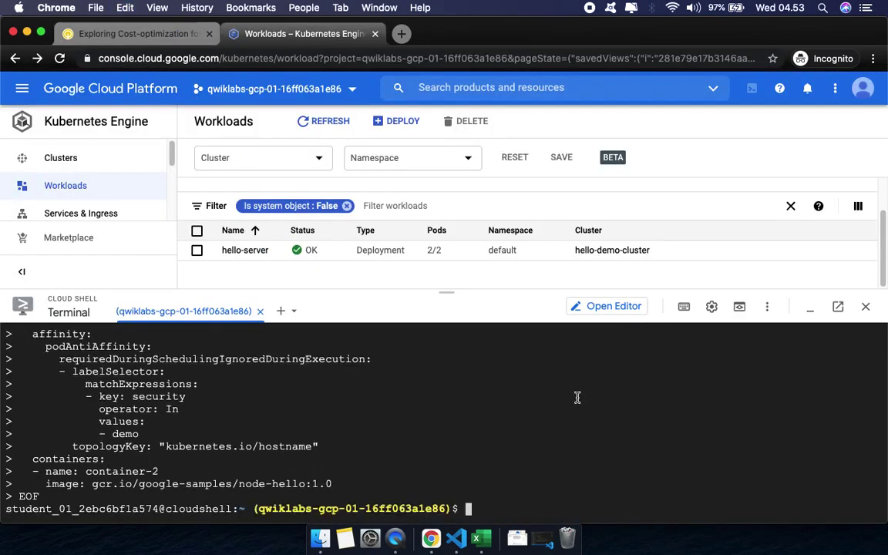
Step: Copy the lab's command for creating the second pod and run kubectl apply -f pod-2.yaml in Cloud Shell
left_click(138, 35)
scroll(528, 388, "down", 4)
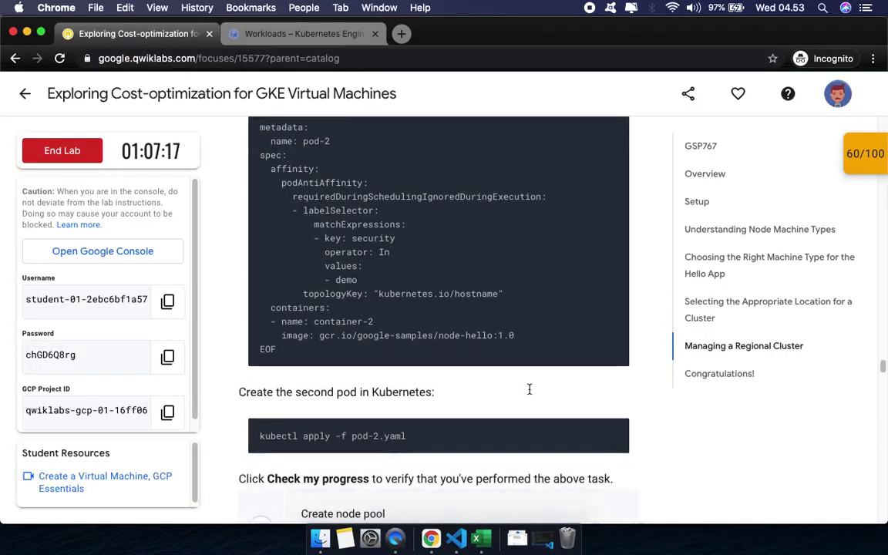
scroll(528, 388, "down", 2)
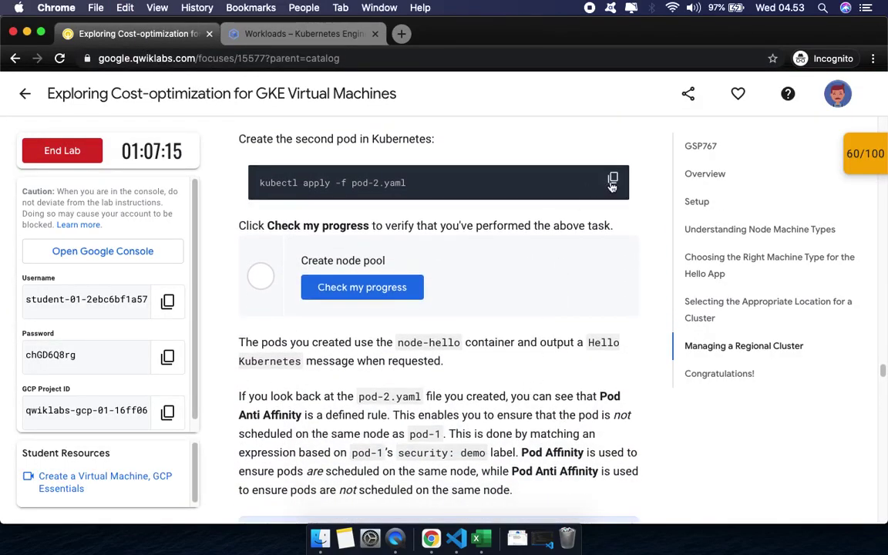
left_click(614, 180)
left_click(301, 34)
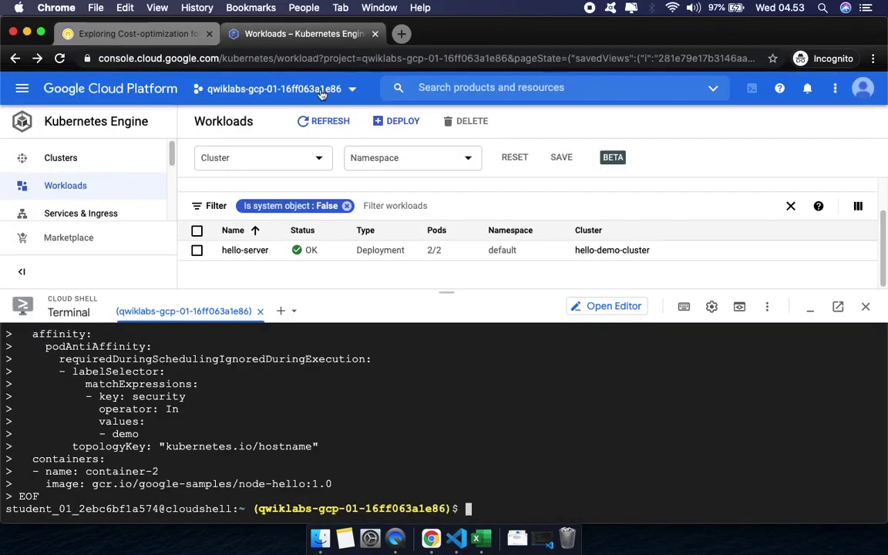
key("super+v")
key("Return")
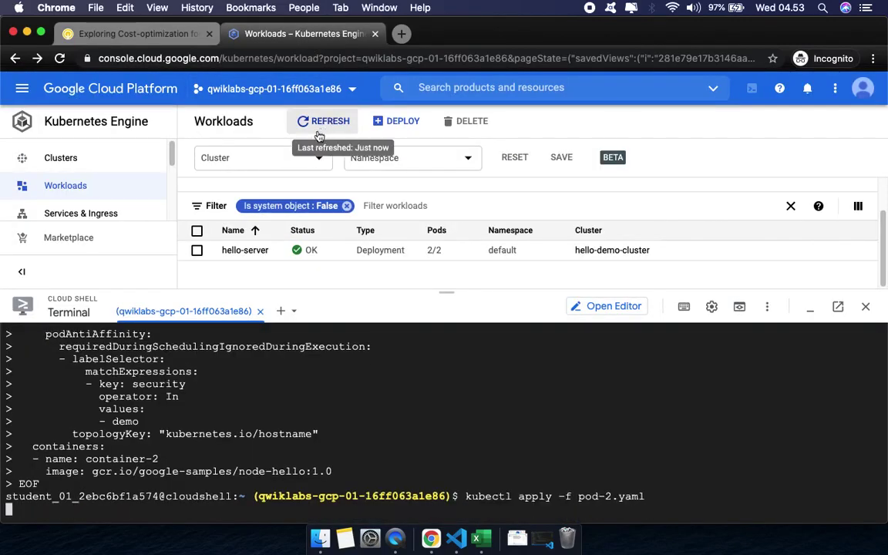
Step: Refresh the Workloads list repeatedly to check the status of pod-1 and pod-2 in the regional-demo cluster
left_click(323, 118)
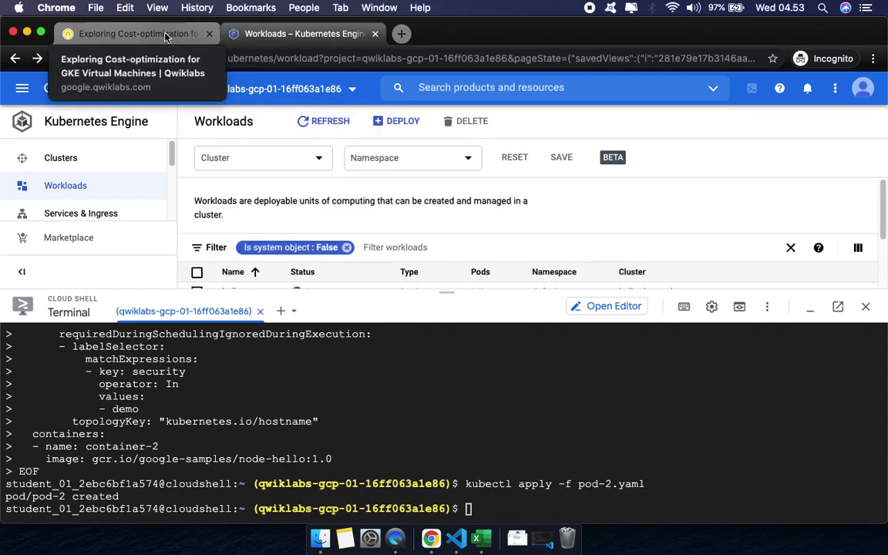
scroll(239, 216, "down", 2)
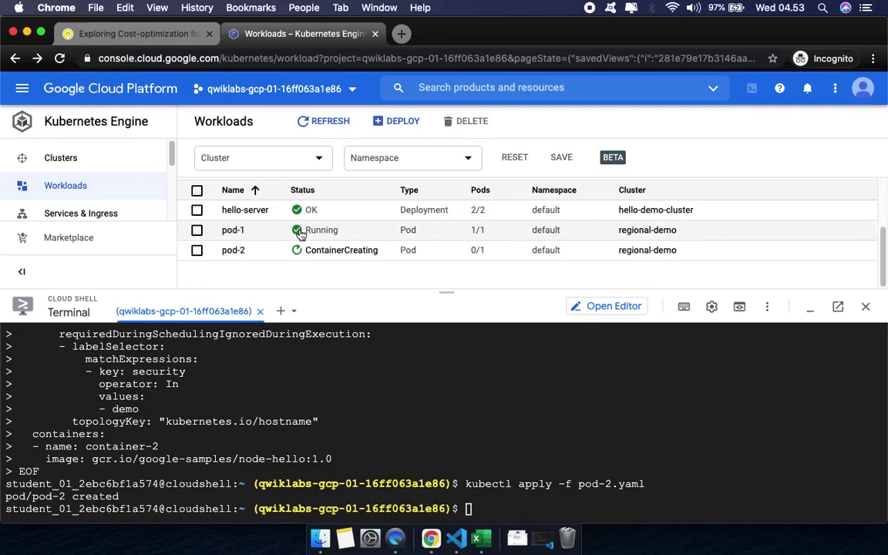
left_click(136, 35)
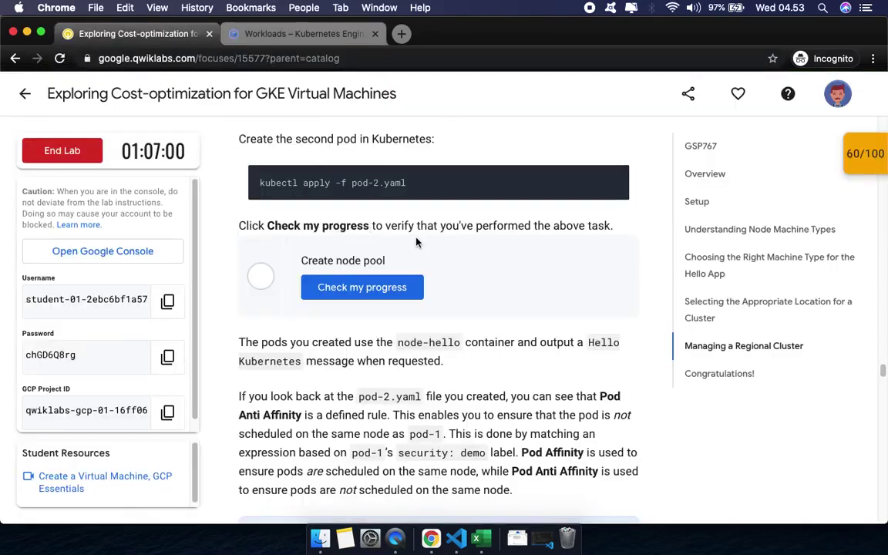
left_click(238, 33)
left_click(323, 121)
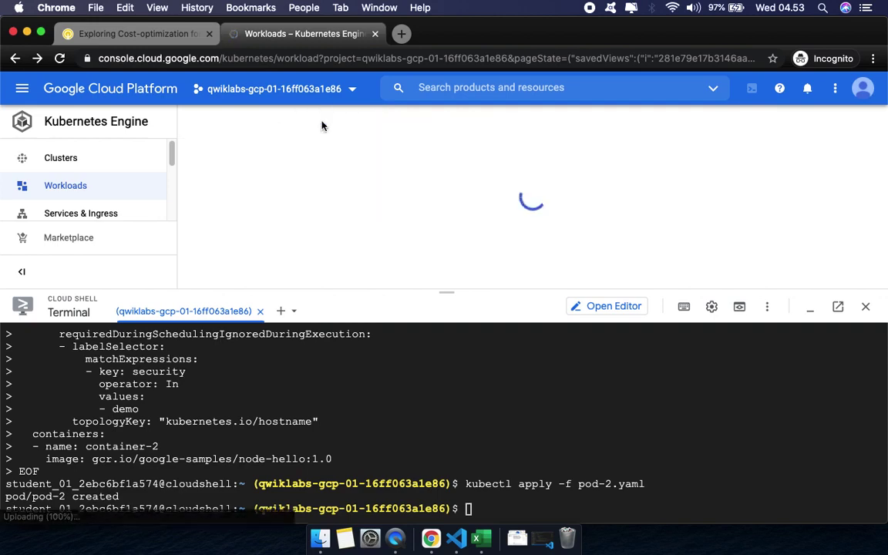
scroll(331, 204, "down", 3)
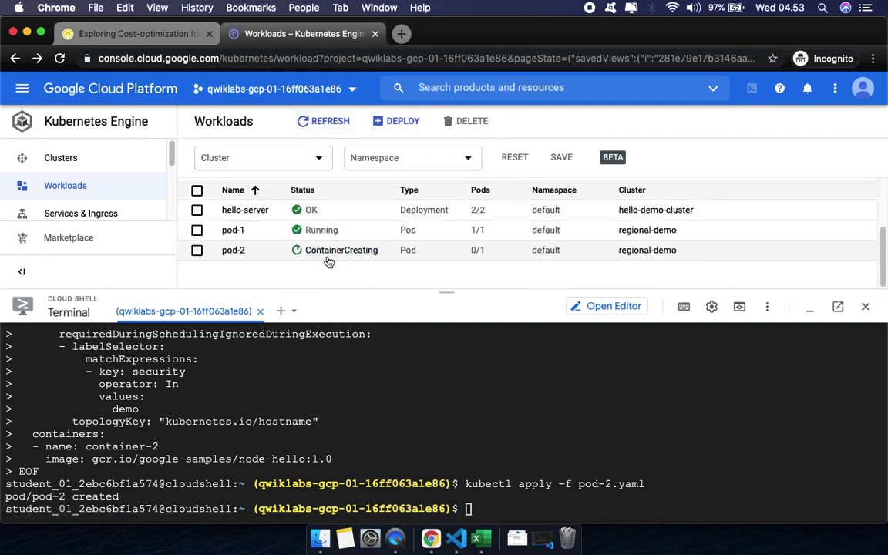
left_click(308, 123)
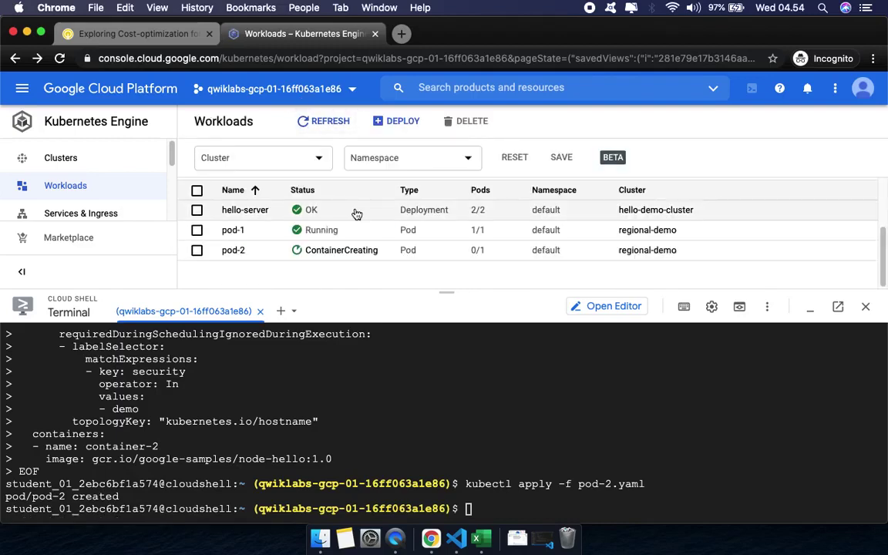
Step: Return to the lab instructions and check the progress of the Create node pool task
left_click(115, 35)
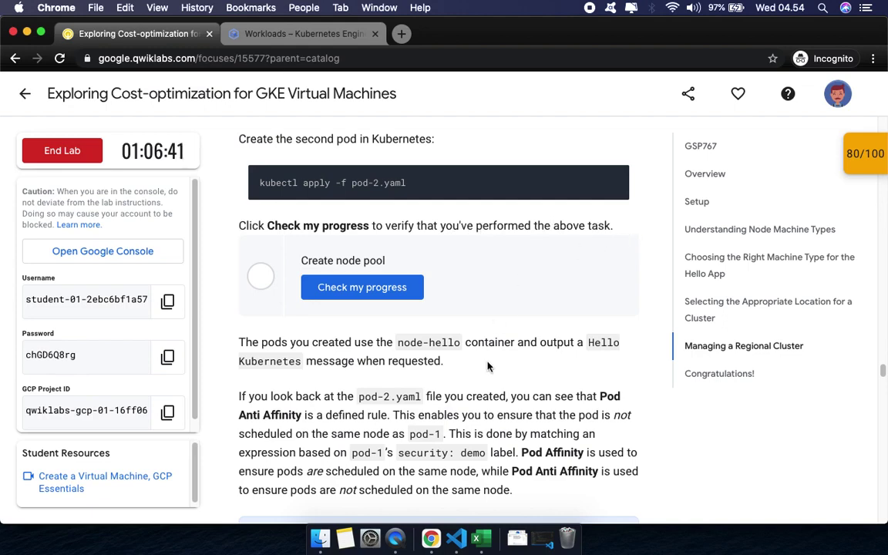
scroll(478, 373, "down", 3)
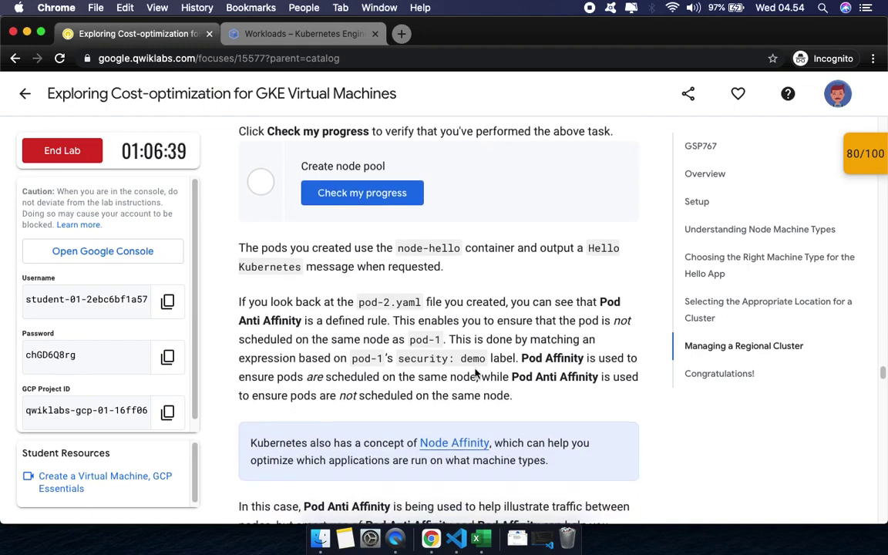
left_click(360, 197)
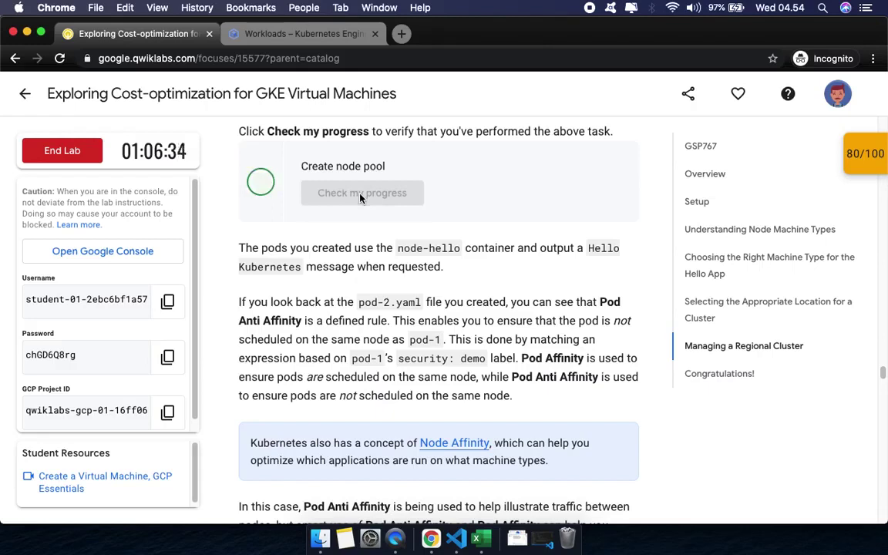
Step: Review the scores of all tasks in the lab's Checkpoints overview and close it
left_click(857, 156)
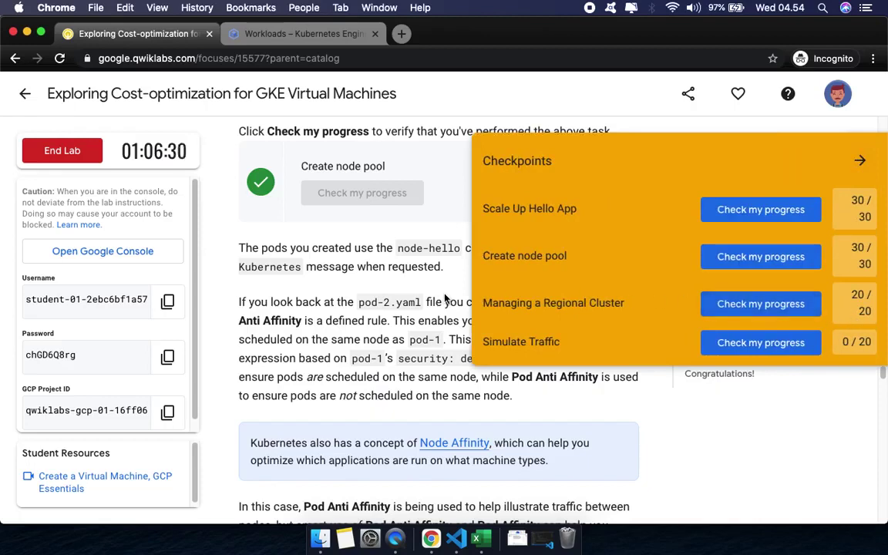
left_click(860, 161)
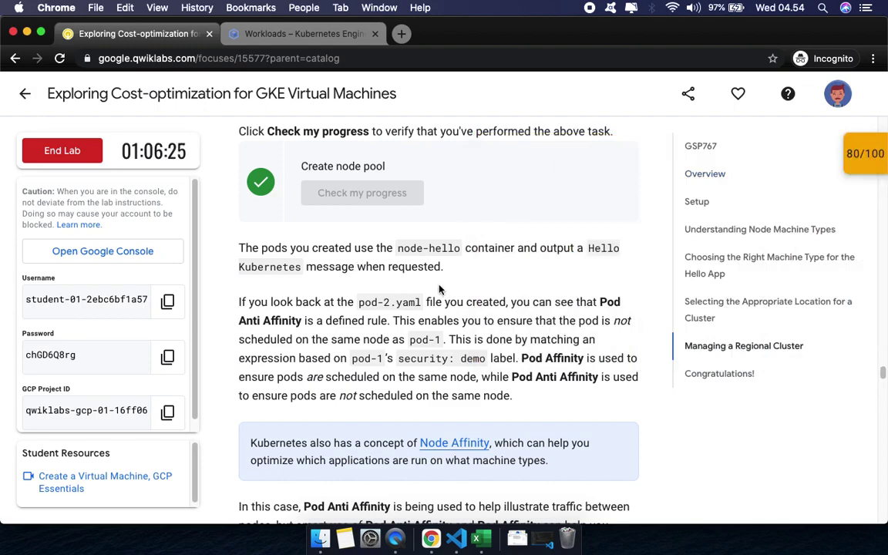
Step: Copy the lab's kubectl get pod pod-1 pod-2 --output wide command, run it in Cloud Shell, and refresh the Workloads list
scroll(439, 289, "down", 3)
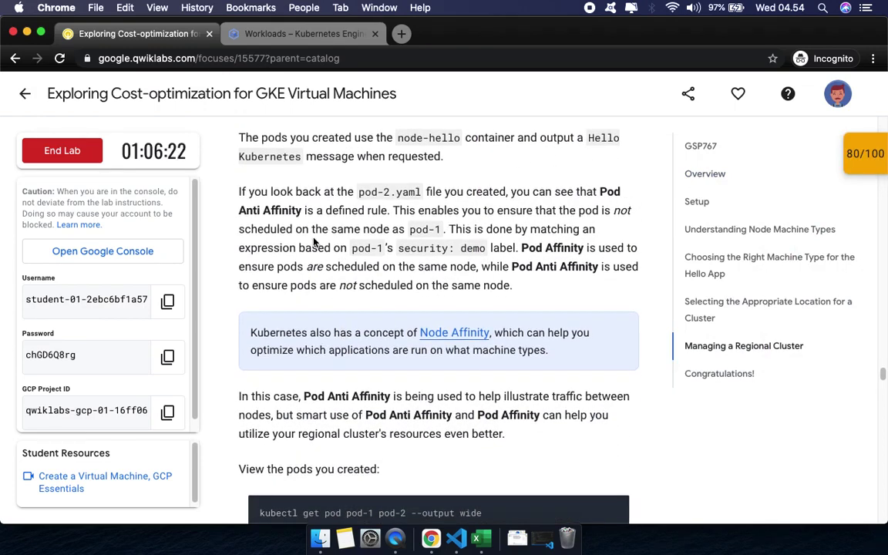
scroll(314, 242, "down", 5)
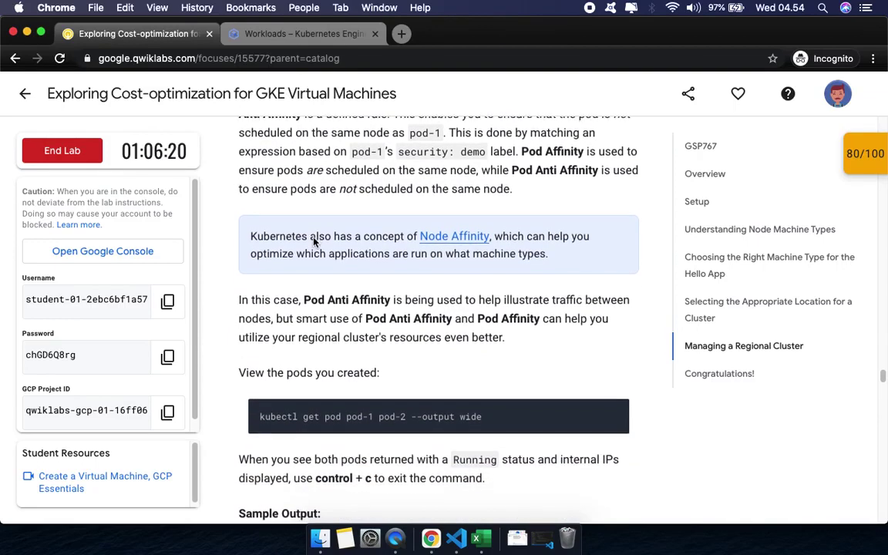
scroll(313, 242, "down", 1)
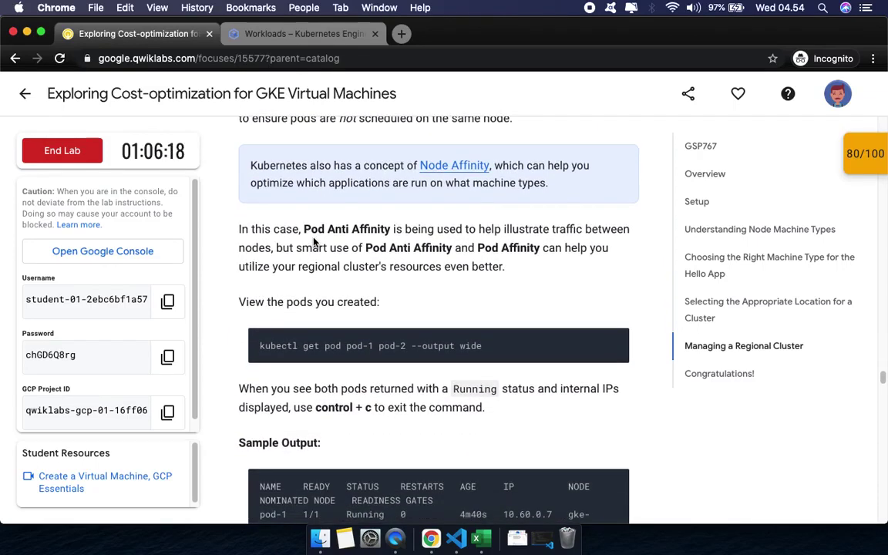
scroll(313, 242, "down", 3)
scroll(313, 242, "down", 2)
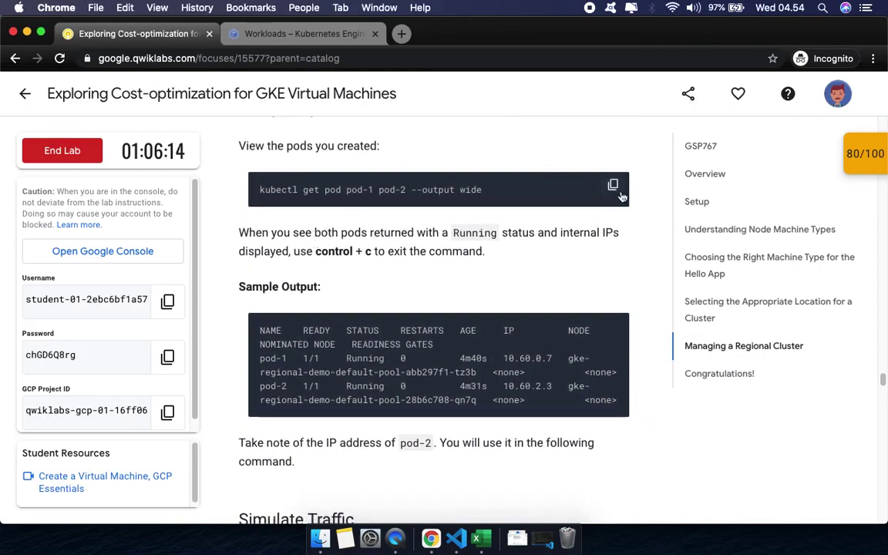
left_click(614, 187)
left_click(314, 39)
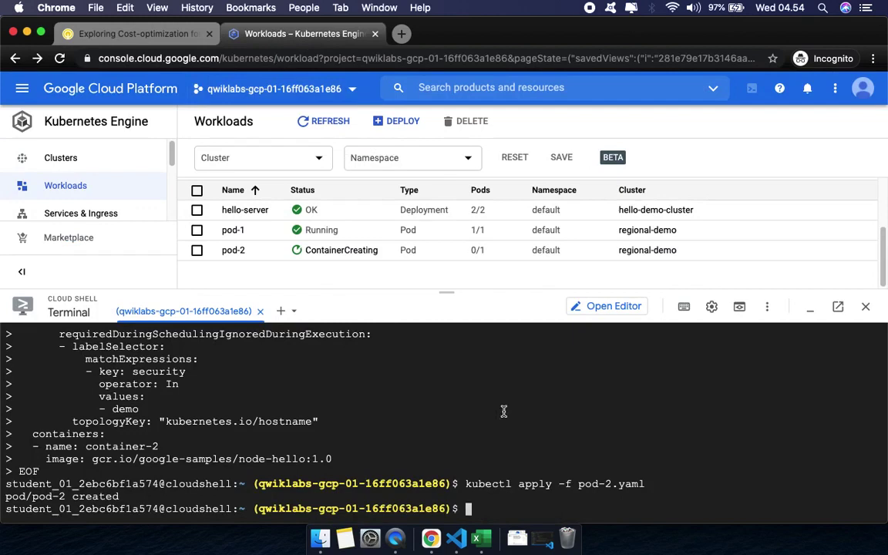
key("super+v")
key("Return")
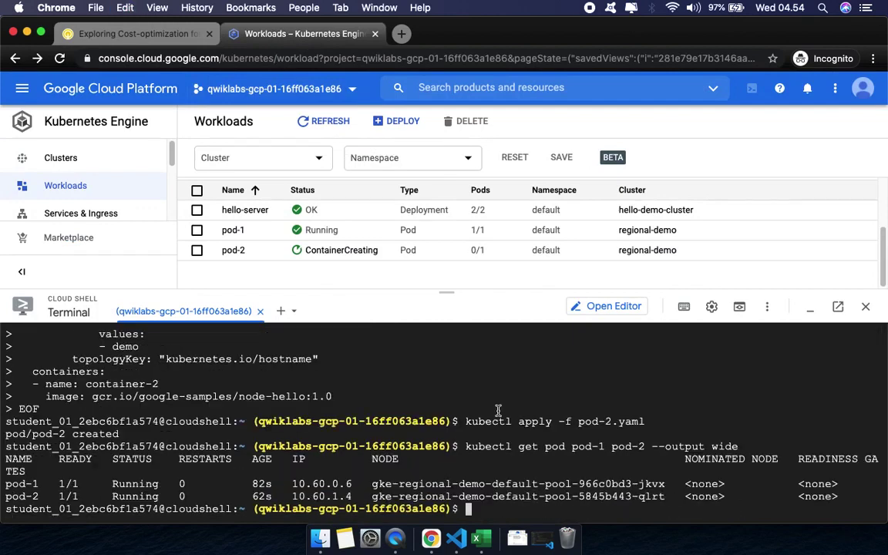
left_click(323, 121)
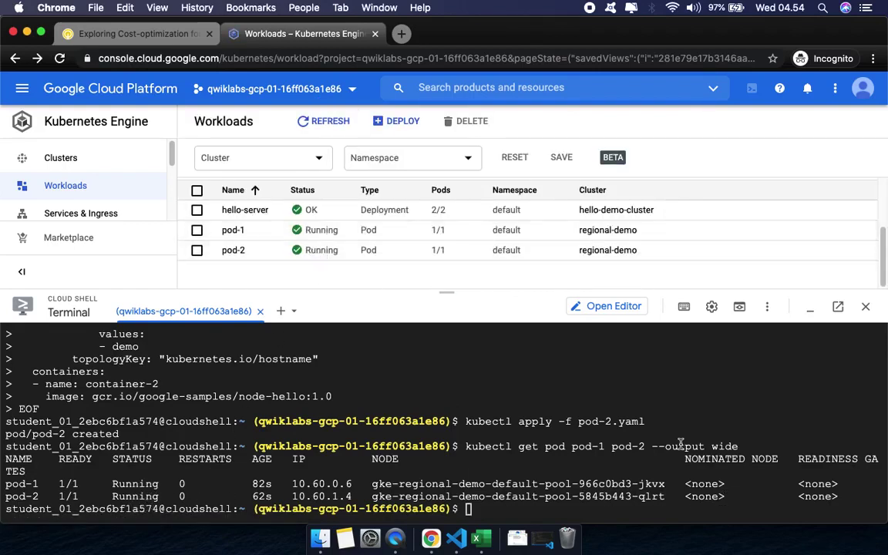
Step: Read the lab's Simulate Traffic instructions and look up pod-2's internal IP address in the Cloud Shell output
left_click(126, 34)
scroll(366, 347, "down", 3)
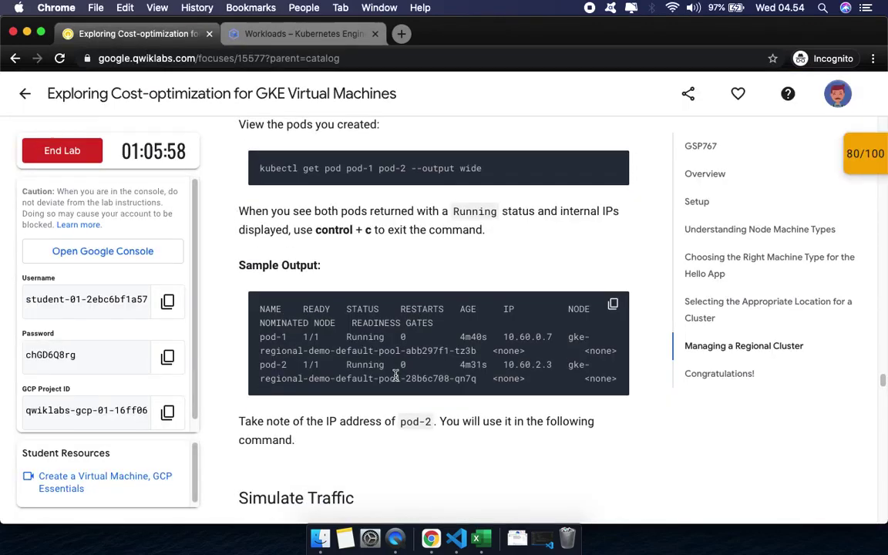
scroll(401, 304, "down", 3)
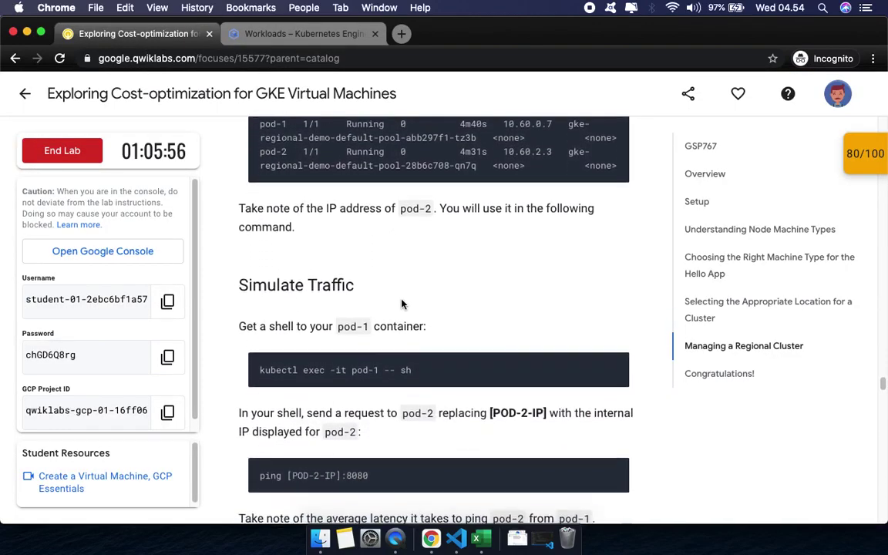
scroll(401, 305, "down", 1)
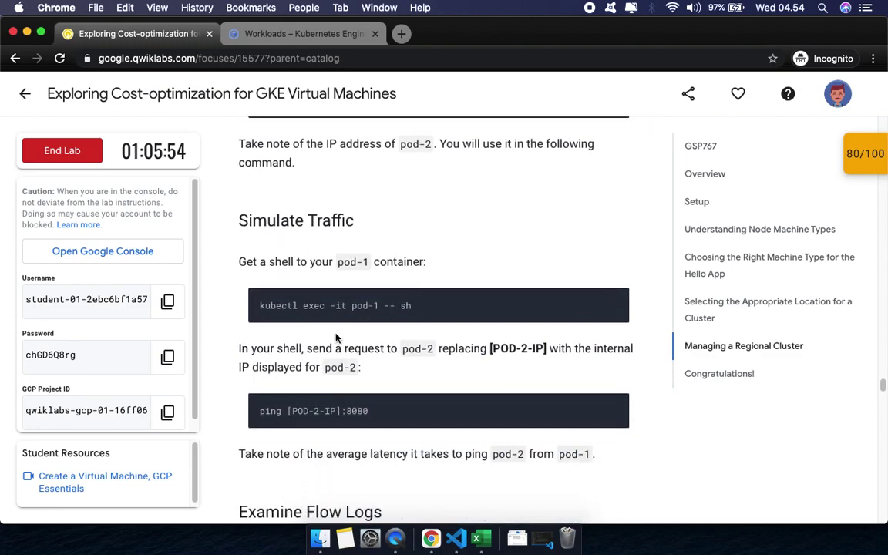
left_click_drag(389, 143, 444, 131)
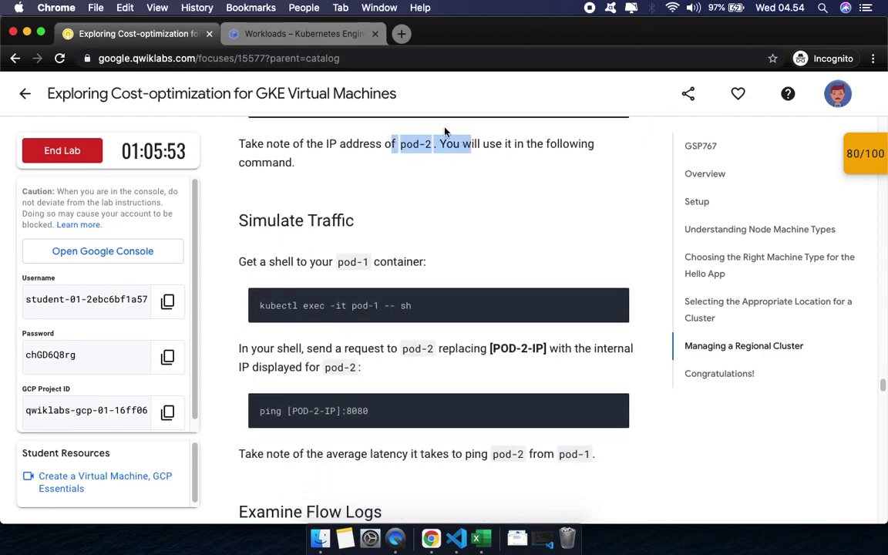
left_click(303, 34)
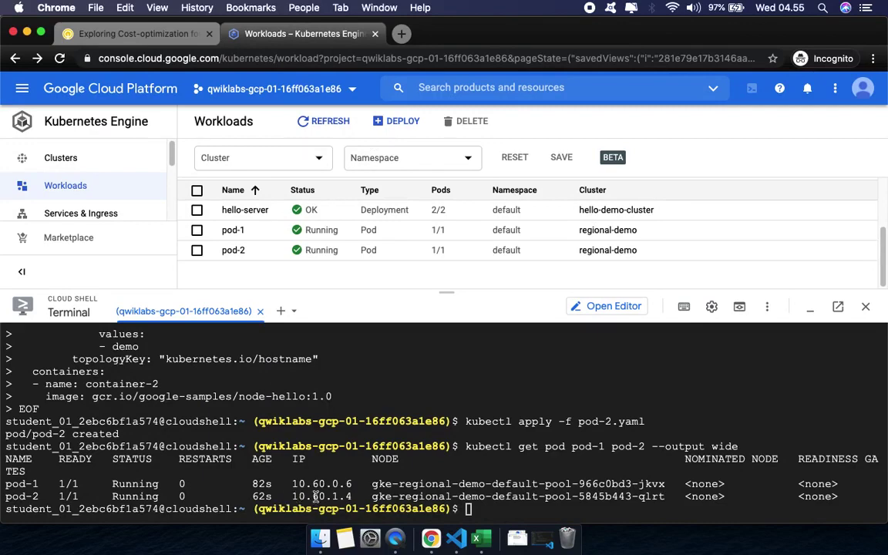
left_click(141, 35)
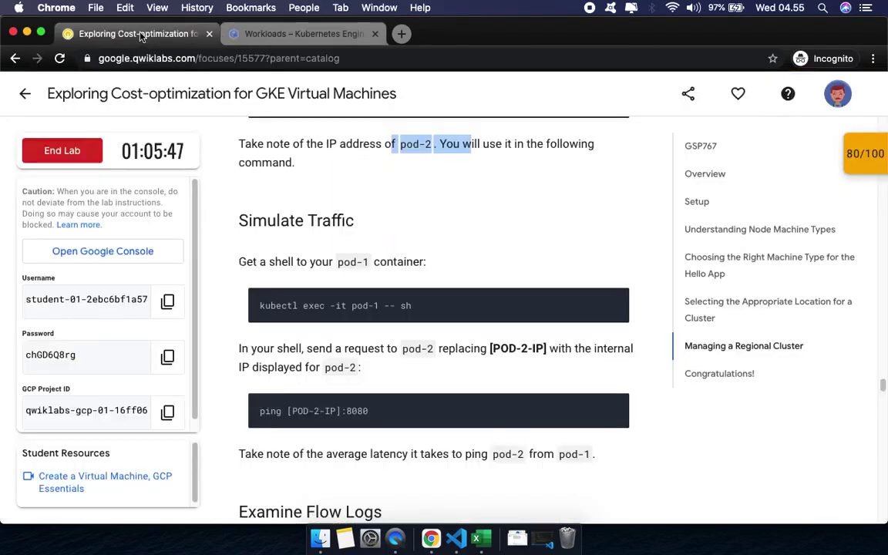
Step: Copy the lab's kubectl exec -it pod-1 -- sh command and run it in Cloud Shell to get a shell in pod-1
scroll(457, 287, "down", 3)
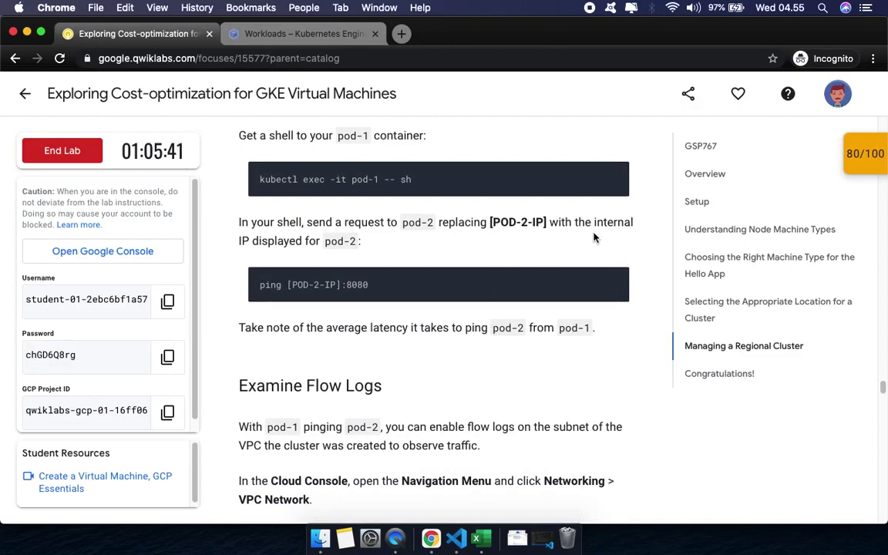
left_click(614, 175)
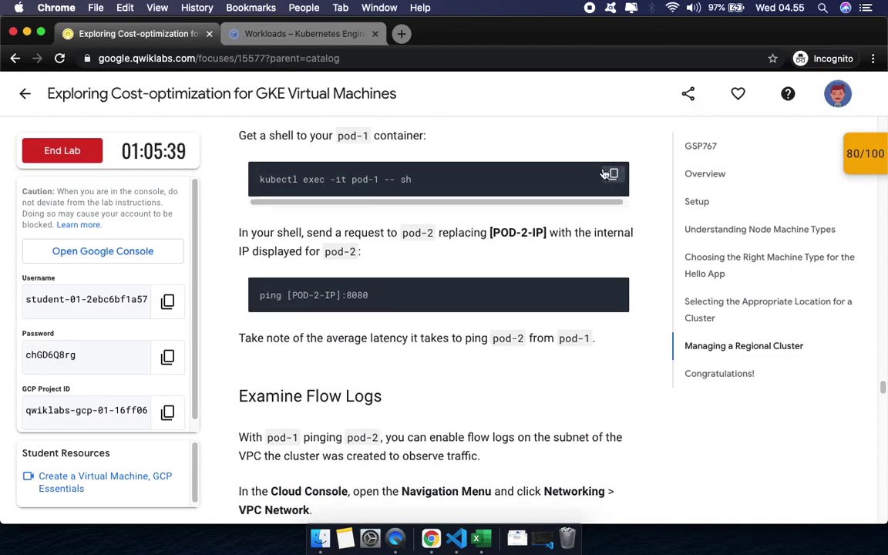
left_click(323, 38)
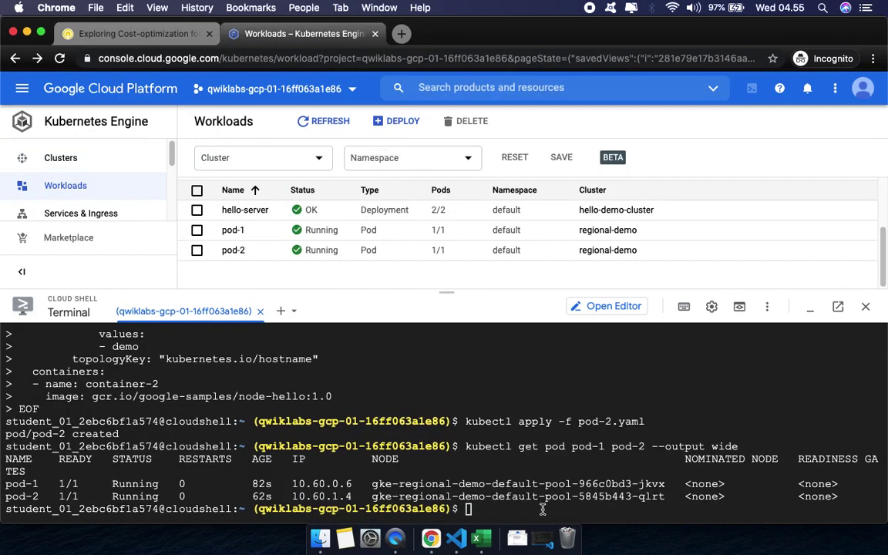
key("super+v")
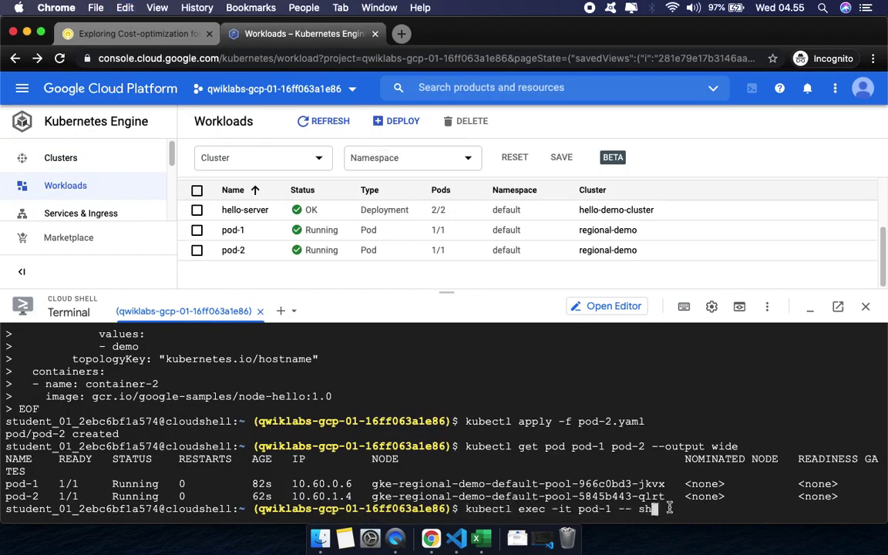
key("Return")
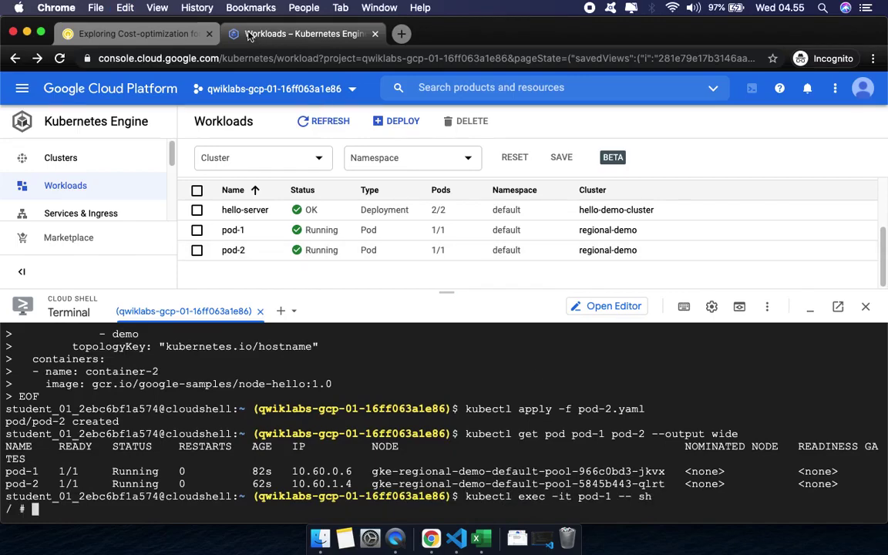
Step: Copy the lab's ping [POD-2-IP]:8080 command and return to the pod-1 shell in Cloud Shell
left_click(138, 35)
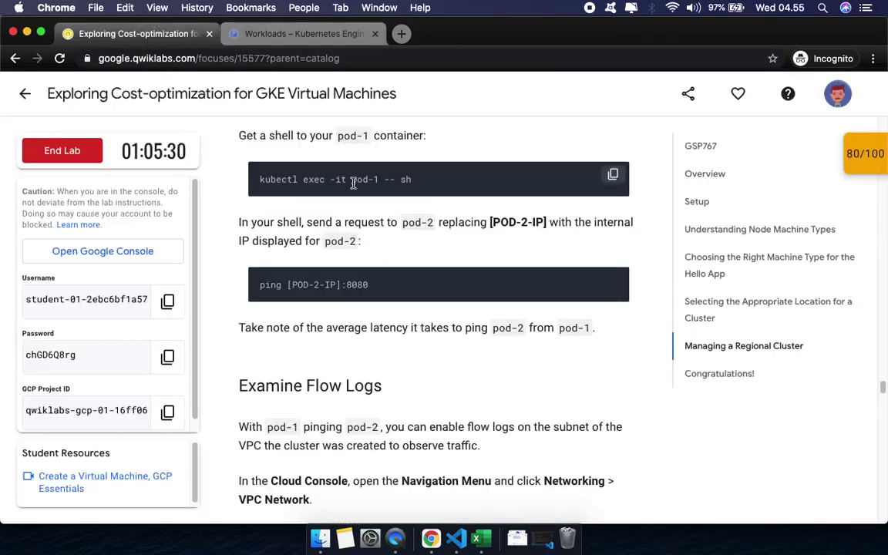
left_click(614, 280)
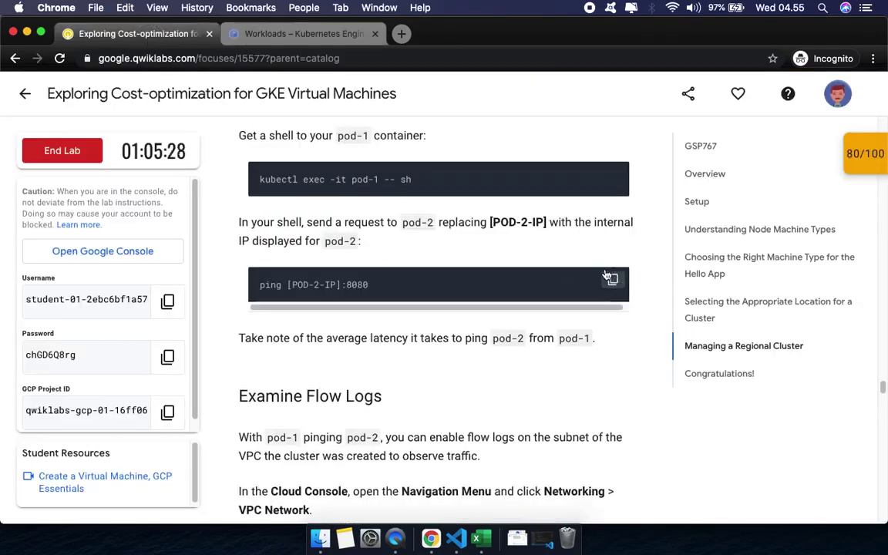
left_click(313, 34)
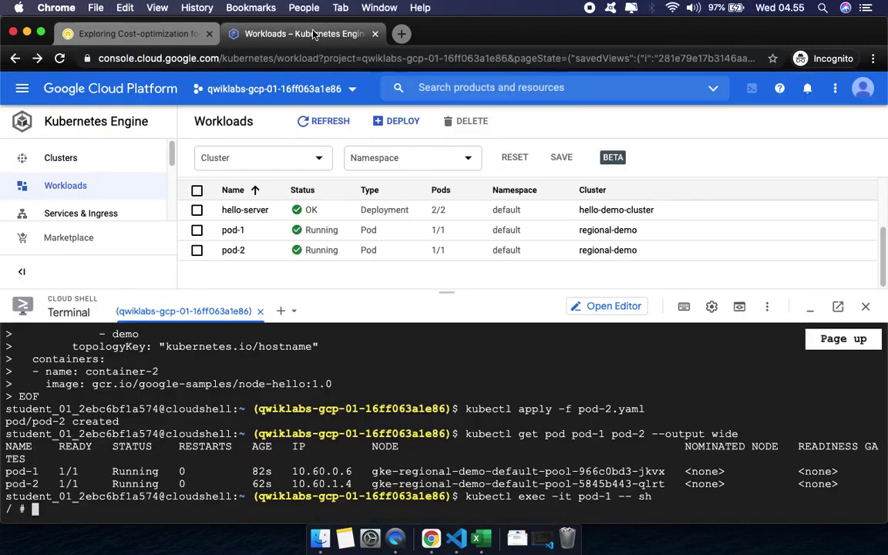
Step: In the pod-1 shell, paste the lab's ping command, replace the [POD-2-IP] placeholder with pod-2's IP, and run ping 10.60.1.4:8080
key("super+v")
left_click_drag(293, 484, 352, 484)
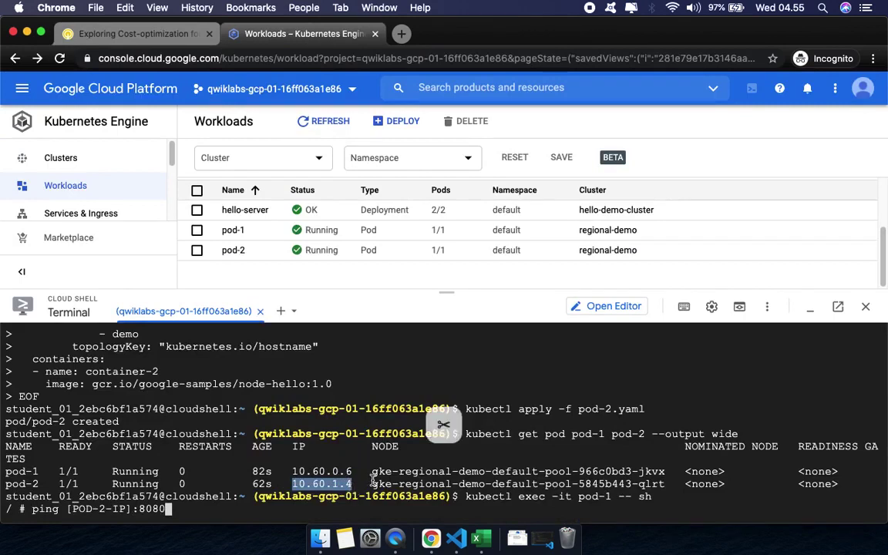
key("Left")
key("Left")
key("Left")
key("Left")
key("Left")
key("Left")
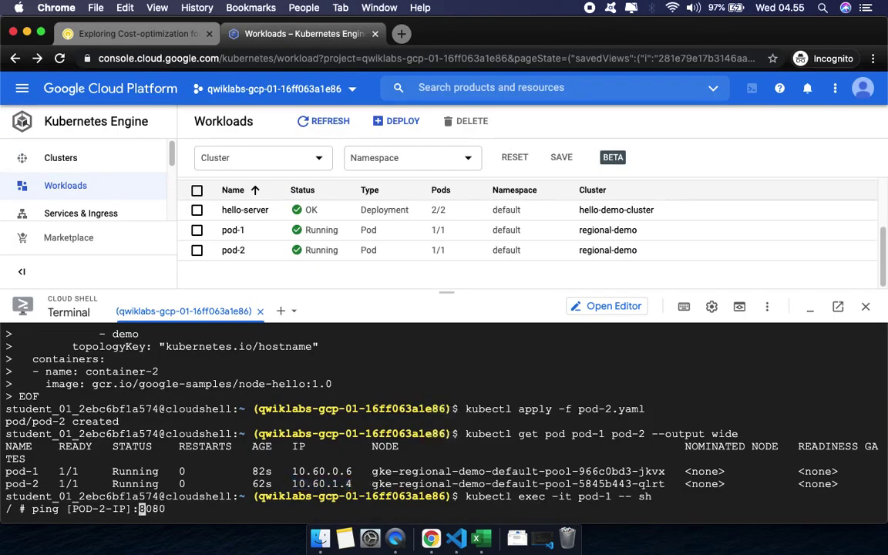
key("Right")
key("BackSpace")
key("BackSpace")
key("BackSpace")
key("BackSpace")
key("BackSpace")
key("BackSpace")
key("BackSpace")
key("BackSpace")
key("BackSpace")
key("BackSpace")
key("super+v")
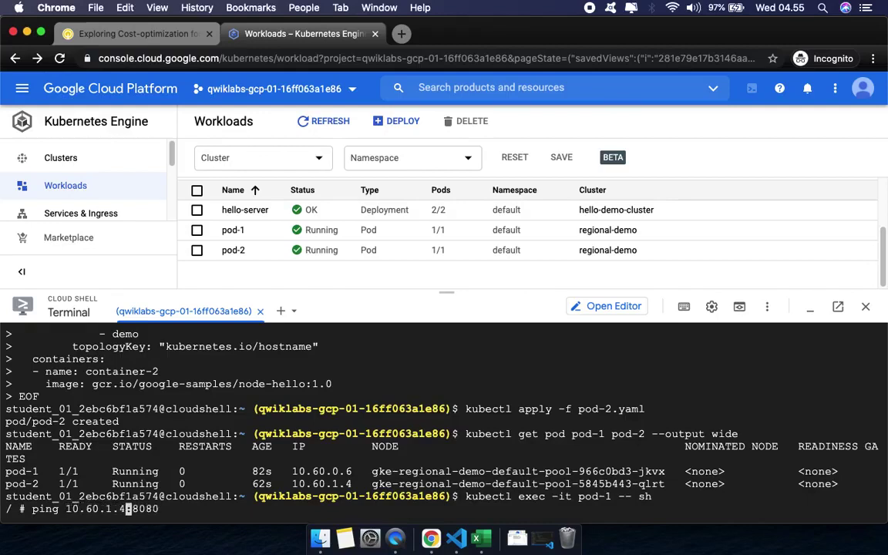
key("Return")
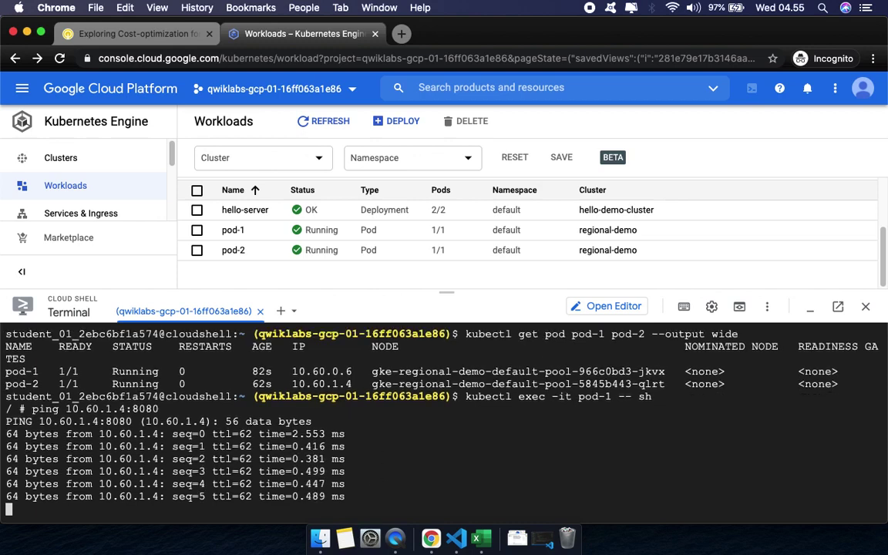
Step: Check the lab's note about average latency and examine the ping times from pod-1 to pod-2
left_click(131, 36)
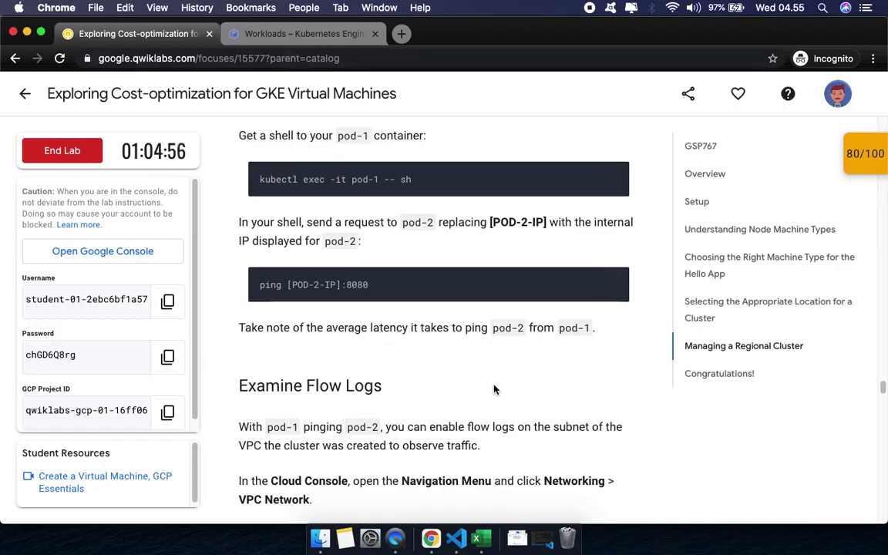
left_click_drag(326, 327, 408, 327)
left_click(297, 33)
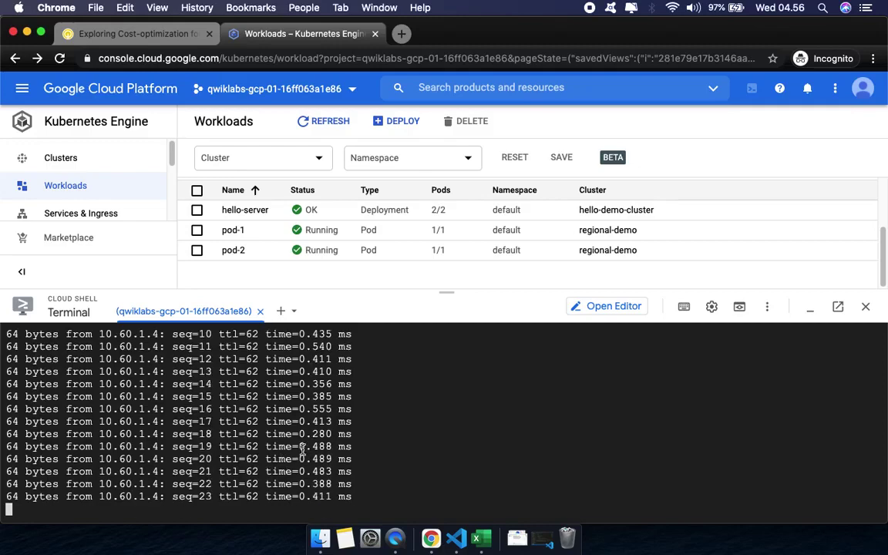
left_click_drag(285, 446, 396, 450)
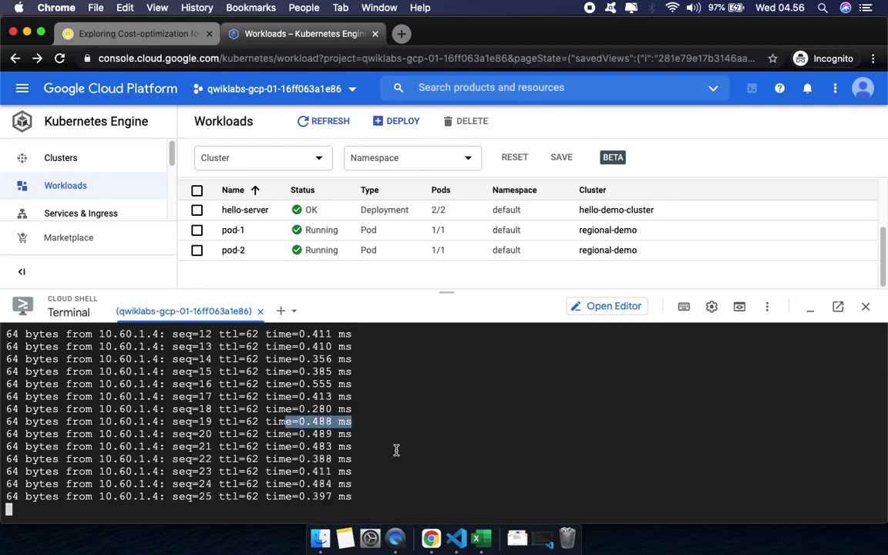
Step: Following the Examine Flow Logs instructions, open the project's VPC networks list and shrink the Cloud Shell terminal to enlarge the page area
left_click(134, 33)
scroll(339, 316, "down", 4)
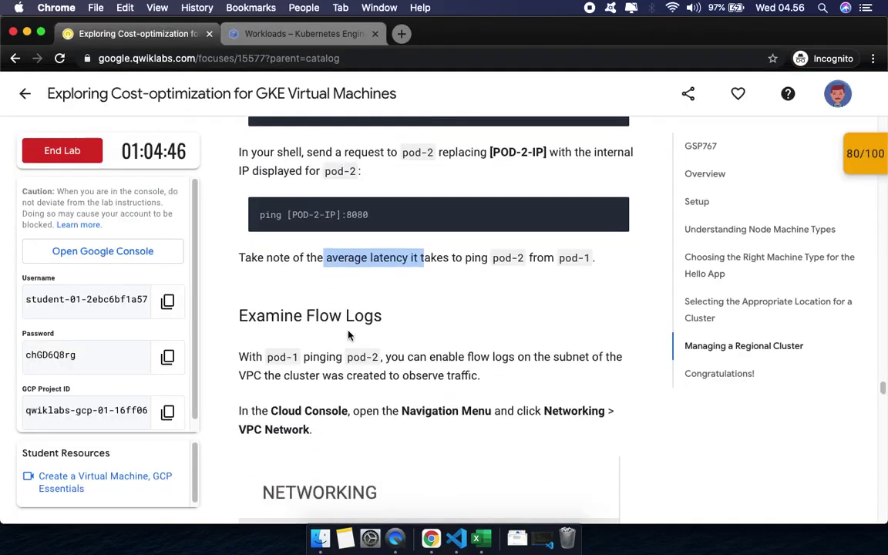
scroll(346, 336, "down", 3)
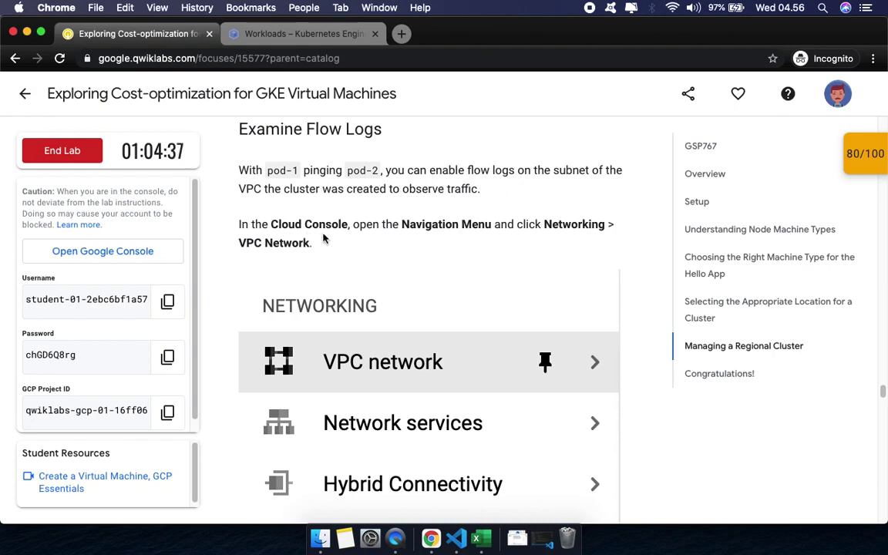
scroll(349, 236, "down", 2)
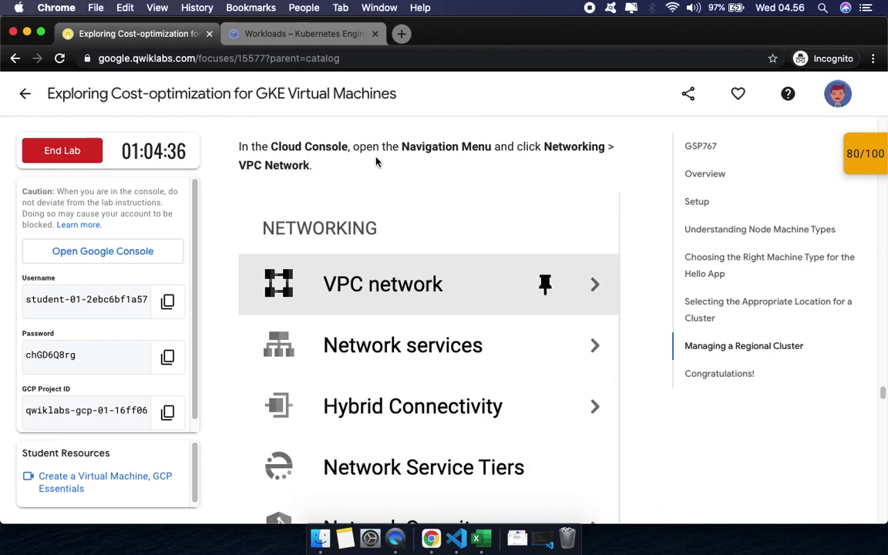
left_click(289, 42)
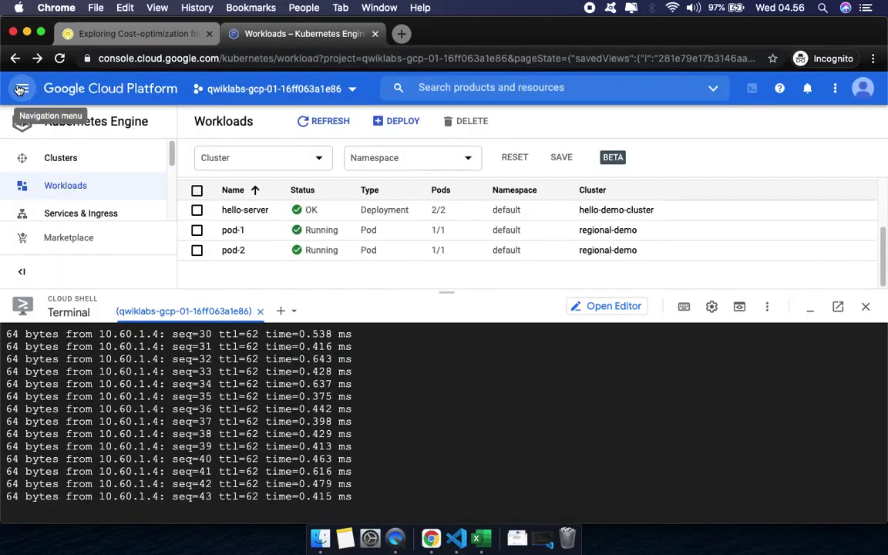
left_click(19, 90)
left_click_drag(193, 186, 188, 301)
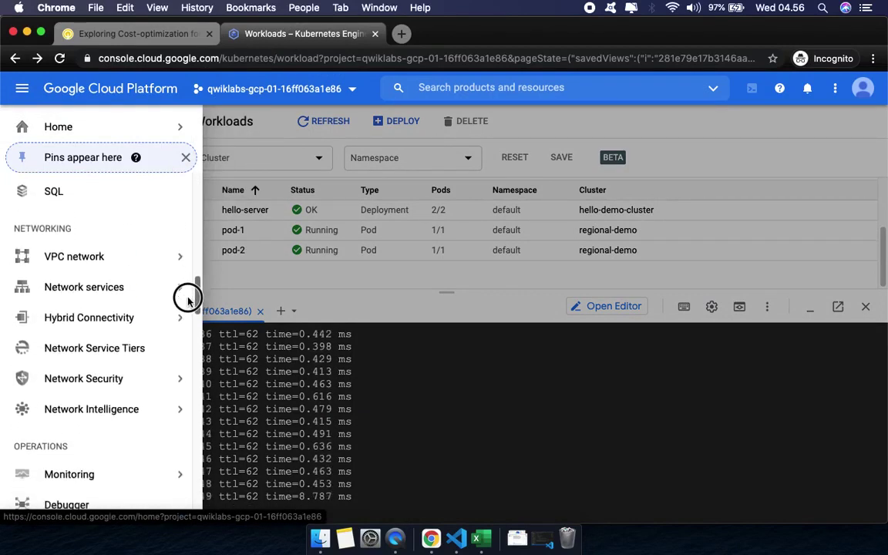
mouse_move(91, 261)
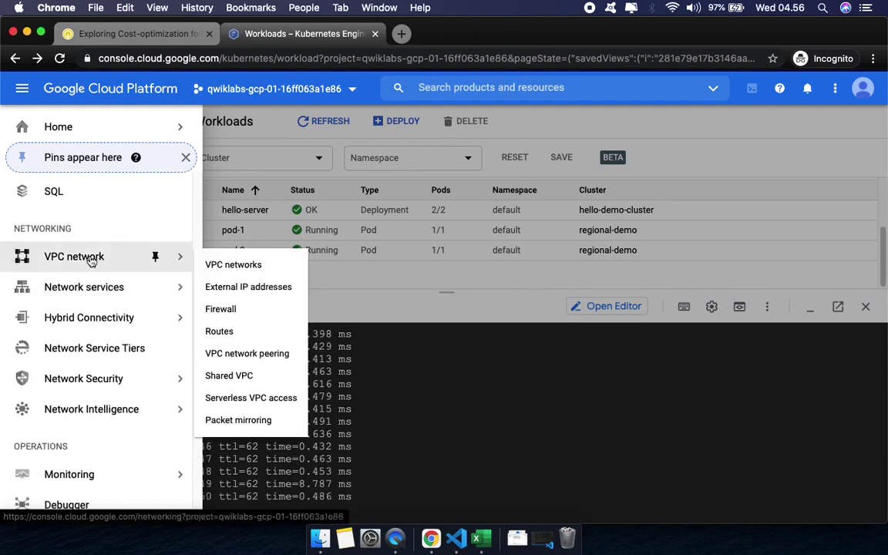
left_click(211, 264)
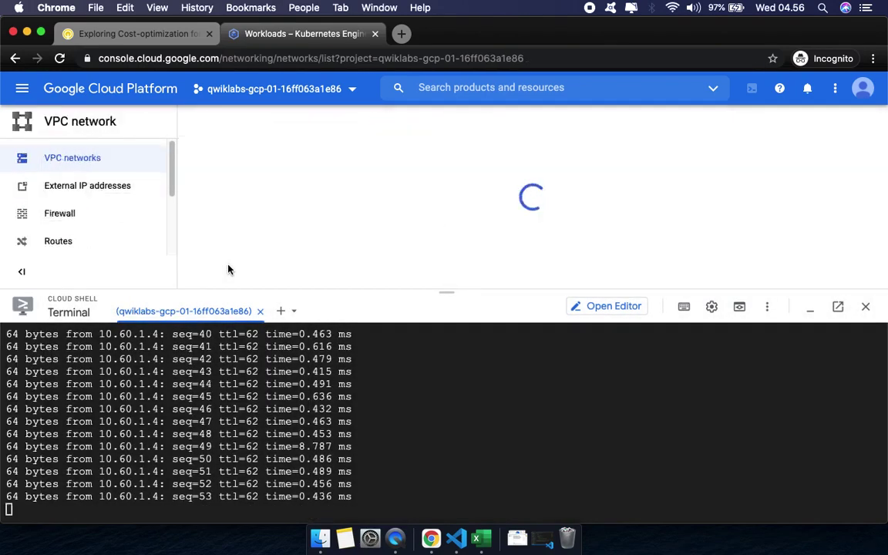
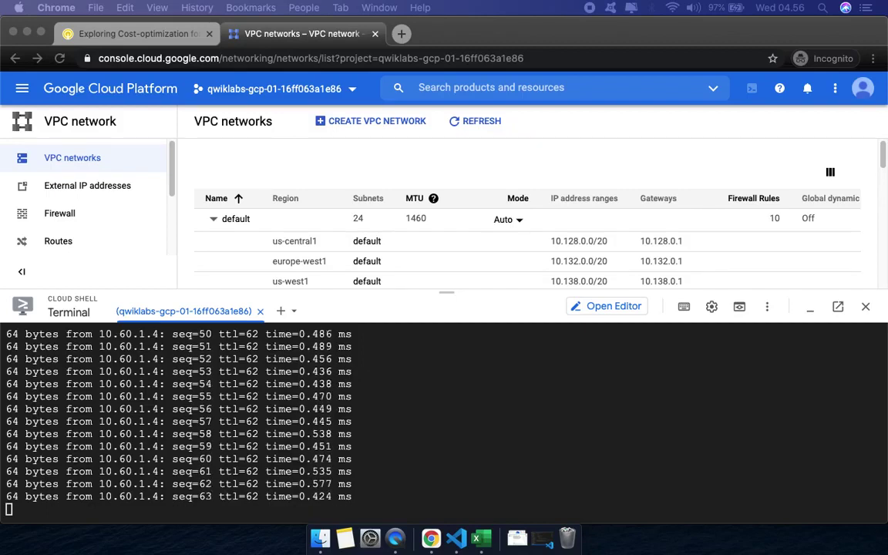
left_click(445, 299)
left_click_drag(445, 299, 430, 426)
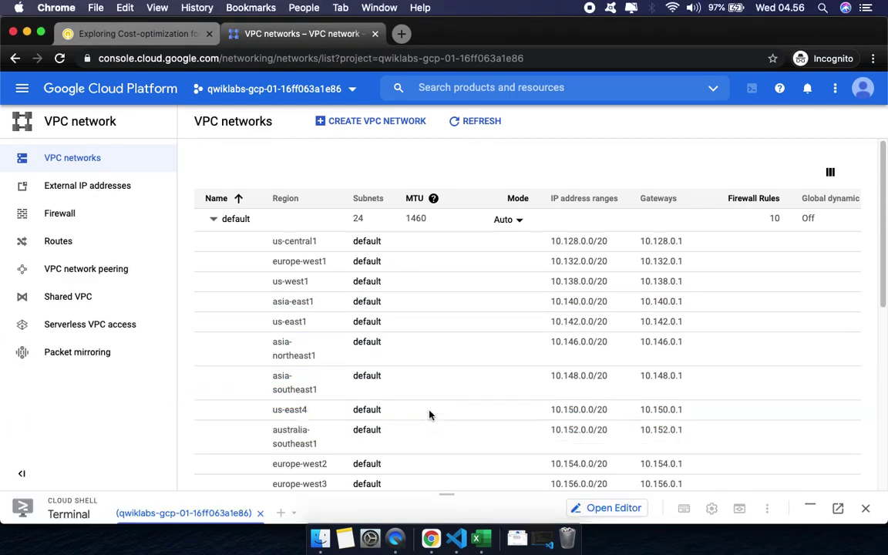
Step: Consult the lab instructions and open the details of the default subnet in the us-central1 region
left_click(138, 34)
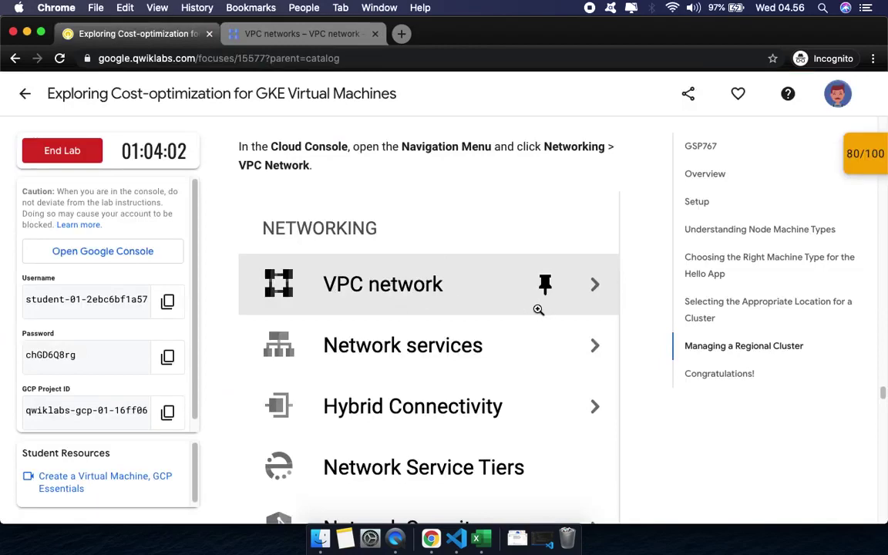
scroll(509, 307, "down", 10)
scroll(449, 309, "down", 1)
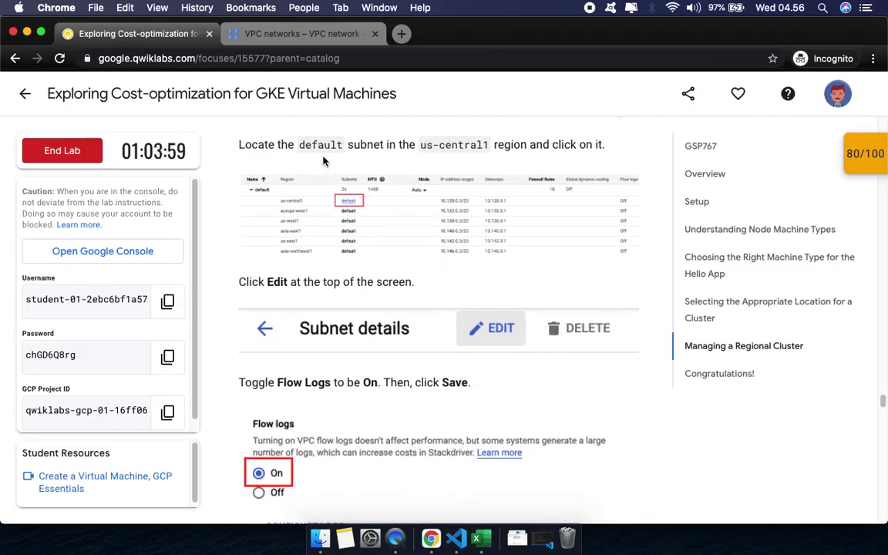
left_click(291, 33)
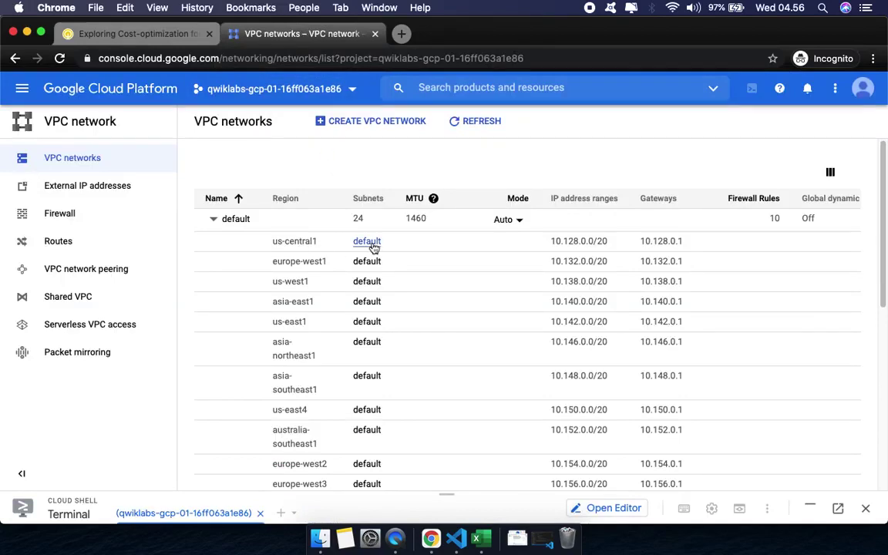
left_click(141, 36)
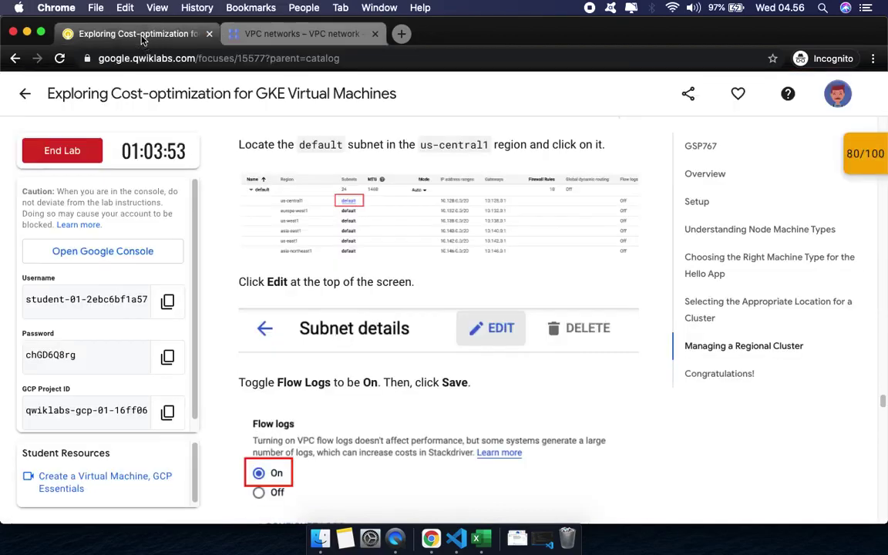
left_click(286, 36)
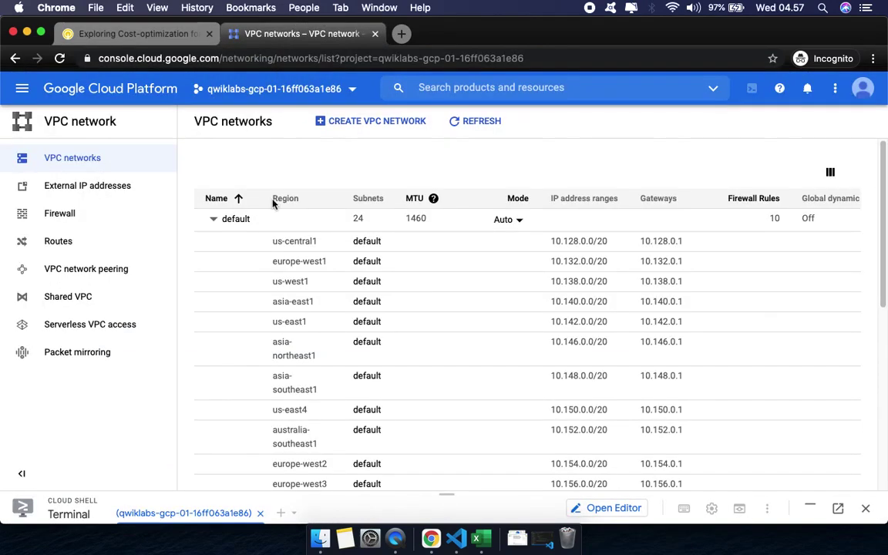
left_click(376, 245)
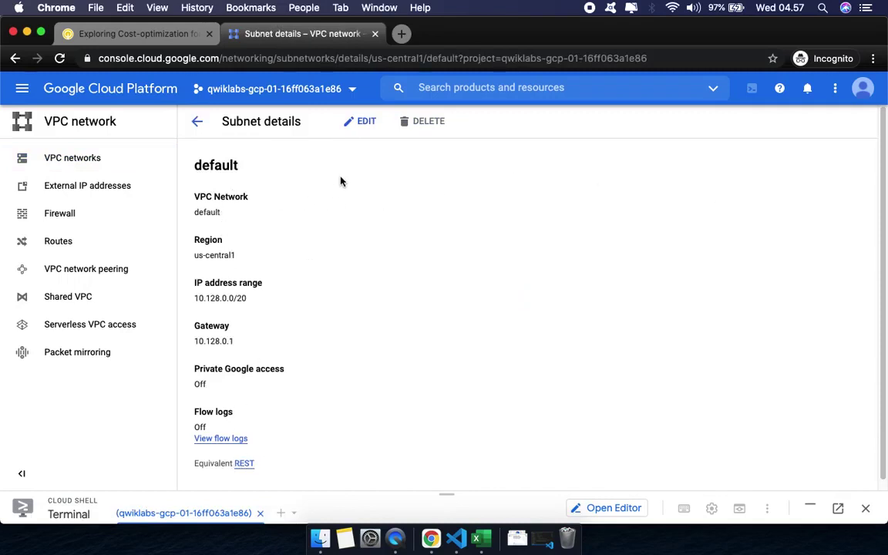
Step: Edit the default us-central1 subnet as the lab describes, set Flow logs to On, and save it
left_click(141, 33)
double_click(277, 283)
scroll(295, 201, "down", 5)
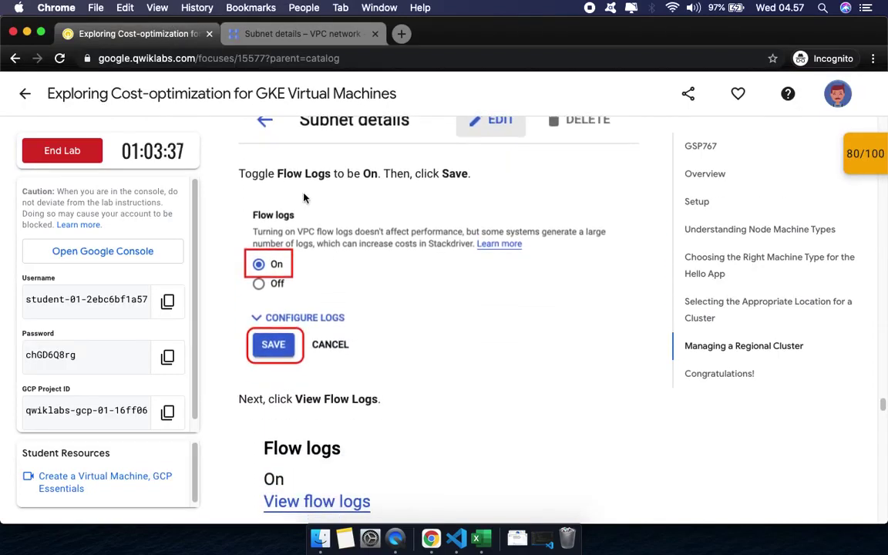
left_click(285, 34)
left_click(372, 125)
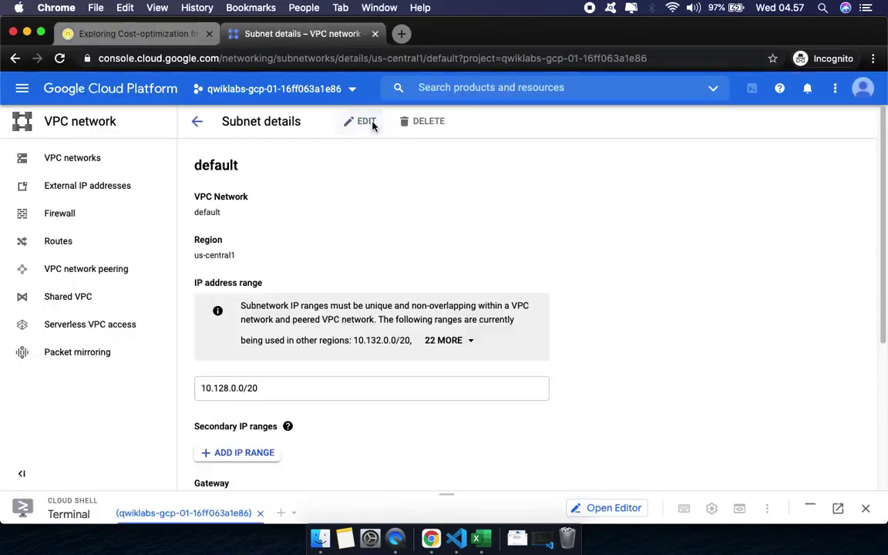
scroll(587, 335, "down", 4)
scroll(587, 334, "down", 2)
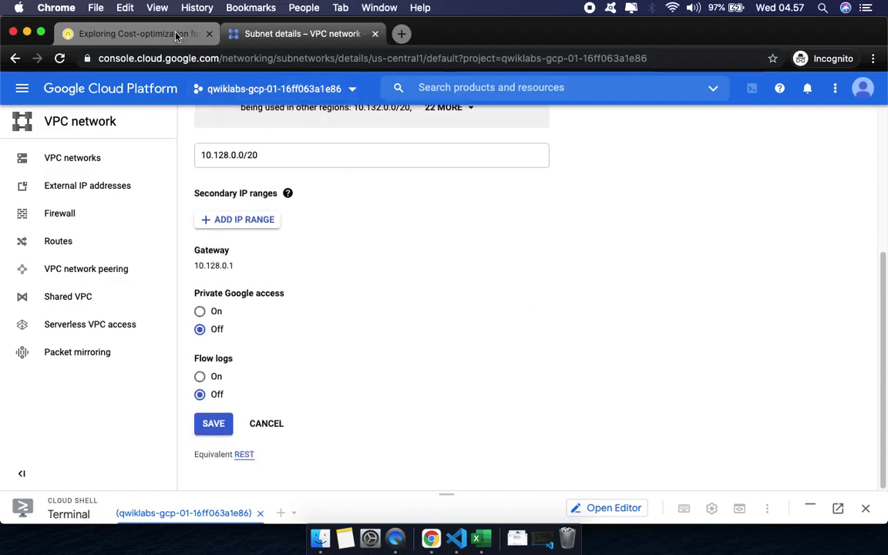
left_click(176, 35)
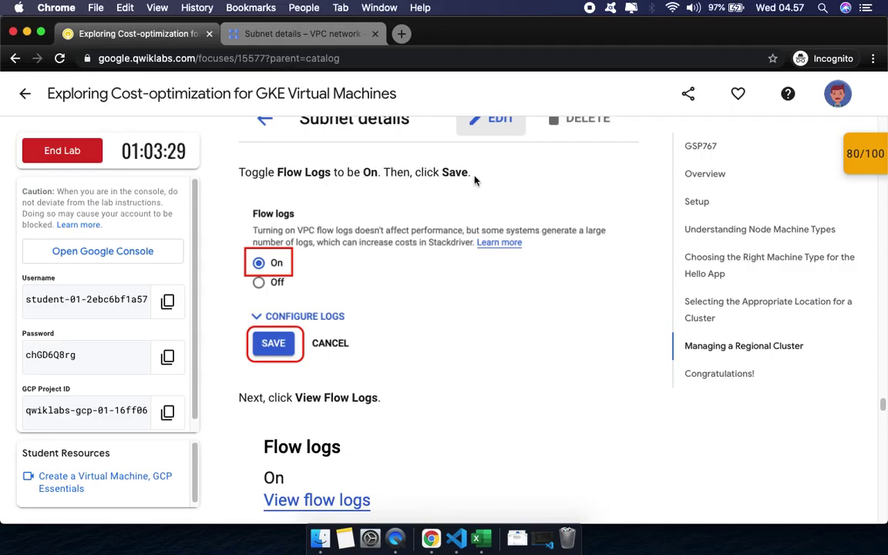
left_click(330, 41)
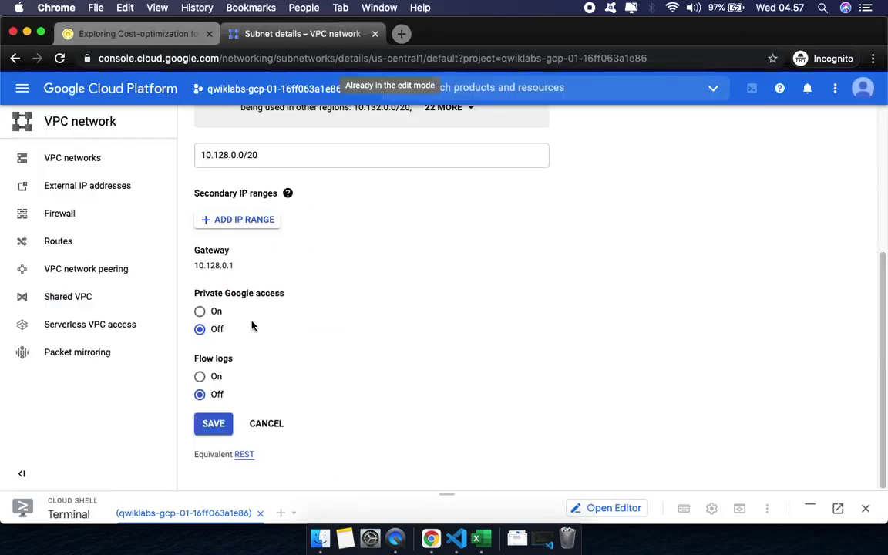
left_click(199, 375)
left_click(213, 479)
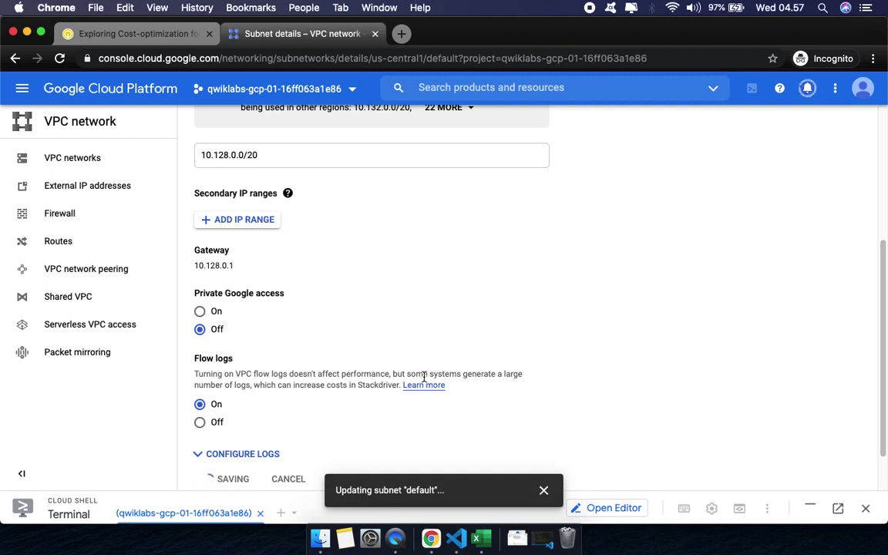
scroll(500, 371, "down", 2)
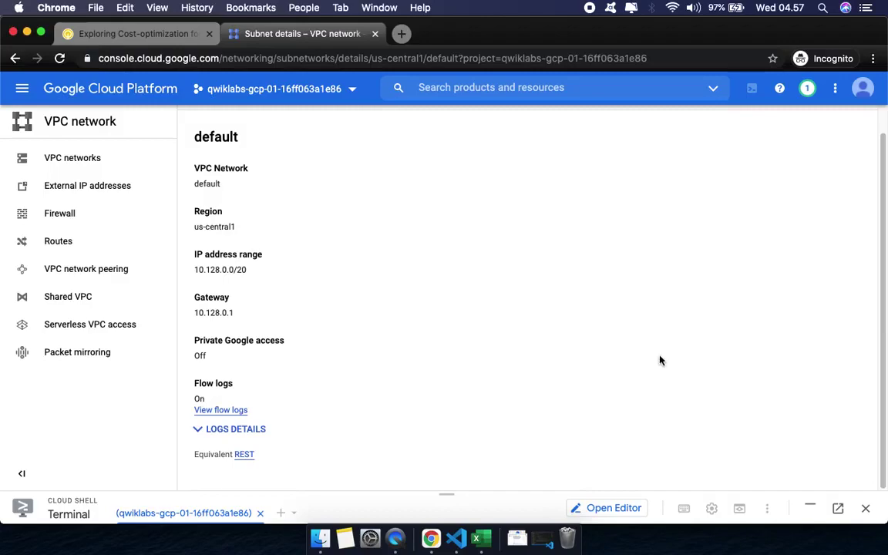
Step: View the default subnet's flow logs in Logs Explorer as instructed, and close the Learn side panel
left_click(138, 34)
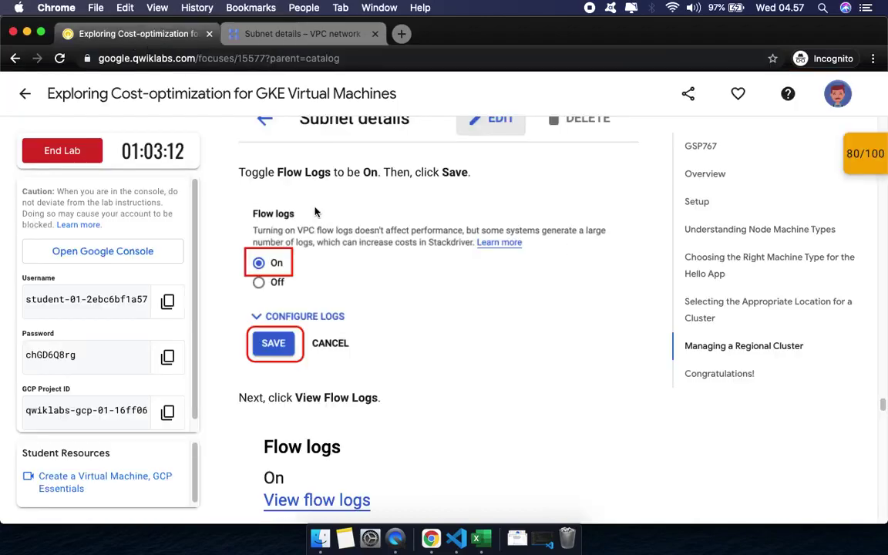
scroll(304, 185, "down", 5)
left_click_drag(304, 185, 386, 188)
scroll(497, 283, "down", 2)
left_click(309, 34)
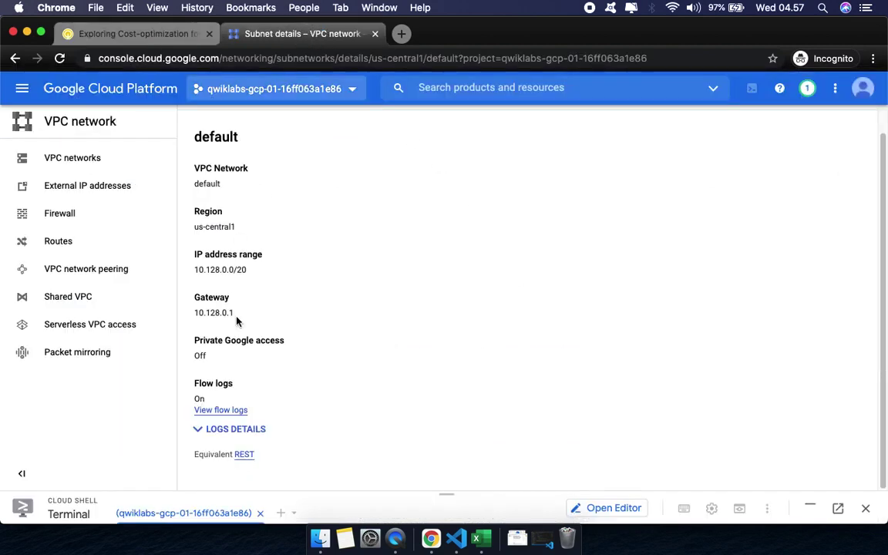
left_click(223, 413)
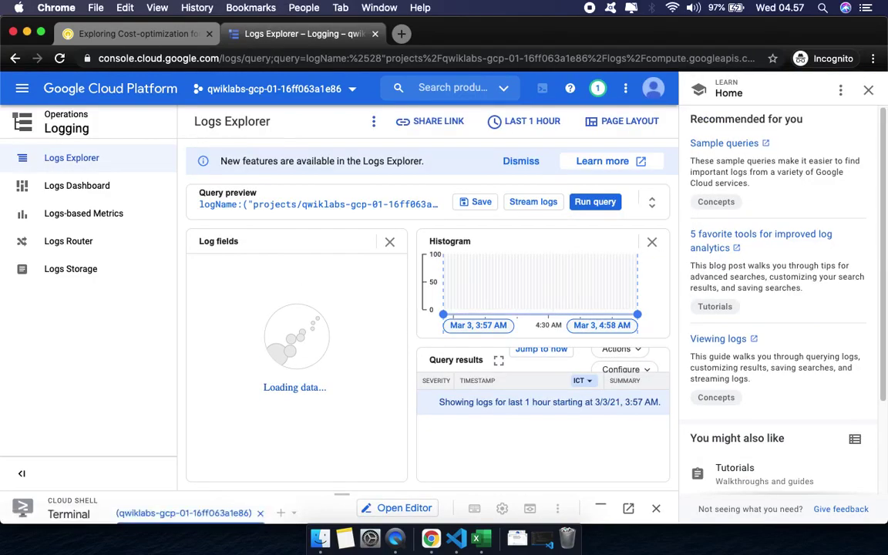
left_click(868, 89)
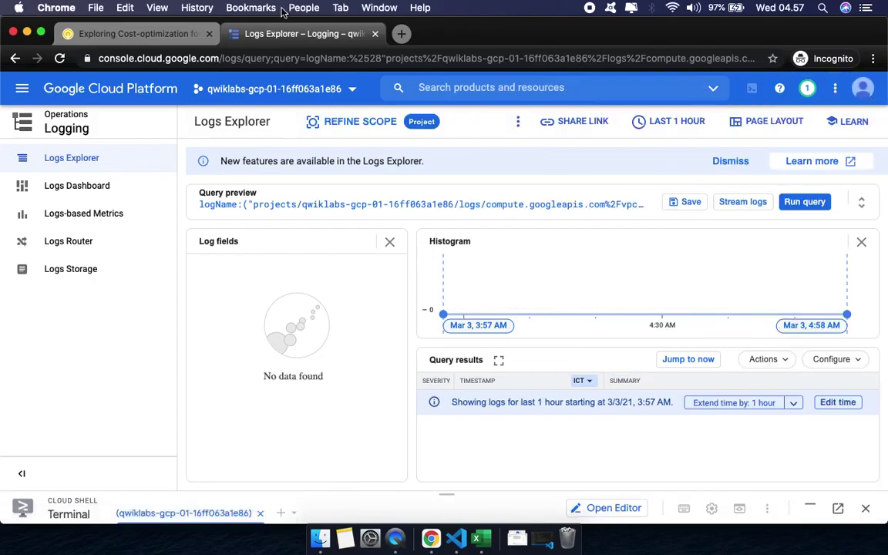
Step: Read the lab's export instructions, then start creating a logs routing sink from the Logs Explorer query results
left_click(133, 34)
scroll(353, 295, "down", 4)
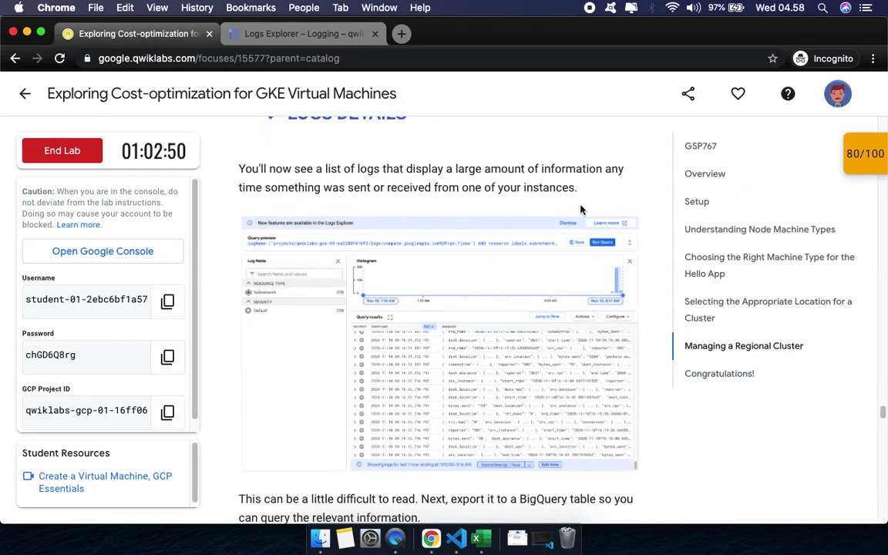
scroll(351, 279, "down", 4)
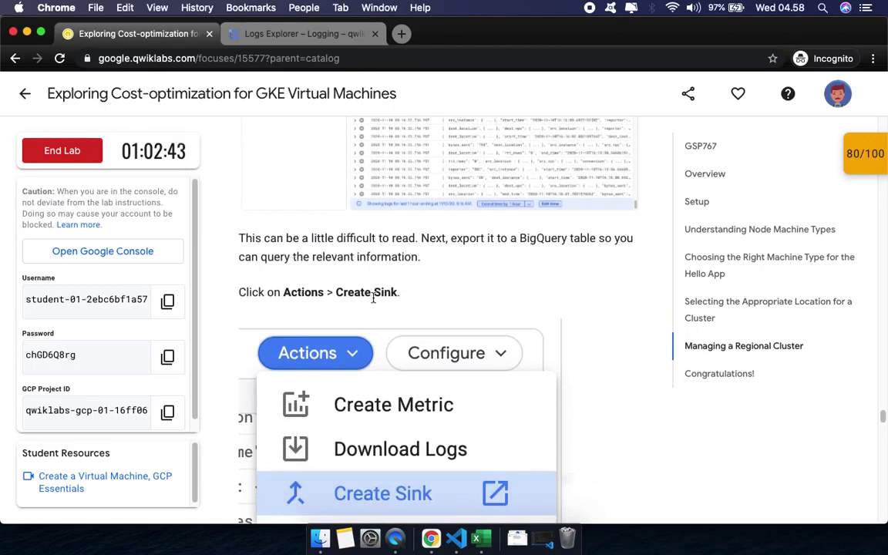
scroll(371, 294, "down", 4)
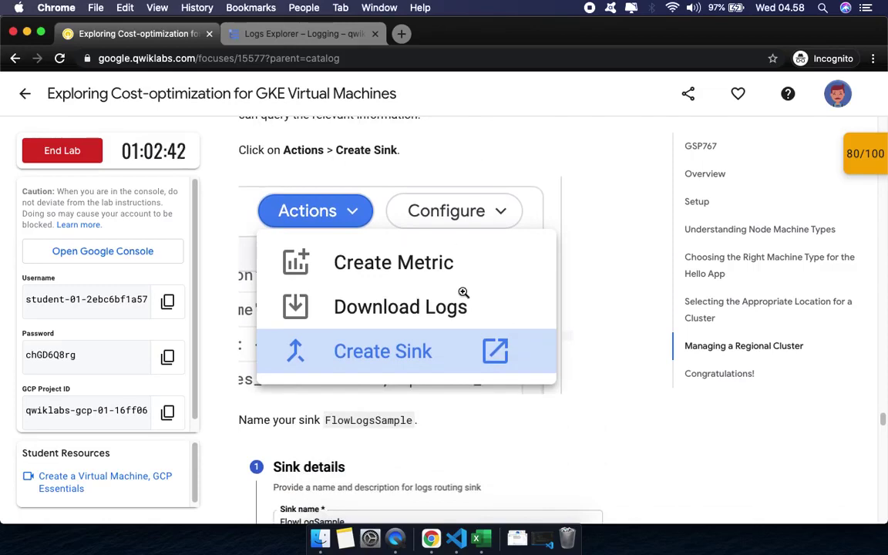
left_click(307, 34)
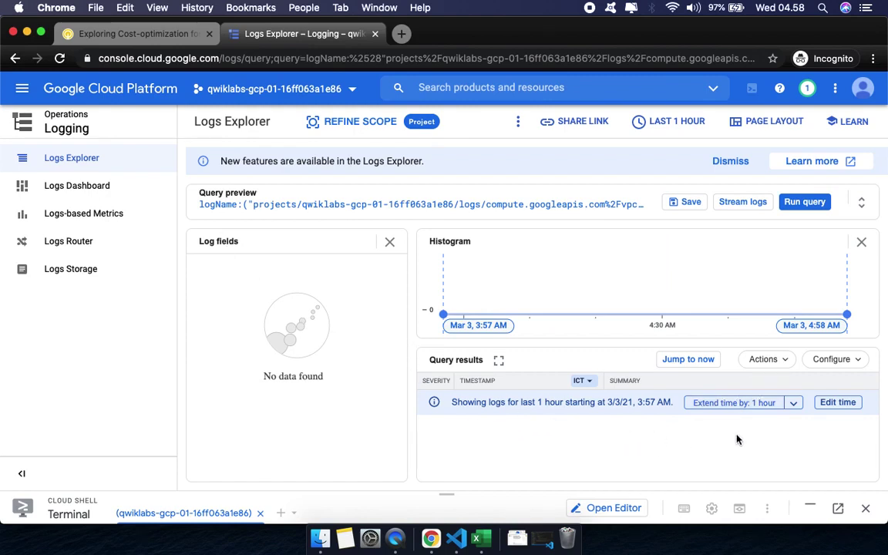
left_click(775, 360)
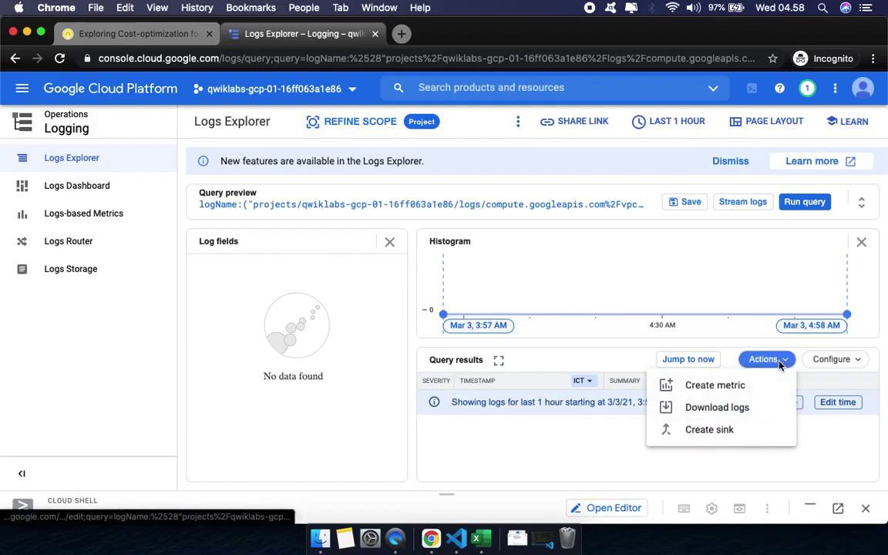
left_click(704, 436)
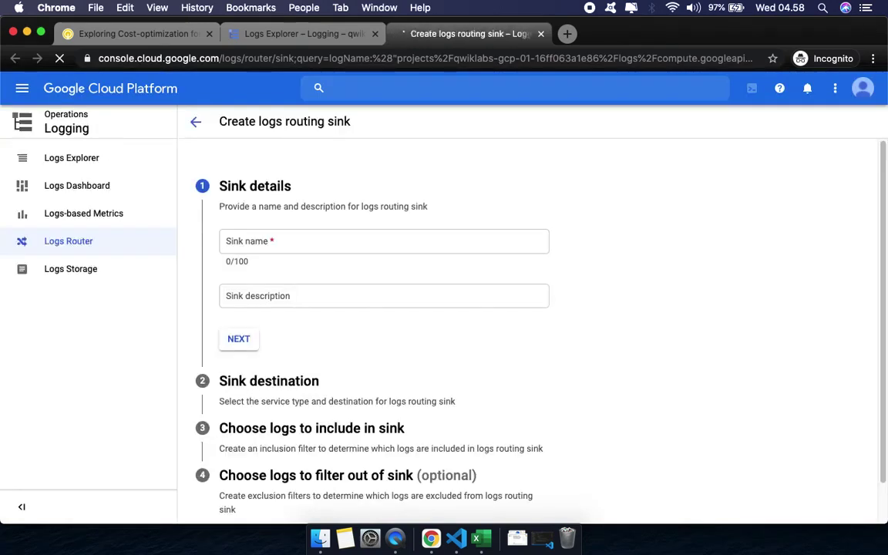
Step: Name the sink FlowLogsSample, copying the name from the lab instructions, and continue to the sink destination
left_click(138, 32)
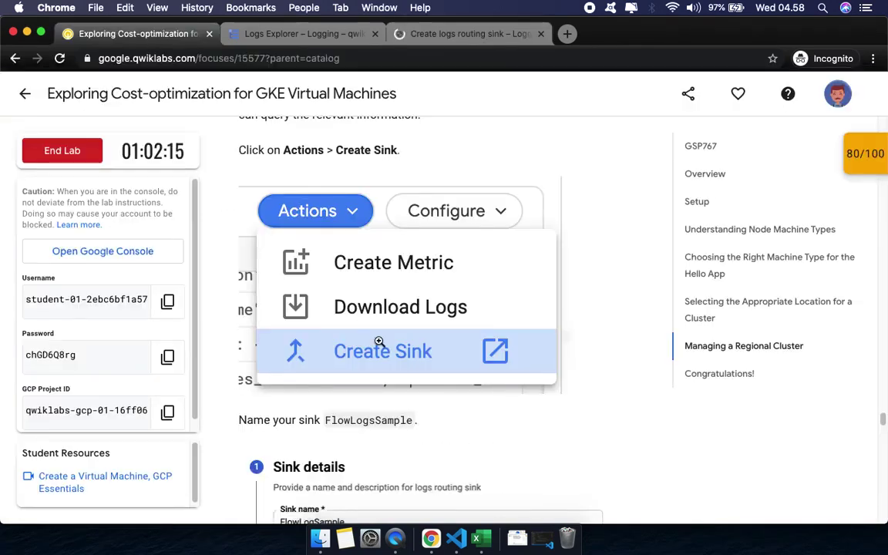
scroll(378, 341, "down", 5)
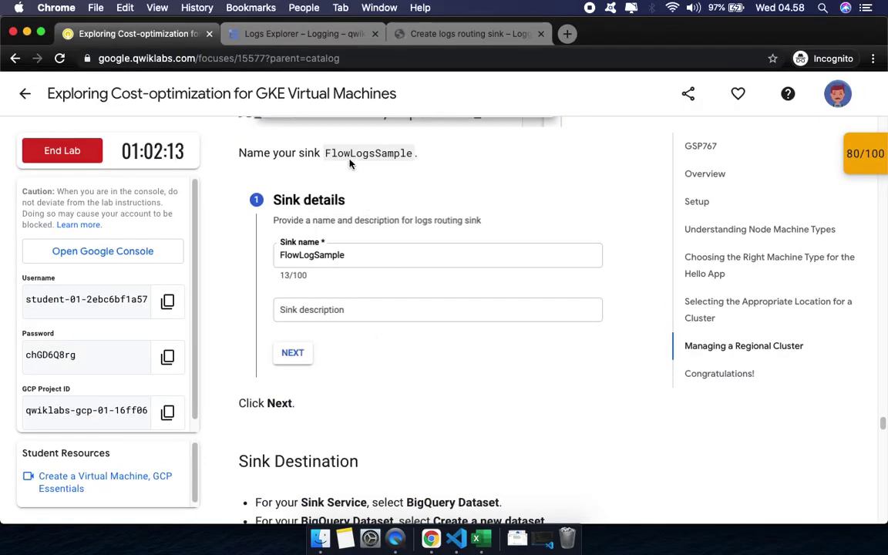
double_click(349, 157)
right_click(353, 154)
left_click(376, 185)
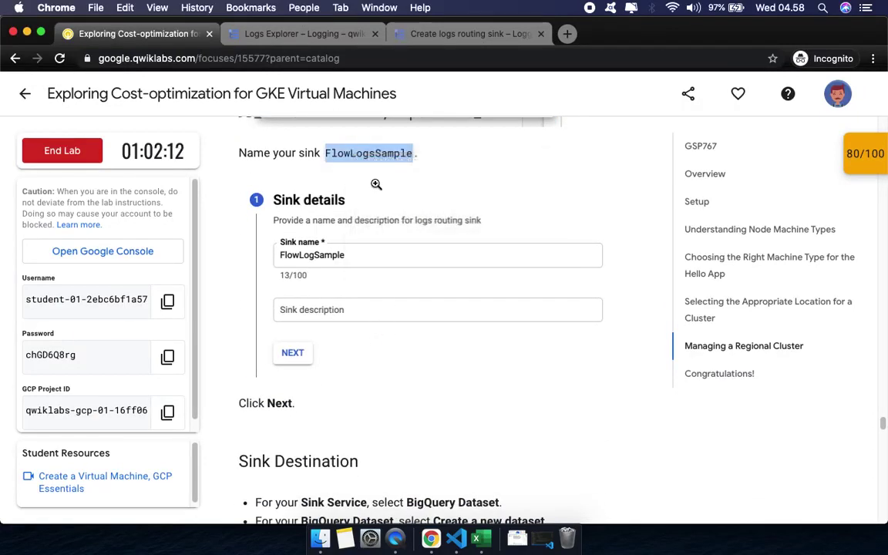
left_click(451, 34)
left_click(284, 242)
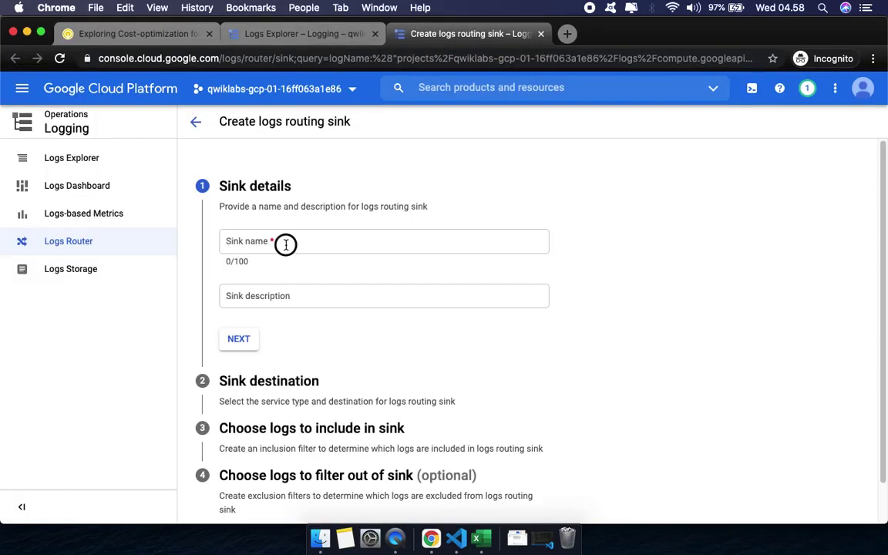
key("super+v")
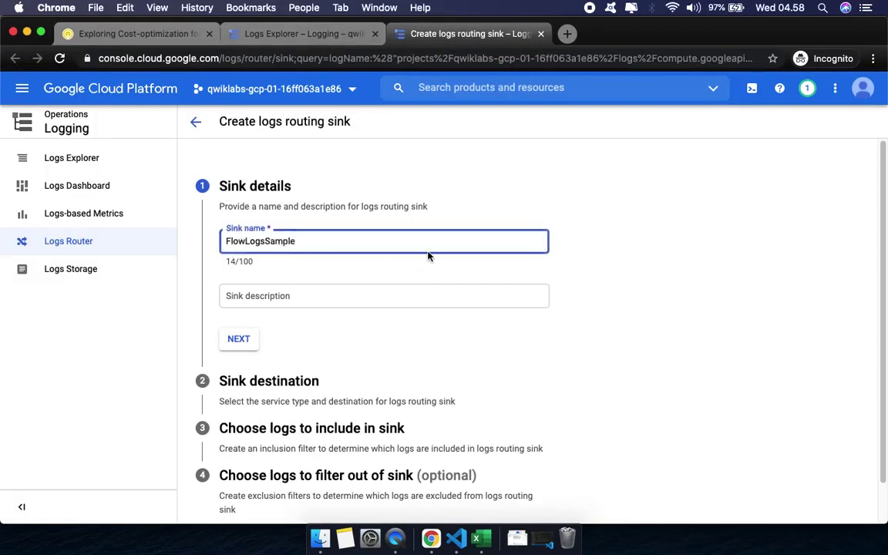
left_click(158, 38)
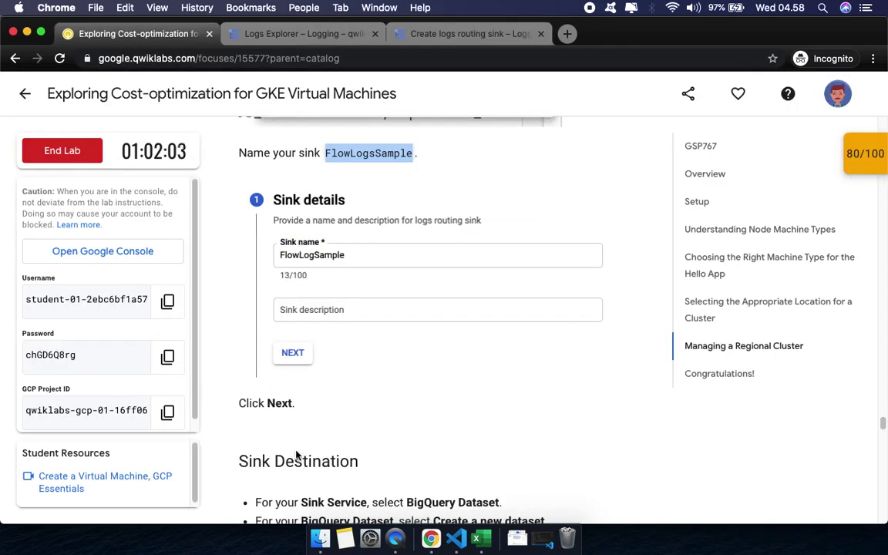
scroll(370, 462, "down", 5)
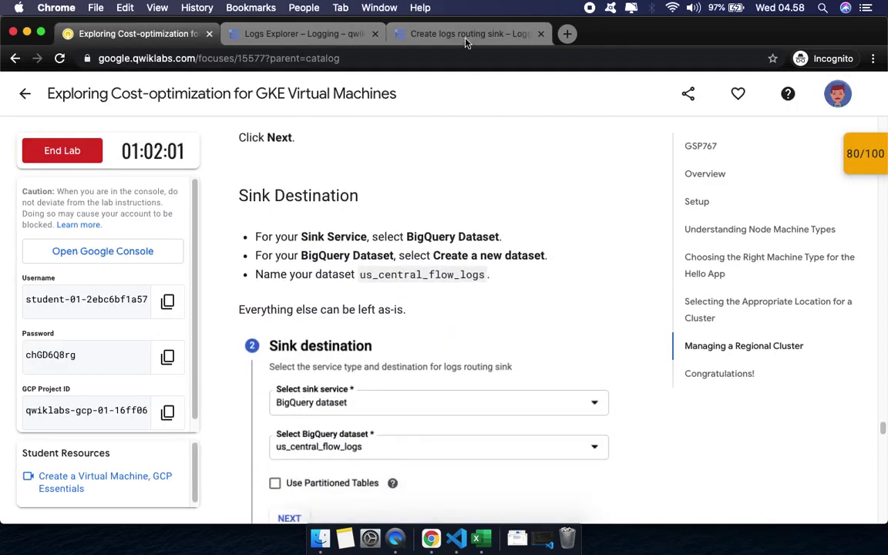
left_click(466, 38)
left_click(240, 339)
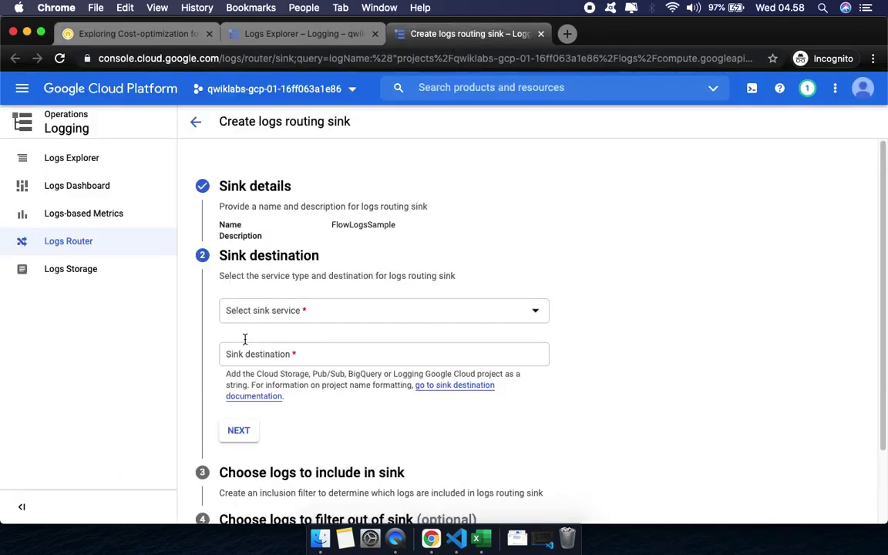
Step: Following the lab's Sink Destination instructions, set the sink service to BigQuery dataset
left_click(117, 37)
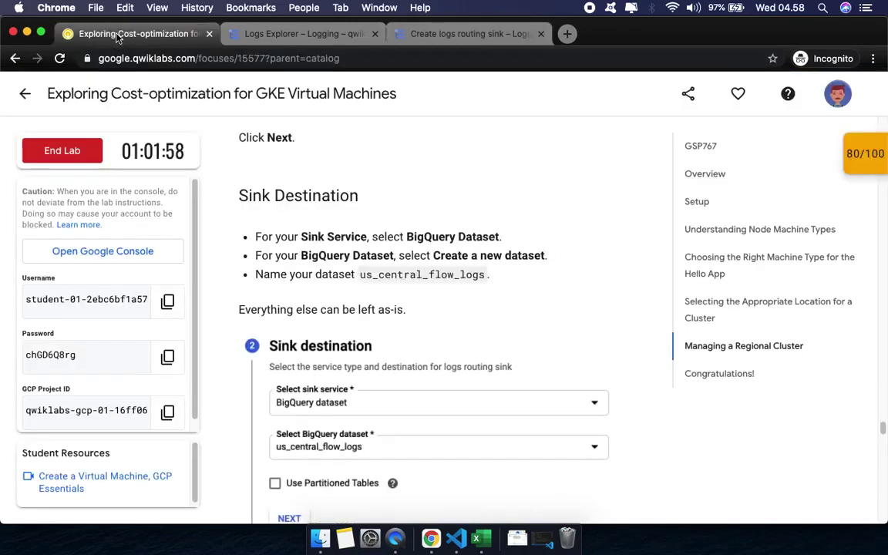
left_click_drag(406, 236, 500, 237)
left_click(466, 34)
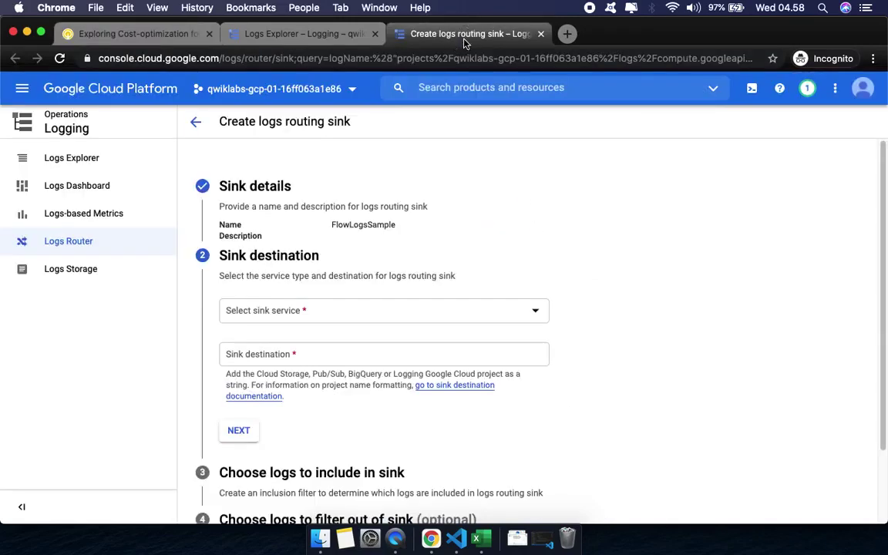
left_click(535, 312)
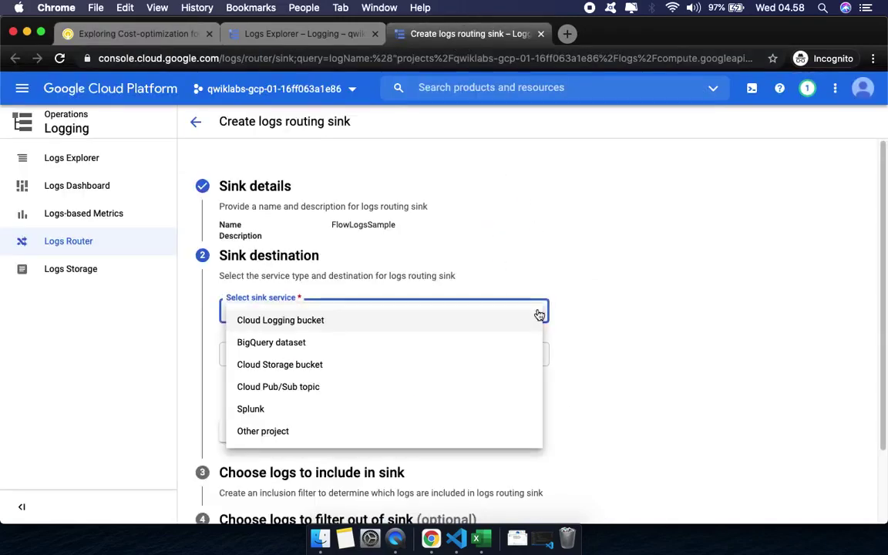
left_click(304, 341)
Step: Create a new BigQuery dataset as the sink's destination, named us_central_flow_logs as given in the lab instructions
left_click(133, 38)
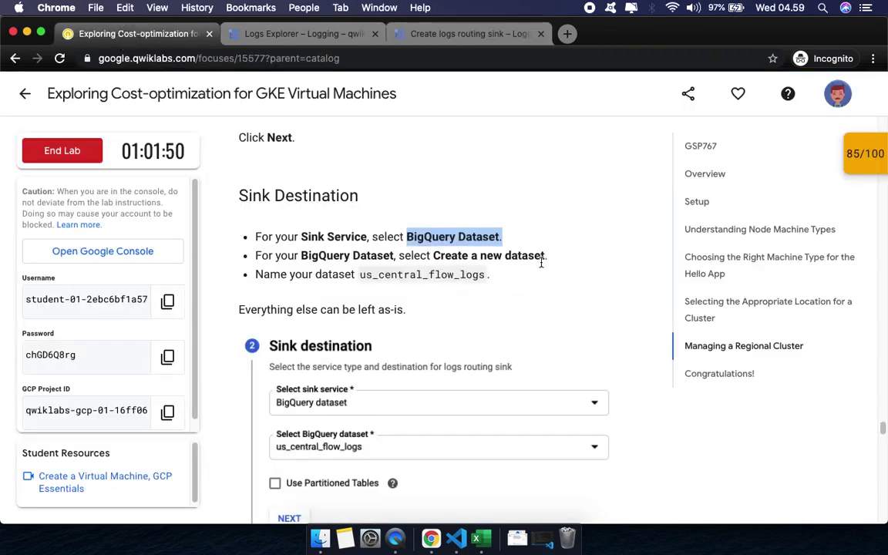
left_click(426, 36)
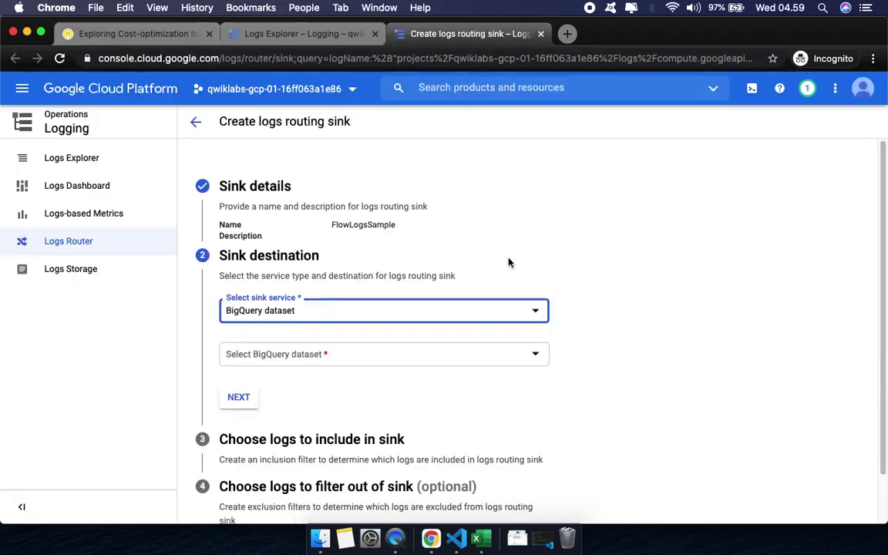
left_click(539, 354)
left_click(343, 362)
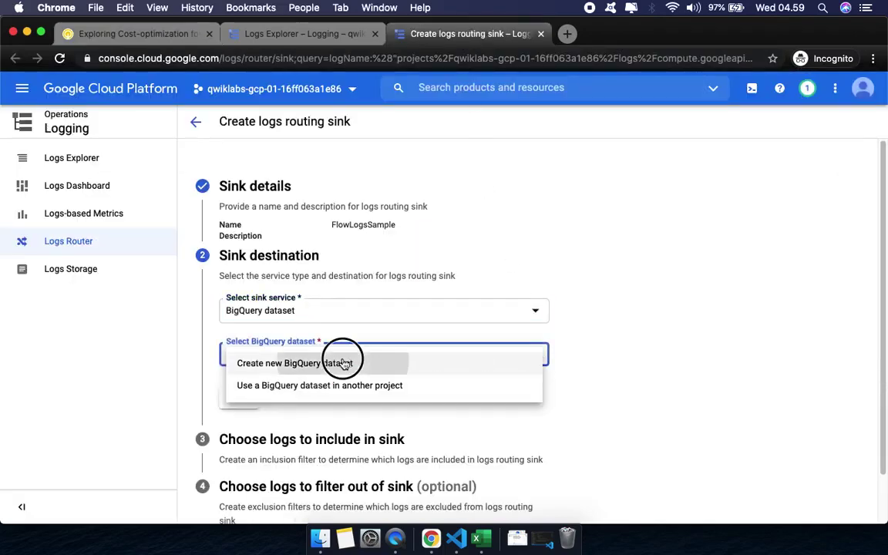
left_click(124, 32)
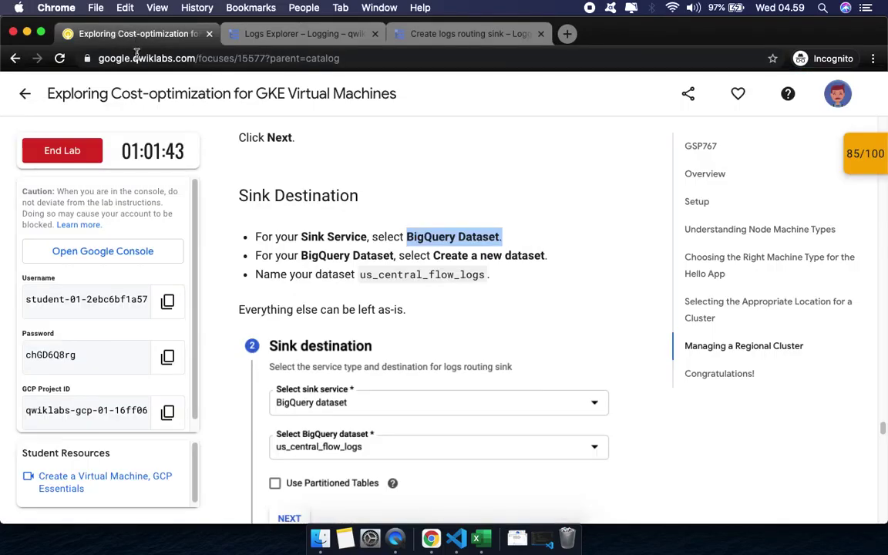
double_click(388, 274)
right_click(393, 274)
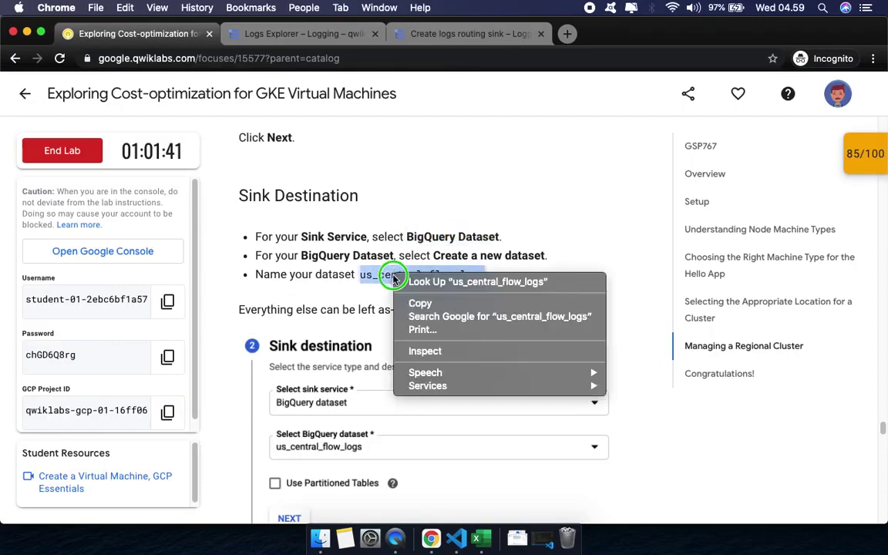
left_click(436, 309)
left_click(469, 34)
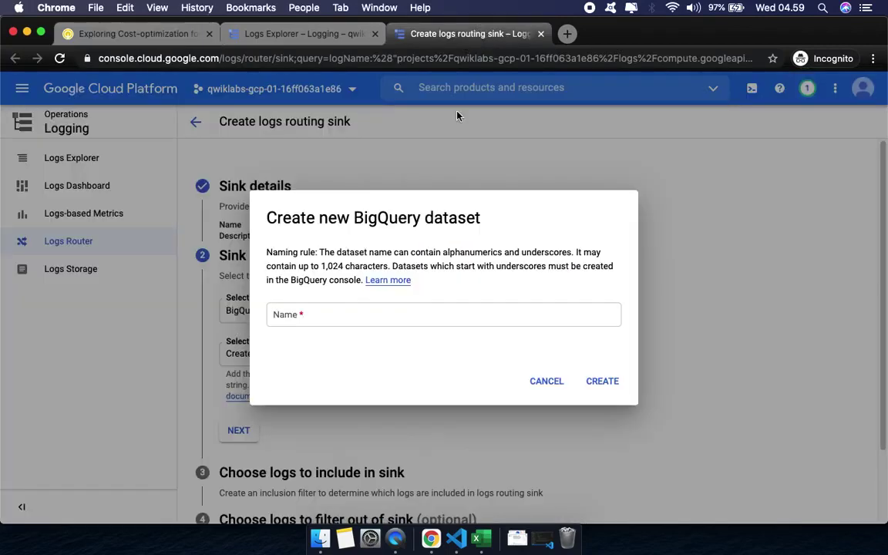
left_click(425, 314)
key("super+v")
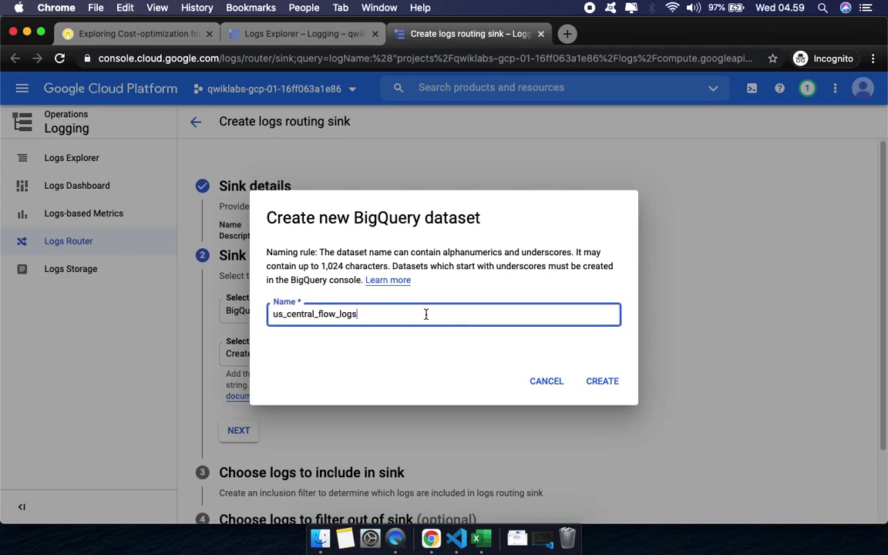
left_click(601, 383)
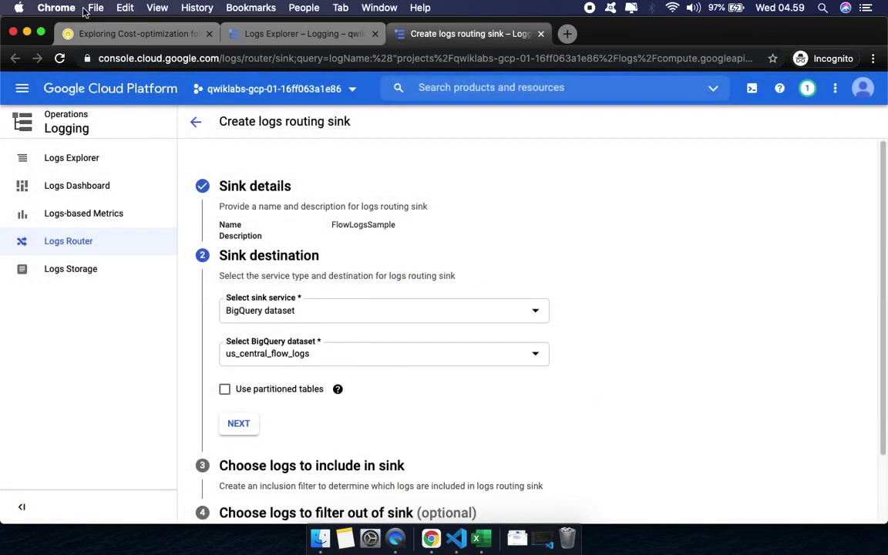
Step: Check the remaining sink instructions in the lab and create the sink, leaving the other settings as they are
left_click(93, 33)
scroll(422, 355, "down", 5)
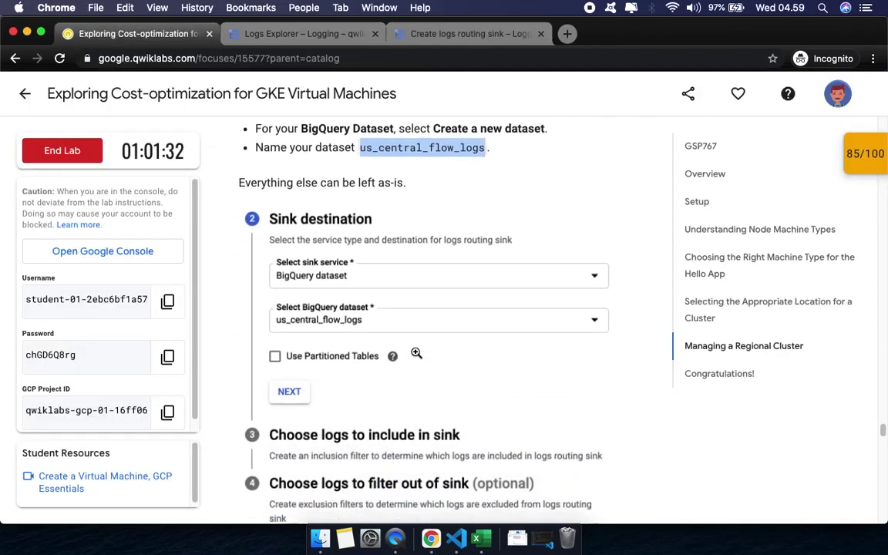
scroll(240, 355, "down", 2)
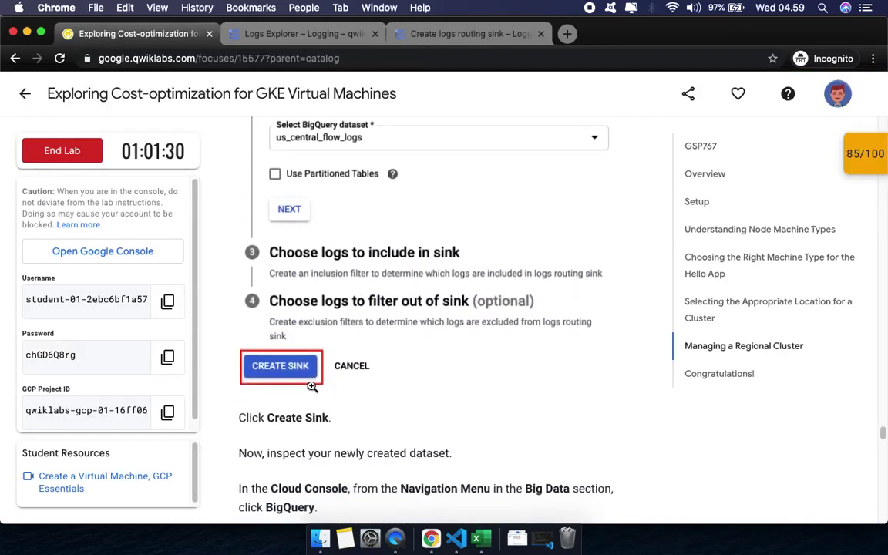
scroll(337, 378, "up", 1)
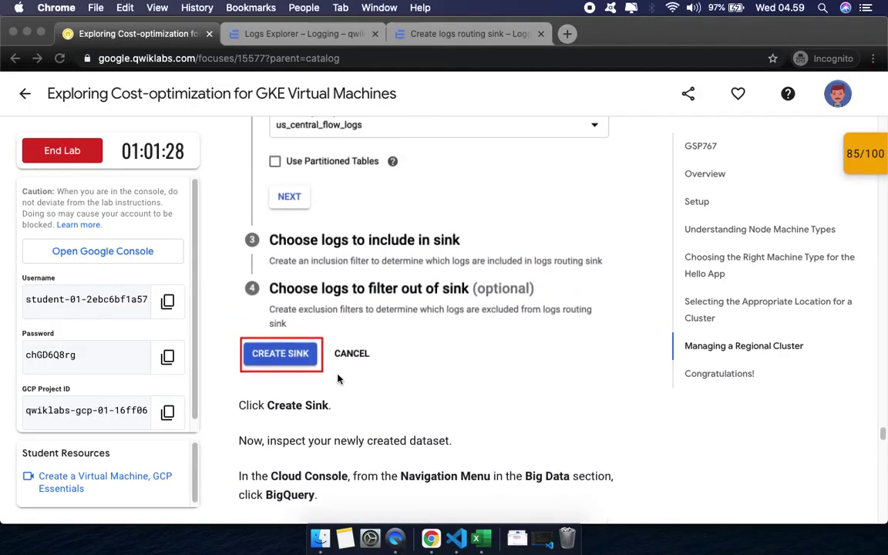
scroll(339, 381, "down", 3)
left_click(503, 34)
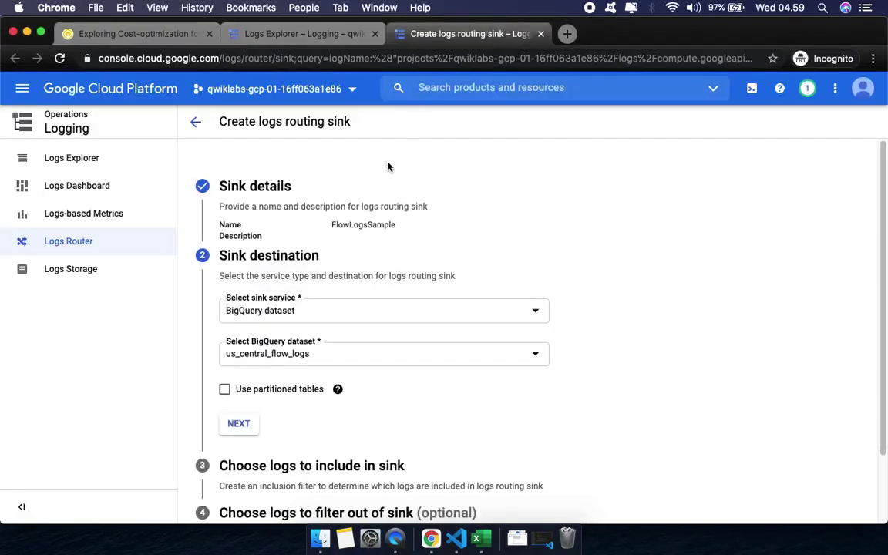
scroll(507, 414, "down", 2)
left_click(224, 494)
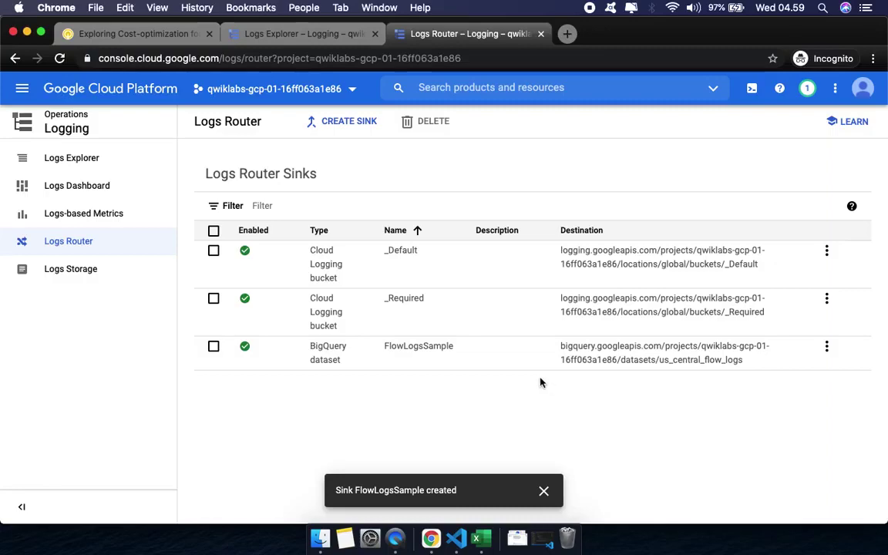
Step: Read the lab instructions for inspecting the new dataset, open BigQuery in the Cloud Console and dismiss its welcome message
left_click(132, 34)
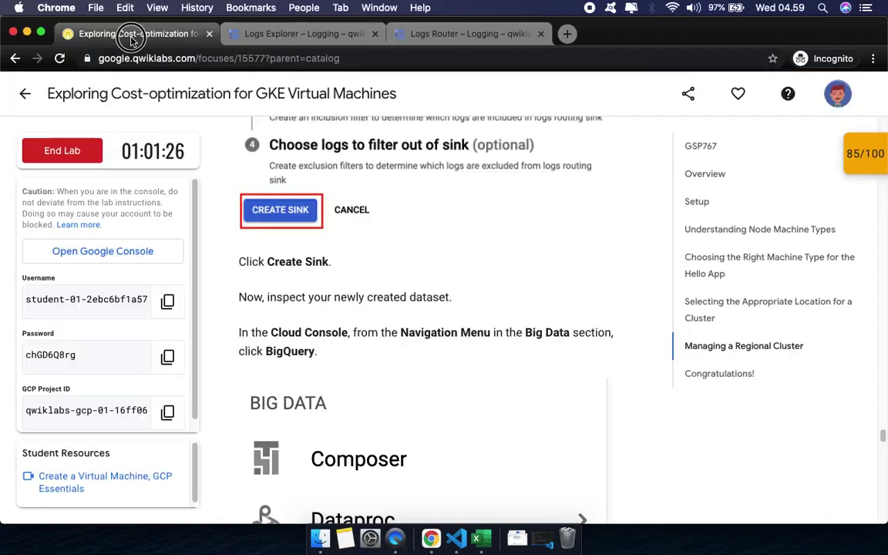
scroll(366, 279, "down", 5)
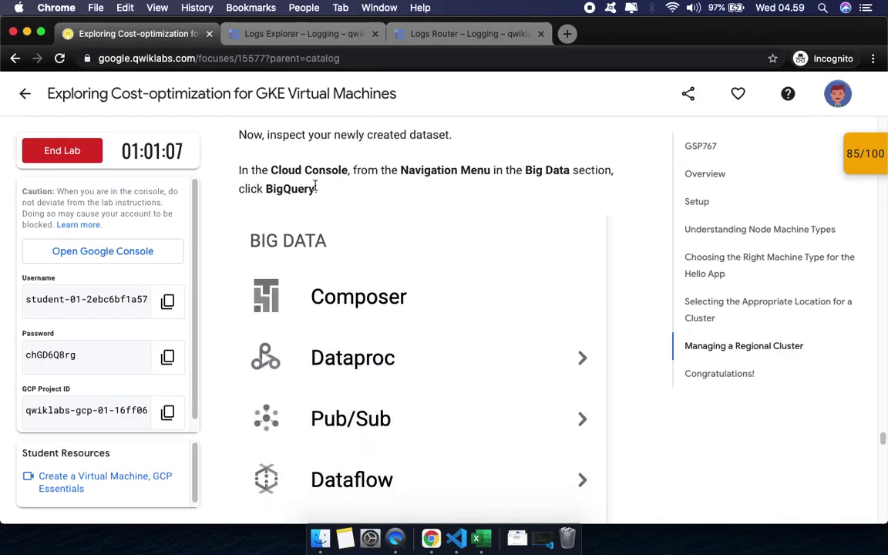
scroll(368, 198, "down", 1)
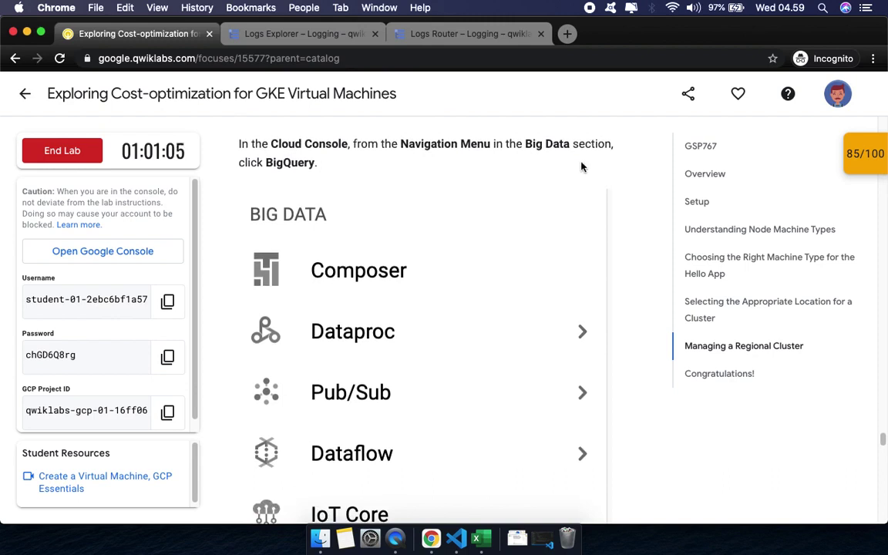
scroll(502, 360, "down", 4)
scroll(400, 370, "down", 6)
scroll(417, 370, "down", 2)
left_click(484, 33)
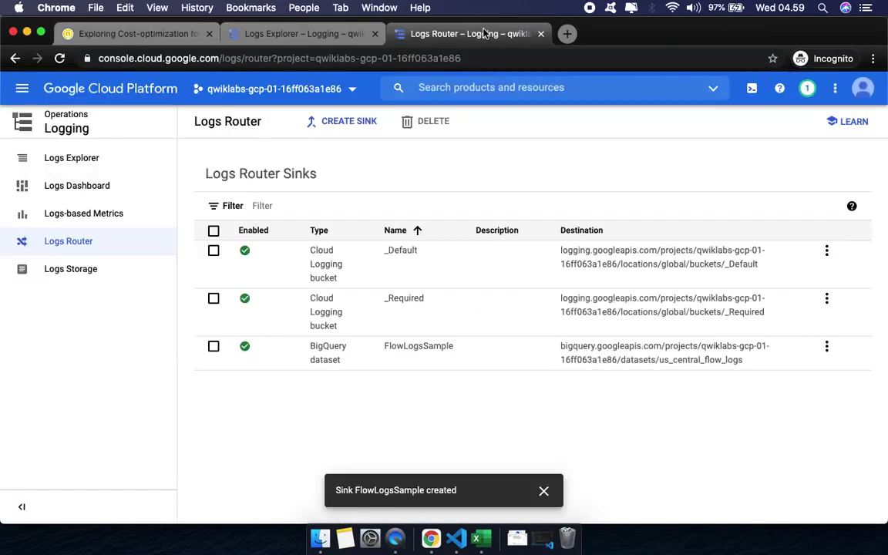
left_click(22, 88)
left_click_drag(198, 210, 187, 422)
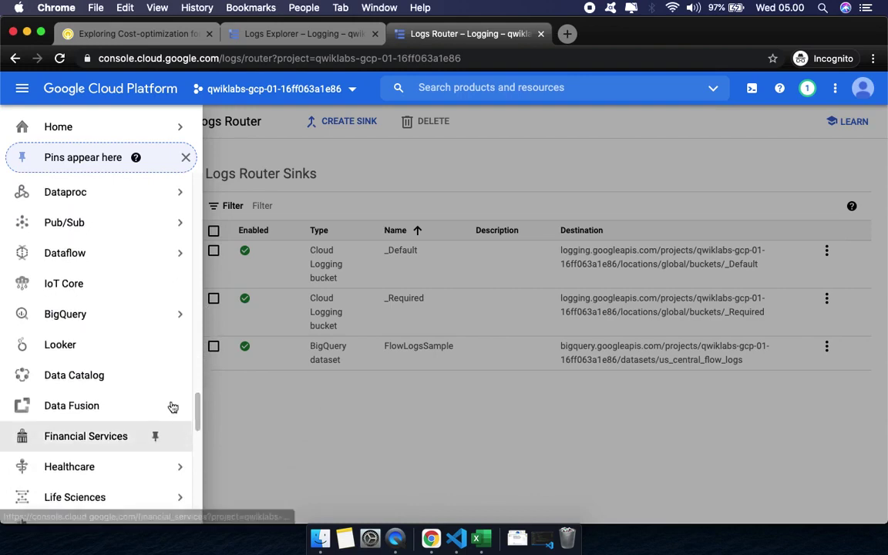
key("Escape")
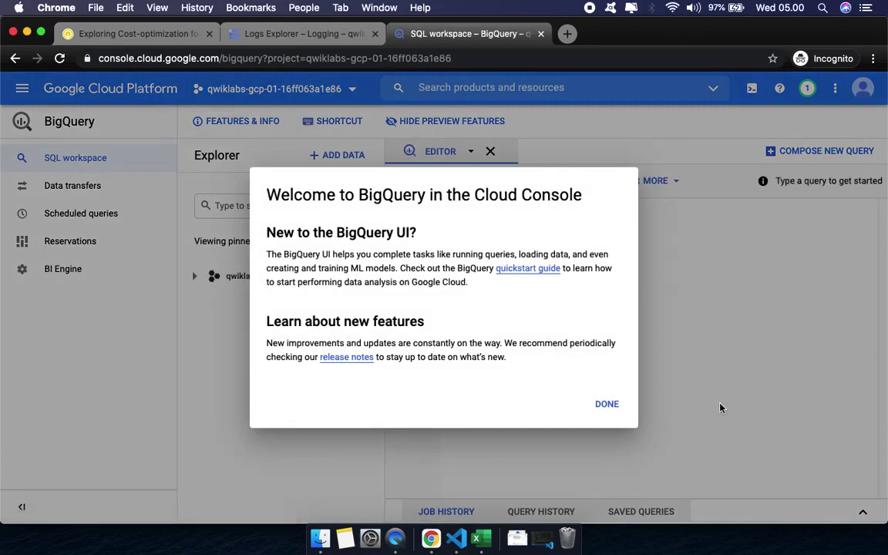
left_click(605, 405)
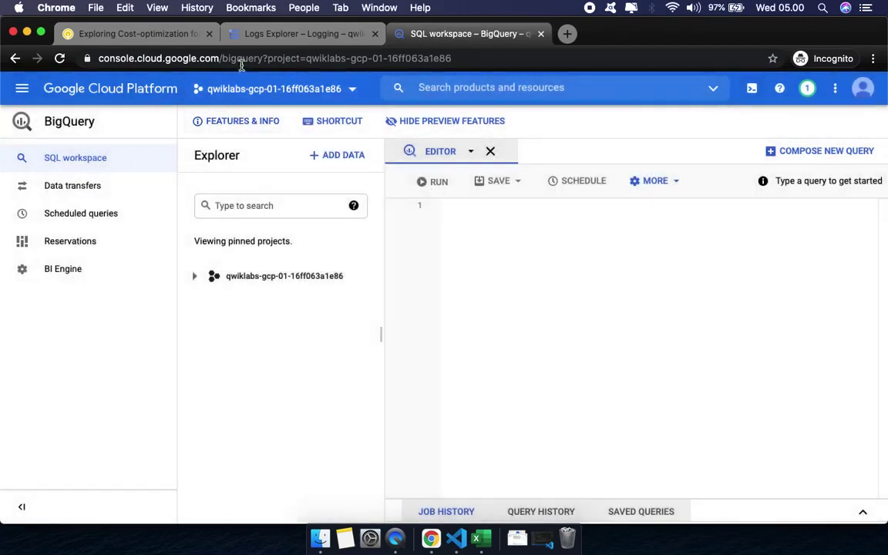
Step: Following the lab instructions, expand the project in the BigQuery explorer and open the us_central_flow_logs dataset
left_click(136, 37)
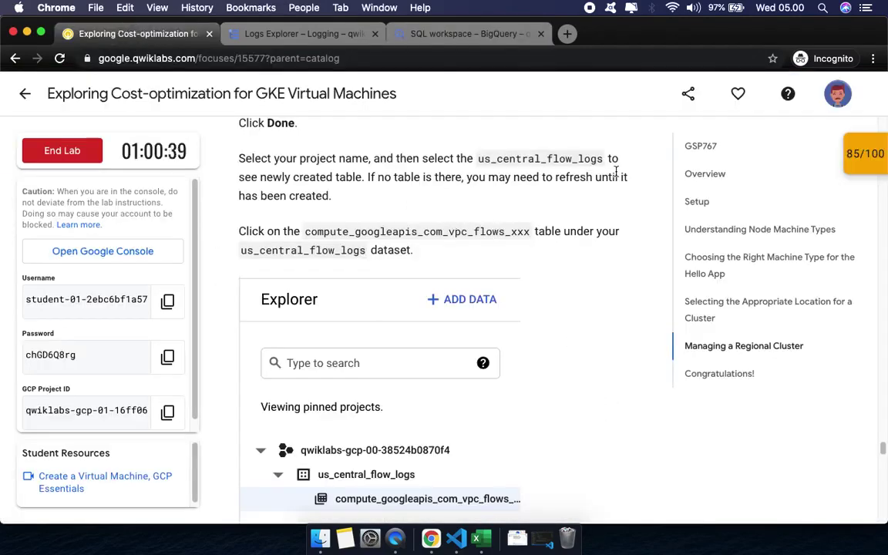
scroll(359, 171, "down", 1)
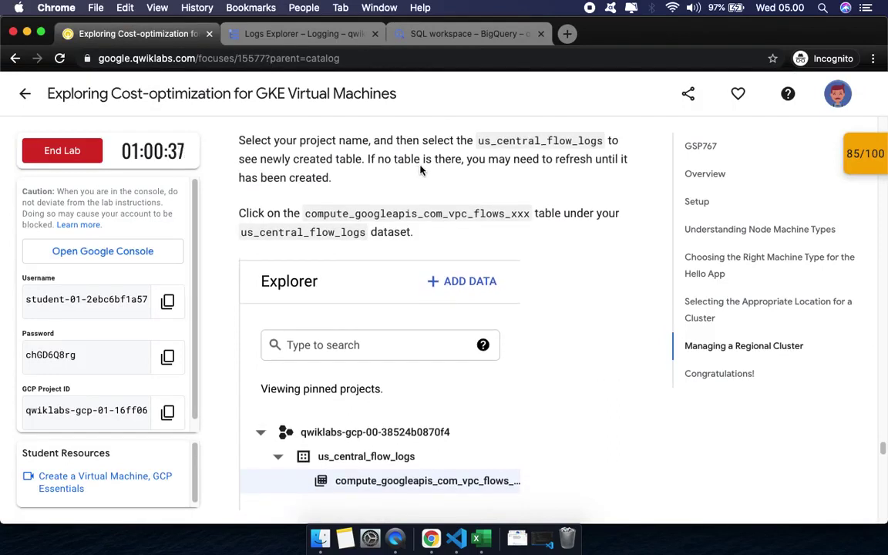
left_click(481, 34)
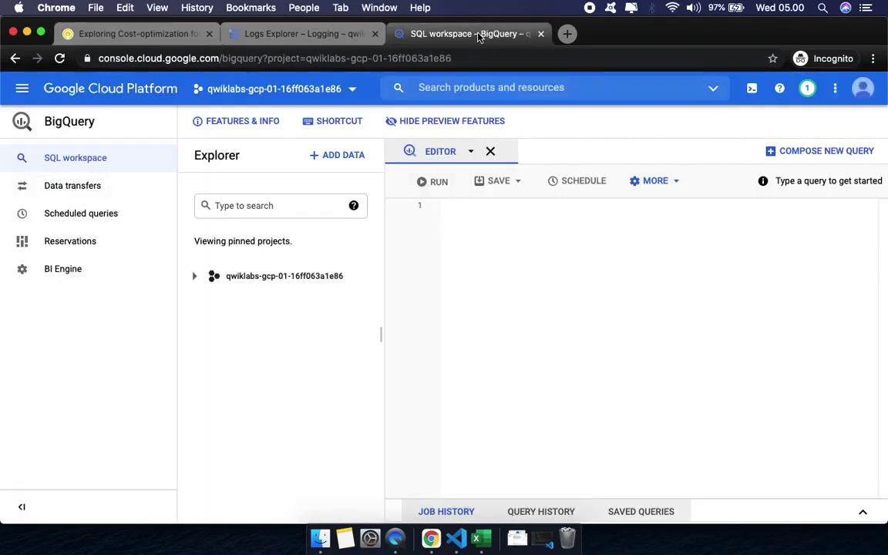
left_click(193, 277)
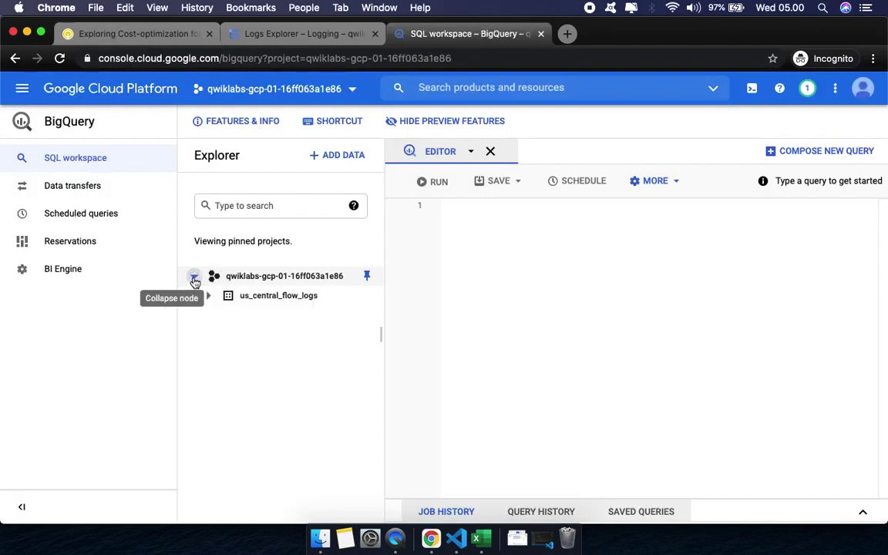
left_click(209, 297)
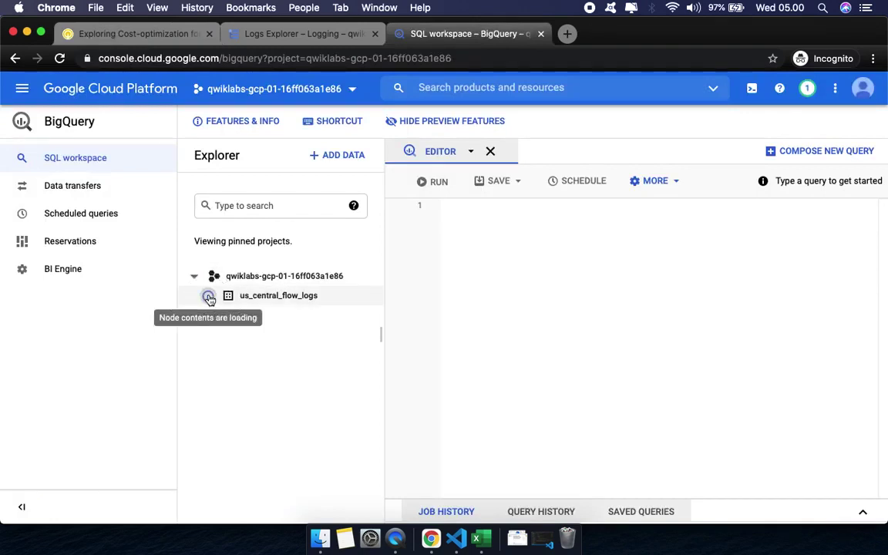
left_click(300, 301)
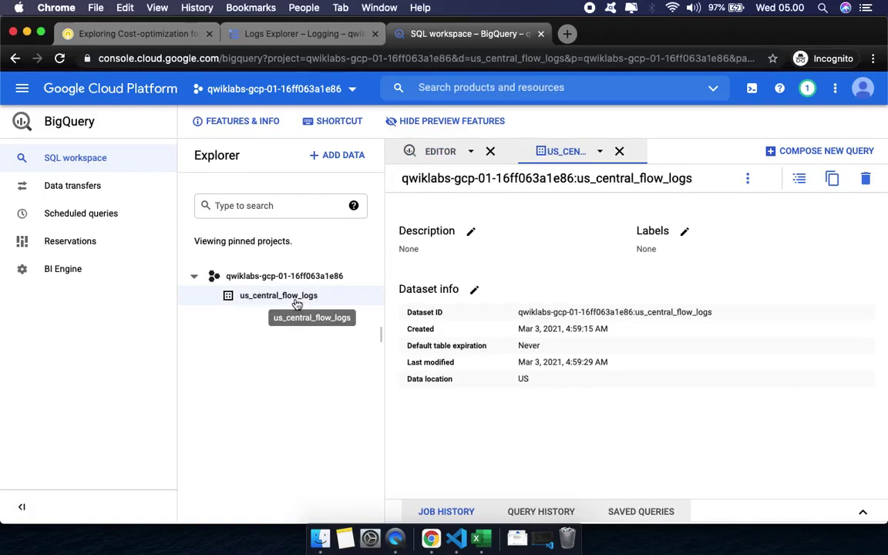
left_click(295, 302)
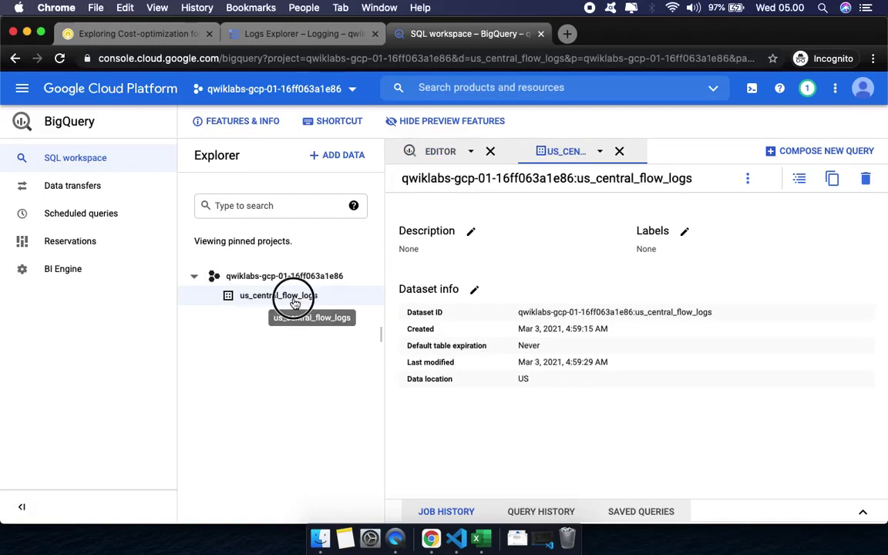
Step: Recheck the lab's table instructions and look for the VPC flows table under the project and its us_central_flow_logs dataset
left_click(123, 33)
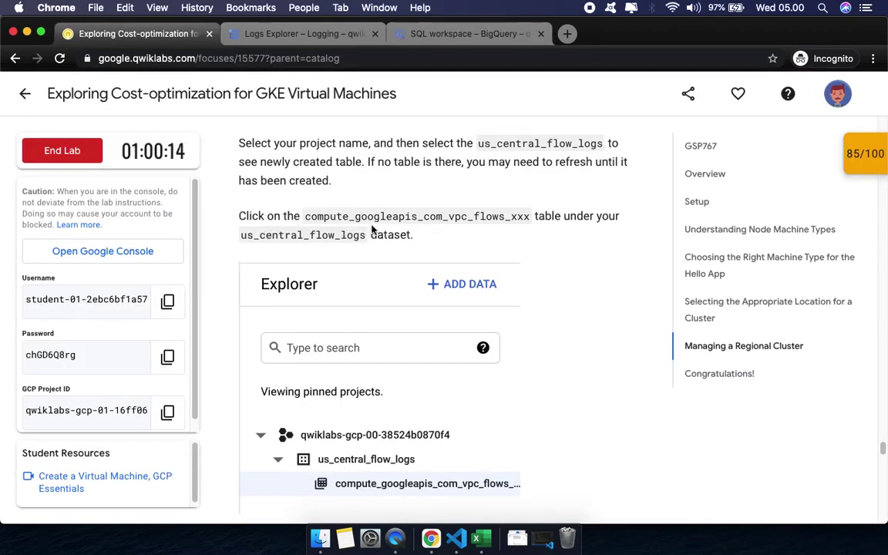
left_click(481, 36)
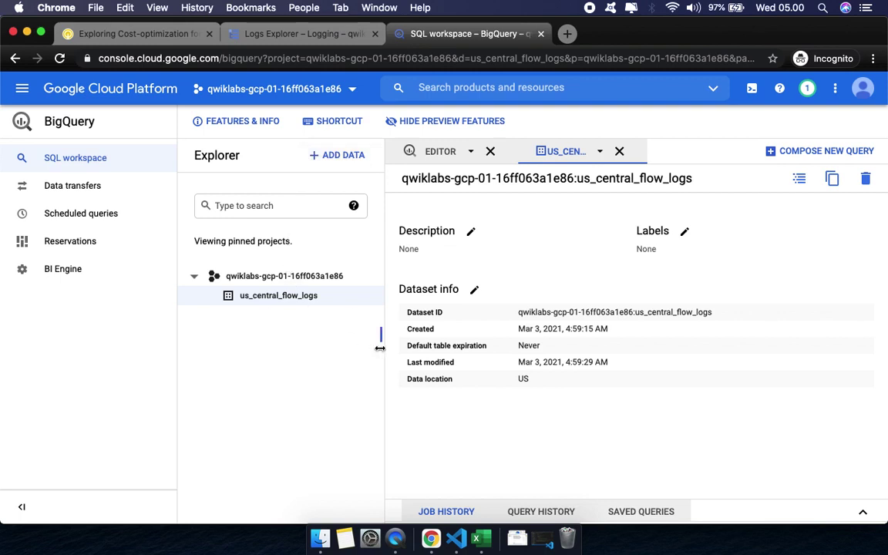
left_click(261, 300)
left_click(264, 299)
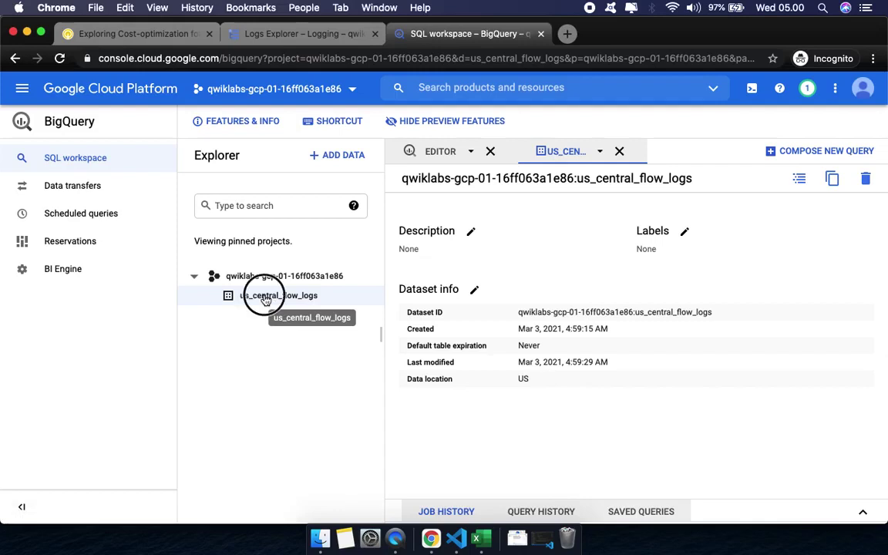
left_click(262, 282)
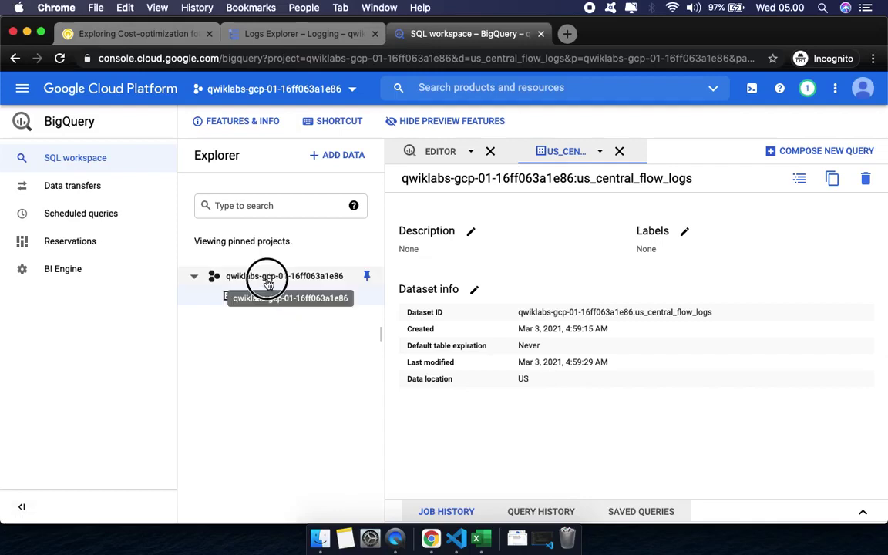
left_click(259, 296)
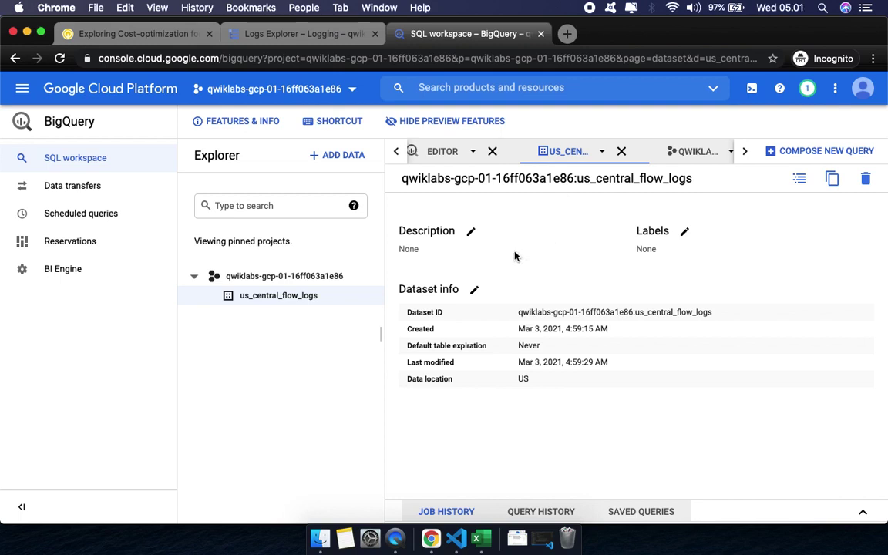
Step: Close the project, dataset and query editor views, reopen the us_central_flow_logs dataset and check its additional actions
left_click(691, 155)
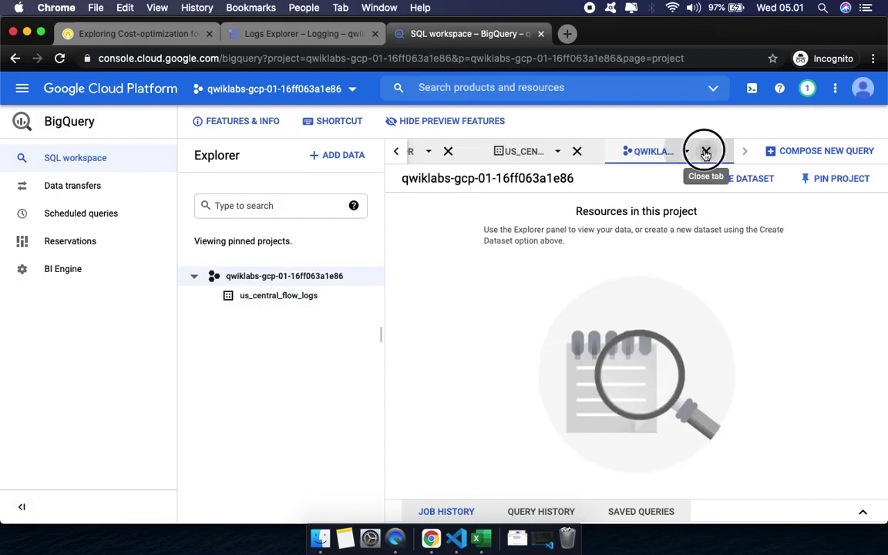
left_click(706, 153)
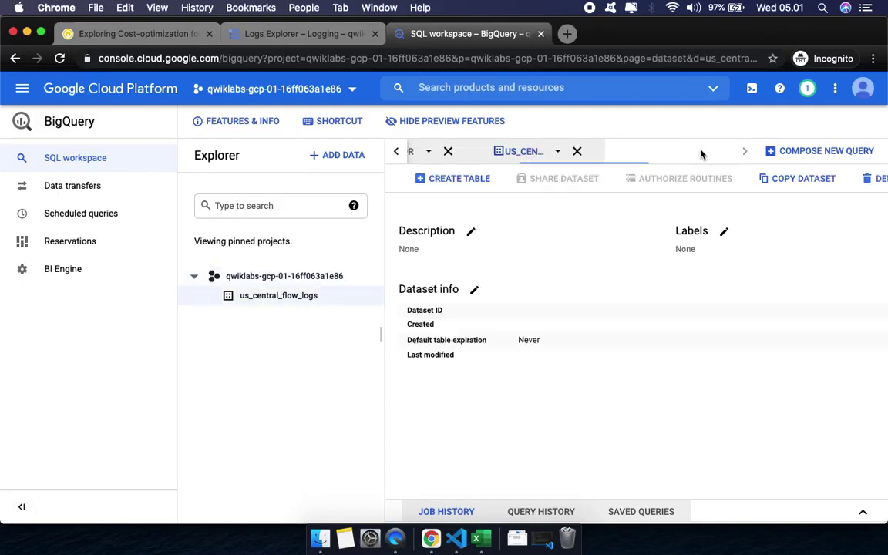
left_click(577, 152)
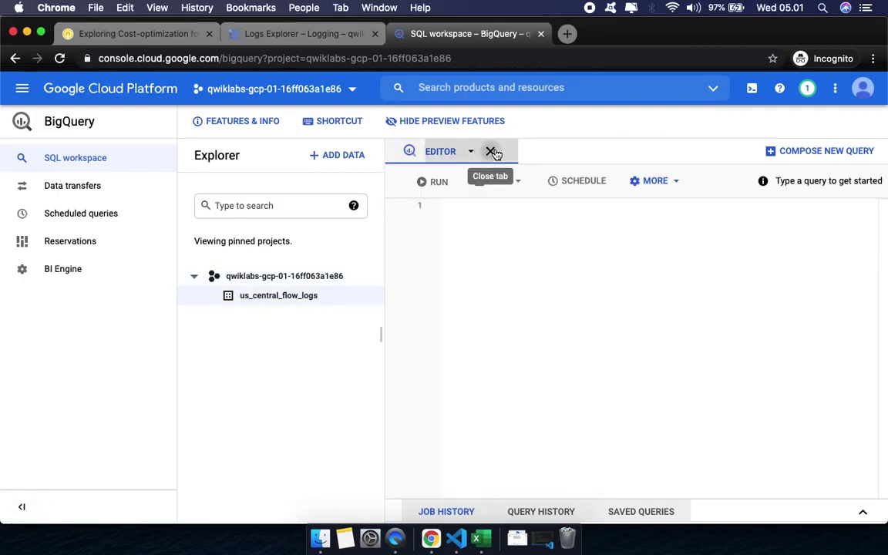
left_click(491, 152)
left_click(252, 296)
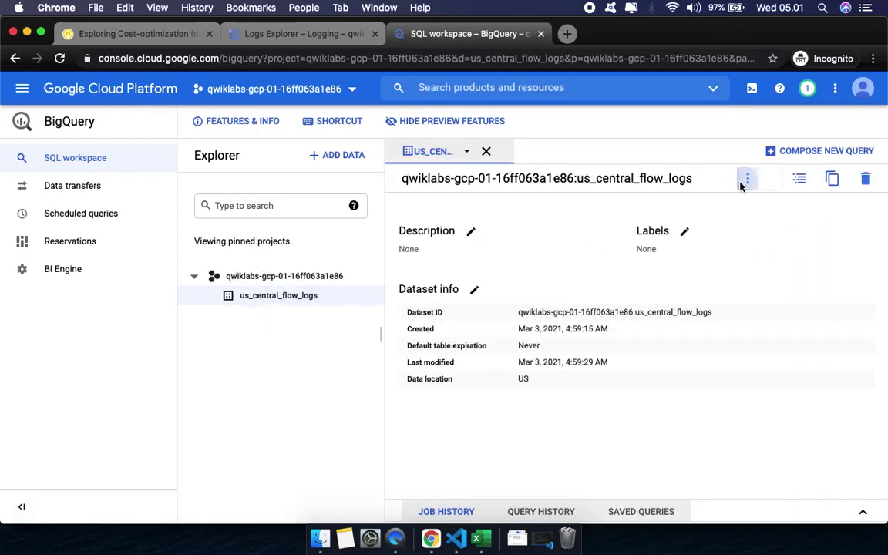
left_click(747, 180)
left_click(663, 178)
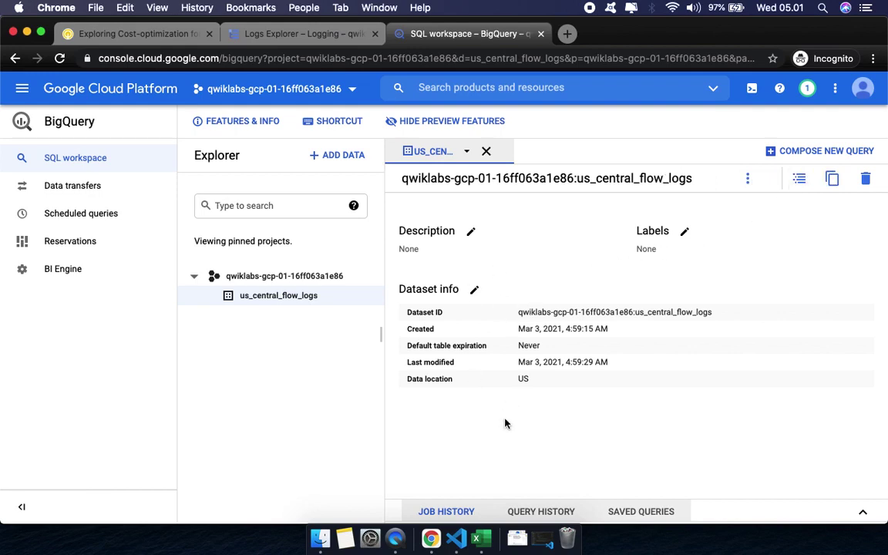
Step: Reread the lab's note about refreshing when no table is listed, and return to the BigQuery workspace
left_click(132, 34)
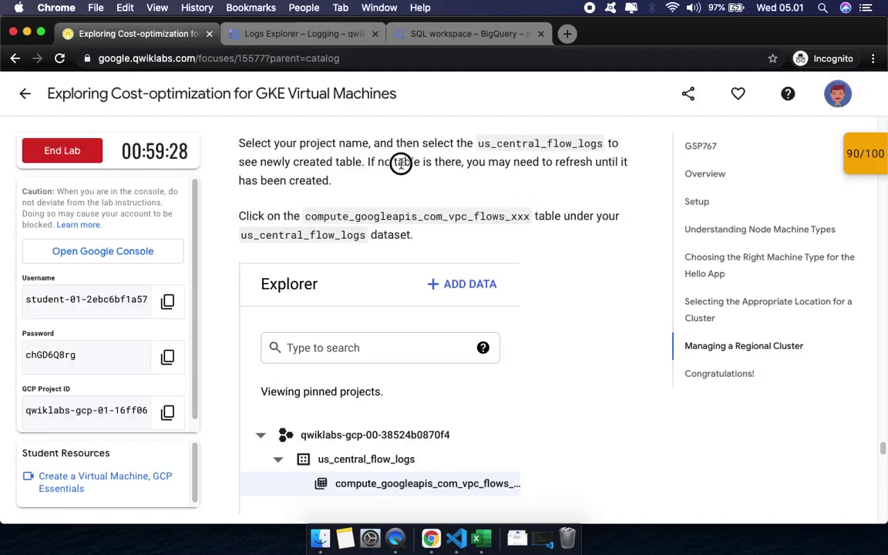
left_click_drag(457, 163, 628, 161)
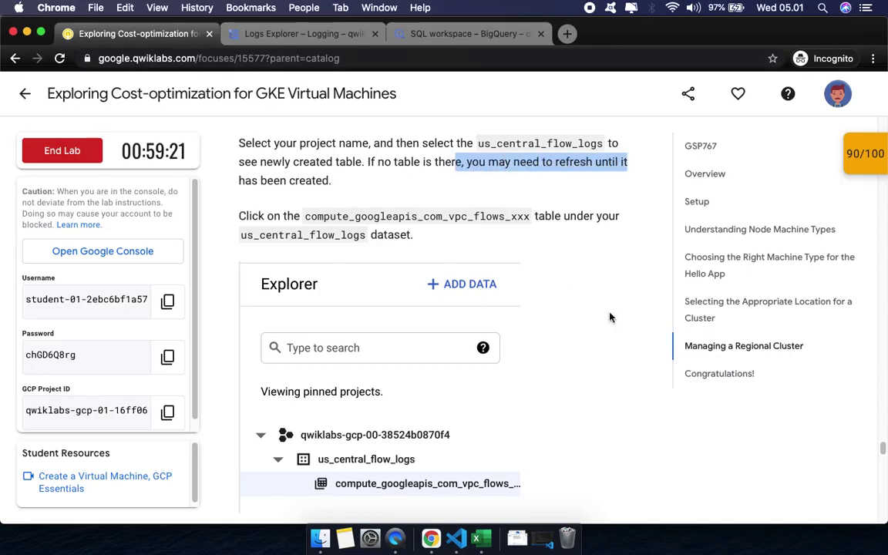
scroll(462, 400, "down", 1)
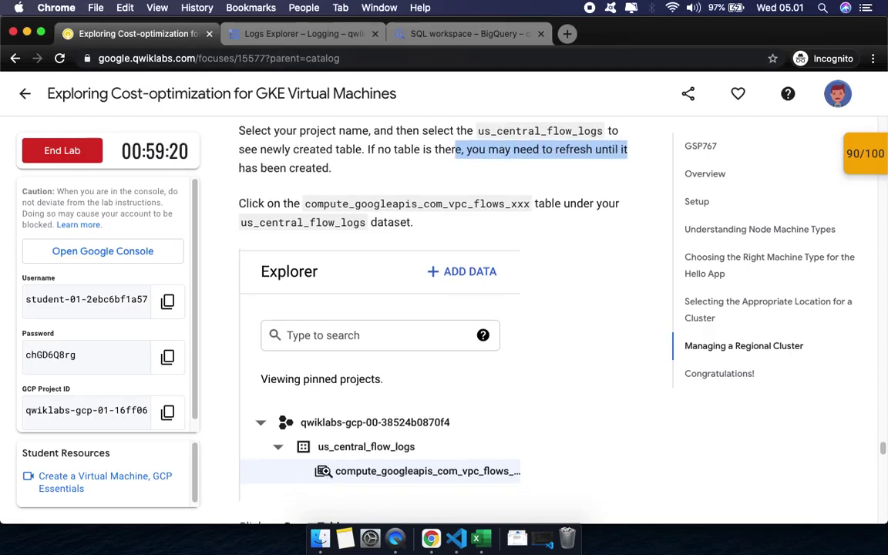
left_click(360, 37)
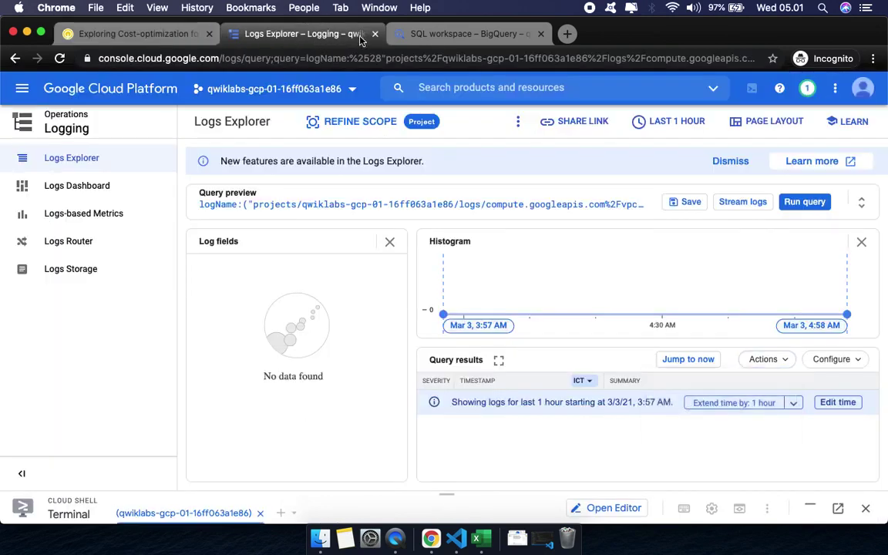
left_click(450, 36)
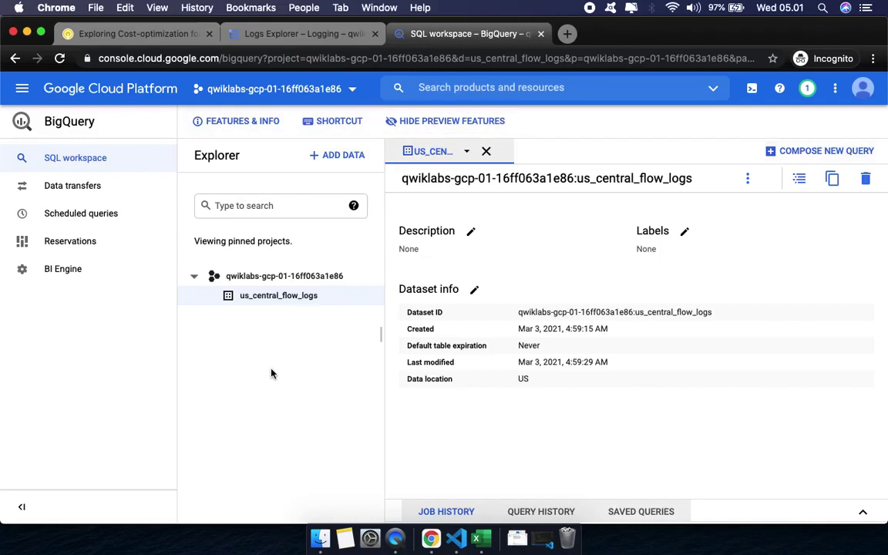
Step: Reload the BigQuery page, expand the project's us_central_flow_logs dataset and open its compute_googleapis_com_vpc_flows_ table
left_click(61, 60)
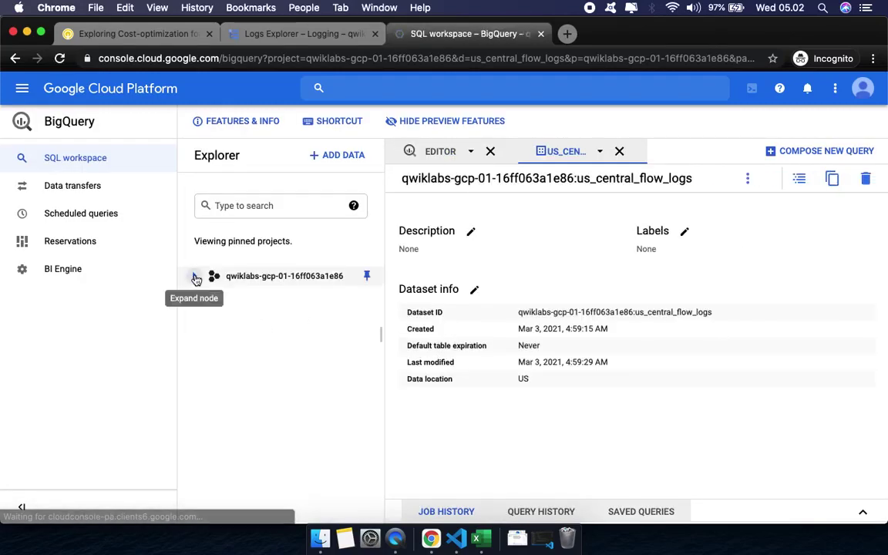
left_click(194, 275)
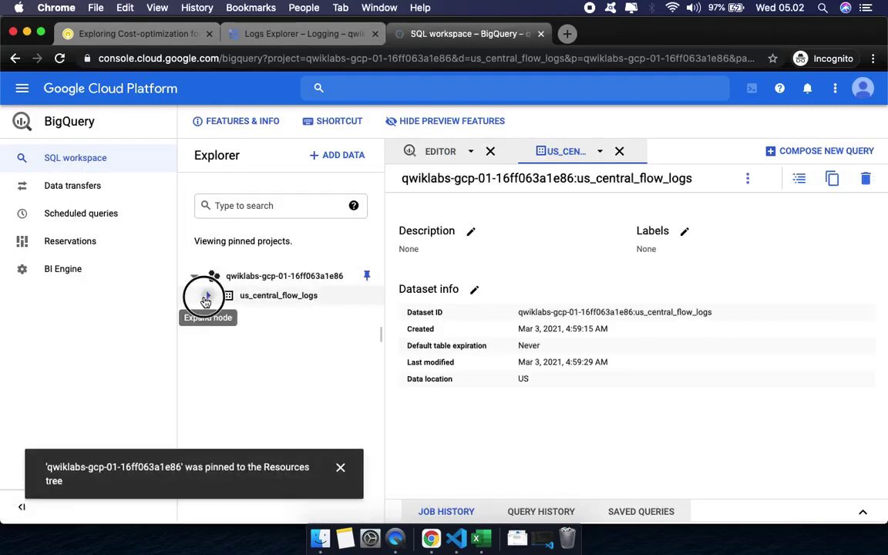
left_click(207, 296)
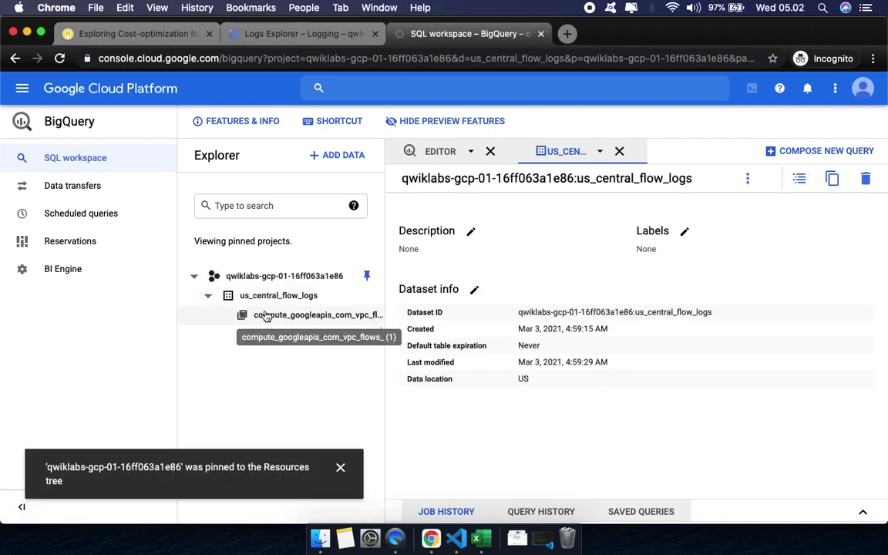
left_click(264, 315)
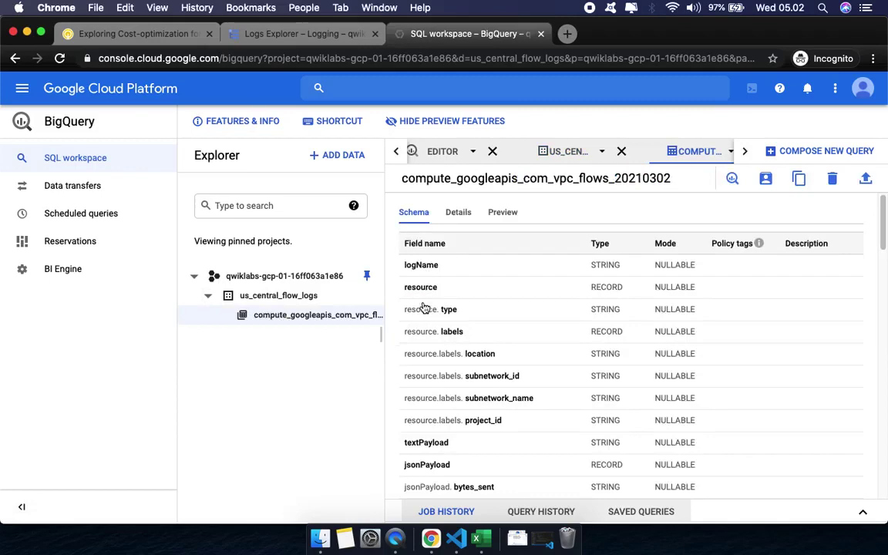
Step: Look through the VPC flows table's schema fields and view the table's details
scroll(493, 448, "down", 10)
scroll(496, 449, "down", 15)
scroll(493, 437, "up", 10)
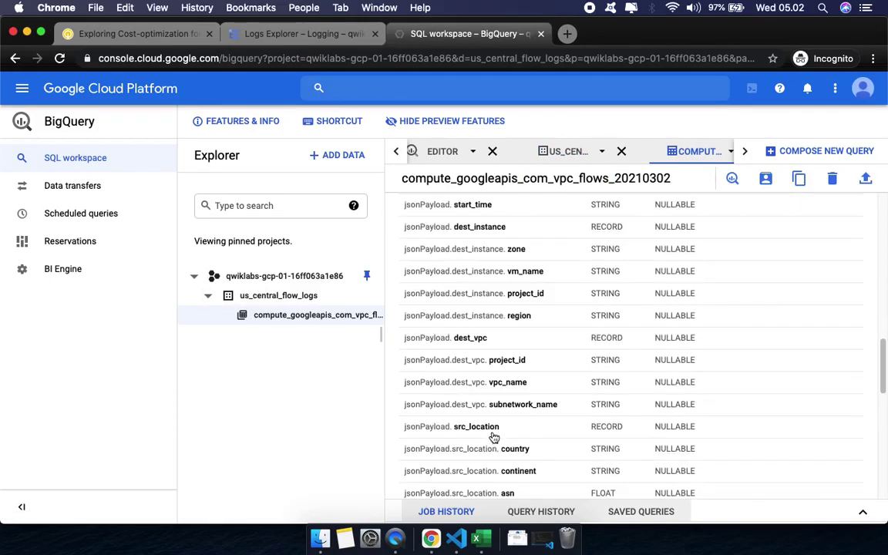
scroll(494, 435, "up", 10)
left_click(458, 216)
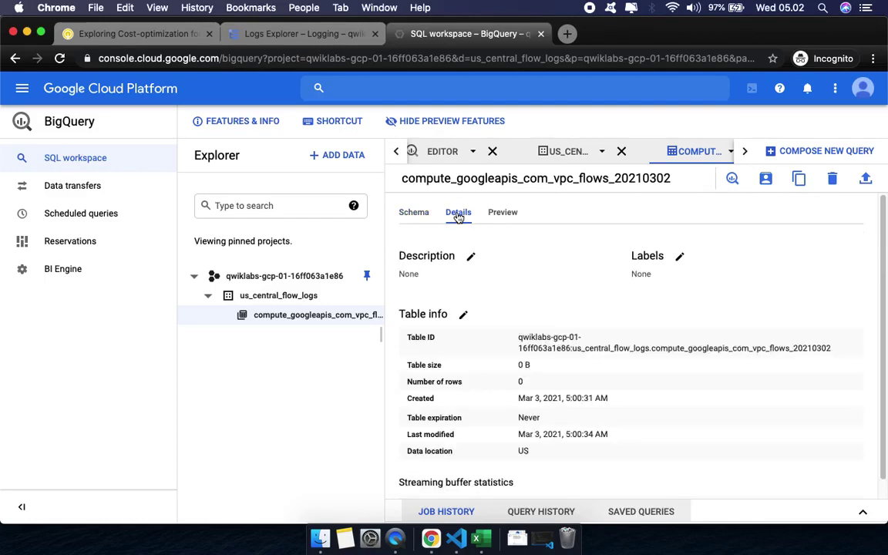
Step: Look through the rest of the VPC flows table's details and preview its rows
scroll(481, 415, "down", 2)
scroll(428, 371, "up", 2)
left_click(505, 213)
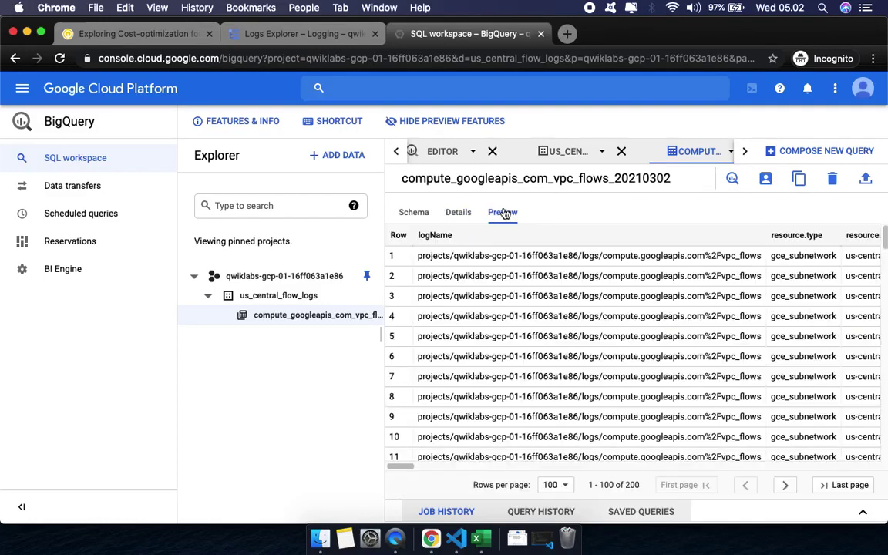
mouse_move(401, 466)
left_mouse_down()
mouse_move(857, 479)
mouse_move(386, 468)
left_mouse_up()
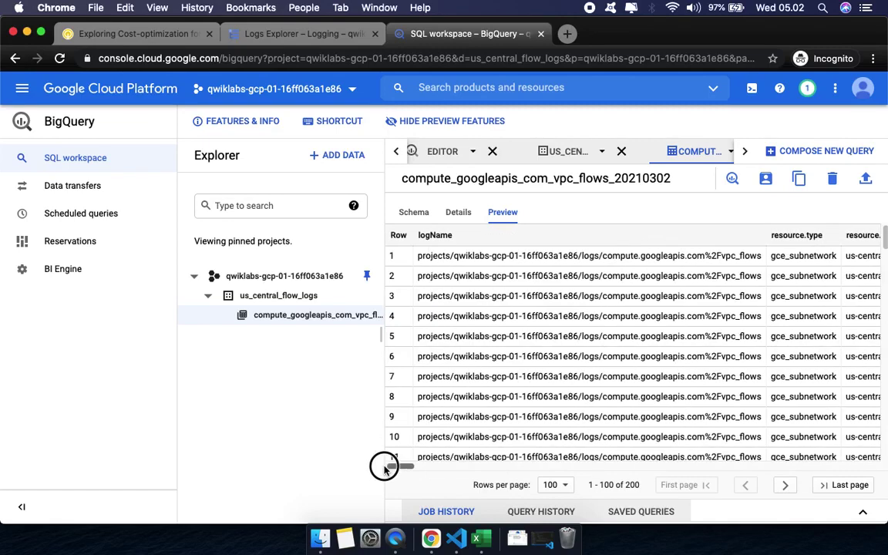
Step: Read the lab's Query Table instructions, and open a new query on the compute_googleapis_com_vpc_flows_20210302 table
left_click(135, 34)
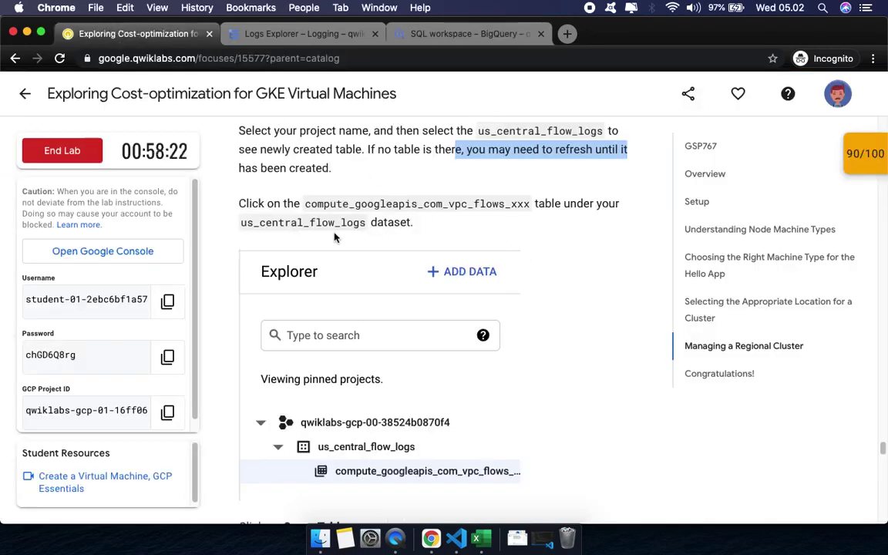
scroll(362, 239, "down", 5)
scroll(289, 262, "down", 2)
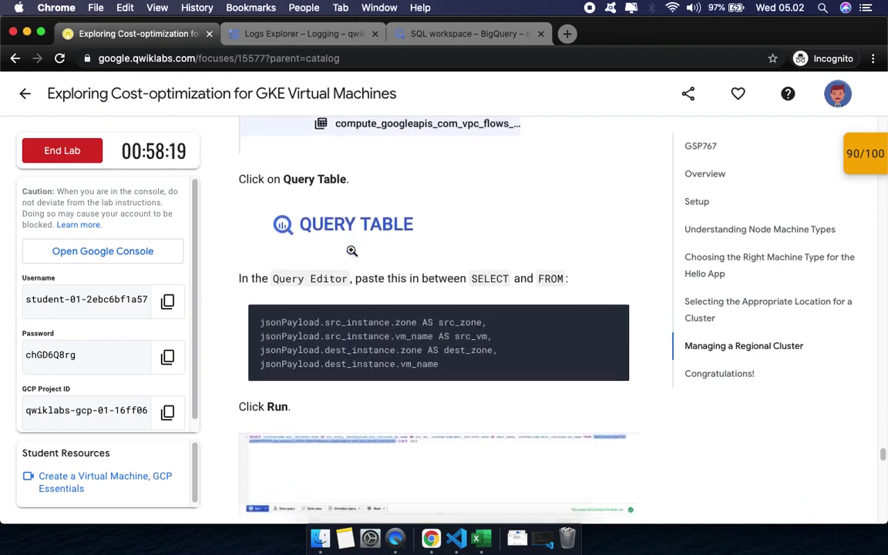
left_click(472, 34)
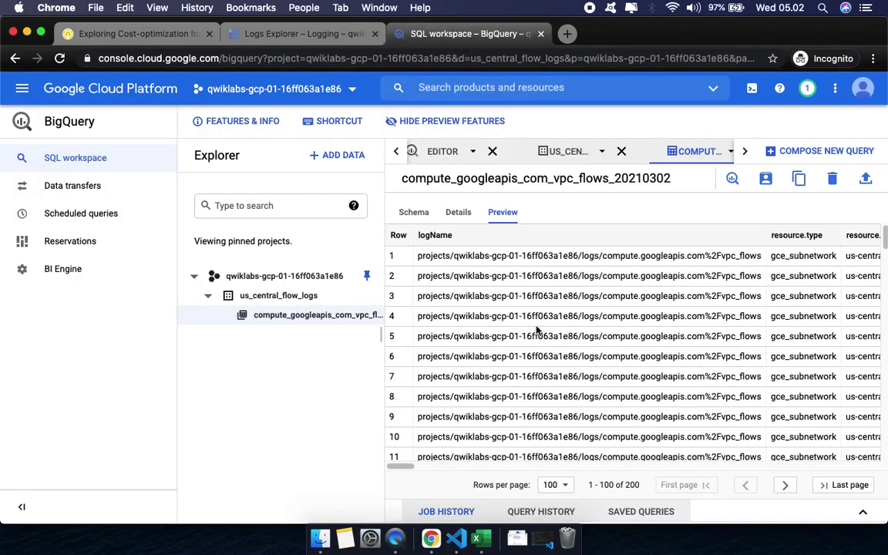
left_click(733, 182)
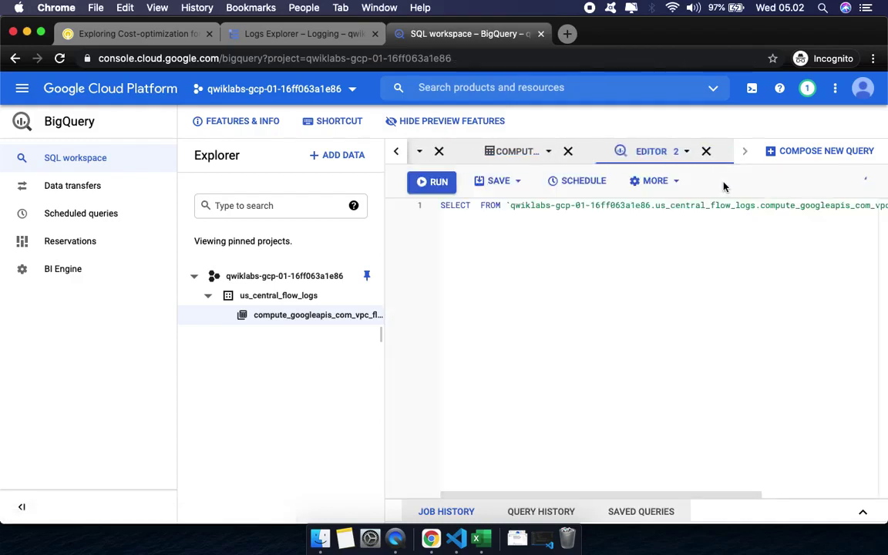
Step: Copy the lab's jsonPayload source and destination zone and VM fields into the query on their own line between SELECT and FROM
left_click(143, 34)
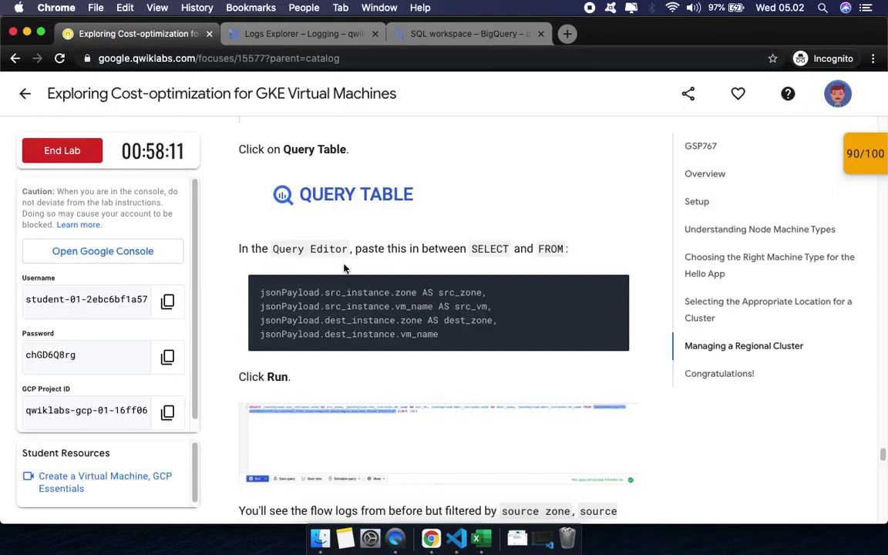
scroll(337, 274, "down", 3)
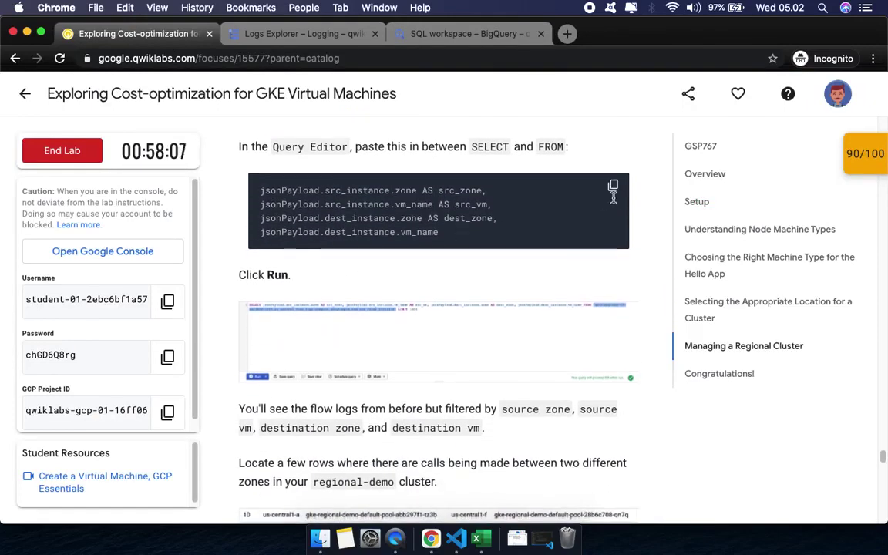
left_click(613, 188)
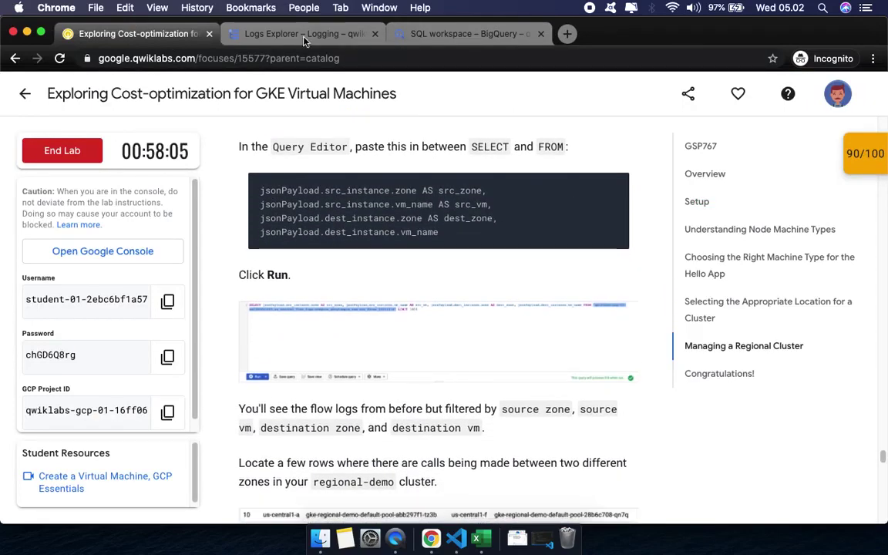
left_click(437, 36)
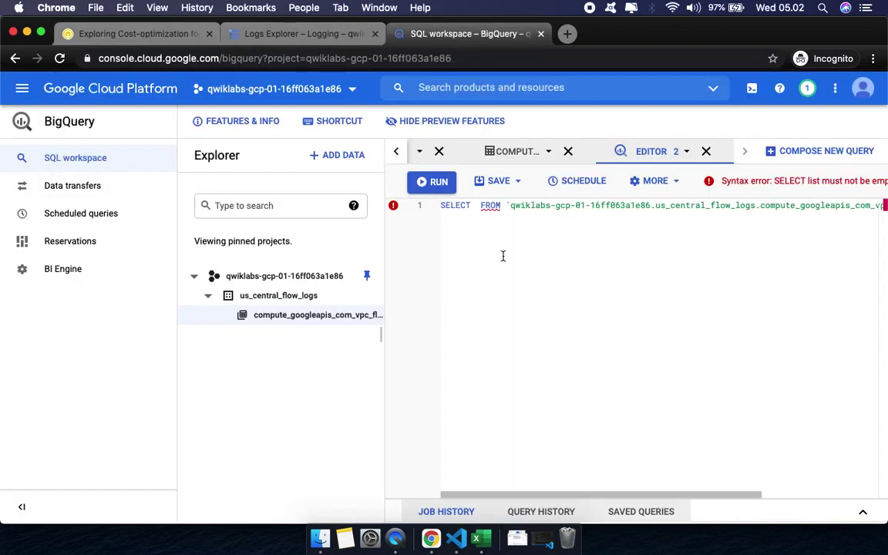
left_click(479, 206)
key("Return")
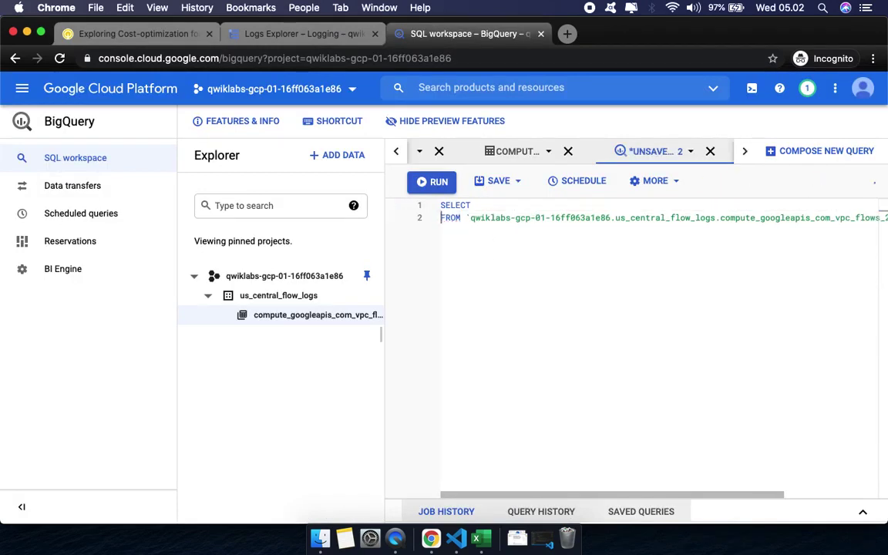
key("Return")
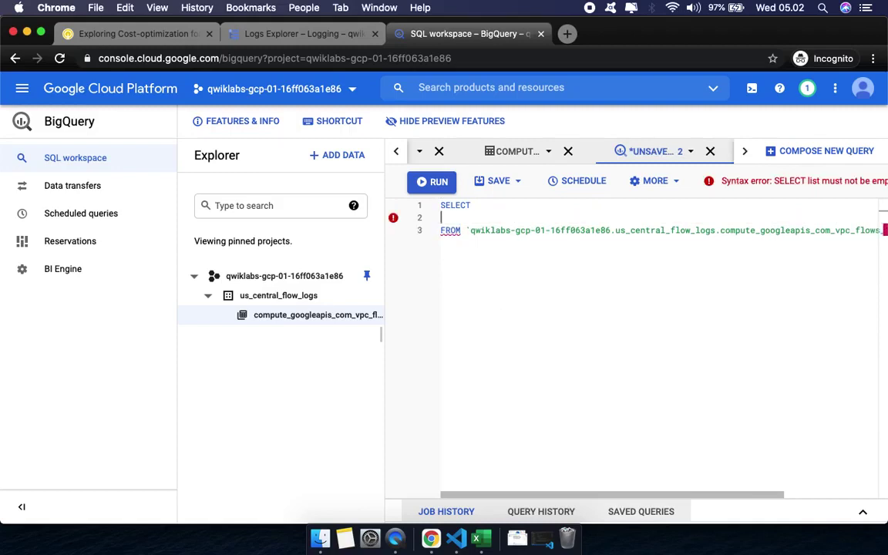
key("super+v")
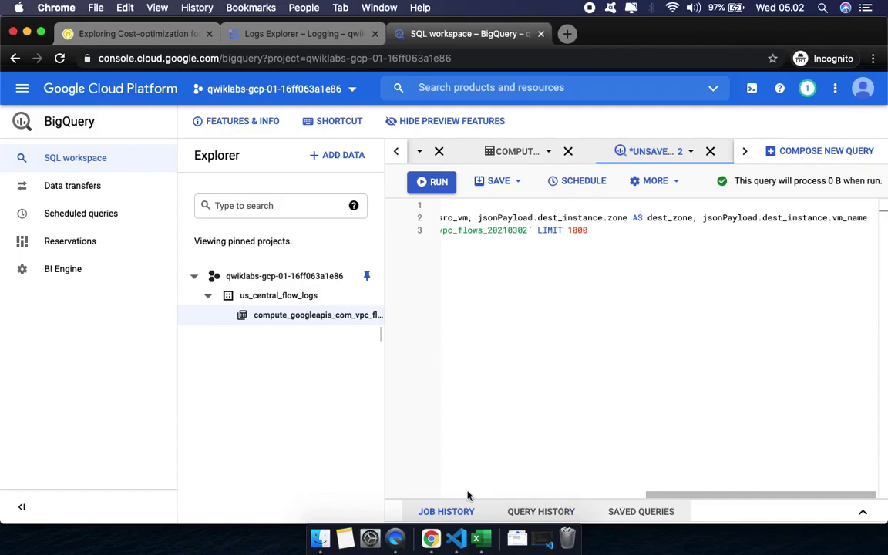
left_click_drag(653, 494, 377, 492)
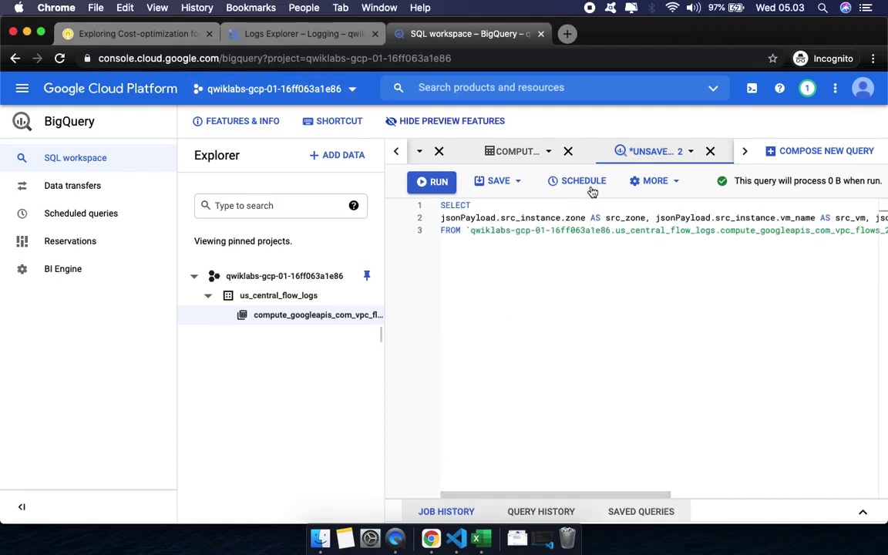
right_click(534, 224)
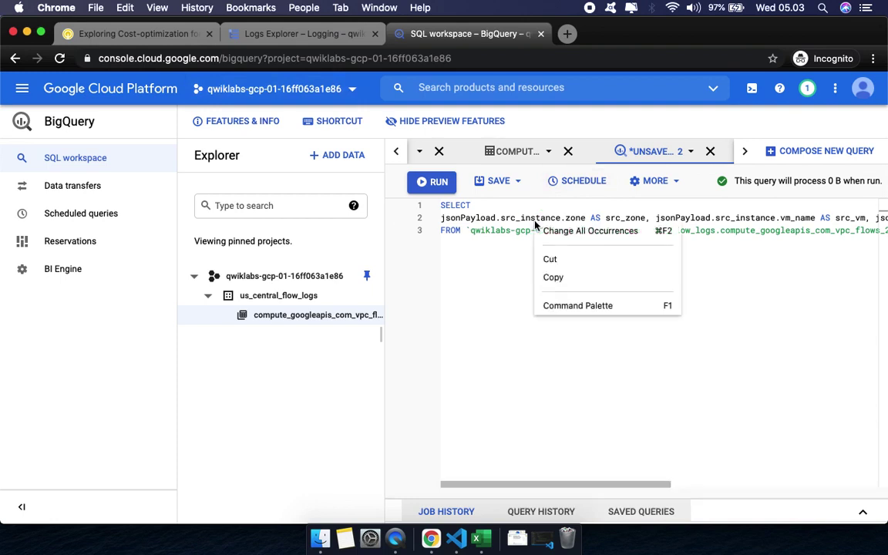
left_click(492, 271, "shift")
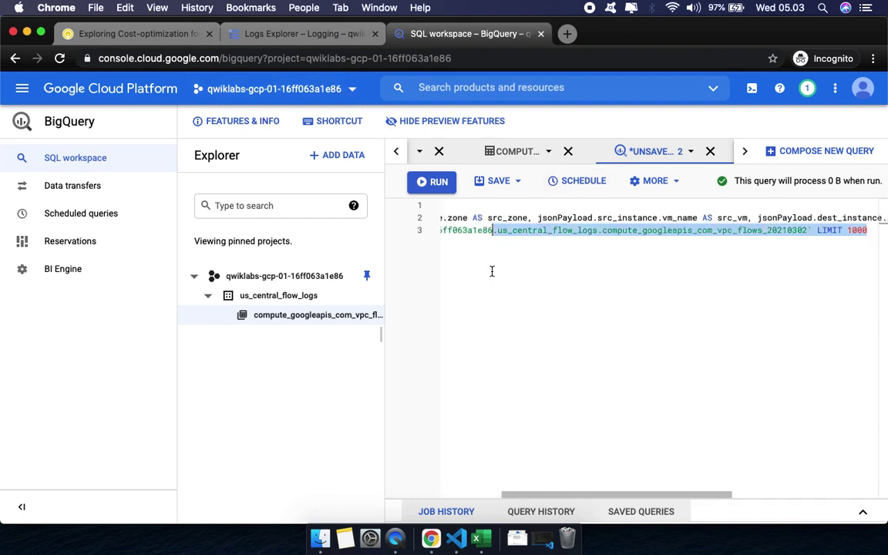
left_click(477, 217)
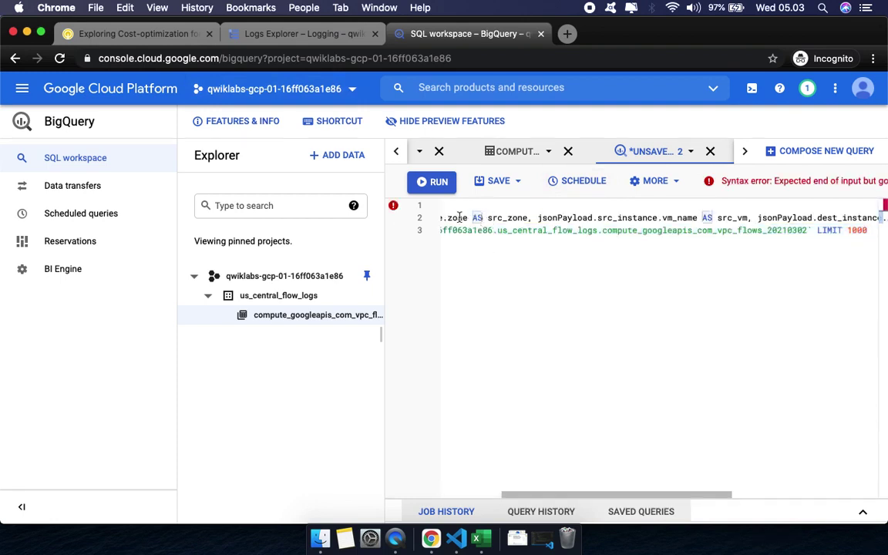
Step: Check the lab's run instruction, run the flow logs query, and widen and heighten the query results area
left_click(125, 34)
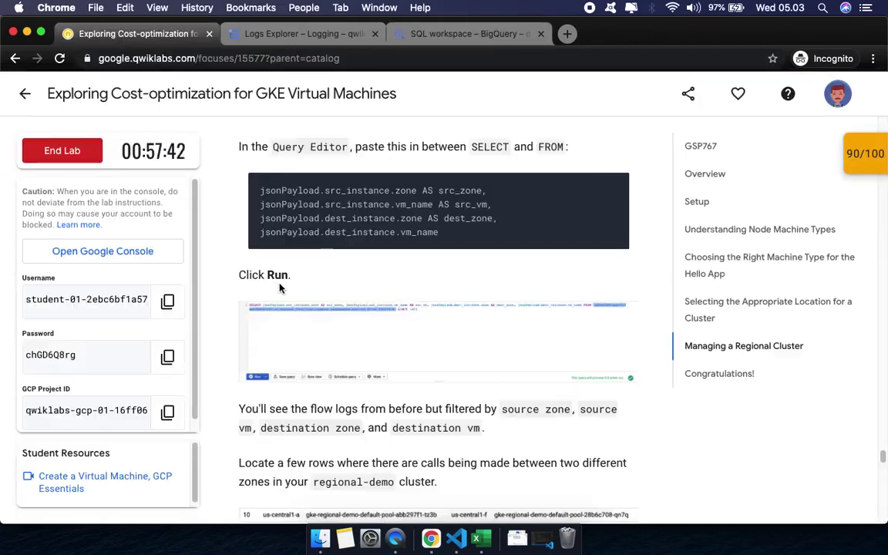
left_click(420, 32)
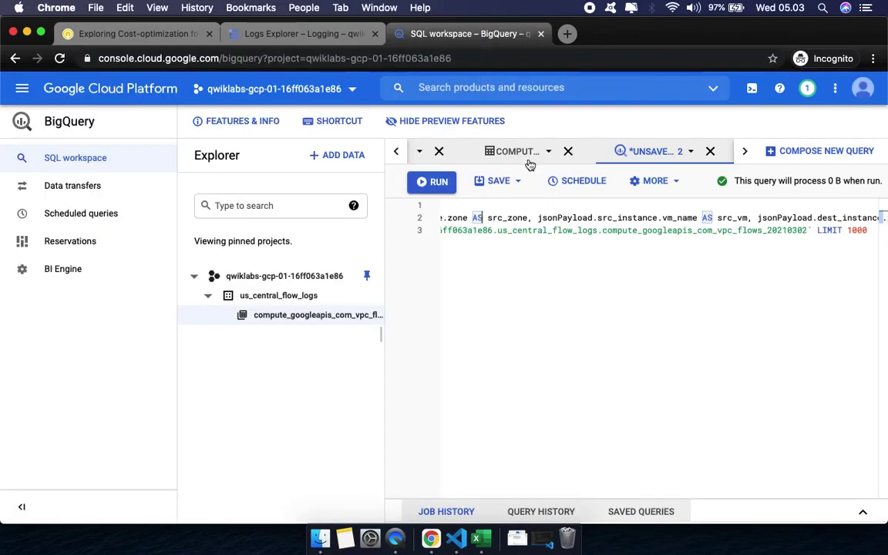
left_click(430, 184)
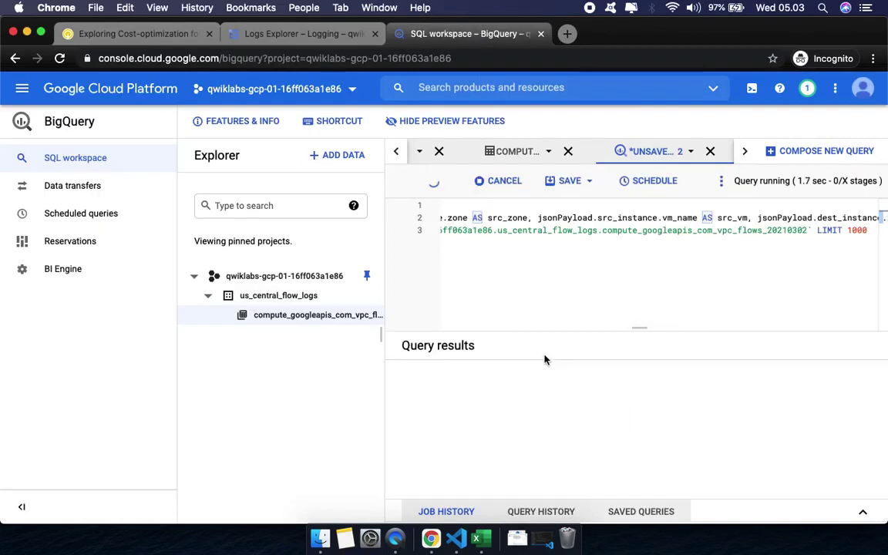
left_click_drag(380, 333, 293, 333)
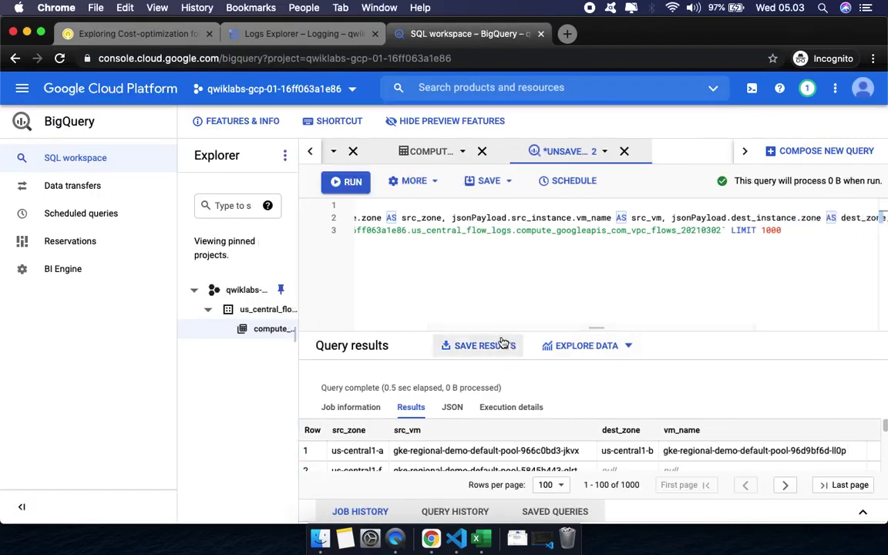
left_click_drag(595, 330, 598, 245)
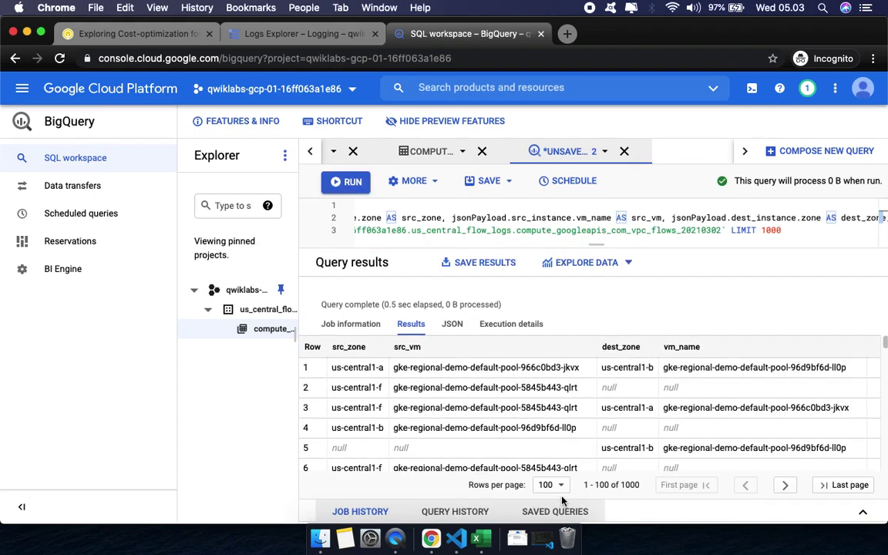
Step: Skim the query results, and read the lab's guidance on locating calls between different zones
scroll(462, 438, "down", 4)
scroll(472, 438, "down", 3)
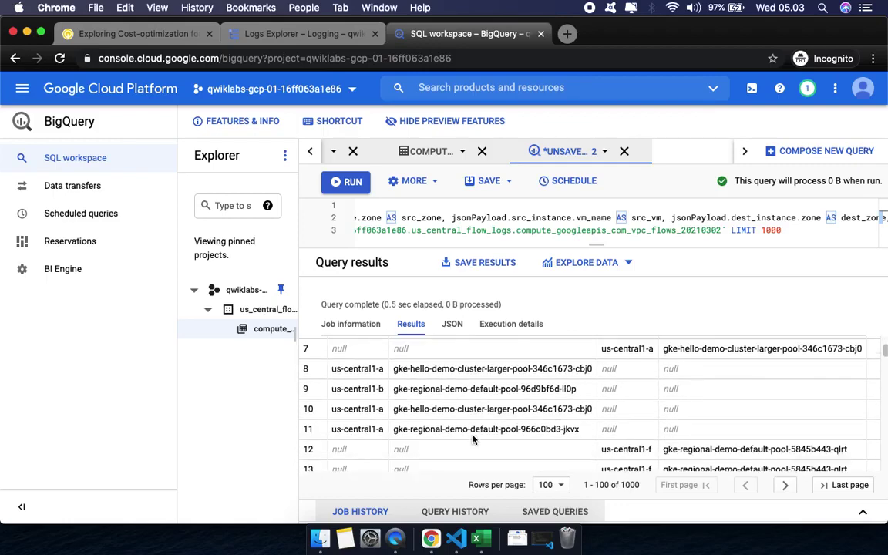
scroll(472, 439, "up", 6)
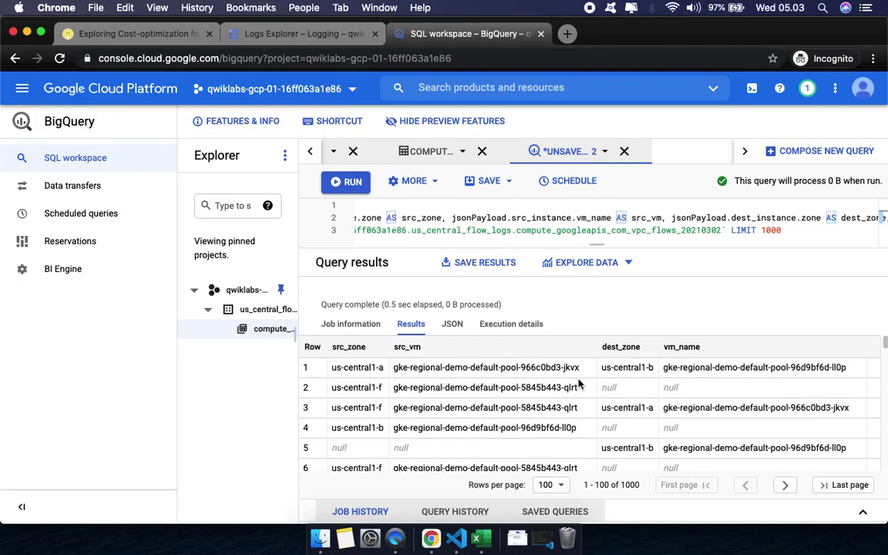
left_click(134, 34)
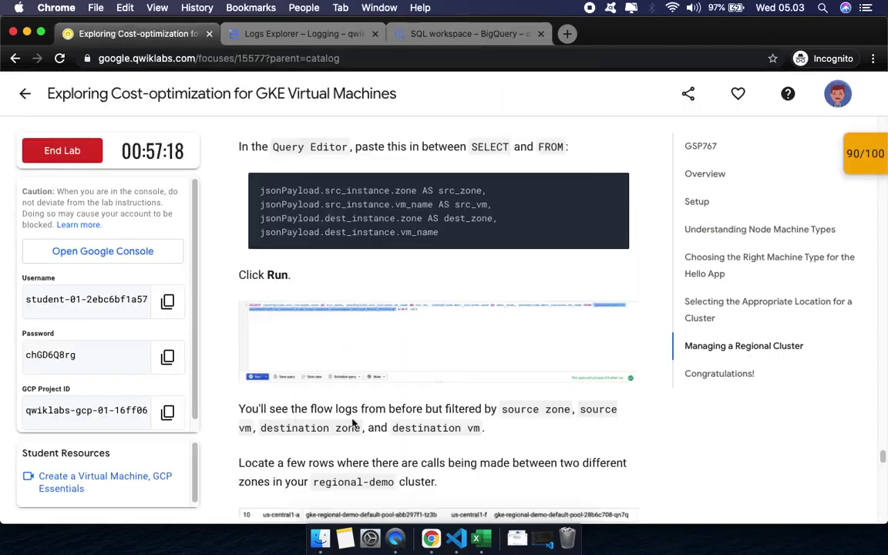
scroll(439, 423, "down", 6)
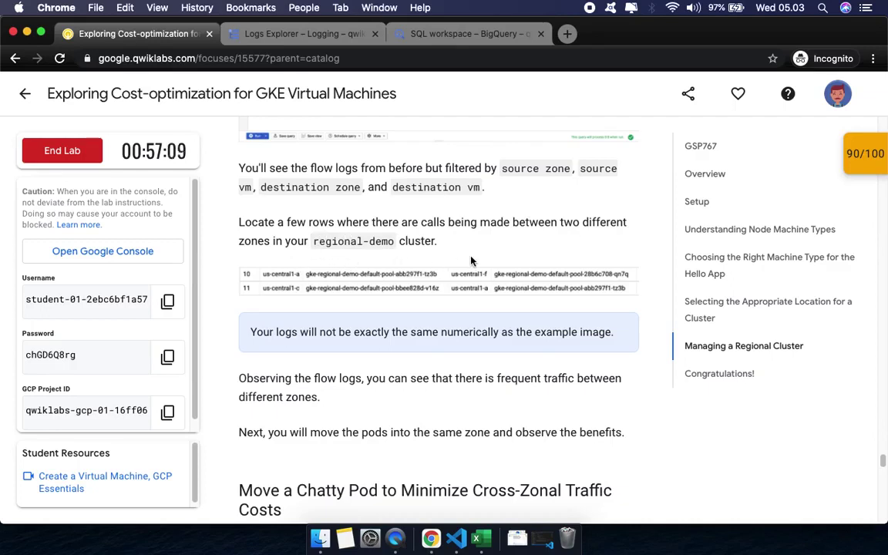
Step: Look through the query results for rows with calls between two different zones in the regional-demo cluster
left_click(456, 35)
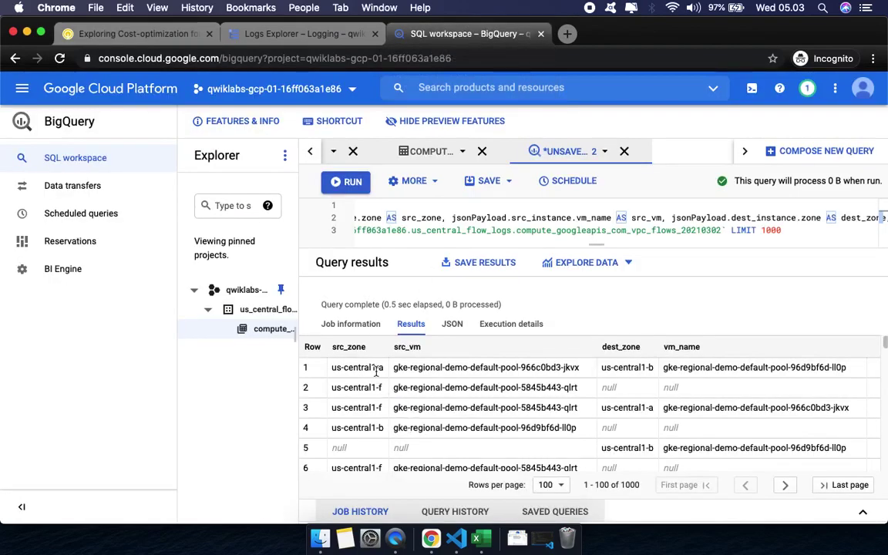
scroll(392, 436, "down", 2)
scroll(392, 439, "down", 3)
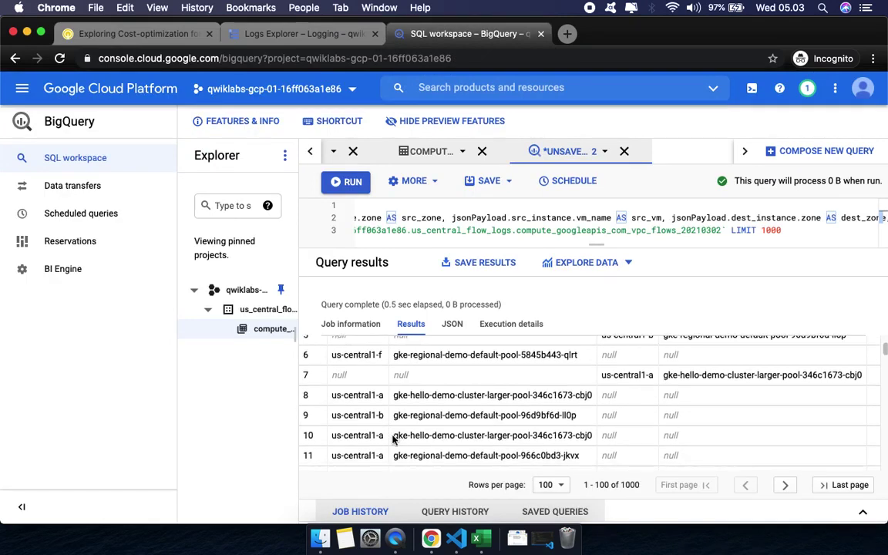
scroll(391, 439, "down", 4)
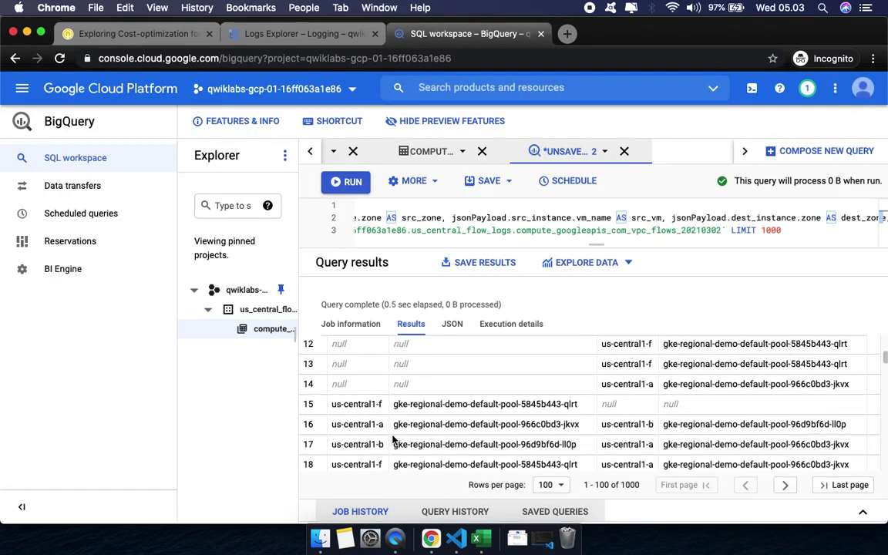
scroll(393, 440, "down", 2)
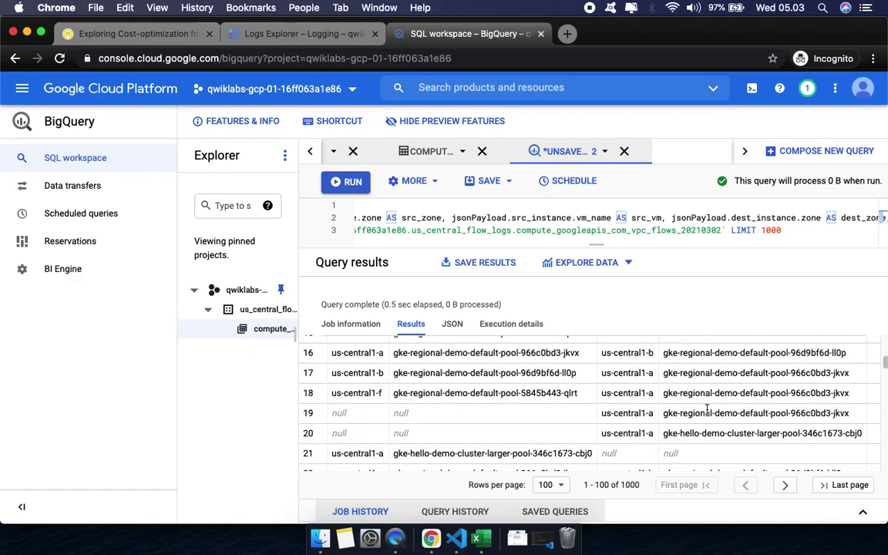
Step: Read the lab's section on moving a chatty pod, and expand the Cloud Shell terminal in the Logs Explorer page
left_click(132, 33)
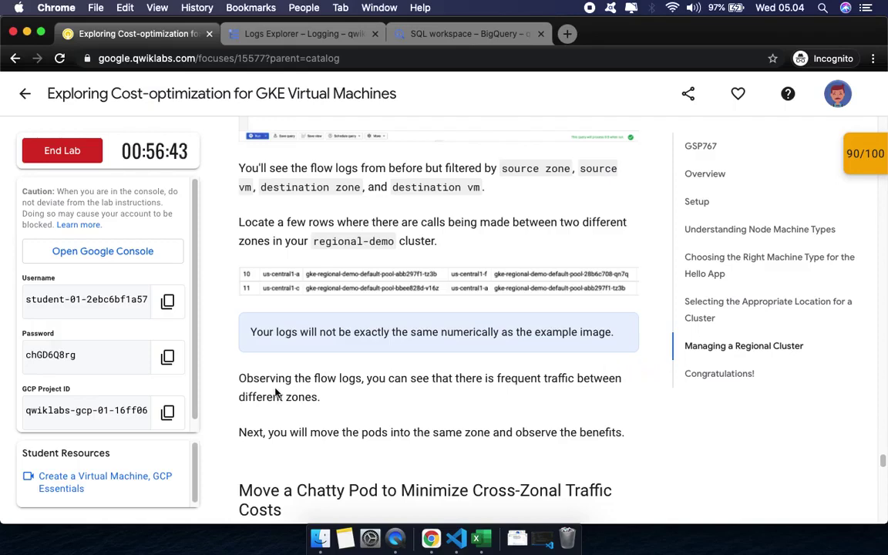
scroll(277, 391, "down", 5)
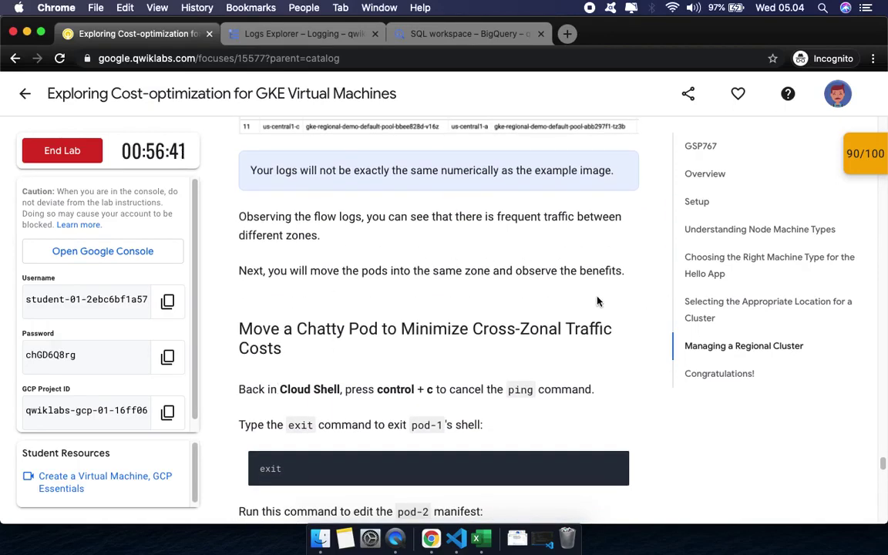
scroll(346, 268, "down", 5)
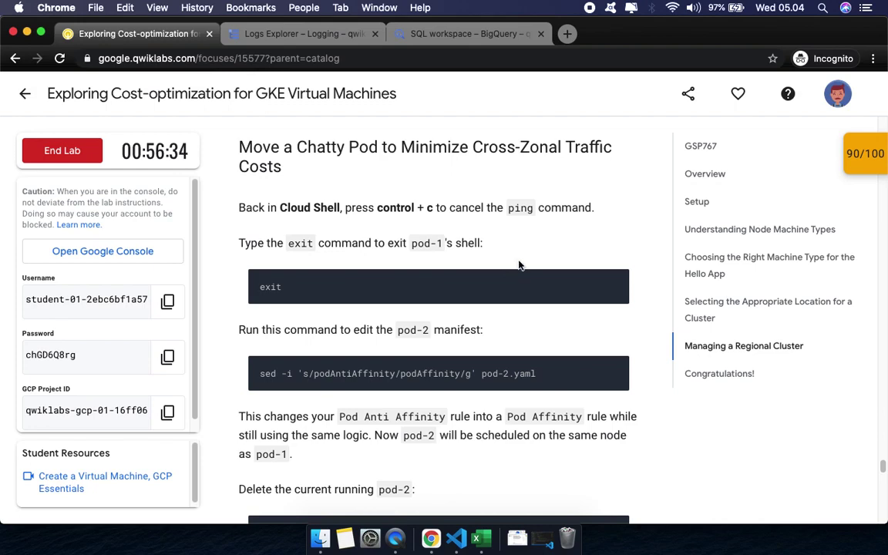
left_click(300, 34)
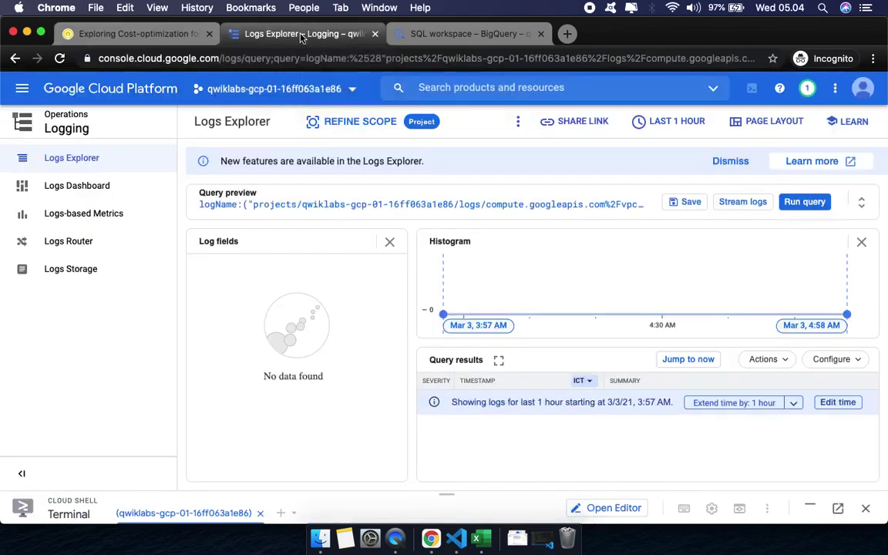
left_click_drag(447, 494, 452, 285)
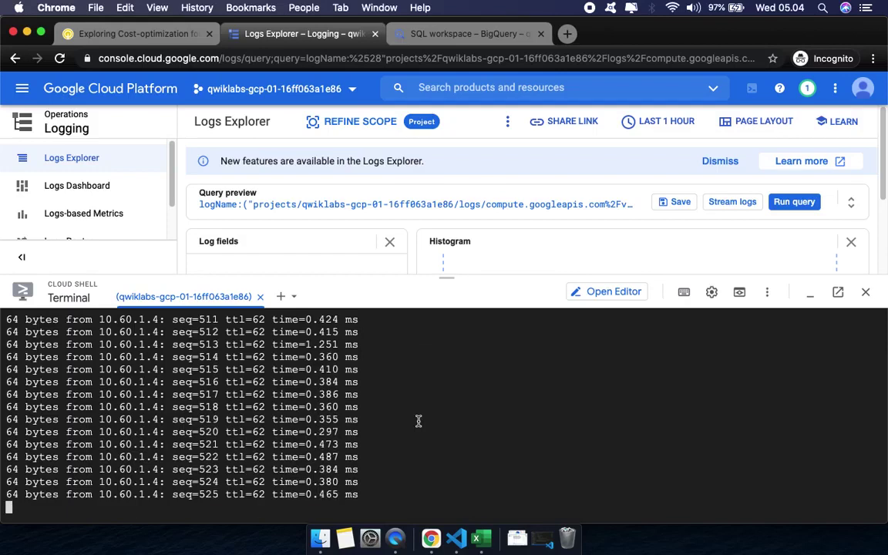
Step: Stop the running ping in the Cloud Shell terminal, and exit the pod's shell
key("ctrl+c")
type("exit")
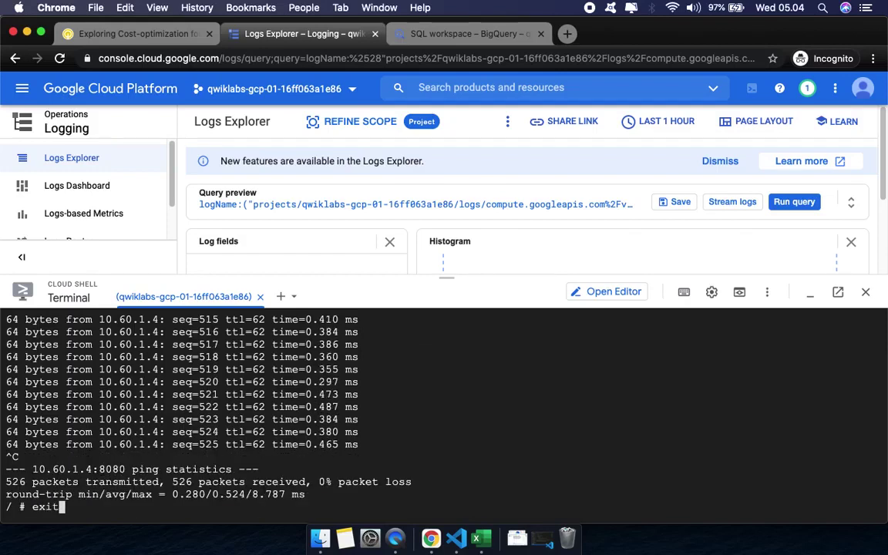
key("Return")
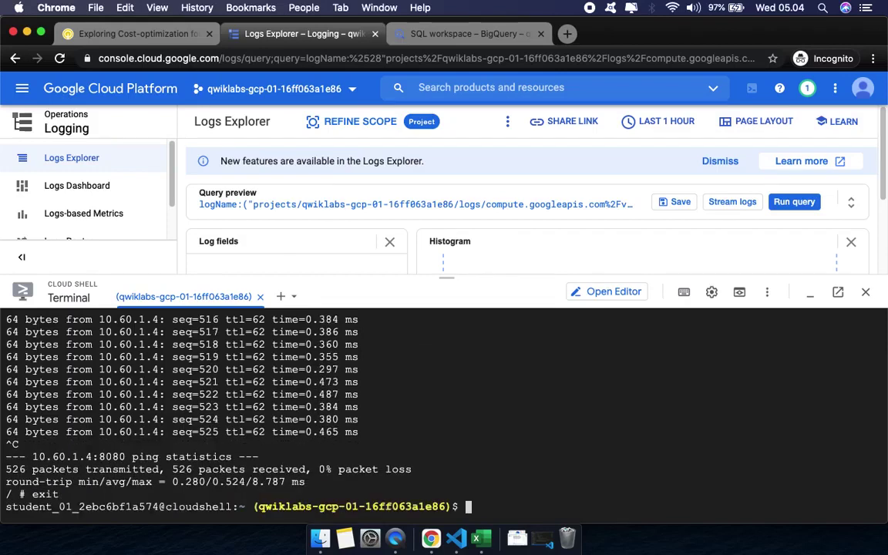
Step: Copy the lab's manifest edit command and run sed -i 's/podAntiAffinity/podAffinity/g' pod-2.yaml in Cloud Shell
left_click(141, 35)
scroll(346, 344, "down", 3)
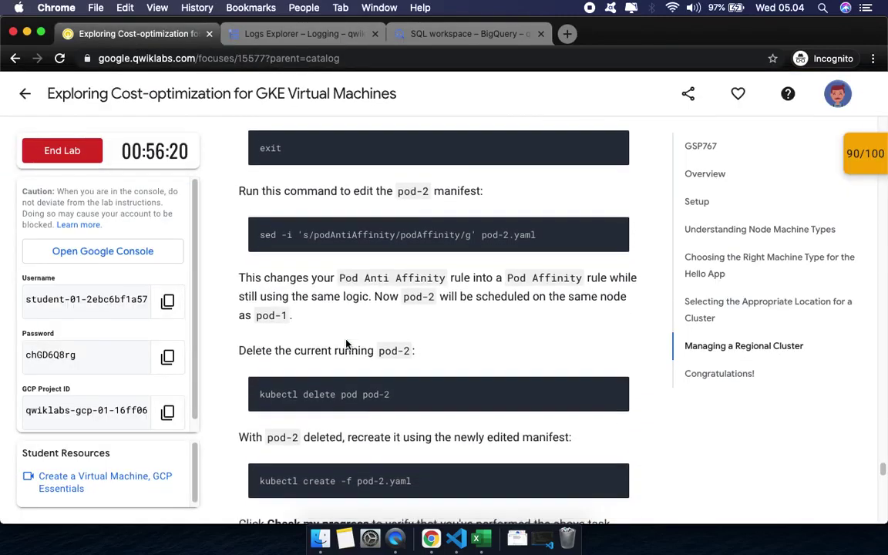
scroll(346, 344, "down", 1)
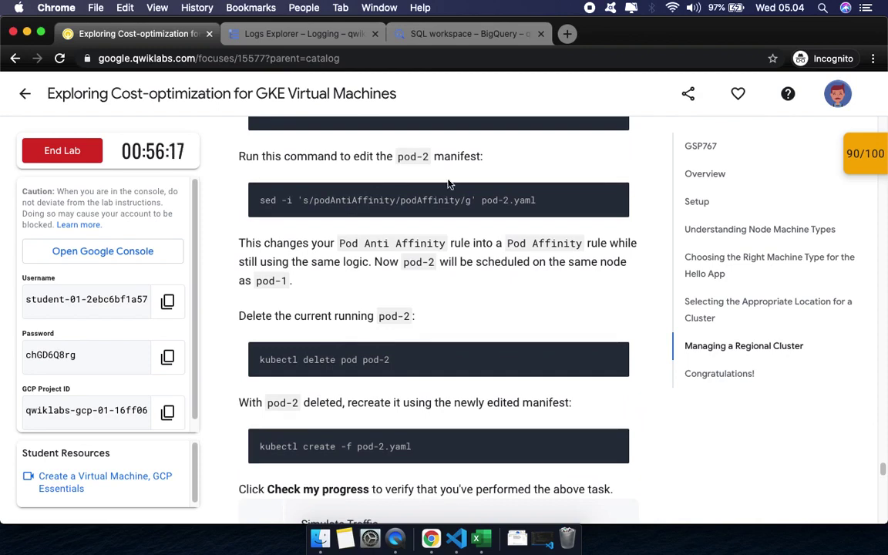
left_click(613, 196)
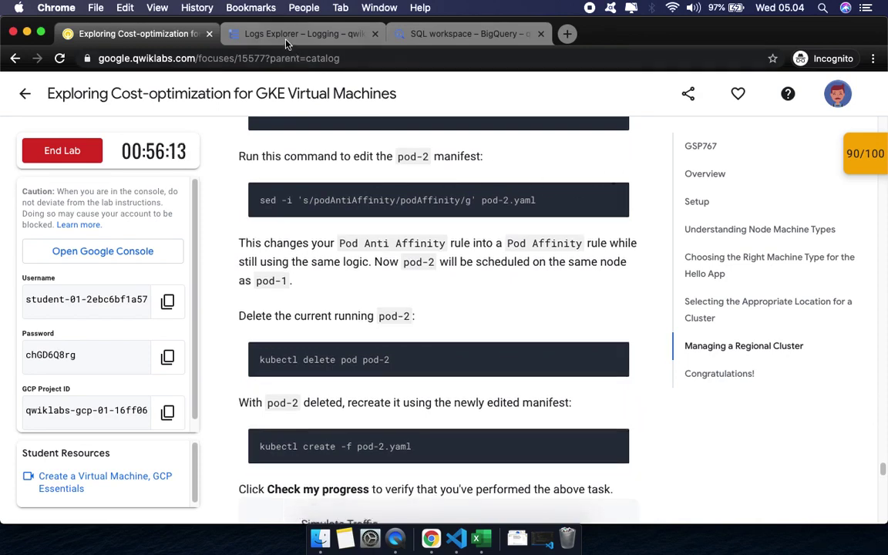
left_click(285, 35)
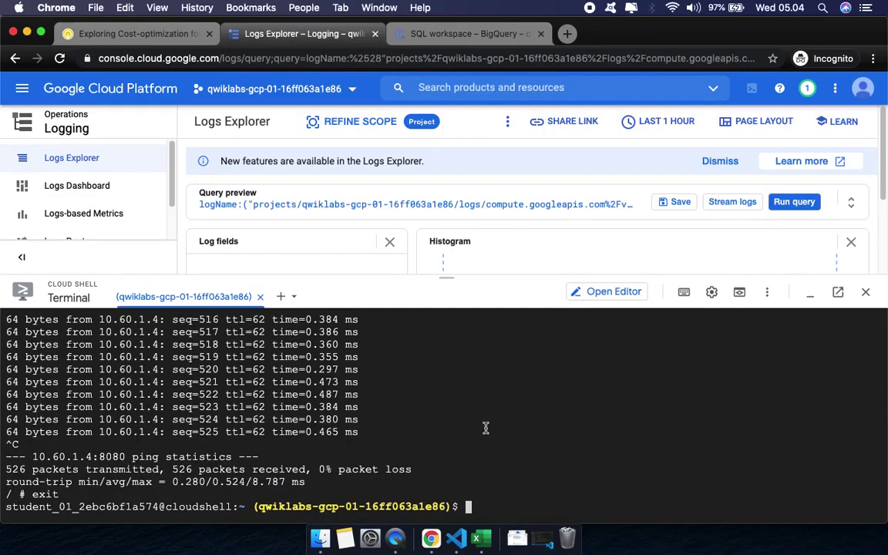
key("super+v")
key("Return")
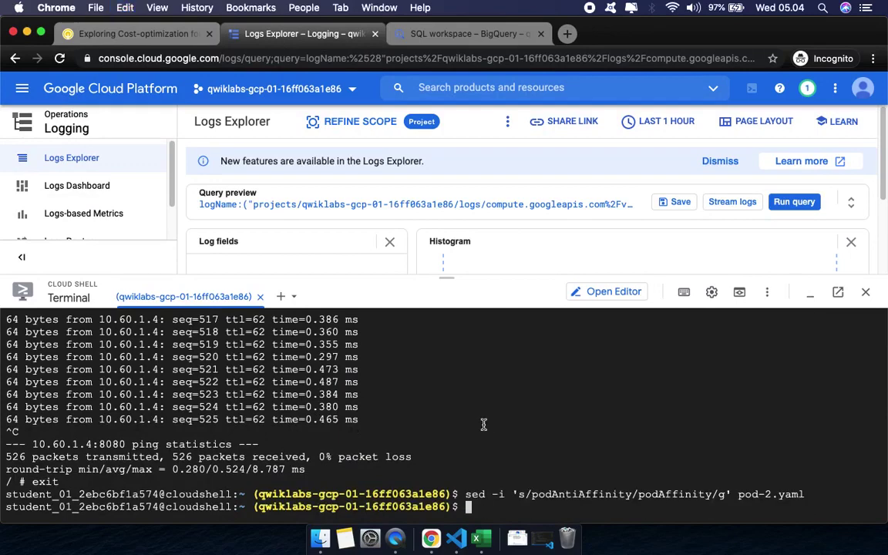
Step: Copy the lab's deletion command and run kubectl delete pod pod-2 in Cloud Shell
left_click(137, 34)
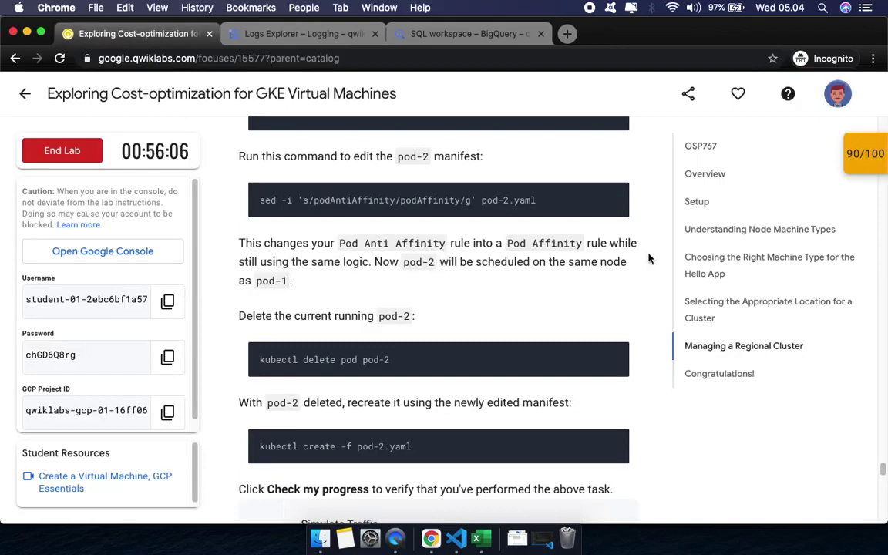
mouse_move(472, 362)
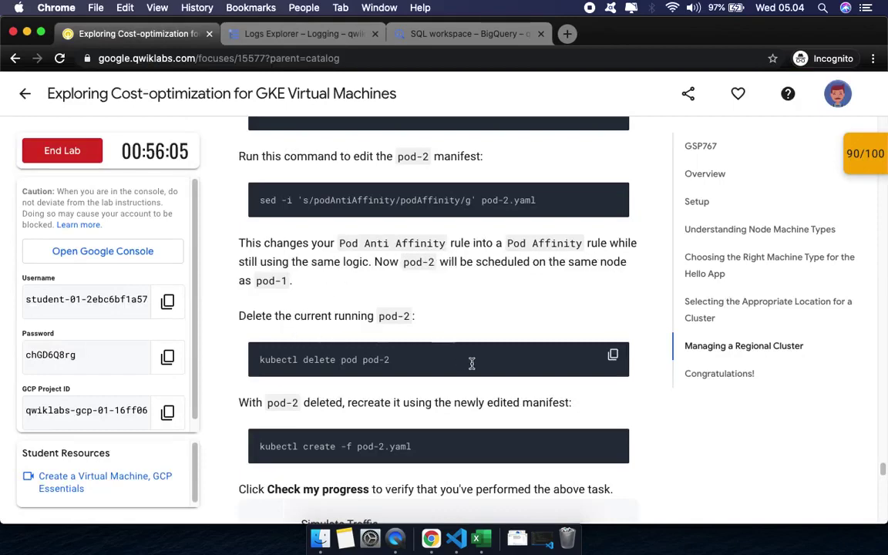
left_click(612, 360)
left_click(291, 34)
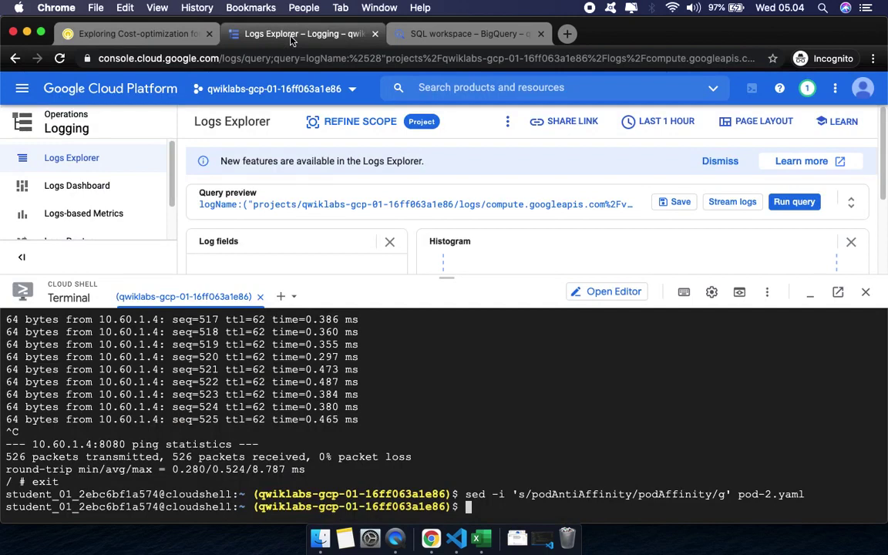
key("super+v")
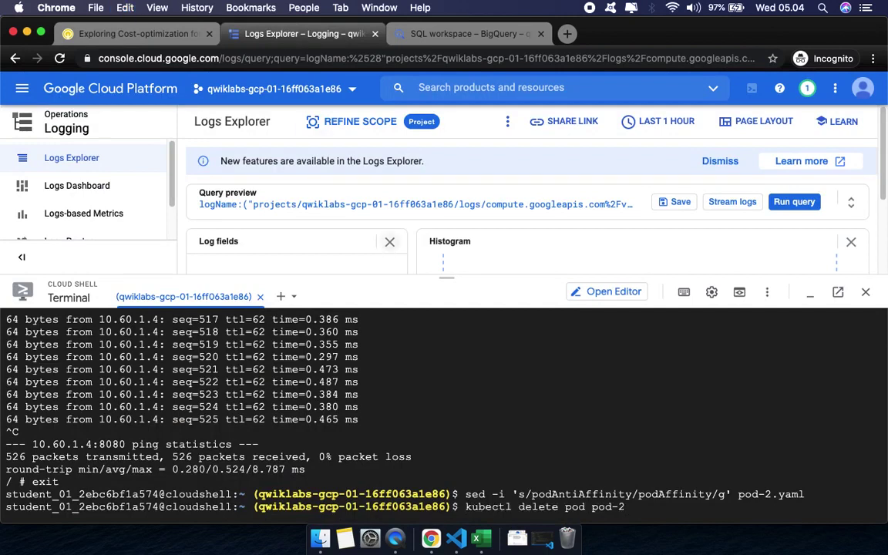
key("Return")
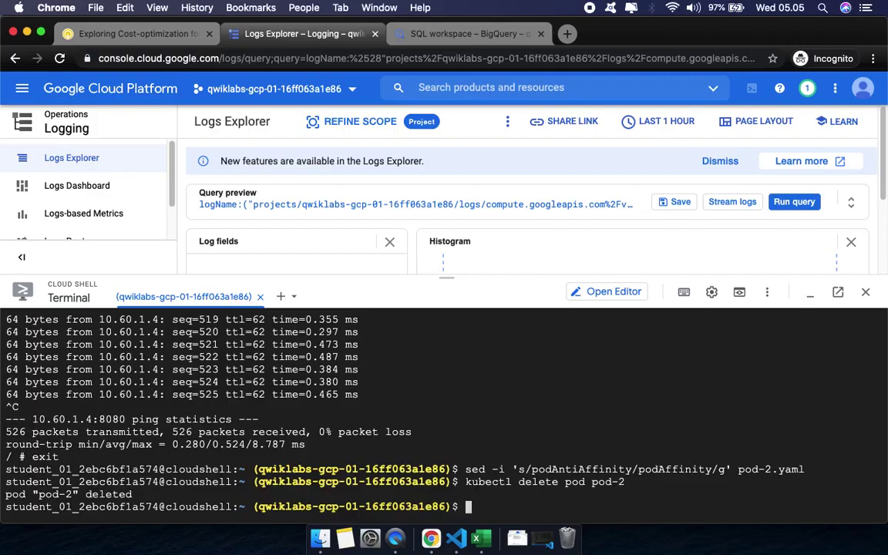
Step: Recreate pod-2 from the edited manifest by running the lab's kubectl create -f pod-2.yaml command in Cloud Shell
left_click(108, 34)
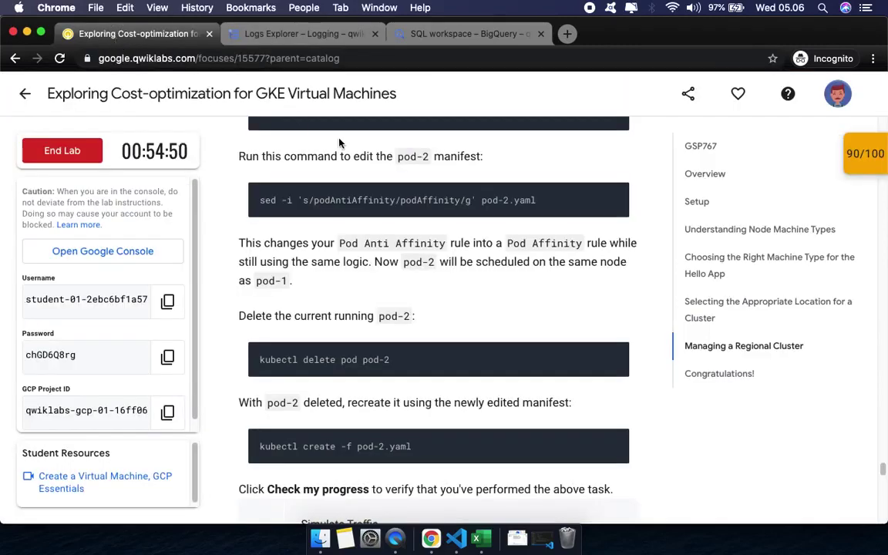
scroll(525, 345, "down", 5)
scroll(522, 398, "down", 2)
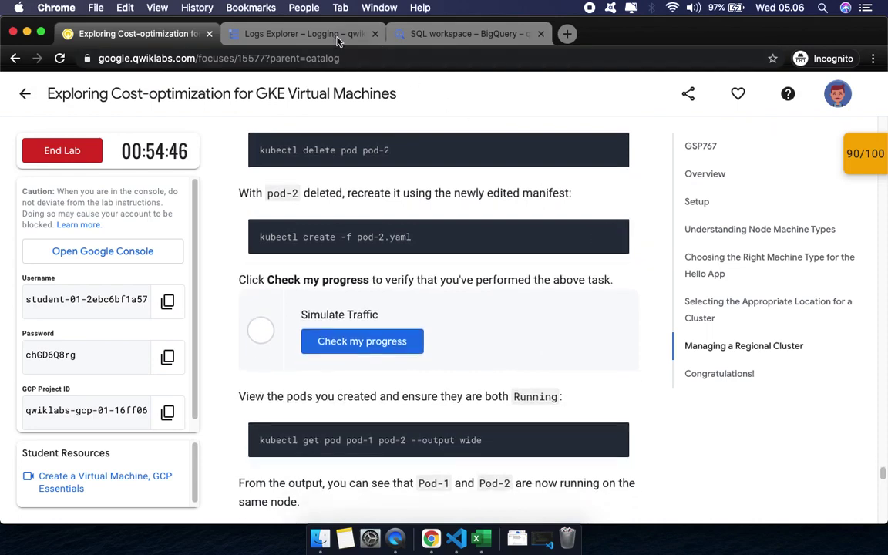
left_click(269, 32)
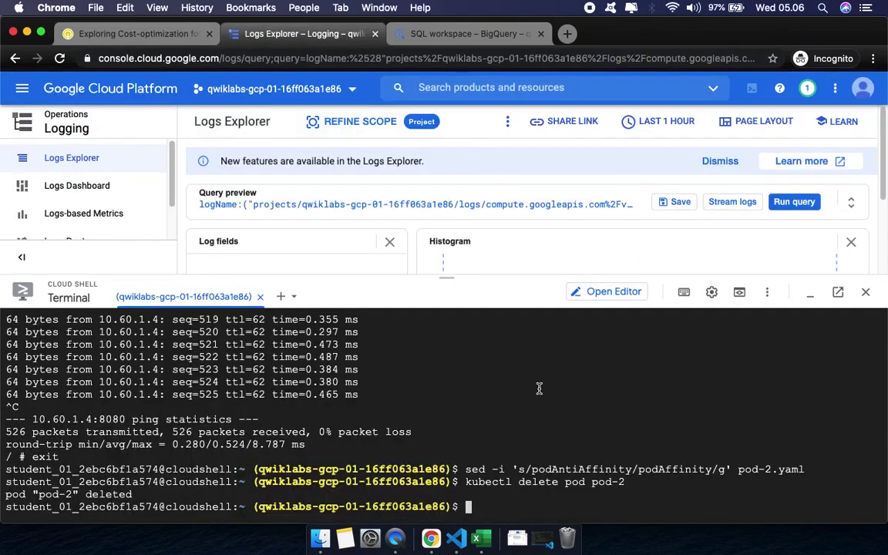
key("super+v")
key("Return")
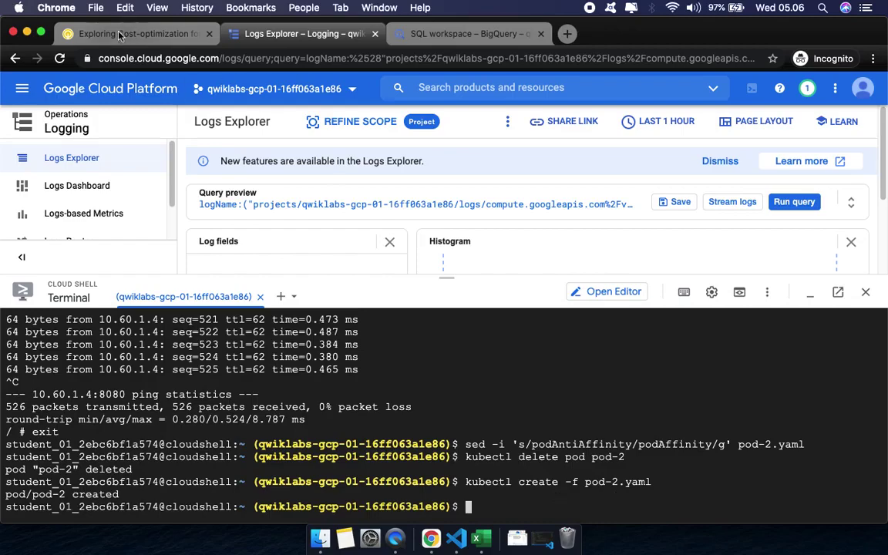
Step: Check the lab progress for the Simulate Traffic task, and retry the check after a look at the terminal
left_click(120, 35)
left_click(385, 341)
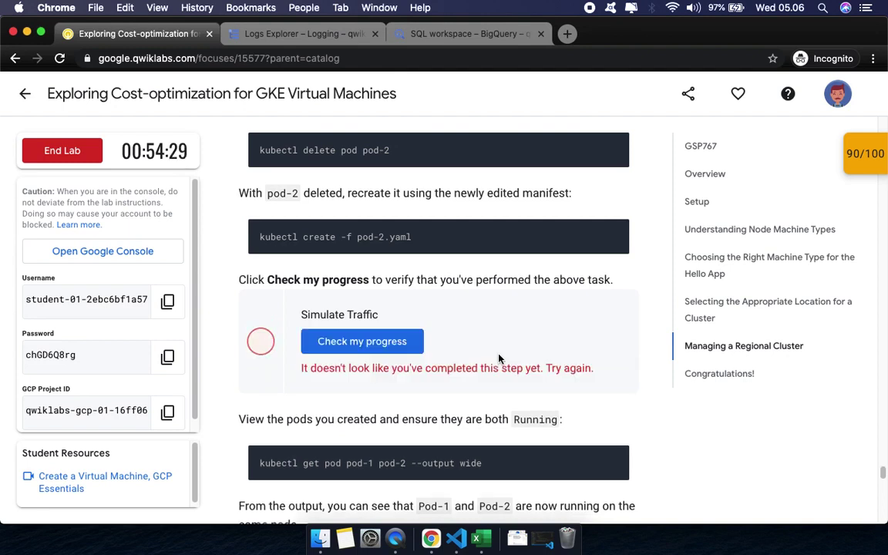
left_click(293, 34)
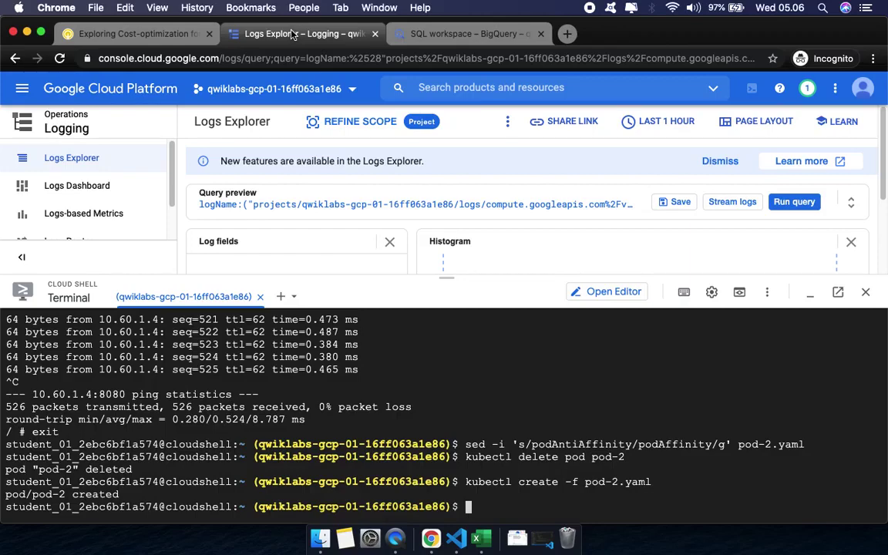
left_click(86, 34)
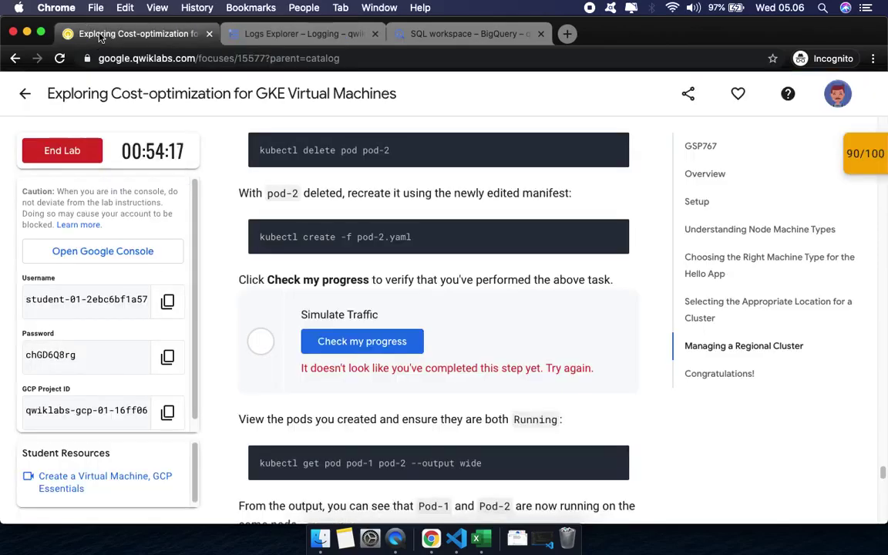
left_click(370, 342)
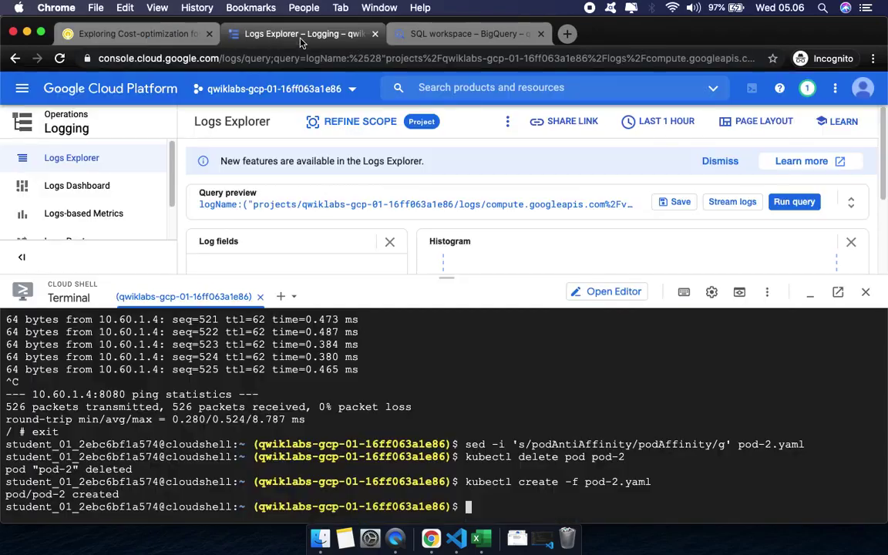
Step: Open the Kubernetes Engine clusters list, look through the regional-demo cluster's details, and return to the list
left_click(270, 34)
left_click(21, 88)
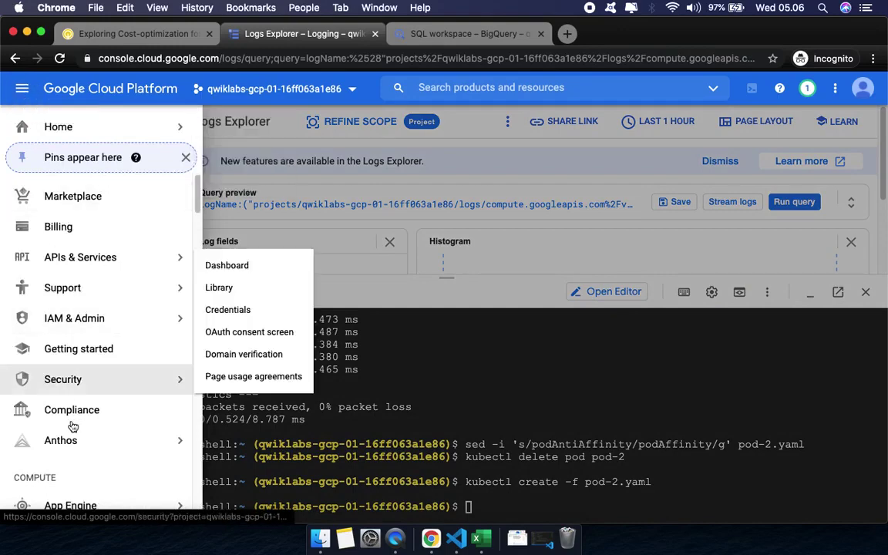
scroll(85, 447, "down", 3)
mouse_move(101, 462)
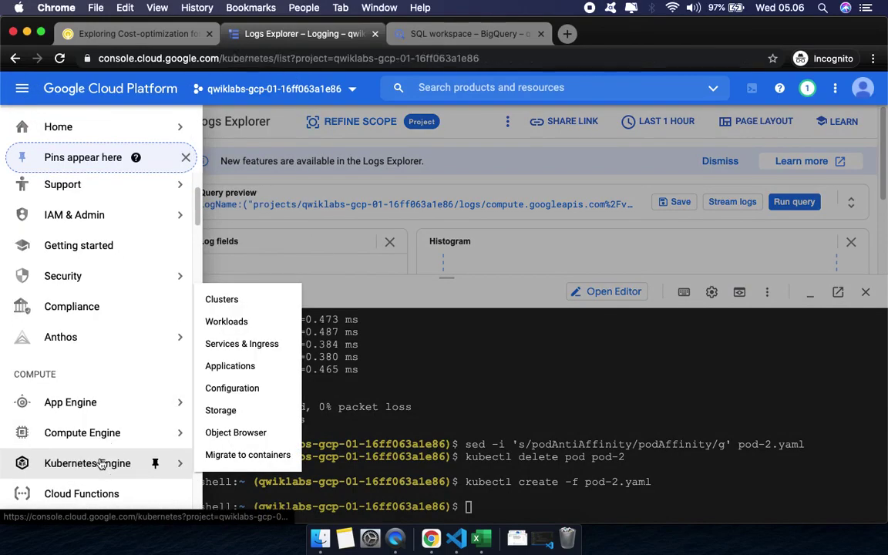
left_click(100, 462)
left_click_drag(449, 279, 452, 330)
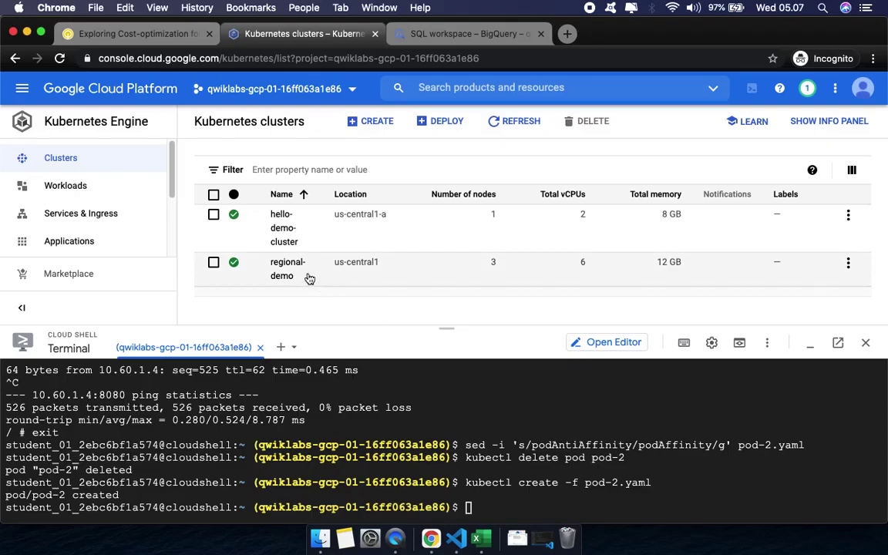
left_click(285, 269)
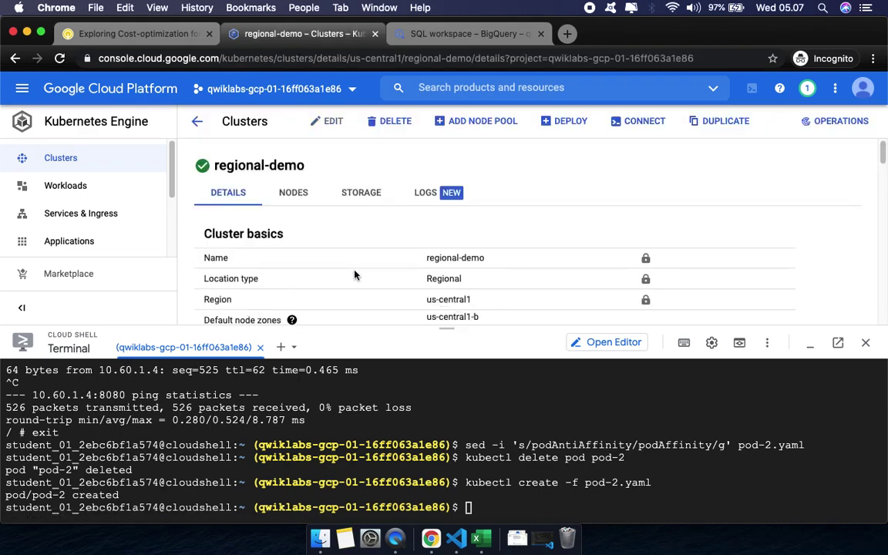
scroll(347, 254, "down", 15)
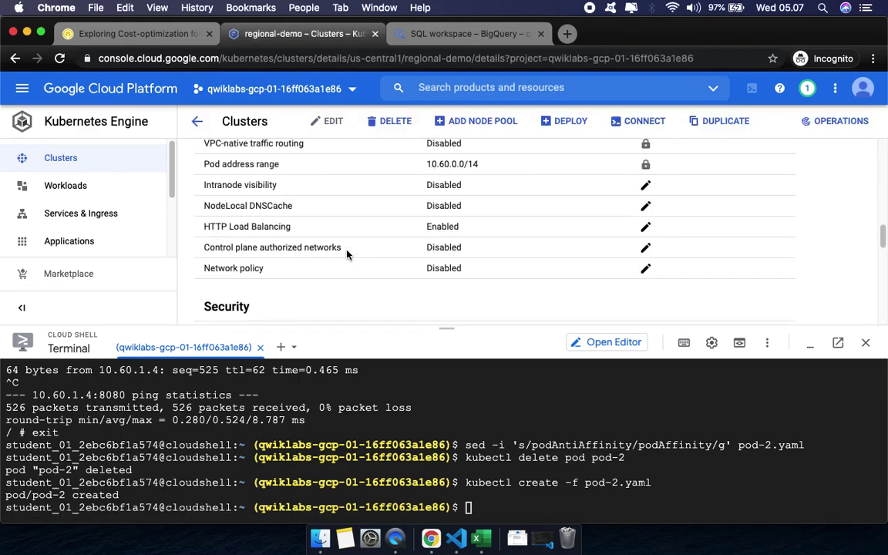
scroll(347, 254, "down", 5)
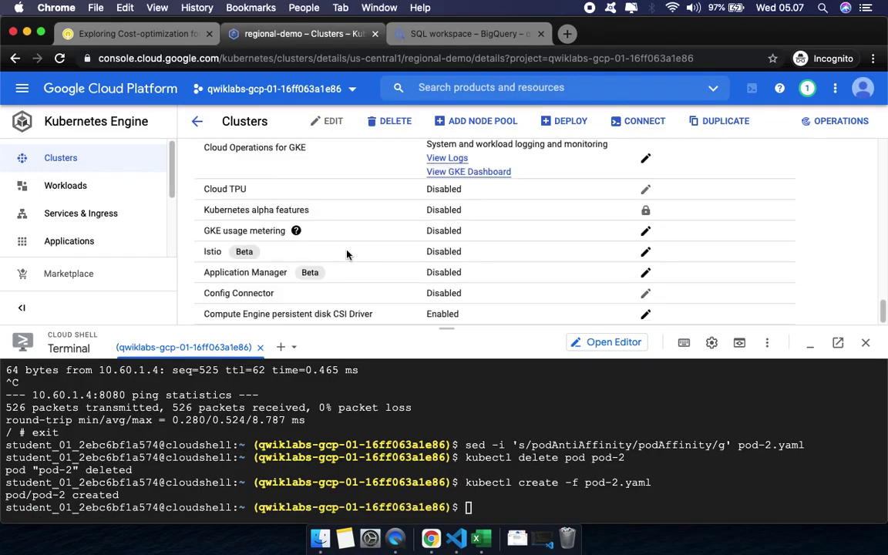
left_click(197, 121)
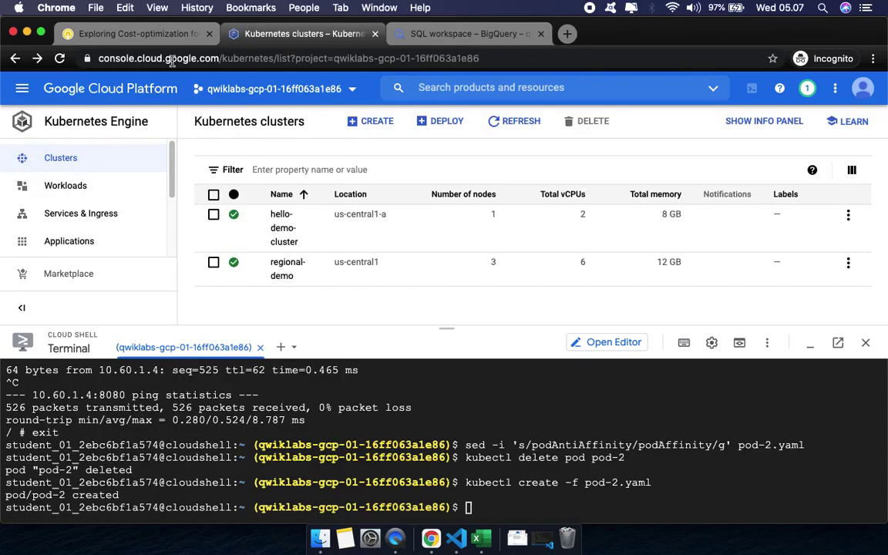
Step: Recheck the Simulate Traffic task's progress on the lab page, and look at the lab's score breakdown
left_click(155, 38)
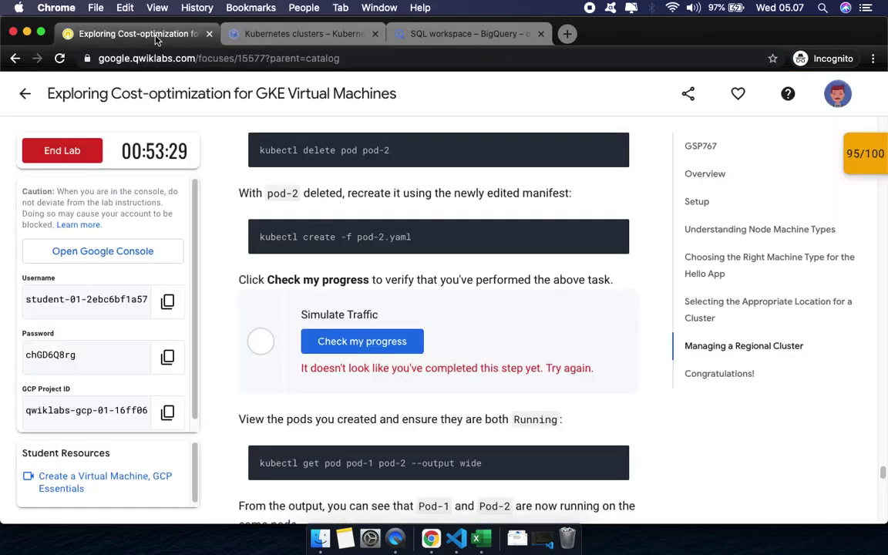
left_click(361, 346)
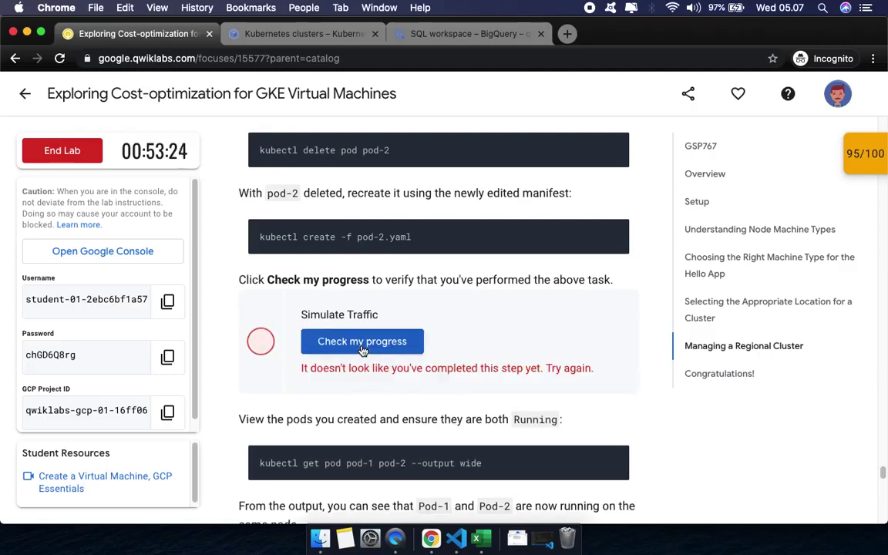
left_click(860, 155)
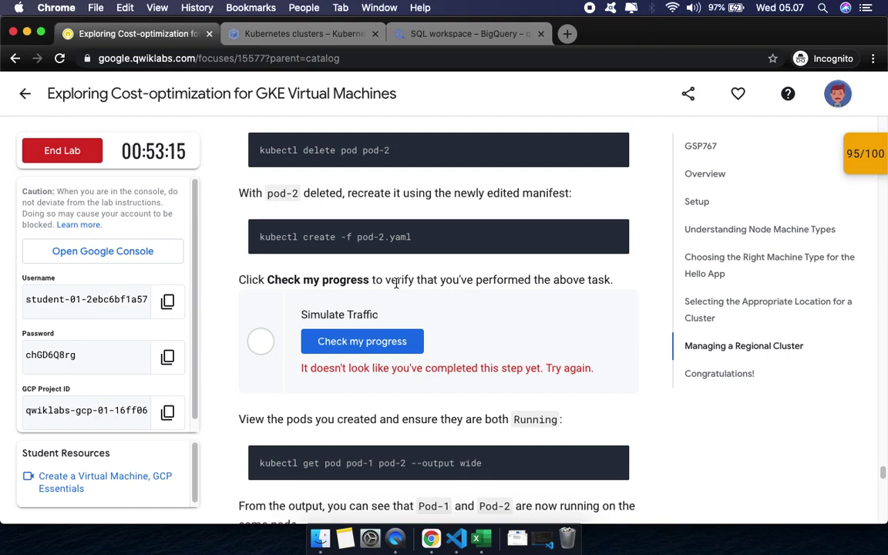
Step: Copy the lab's pod listing command and run kubectl get pod pod-1 pod-2 --output wide in Cloud Shell
left_click(613, 460)
left_click(286, 35)
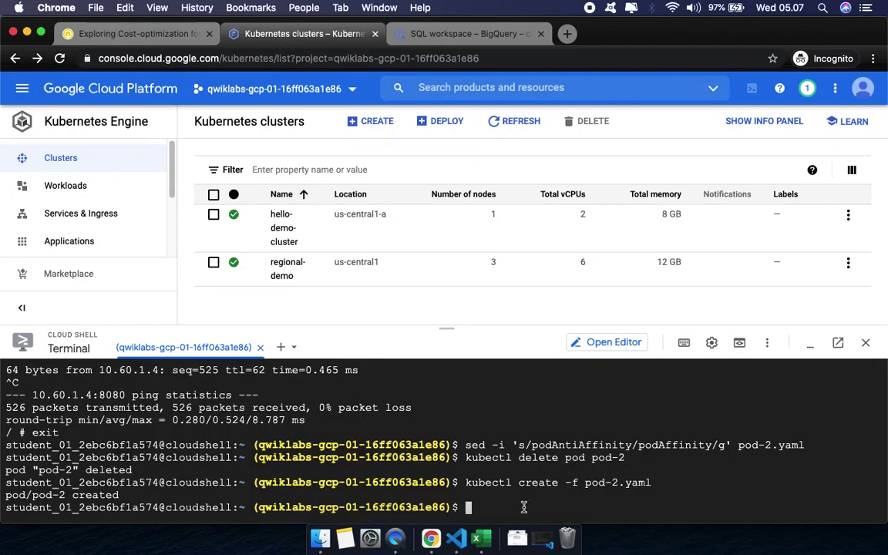
key("super+v")
key("Return")
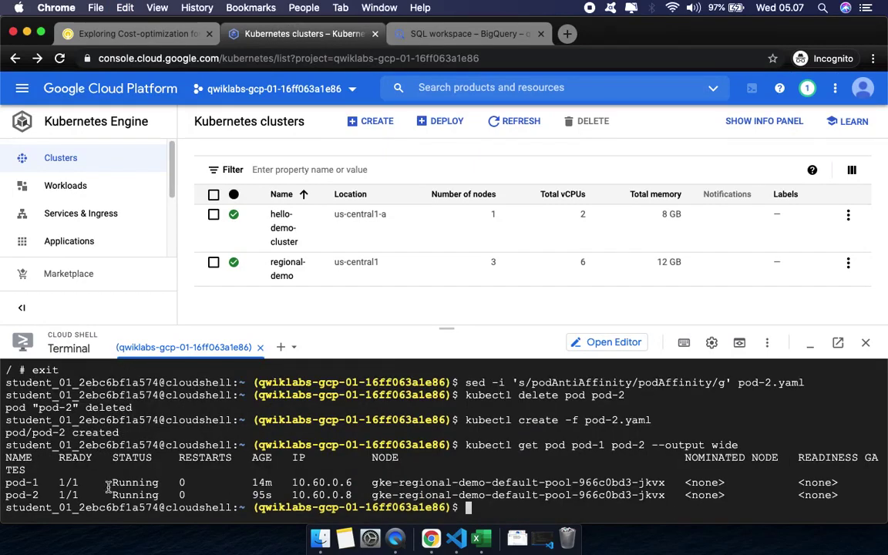
Step: Check the Simulate Traffic progress again, read the feedback message in the score breakdown, and close both
left_click(137, 36)
left_click(341, 342)
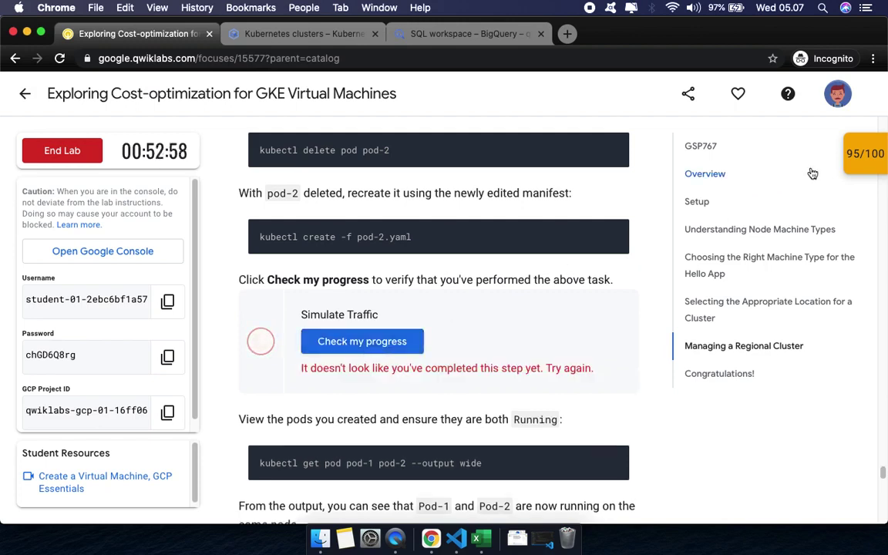
left_click(863, 153)
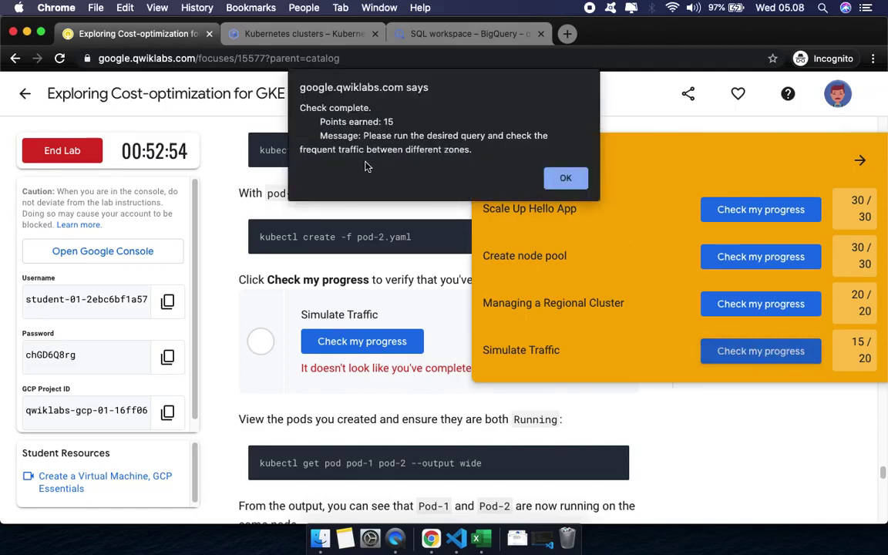
left_click(563, 178)
left_click(858, 160)
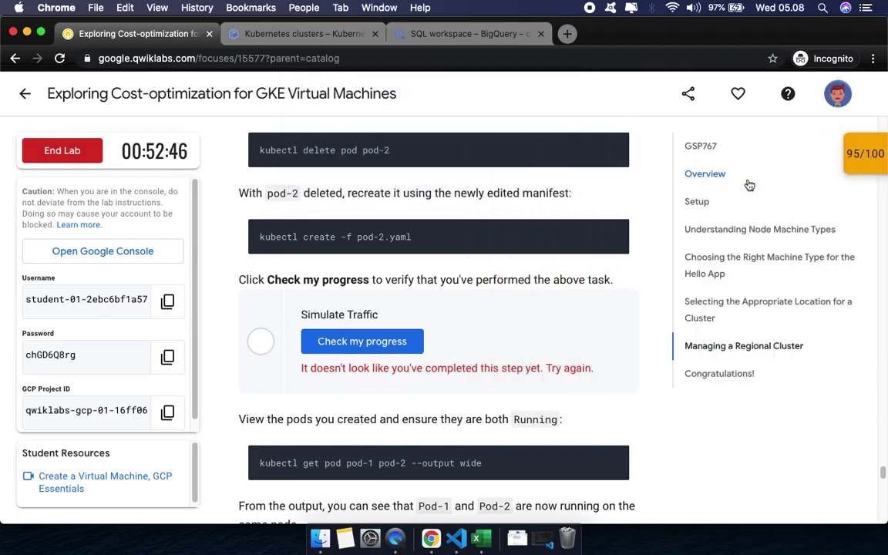
Step: Read the lab's instructions on moving the chatty pod, from editing the pod-2 manifest to pinging pod-2 from pod-1's shell
scroll(590, 263, "up", 5)
scroll(590, 265, "up", 5)
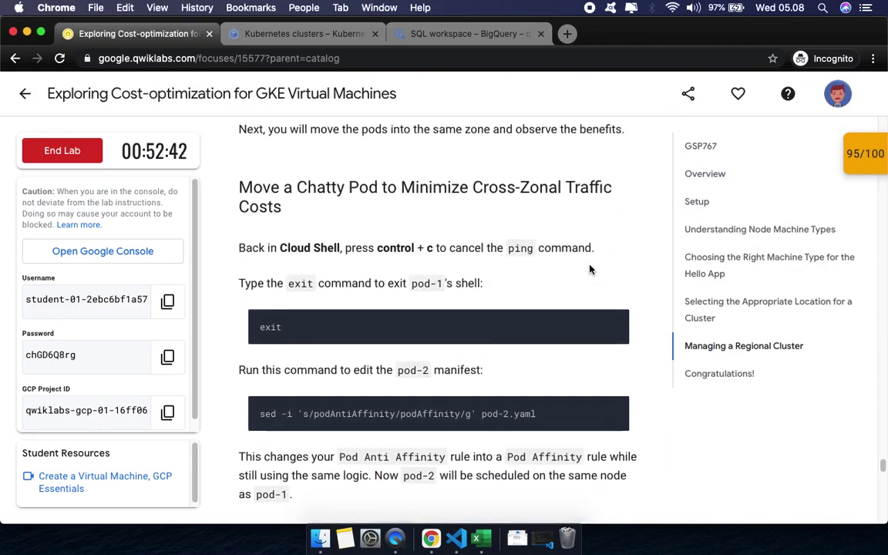
scroll(590, 269, "down", 10)
scroll(589, 264, "down", 4)
scroll(590, 265, "down", 4)
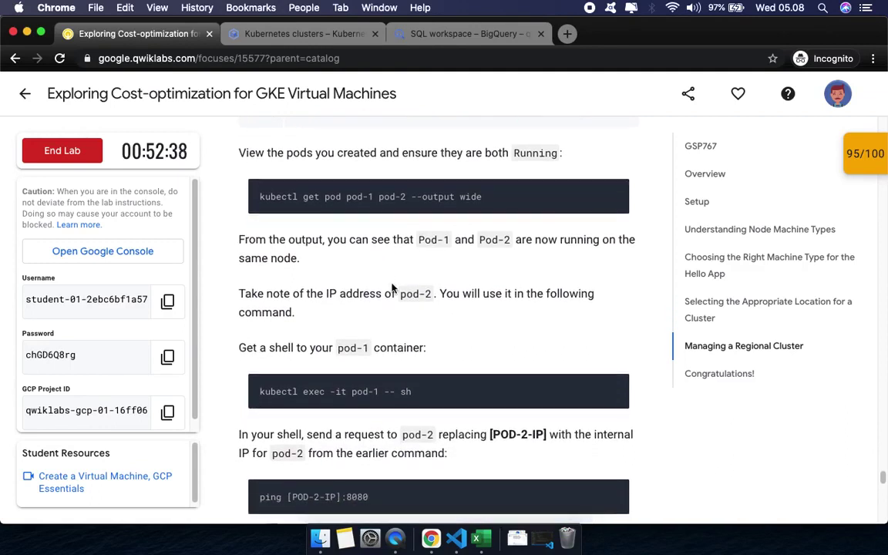
scroll(391, 288, "up", 1)
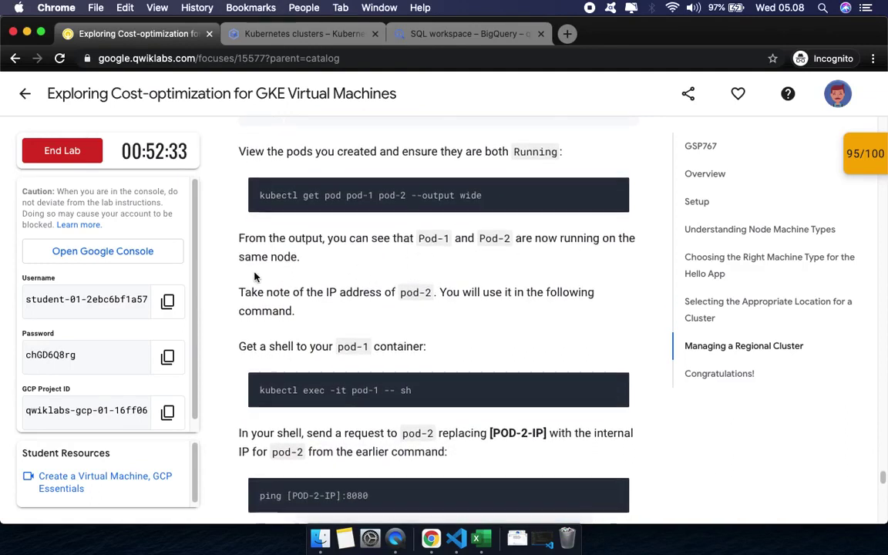
scroll(400, 271, "down", 2)
scroll(428, 239, "down", 3)
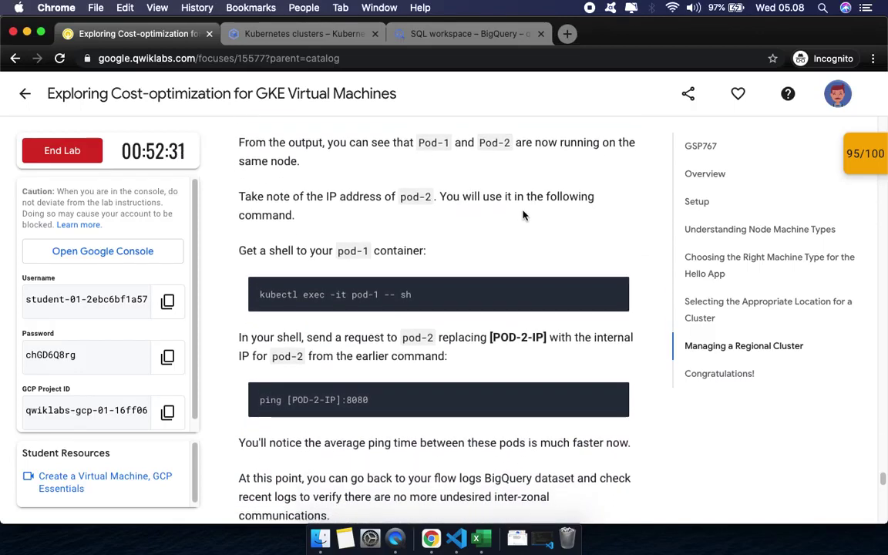
scroll(309, 241, "down", 1)
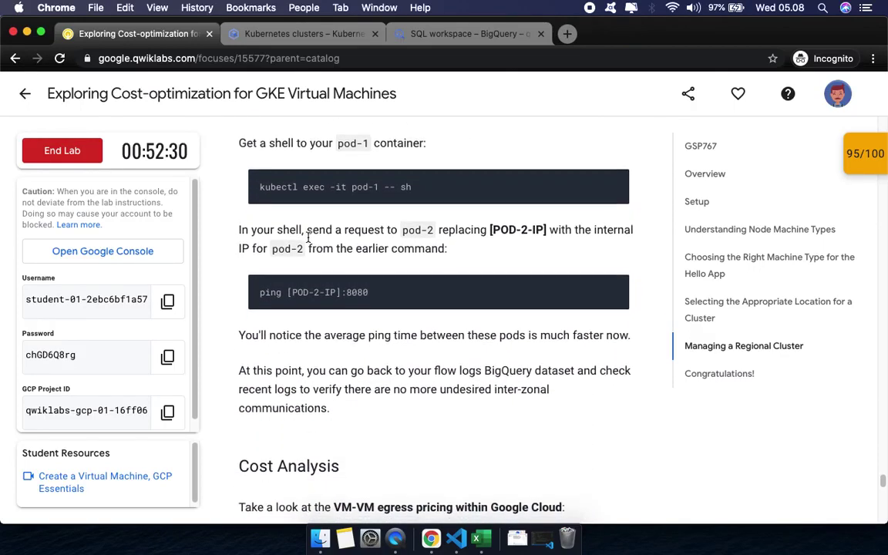
scroll(310, 234, "up", 1)
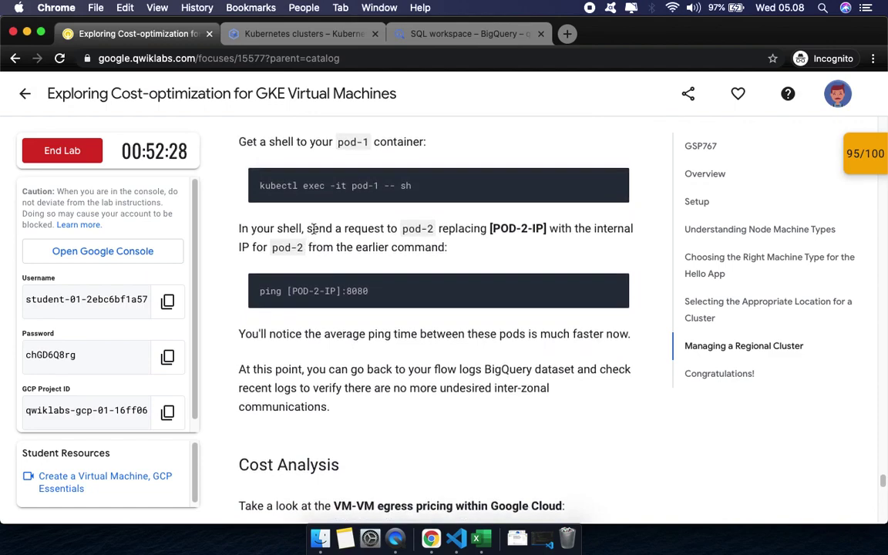
Step: Copy the lab's pod-1 shell command and run kubectl exec -it pod-1 -- sh in Cloud Shell
left_click(618, 182)
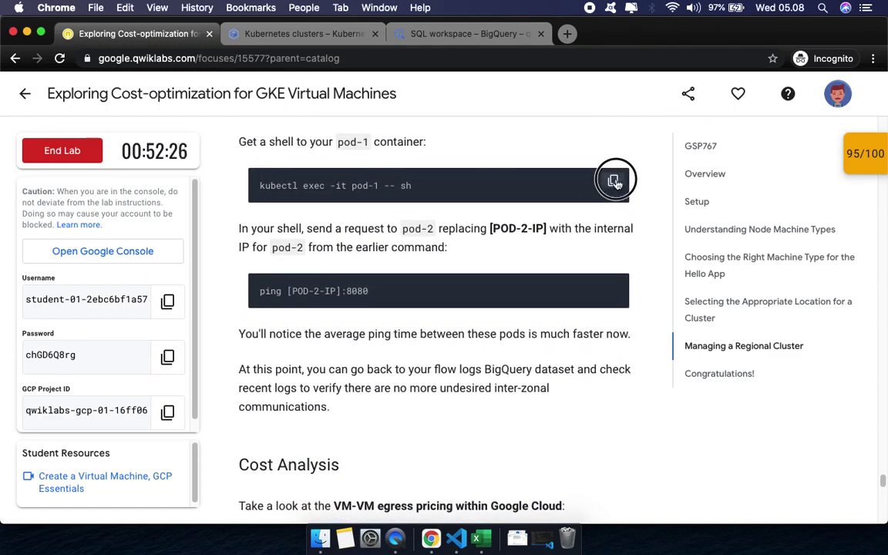
left_click(298, 34)
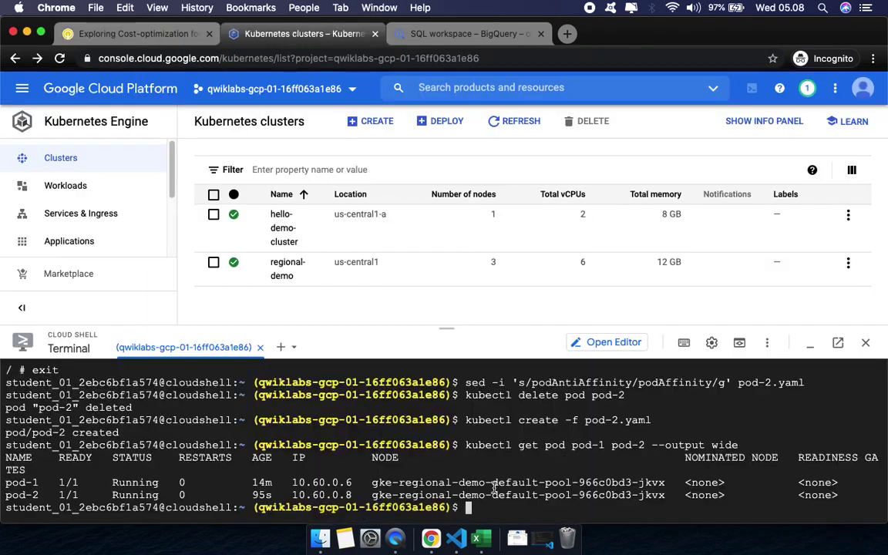
key("super+v")
key("Return")
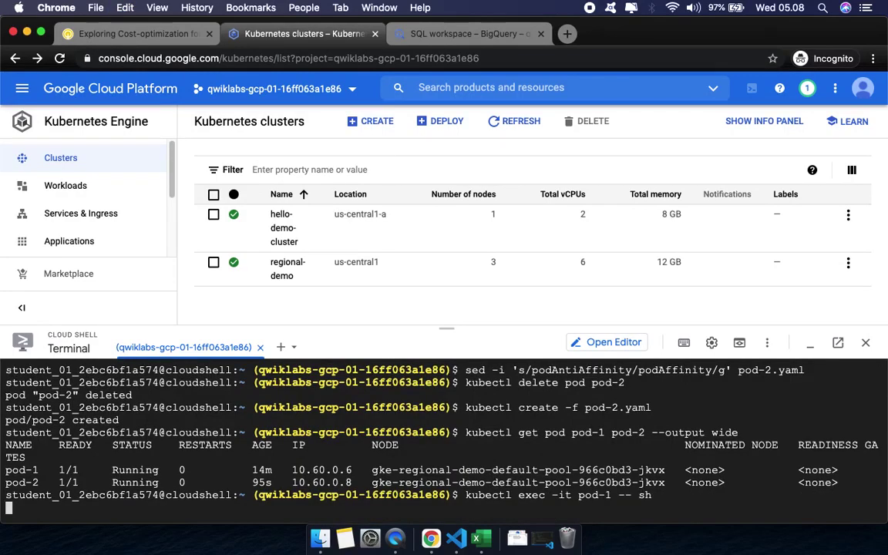
Step: Copy the lab's ping [POD-2-IP]:8080 command and paste it into pod-1's shell
left_click(161, 37)
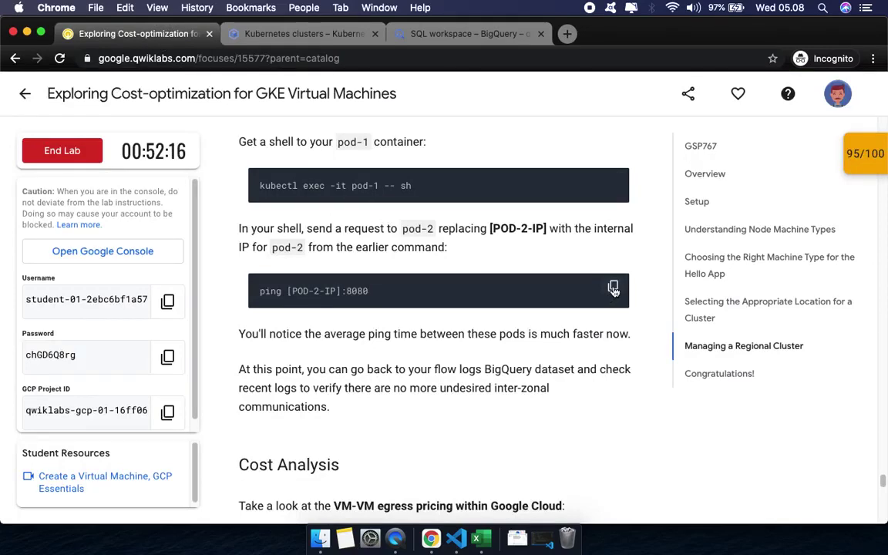
left_click(613, 289)
left_click(266, 37)
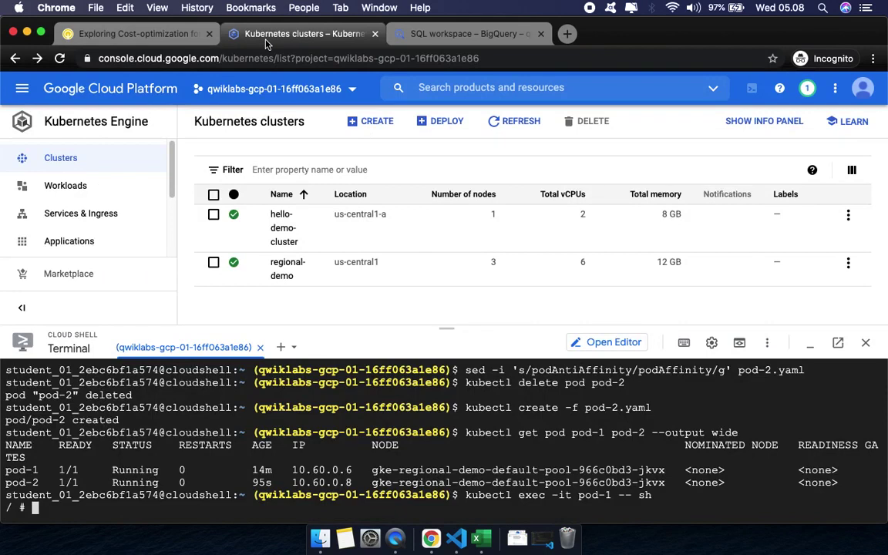
key("super+v")
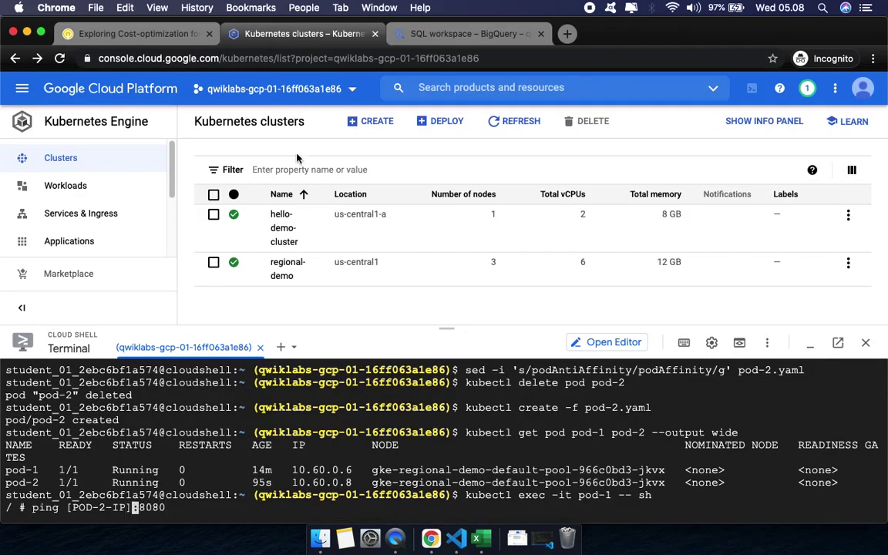
Step: Replace the [POD-2-IP] placeholder with pod-2's IP address from the pod listing and run ping 10.60.0.8:8080
left_click_drag(293, 478, 360, 478)
key("BackSpace")
key("BackSpace")
key("BackSpace")
key("BackSpace")
key("BackSpace")
key("BackSpace")
key("BackSpace")
key("BackSpace")
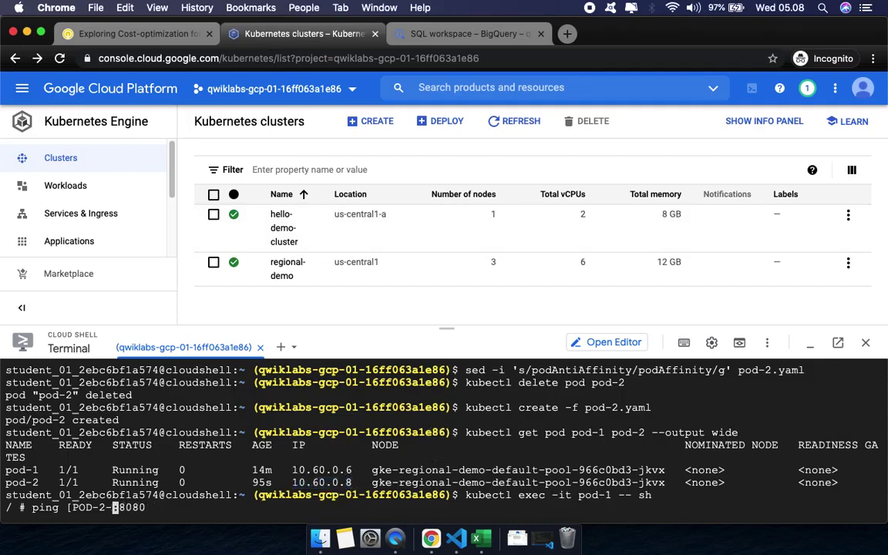
key("BackSpace")
key("BackSpace")
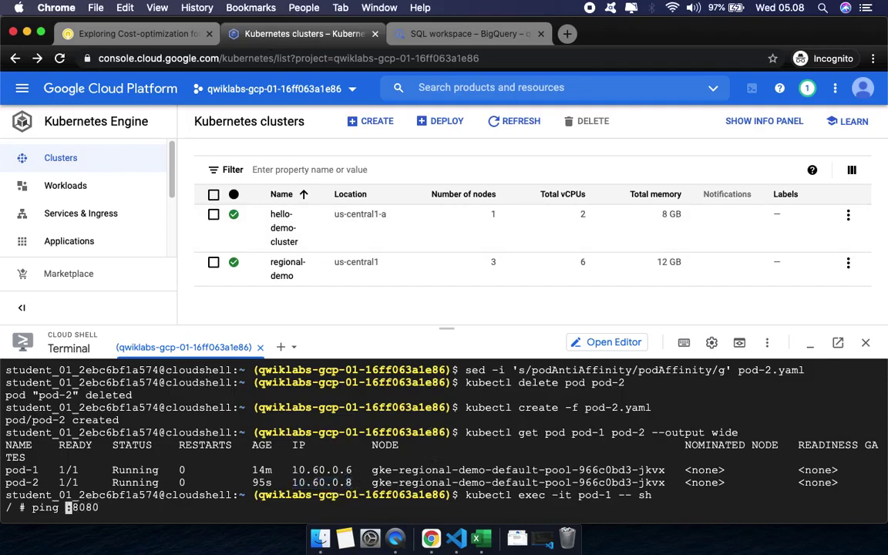
key("super+v")
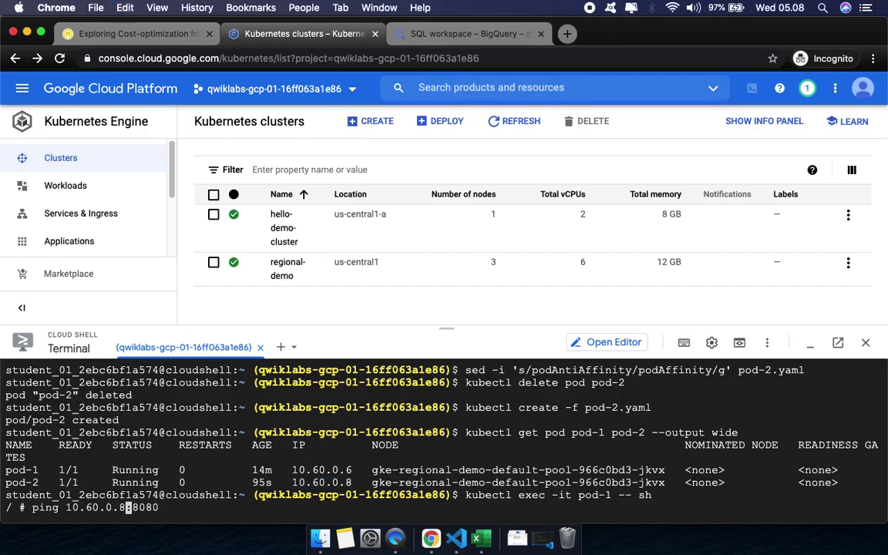
key("Return")
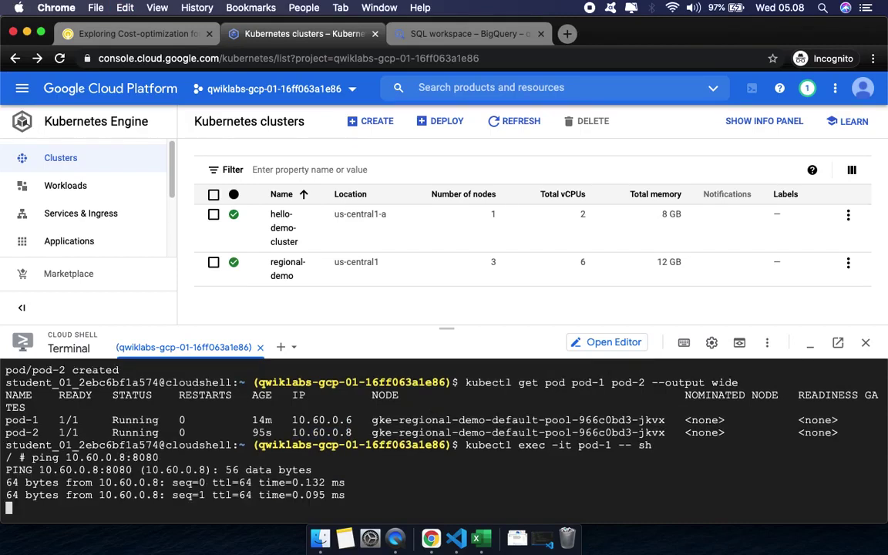
Step: Return to the lab page and recheck the Simulate Traffic task's progress while the ping runs
left_click(123, 33)
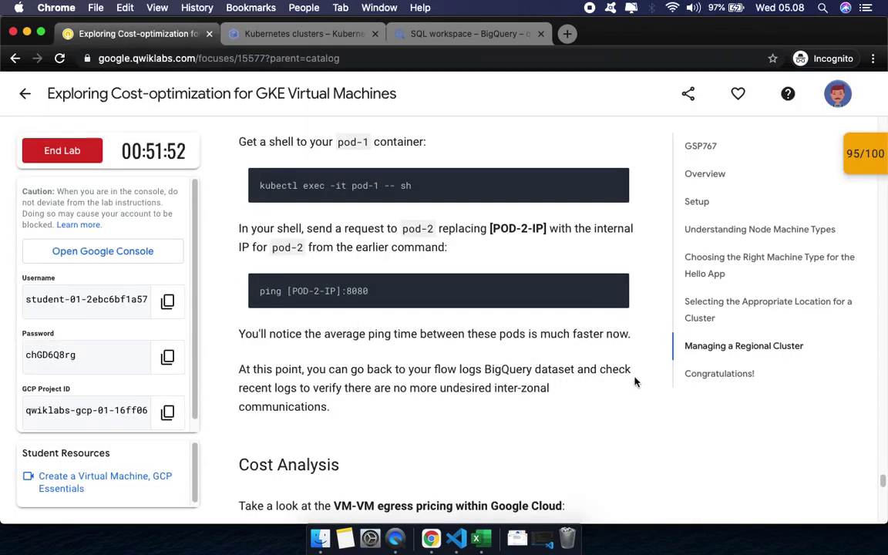
scroll(362, 416, "down", 2)
scroll(370, 431, "up", 3)
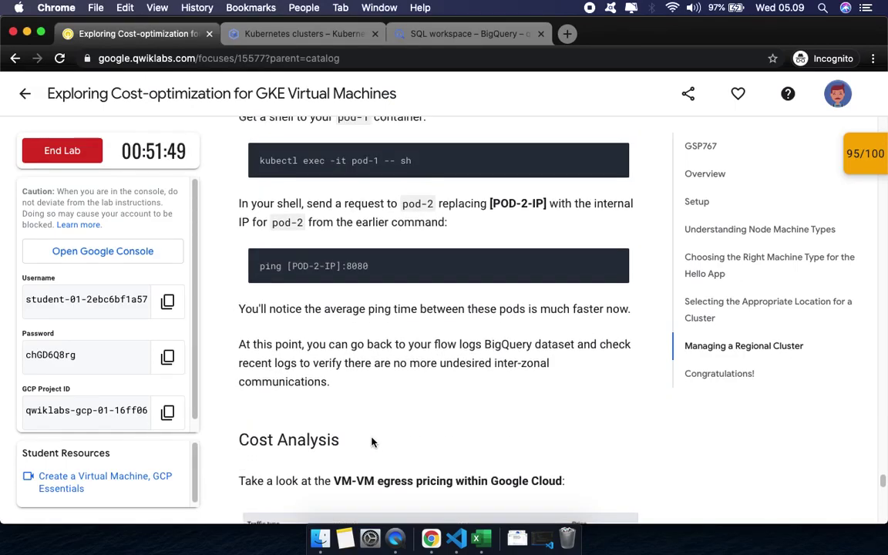
scroll(363, 323, "up", 8)
left_click(346, 247)
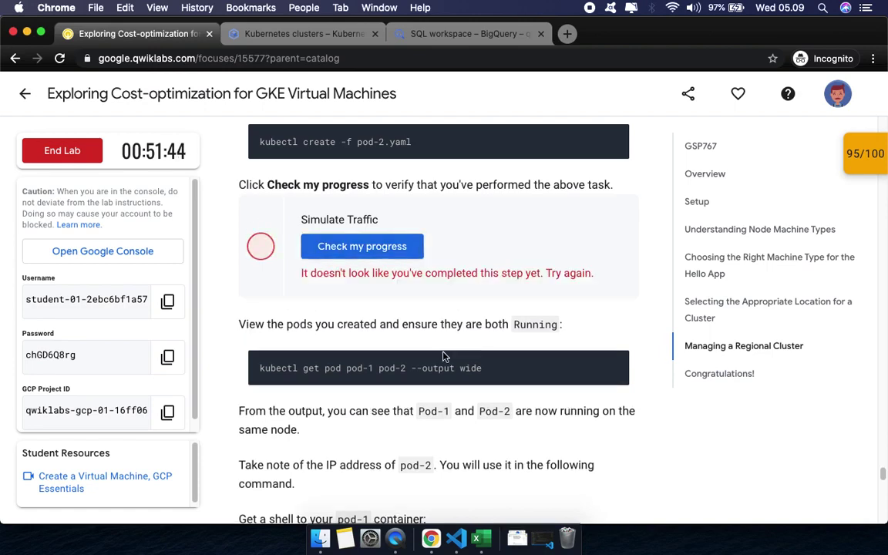
Step: View the VM-VM egress pricing table enlarged in Cost Analysis, close it, and look through the rest of the lab to Congratulations
scroll(450, 385, "down", 5)
scroll(450, 384, "down", 11)
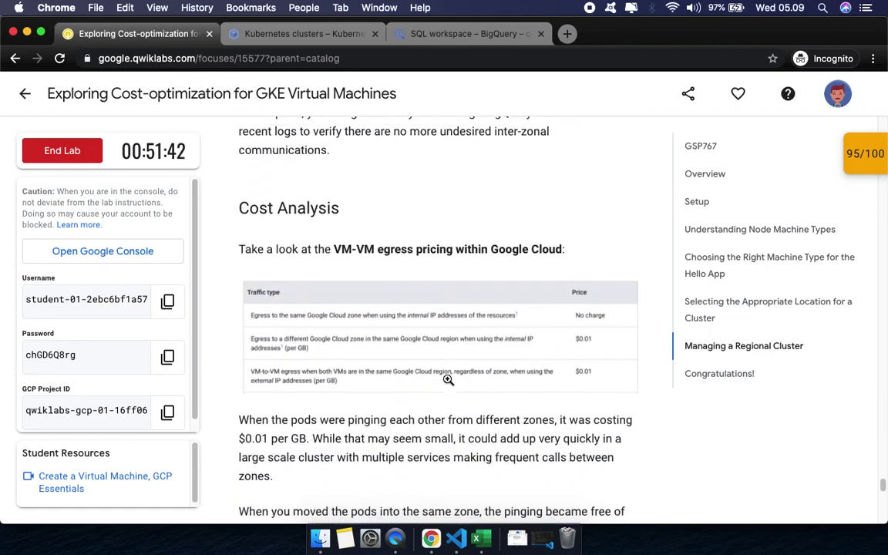
left_click(316, 299)
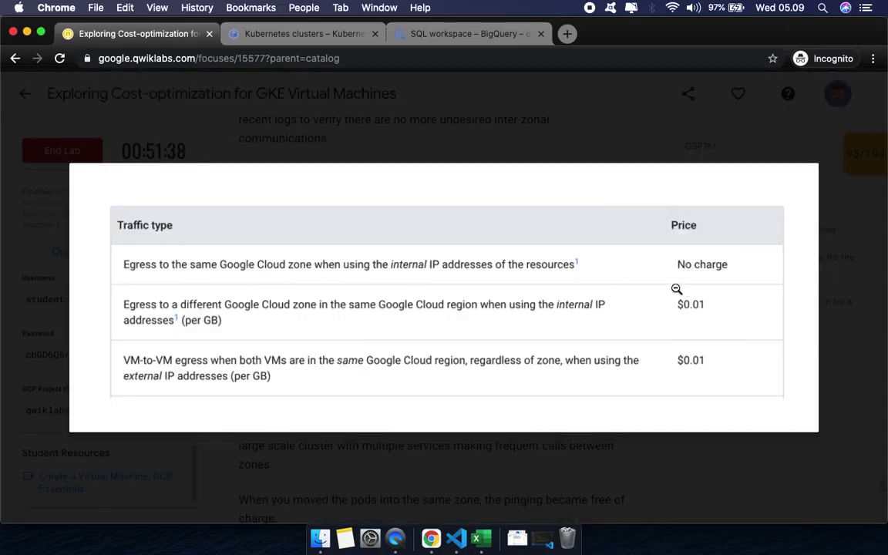
left_click(482, 399)
scroll(454, 440, "down", 5)
scroll(454, 440, "down", 3)
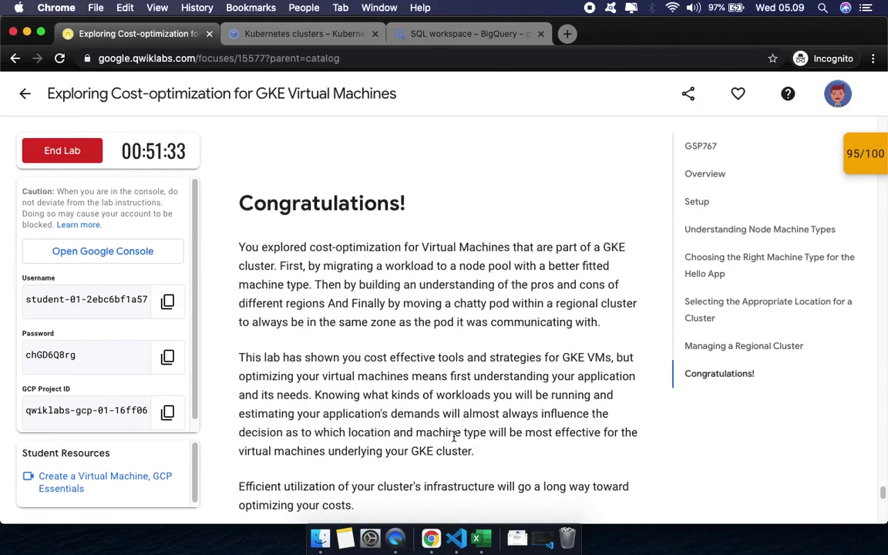
Step: Recheck Simulate Traffic from the lab's checkpoint score breakdown, read the feedback message, and close both
scroll(454, 435, "up", 5)
scroll(454, 436, "up", 10)
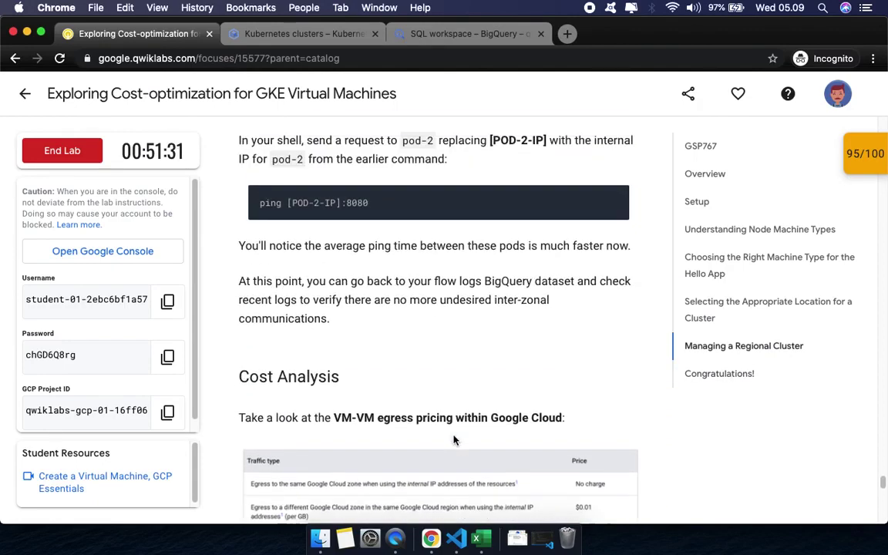
scroll(454, 433, "up", 5)
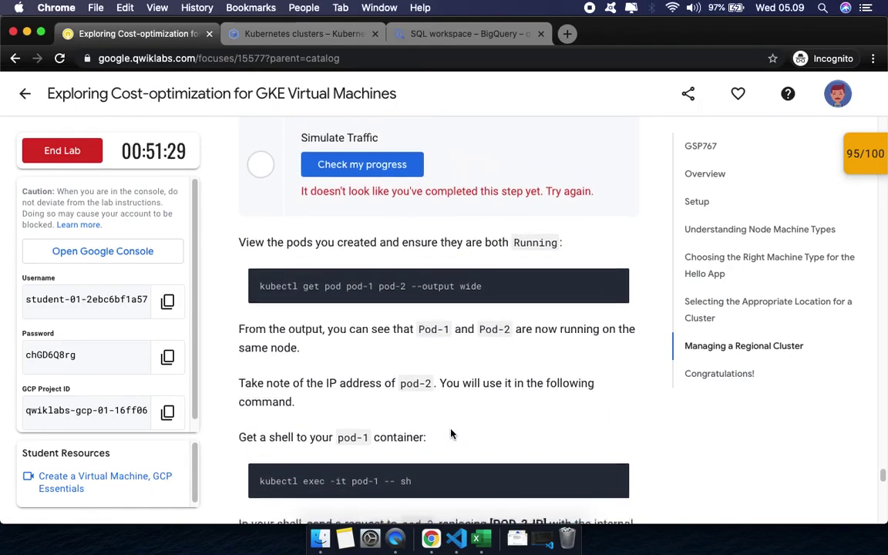
scroll(447, 429, "up", 3)
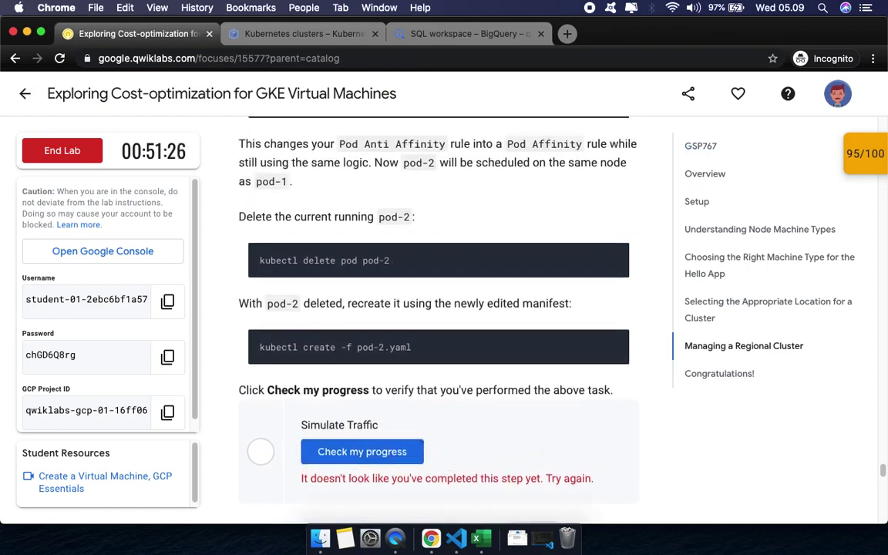
left_click(856, 154)
left_click(755, 353)
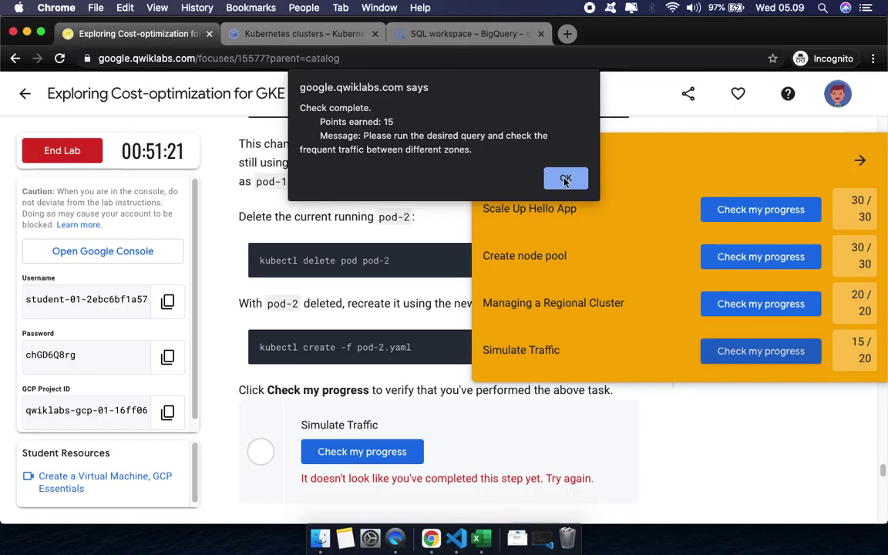
left_click(565, 179)
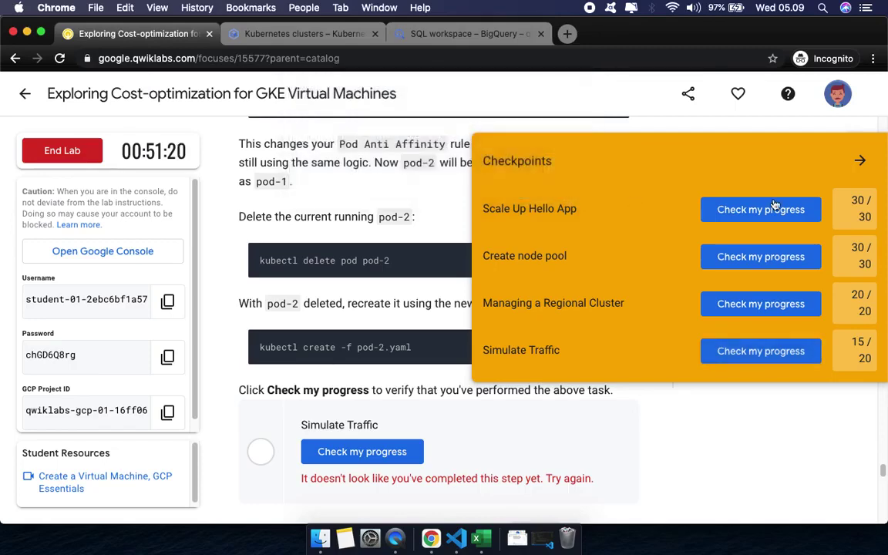
left_click(859, 161)
Step: Reread the lab's instructions for querying the BigQuery flow logs by zone and VM, and return to the Kubernetes clusters page
scroll(565, 241, "up", 10)
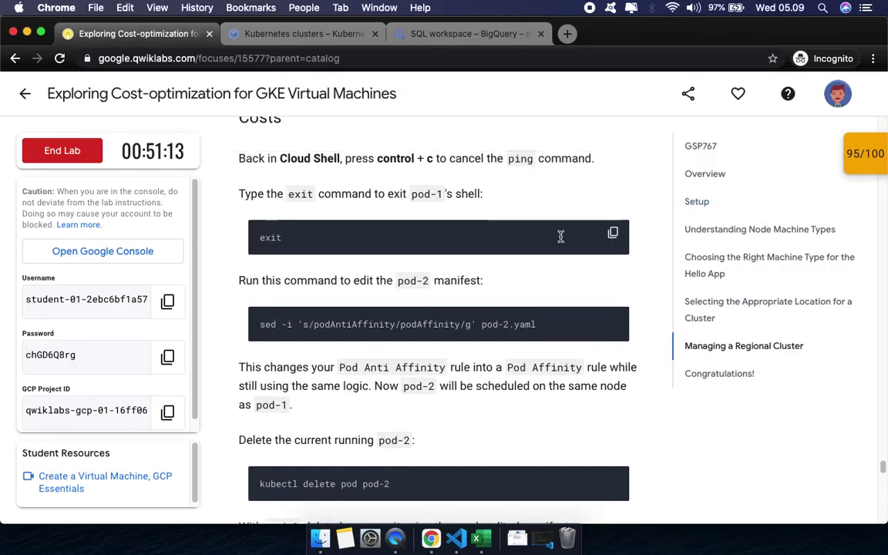
scroll(559, 242, "up", 4)
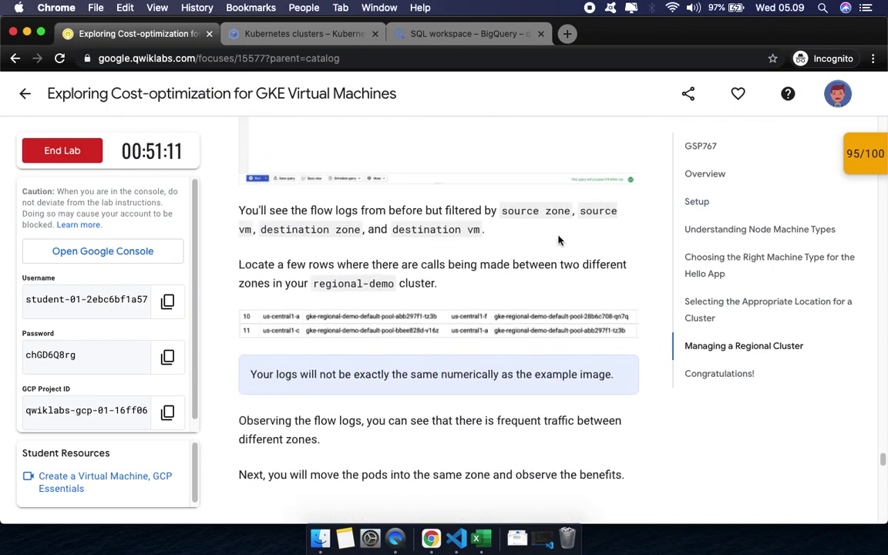
scroll(559, 240, "up", 1)
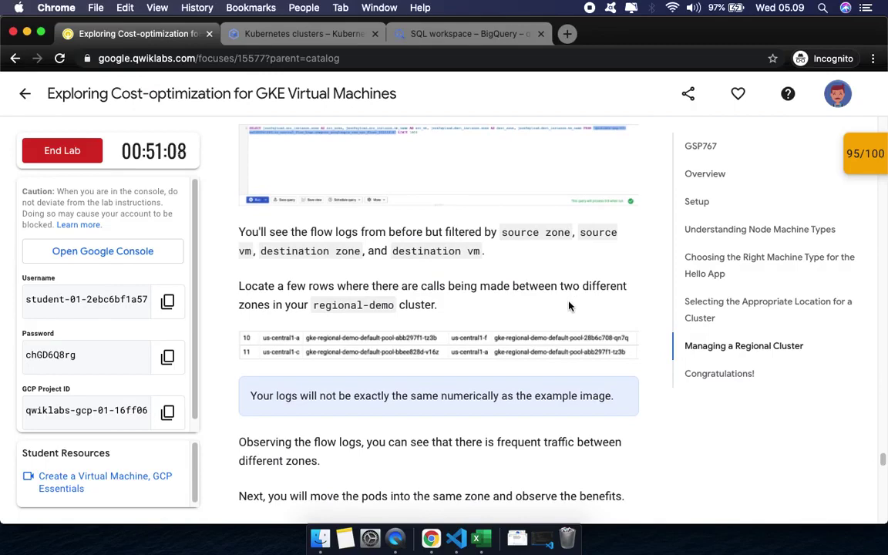
scroll(373, 337, "up", 3)
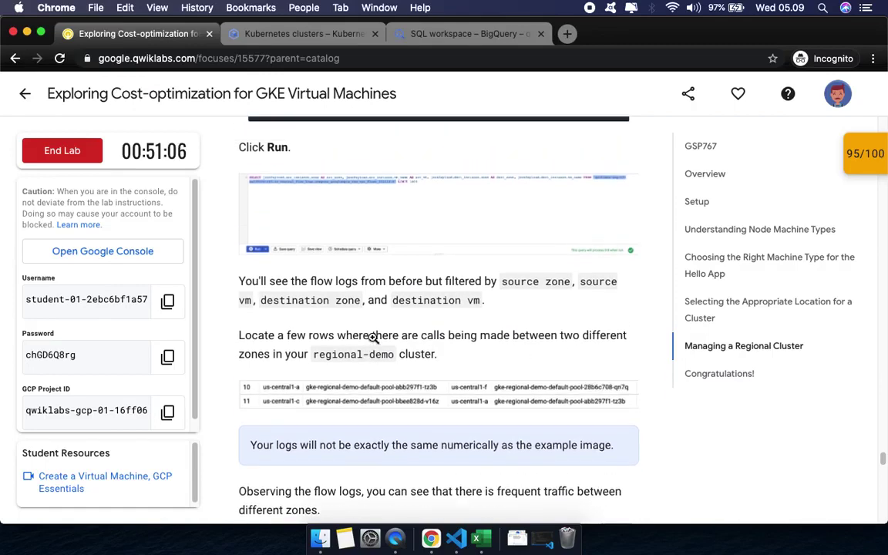
scroll(378, 343, "up", 3)
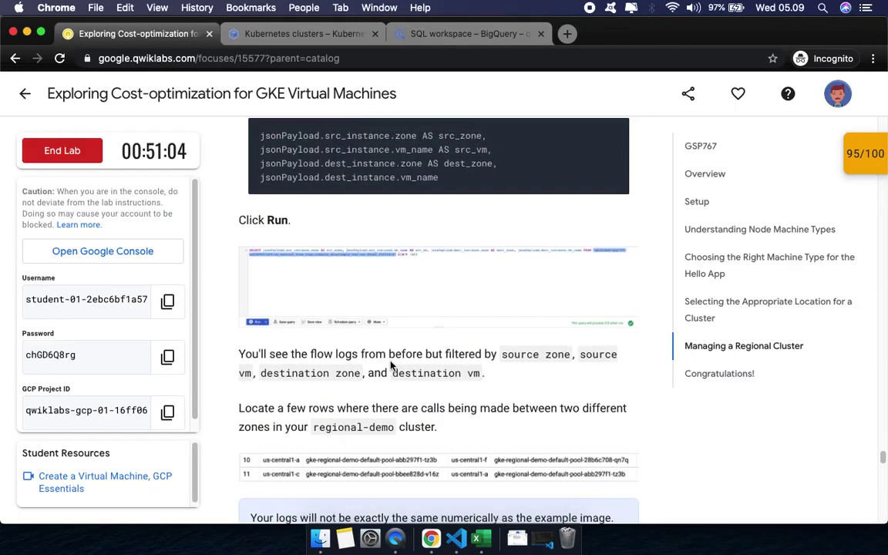
scroll(391, 362, "up", 4)
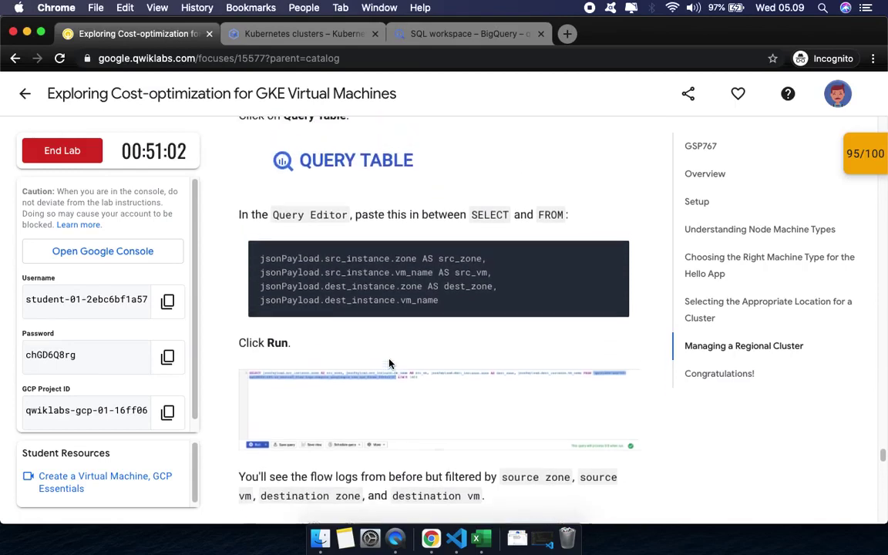
scroll(391, 359, "up", 5)
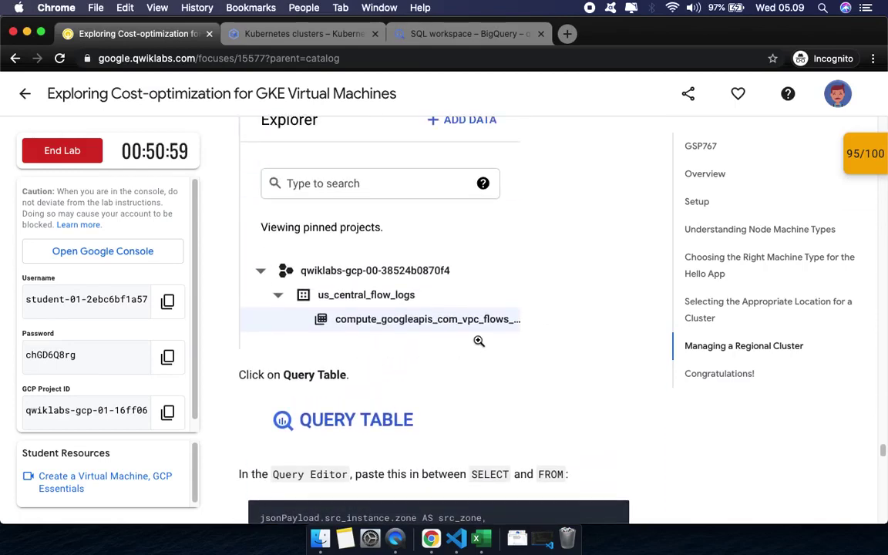
left_click(262, 33)
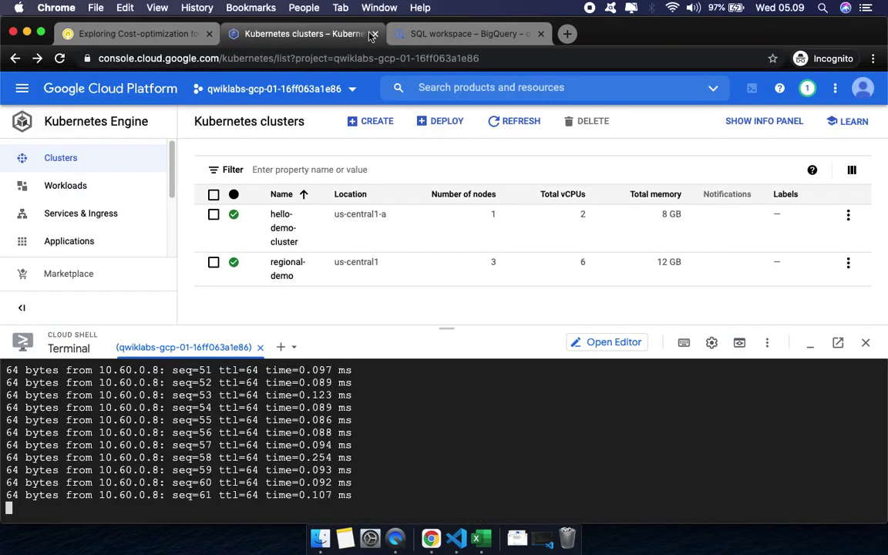
Step: Switch to BigQuery, reload the SQL workspace discarding unsaved changes, and open the compute_googleapis_com_vpc_flows_20210302 table in us_central_flow_logs
left_click(455, 34)
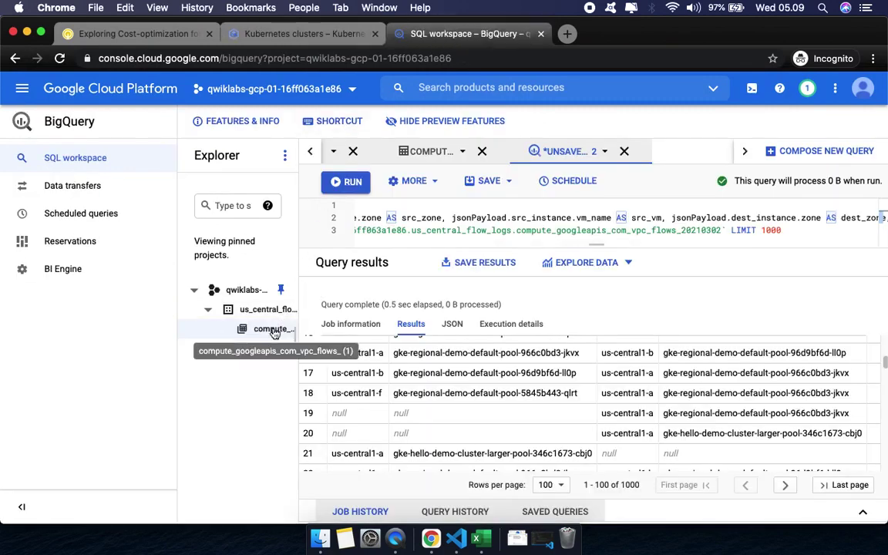
left_click(60, 57)
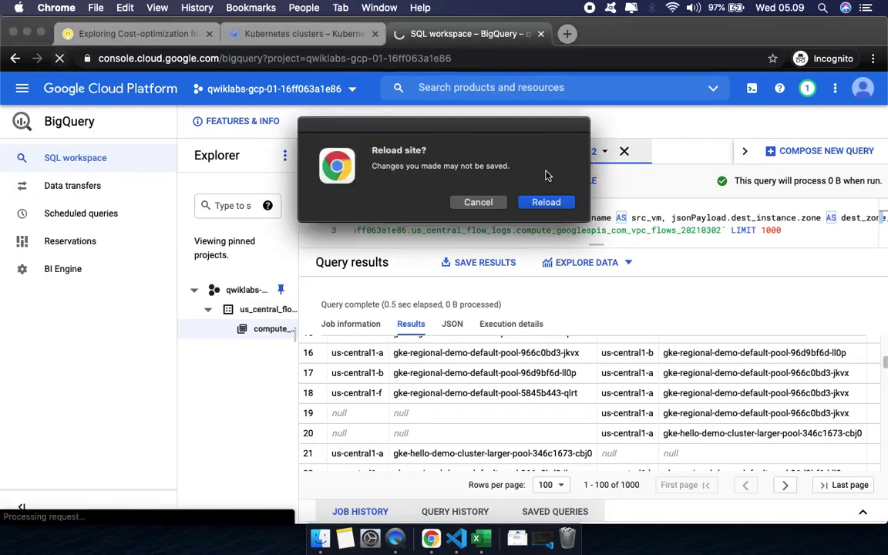
left_click(553, 206)
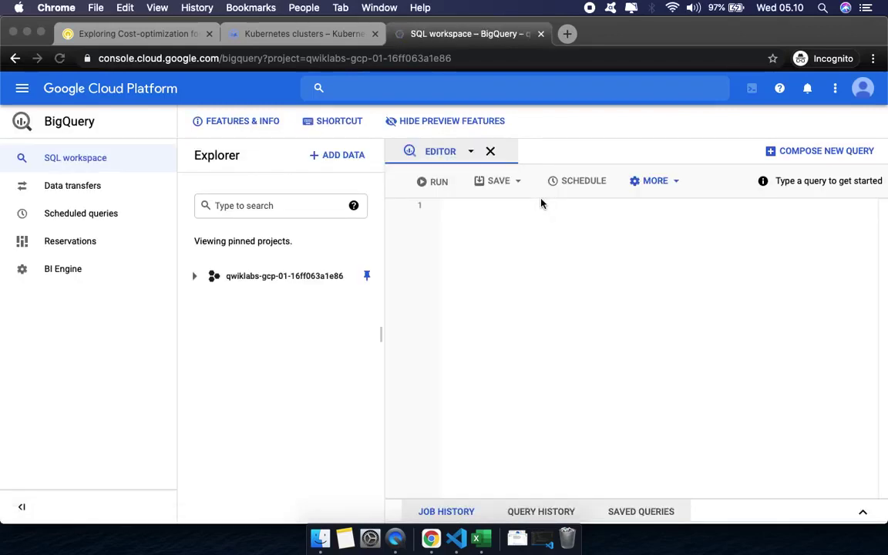
left_click(195, 278)
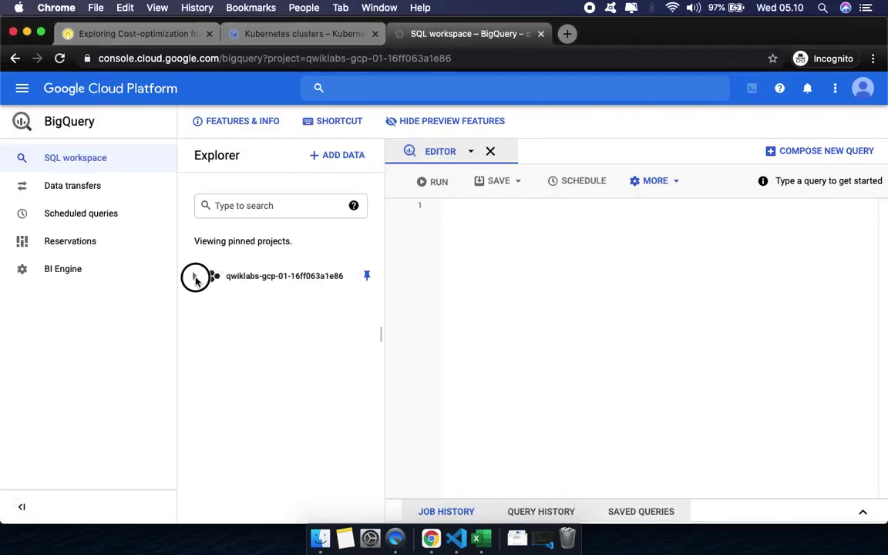
left_click(196, 277)
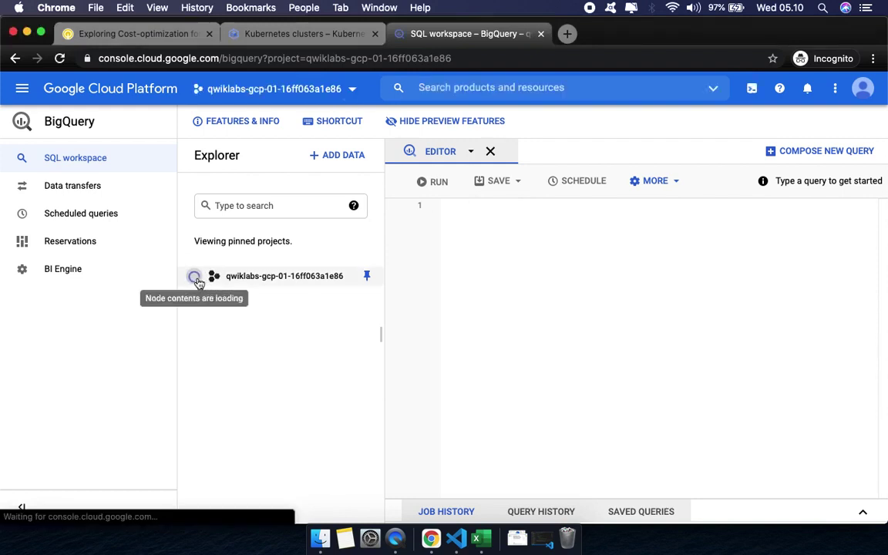
left_click(209, 297)
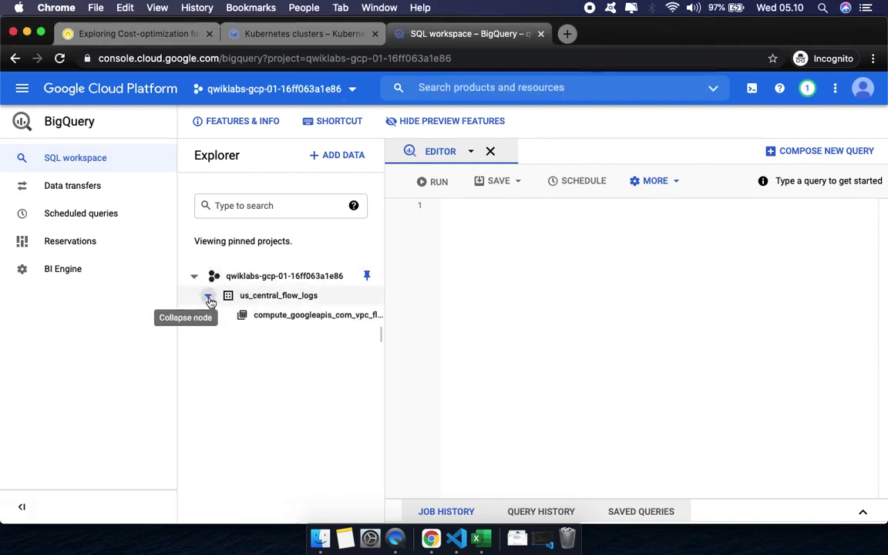
left_click(282, 319)
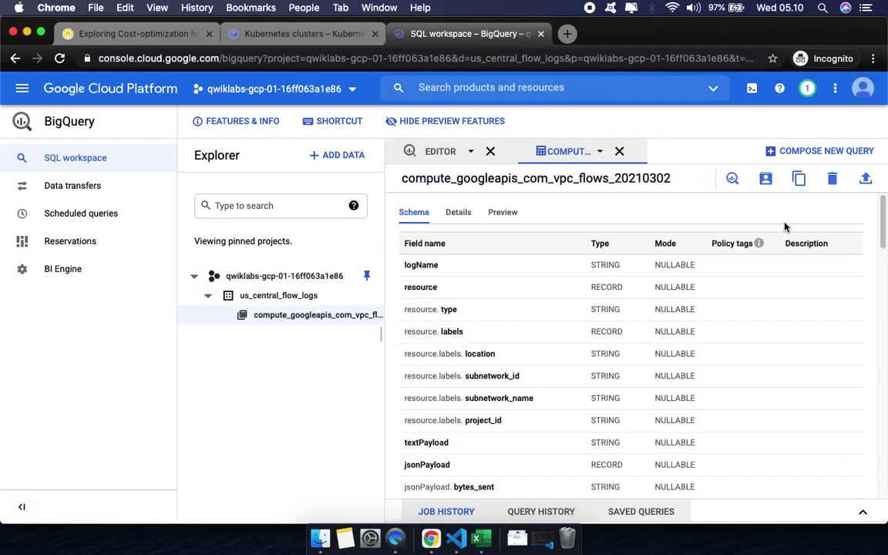
Step: Query the flow logs table for source zone AS src_zone, source VM AS src_vm, destination zone AS dest_zone and destination vm_name, using the lab's snippet
left_click(732, 180)
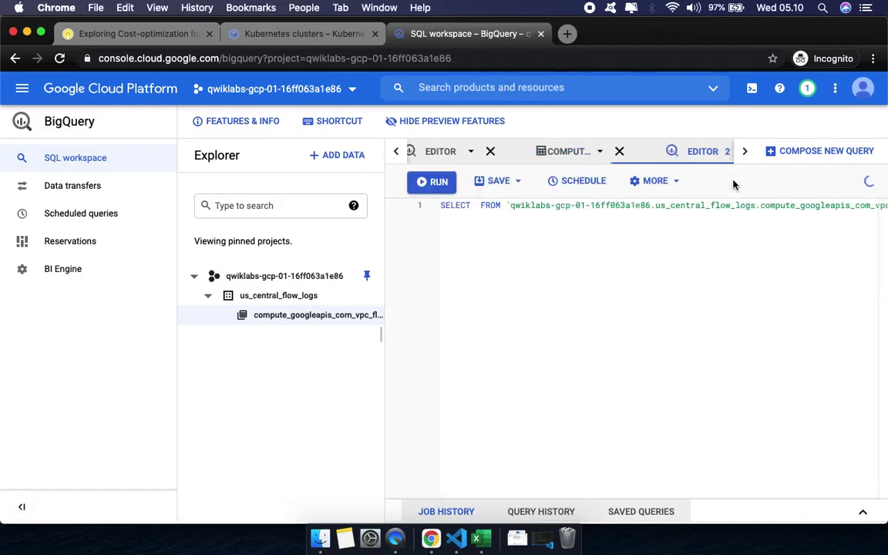
left_click(125, 35)
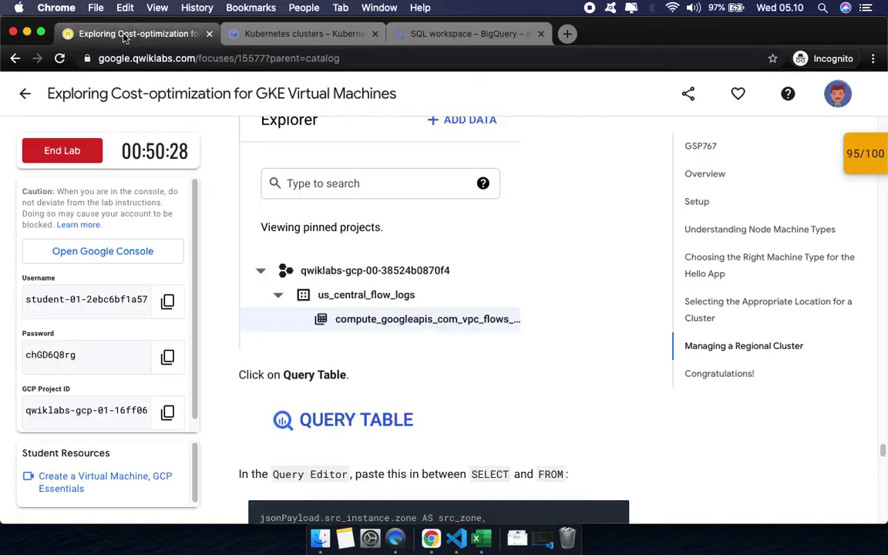
scroll(427, 344, "down", 5)
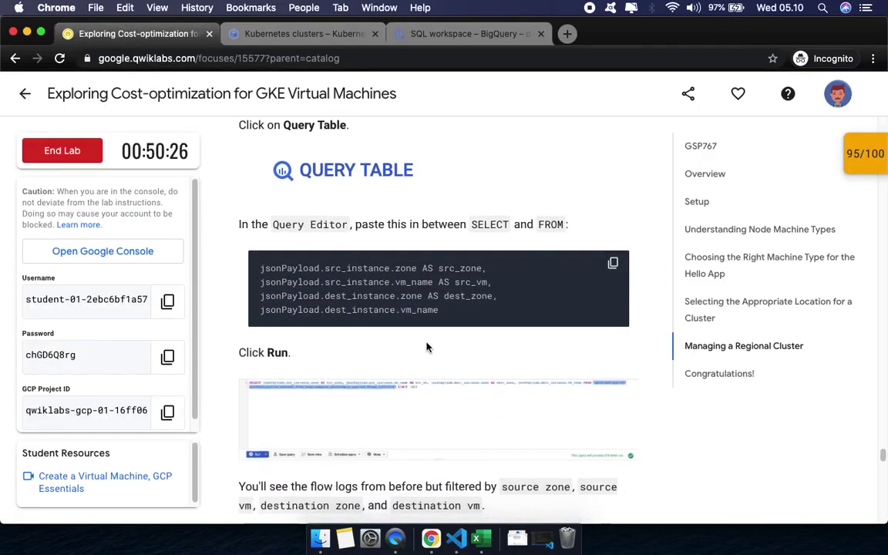
left_click(255, 34)
left_click(437, 36)
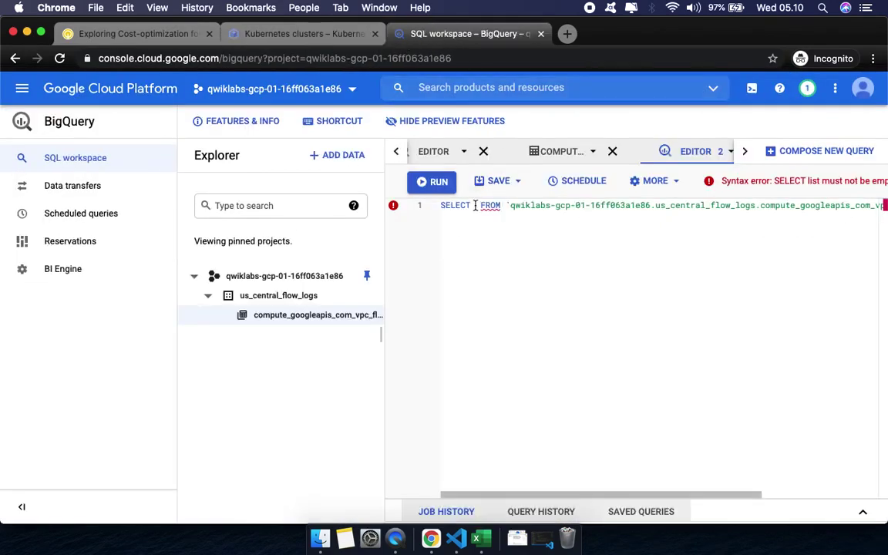
key("super+v")
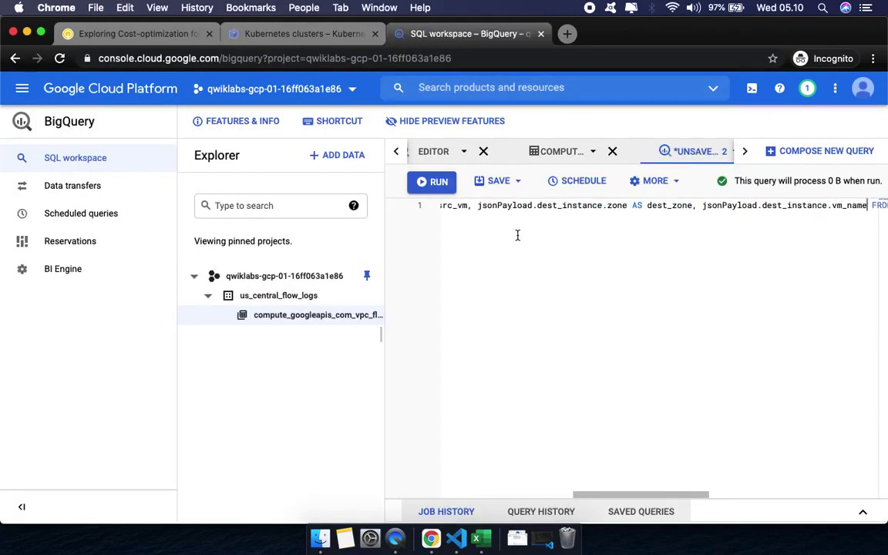
left_click(430, 185)
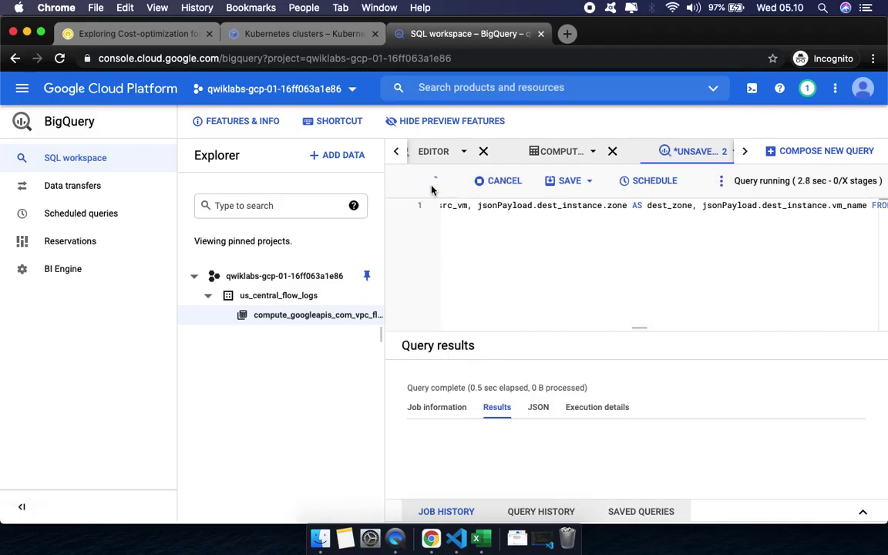
Step: Enlarge the query results area and look through the flow log rows for traffic between zones
left_click_drag(638, 331, 638, 224)
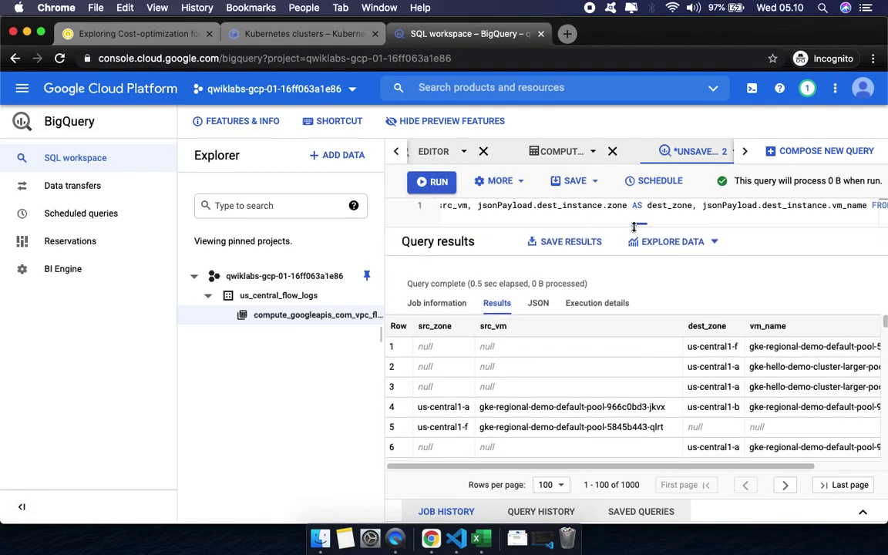
scroll(609, 385, "down", 3)
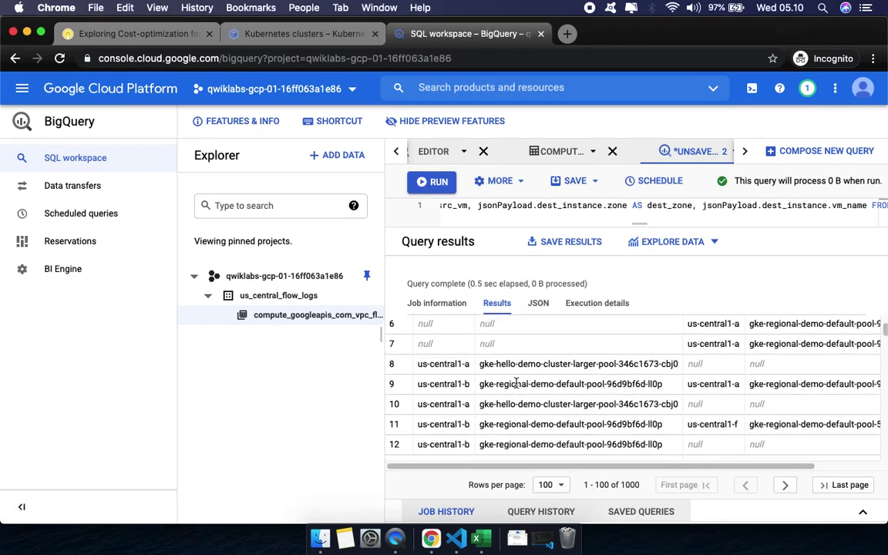
left_click_drag(660, 467, 485, 411)
Step: Return to the lab page, recheck the Simulate Traffic task's progress, and view the checkpoint score breakdown
left_click(139, 34)
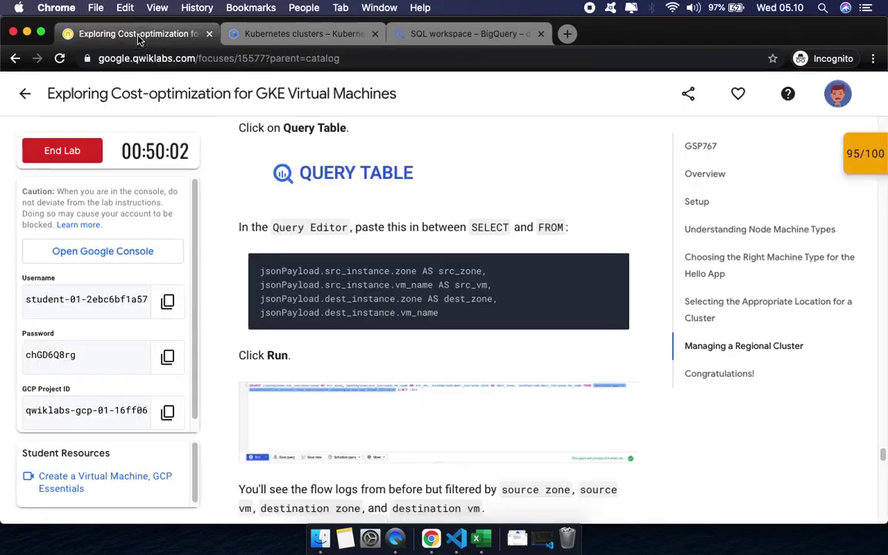
scroll(401, 344, "down", 10)
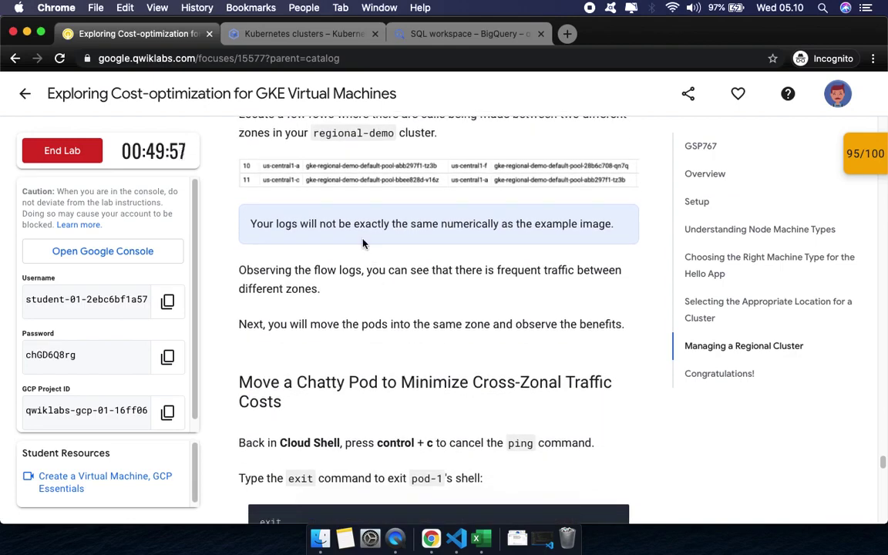
scroll(389, 243, "down", 5)
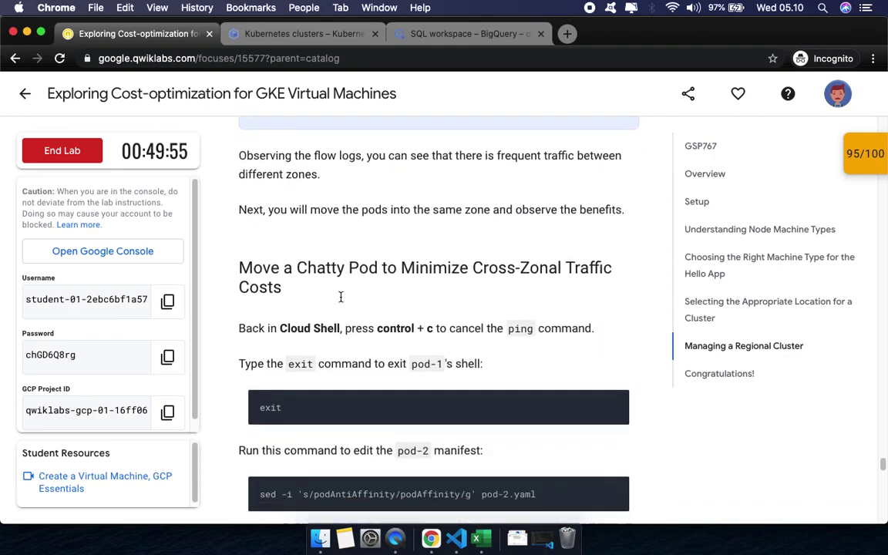
scroll(342, 301, "down", 7)
left_click(351, 358)
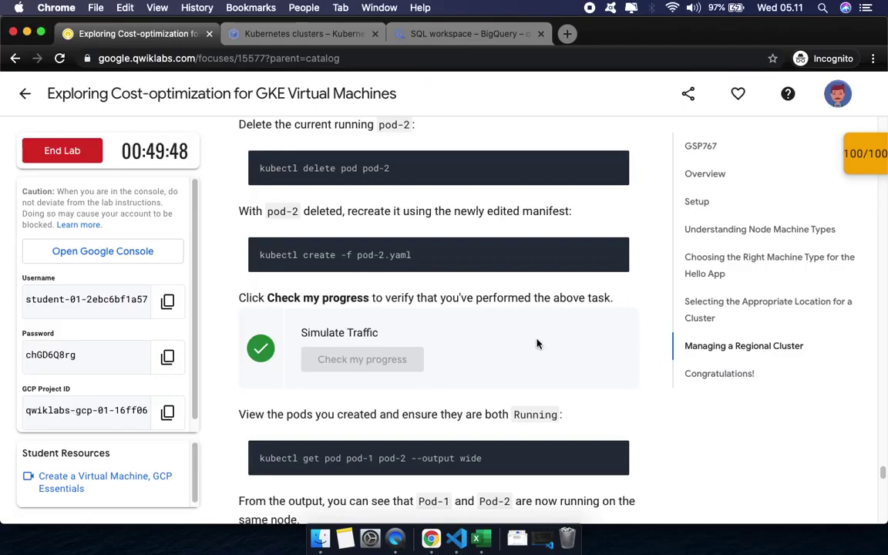
left_click(856, 163)
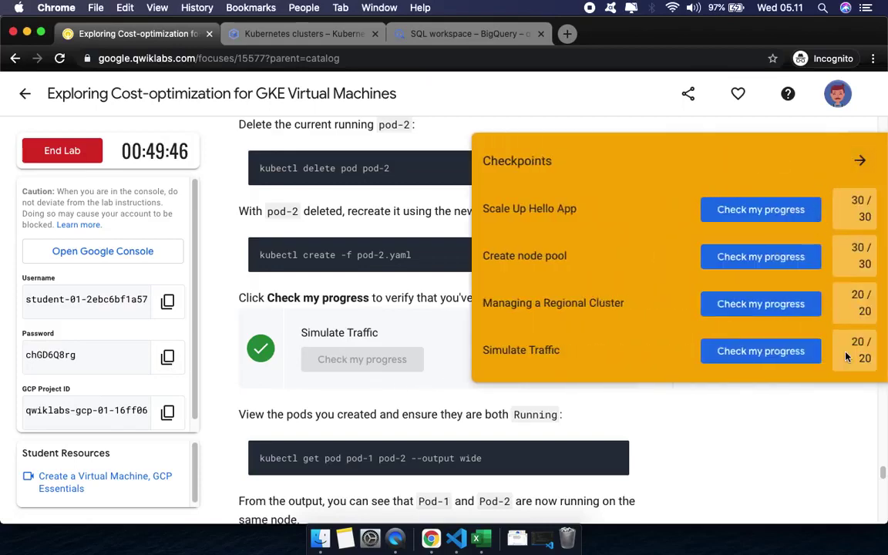
Step: Read through the rest of the lab, including Congratulations, the next lab suggestions, and the training and certification notes
scroll(552, 374, "down", 2)
scroll(552, 374, "down", 10)
scroll(552, 372, "down", 8)
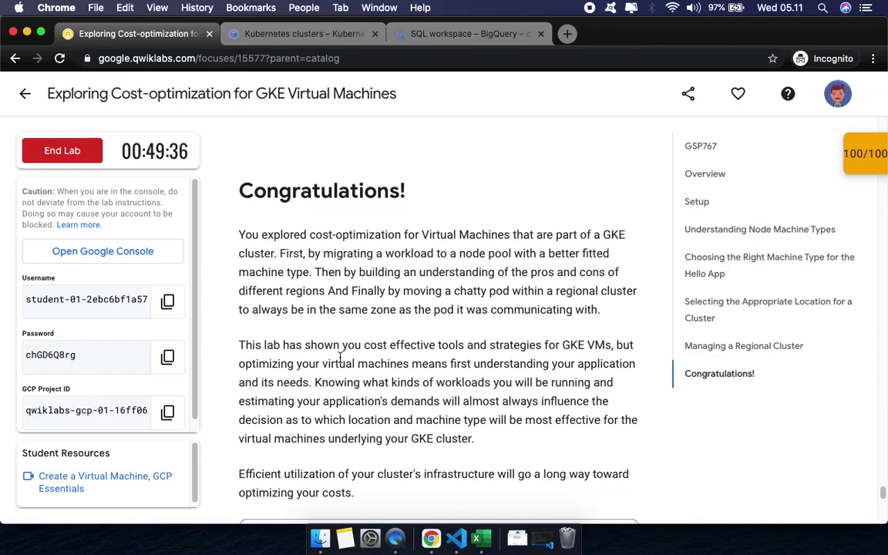
scroll(392, 399, "down", 8)
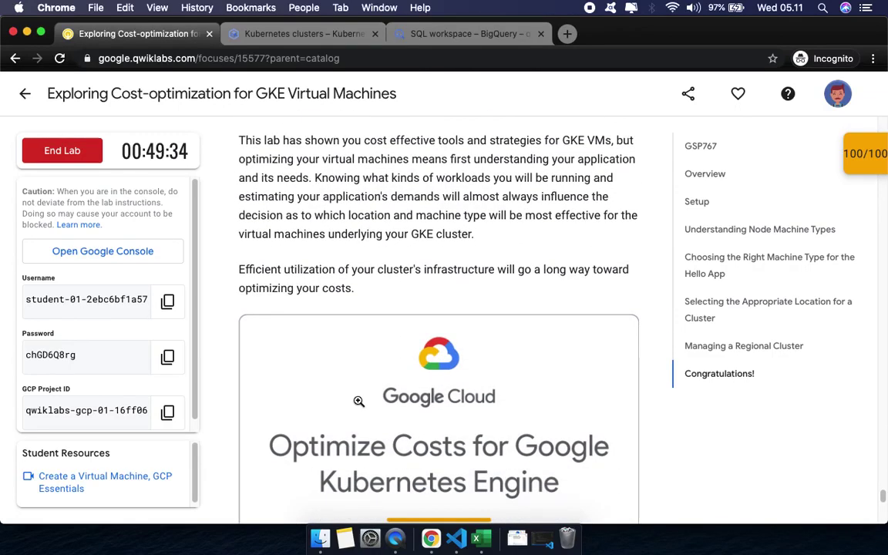
scroll(446, 311, "down", 3)
scroll(531, 289, "down", 2)
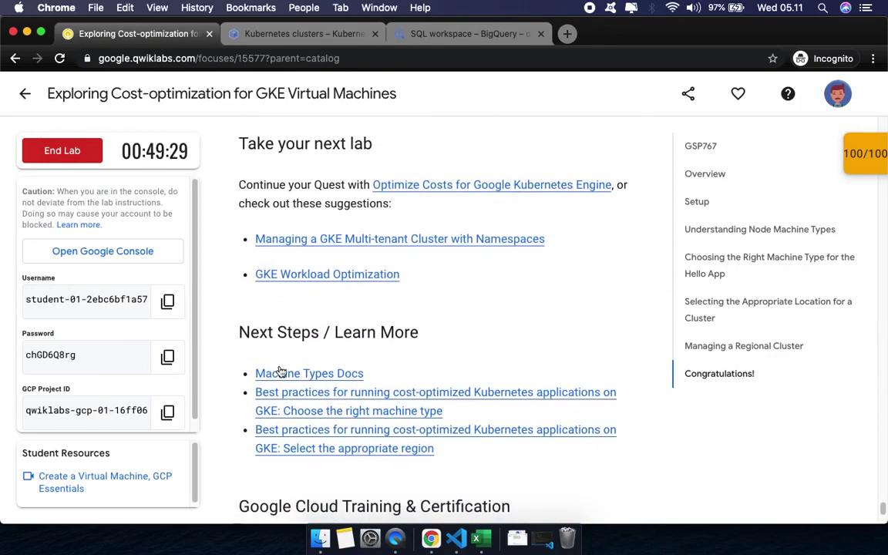
scroll(289, 374, "down", 3)
scroll(289, 375, "down", 4)
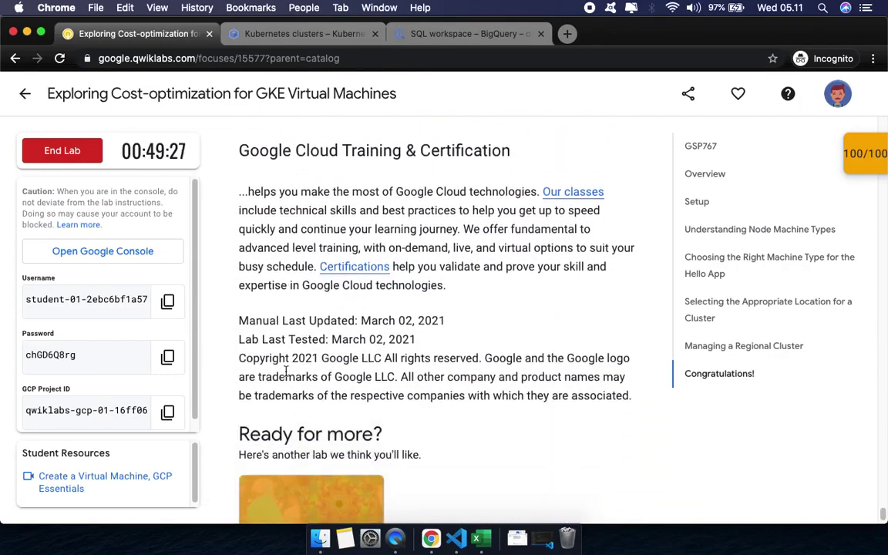
Step: End the lab, confirm ending it, and submit a five-star satisfaction rating without a comment
left_click(55, 150)
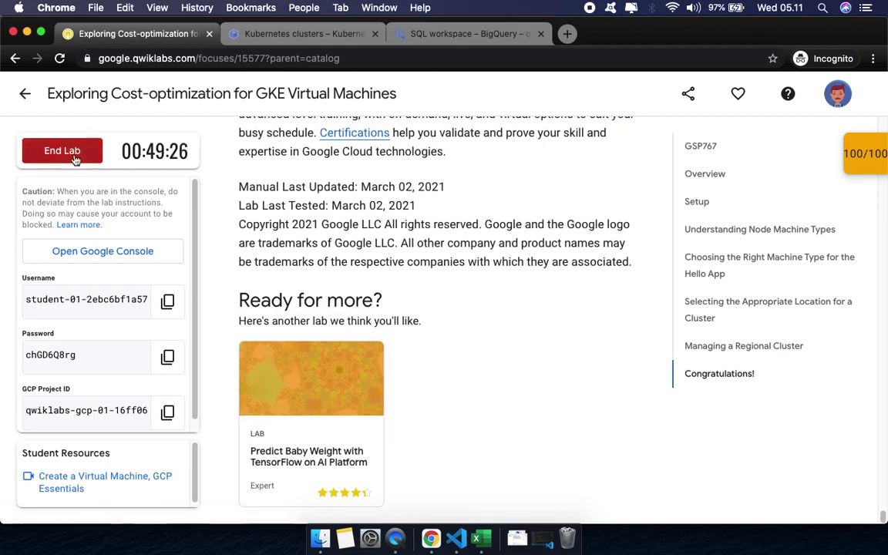
left_click(578, 186)
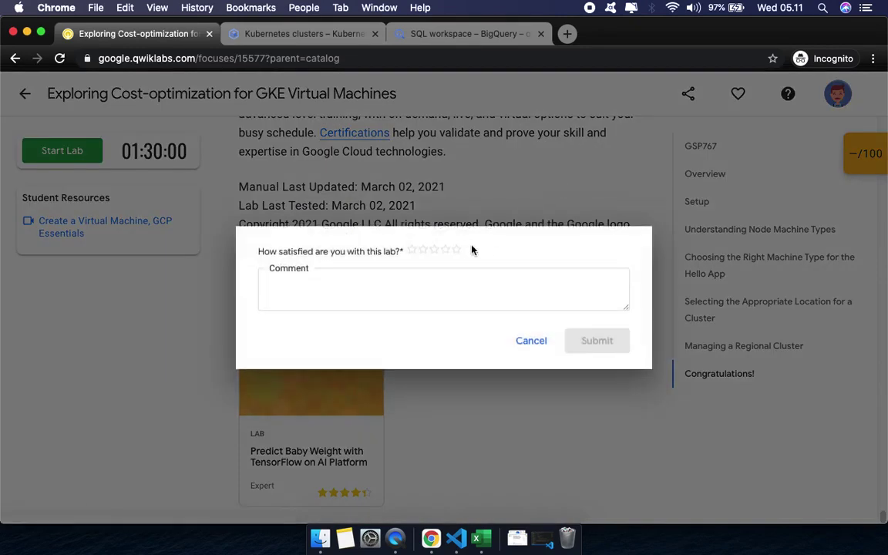
left_click(457, 249)
left_click(598, 341)
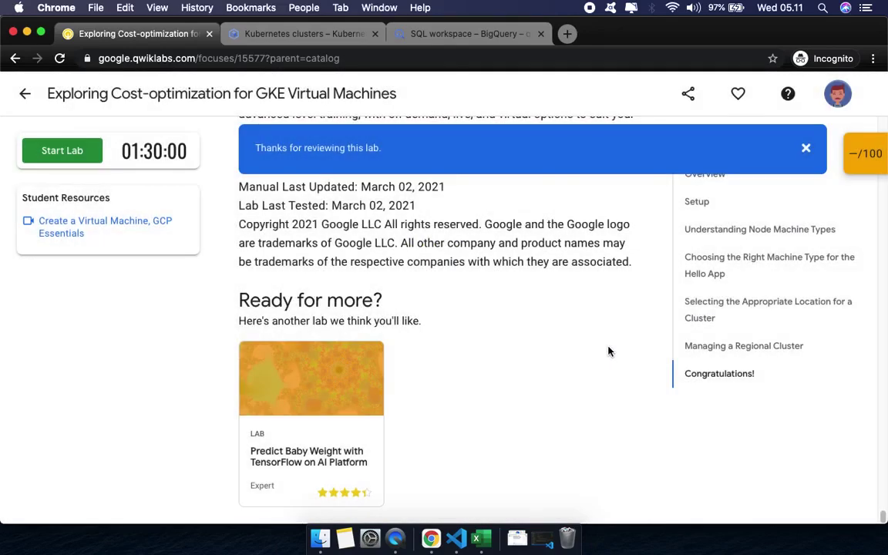